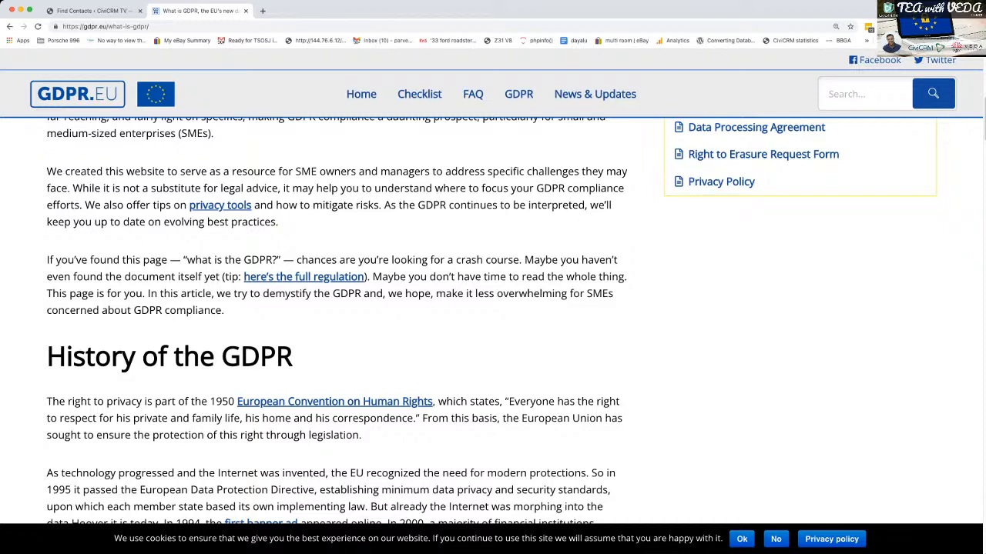
- Switch from the GDPR article to the CiviCRM Find Contacts page and enlarge its display
scroll(493, 321, "up", 1)
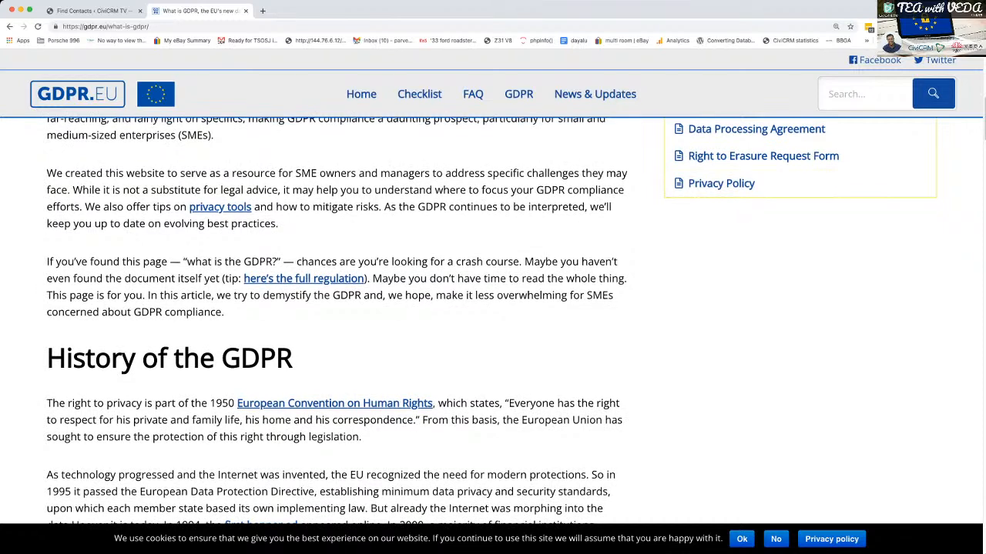
scroll(493, 320, "down", 1)
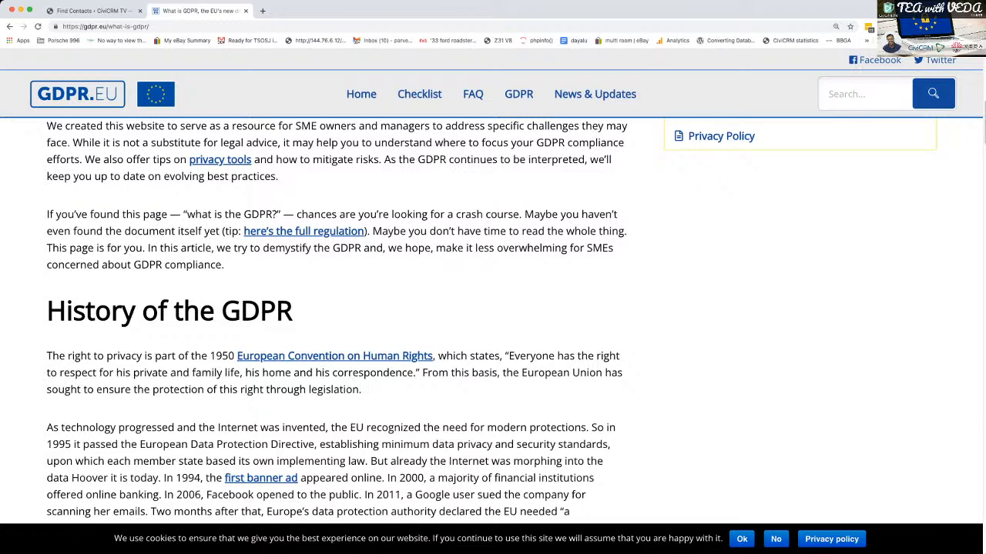
left_click(92, 11)
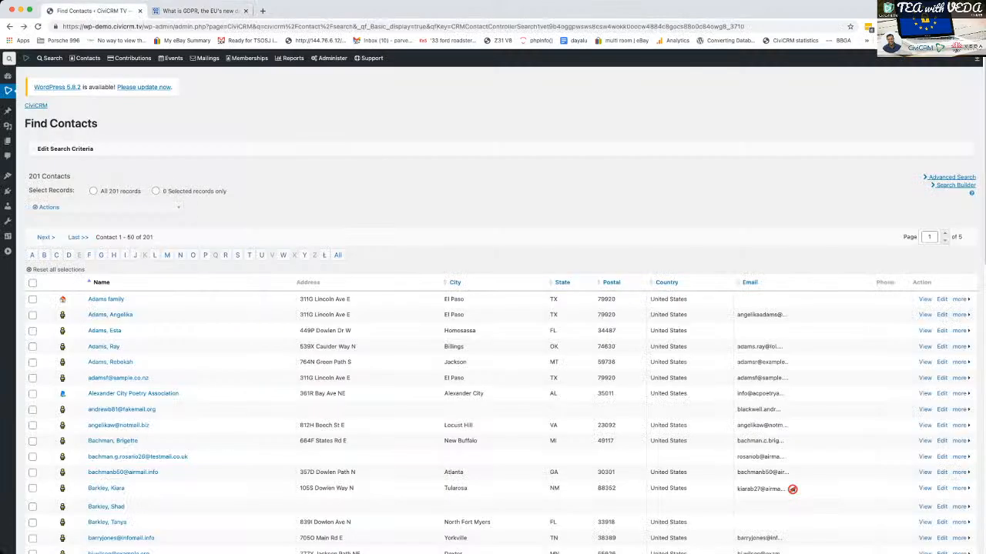
key("super+plus")
key("super+plus")
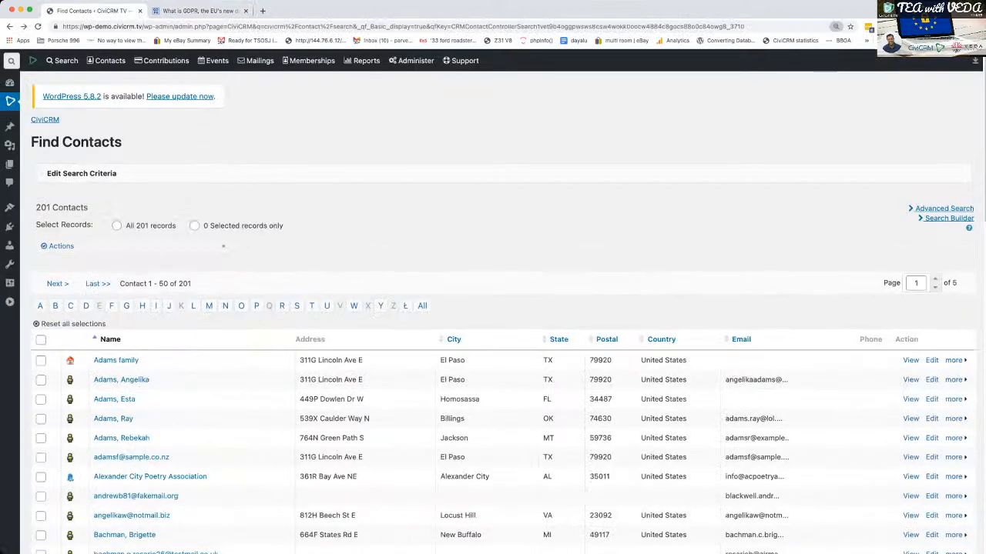
key("super+plus")
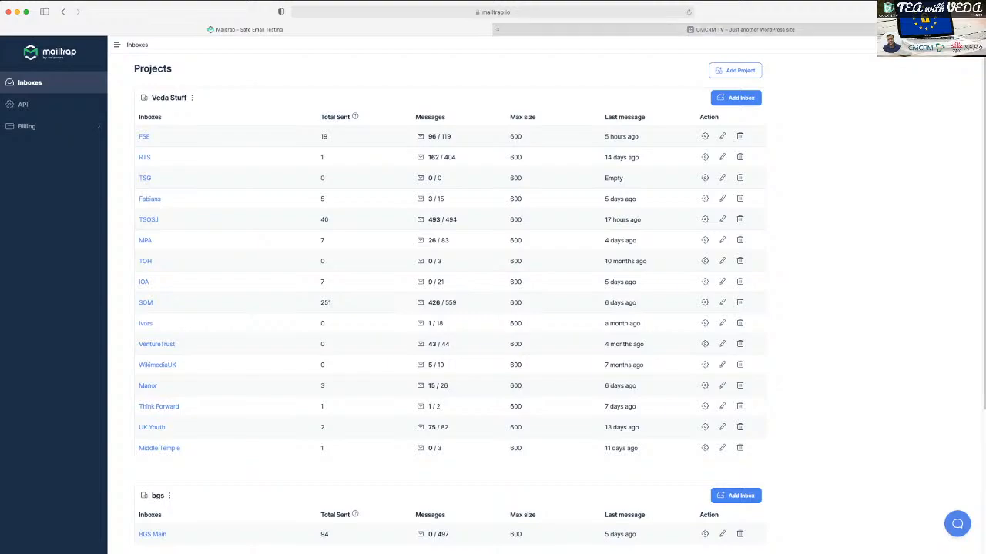
- Switch to Mailtrap, view the CiviCRM TV demo site's front page, and open the CiviCRM TV Episodes inbox
left_click(739, 29)
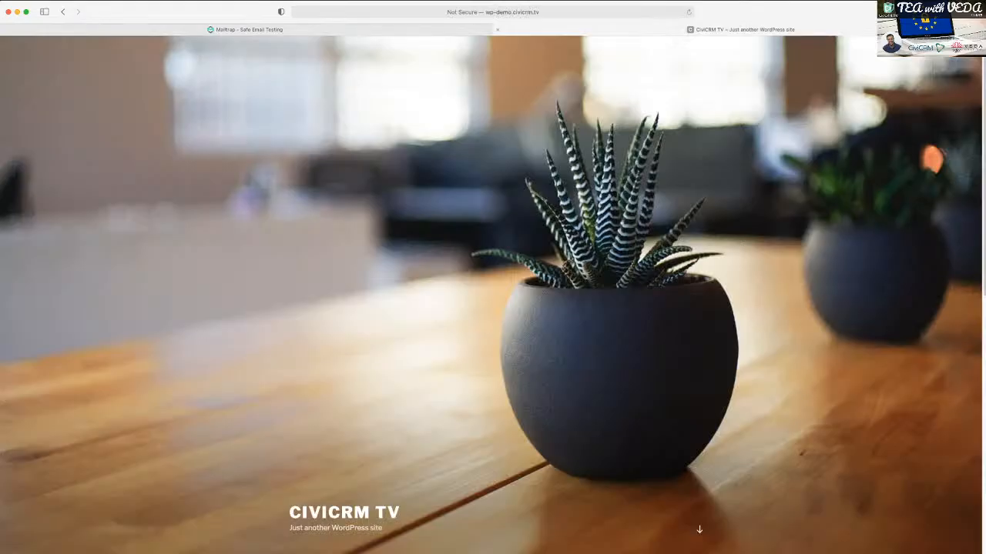
left_click(246, 29)
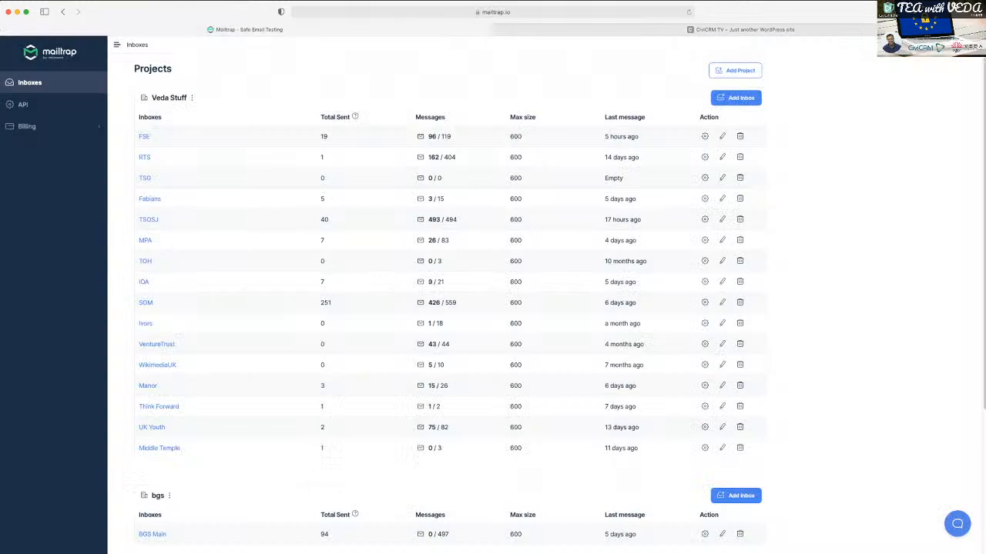
scroll(493, 300, "down", 5)
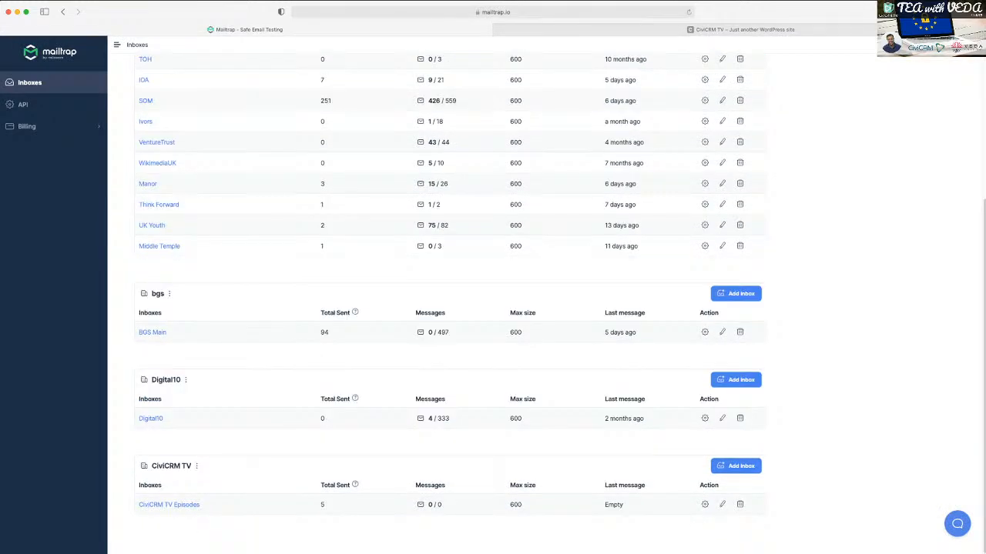
left_click(151, 418)
left_click(63, 12)
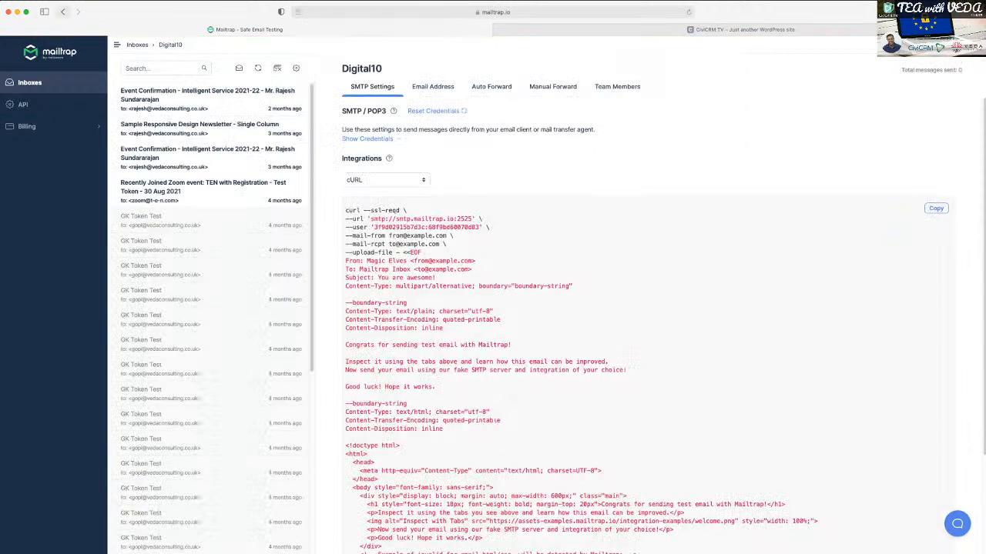
scroll(169, 500, "down", 8)
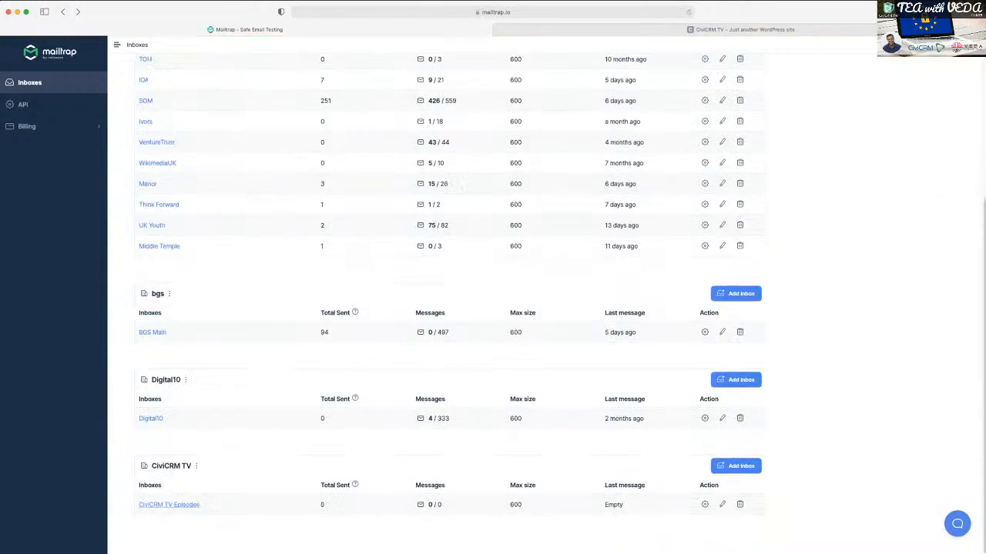
left_click(164, 503)
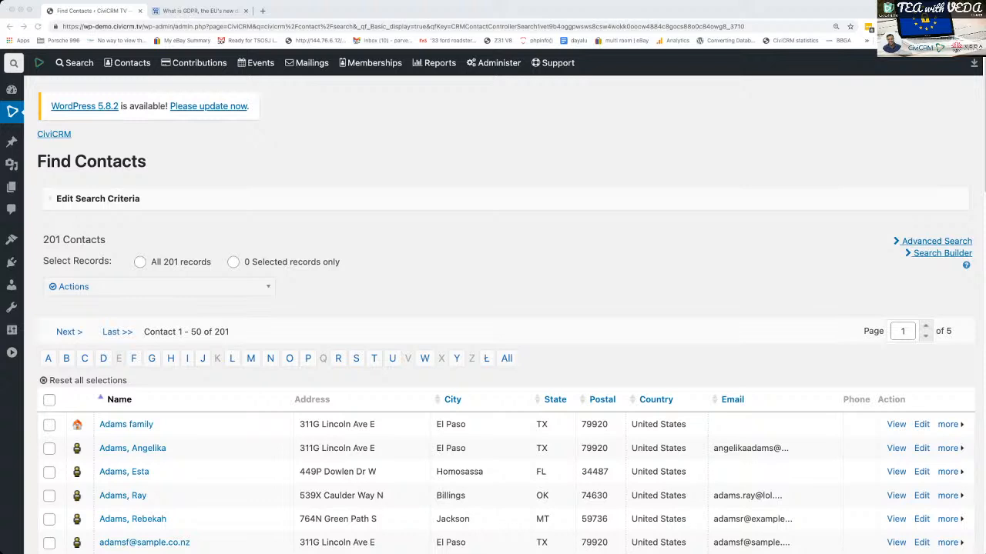
- Return to the CiviCRM site and open its Extensions management page
key("super+Tab")
mouse_move(494, 63)
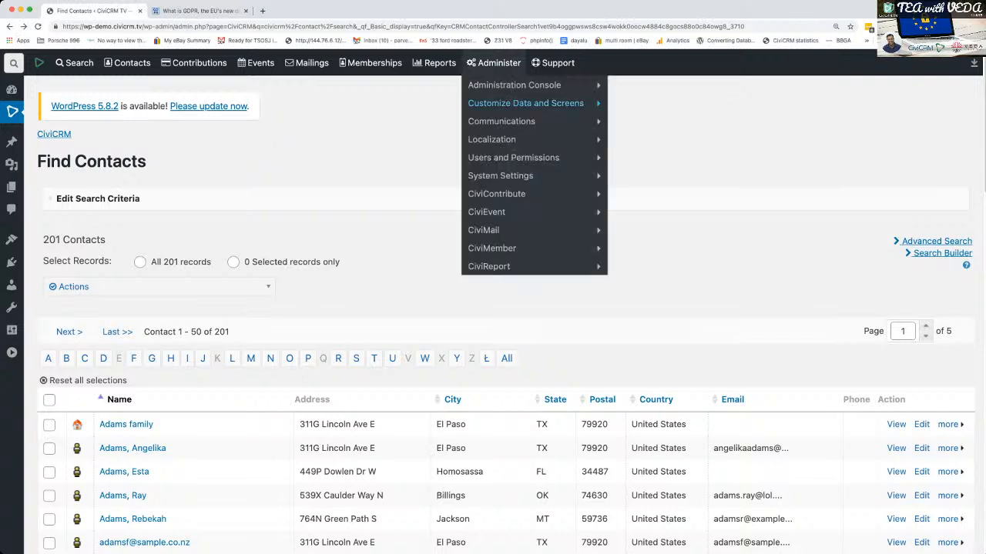
mouse_move(500, 176)
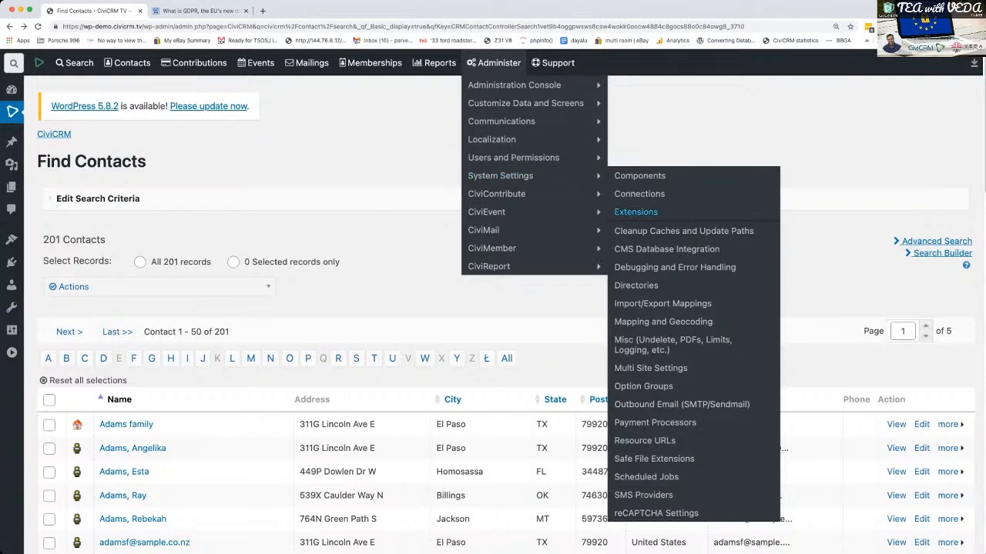
left_click(635, 212)
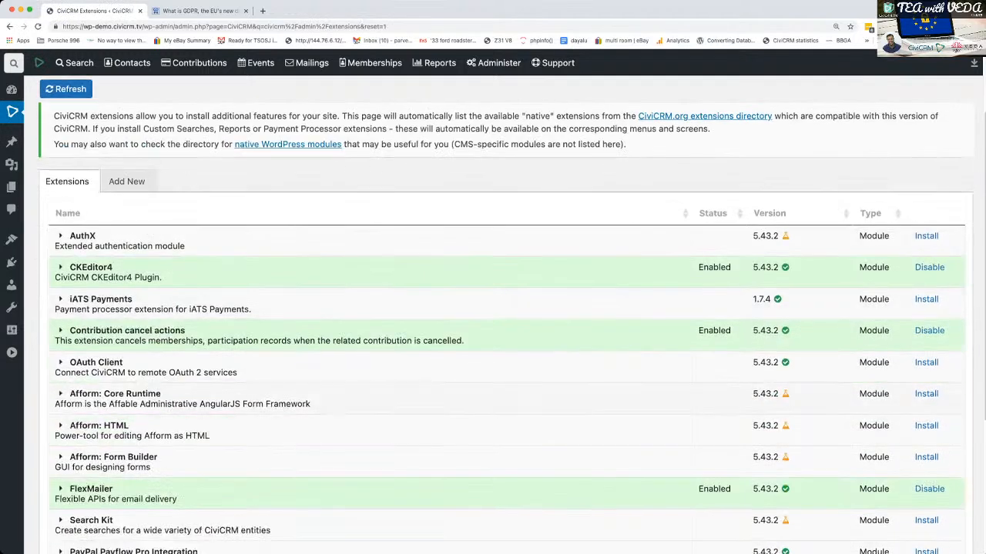
scroll(492, 308, "down", 3)
scroll(493, 308, "up", 3)
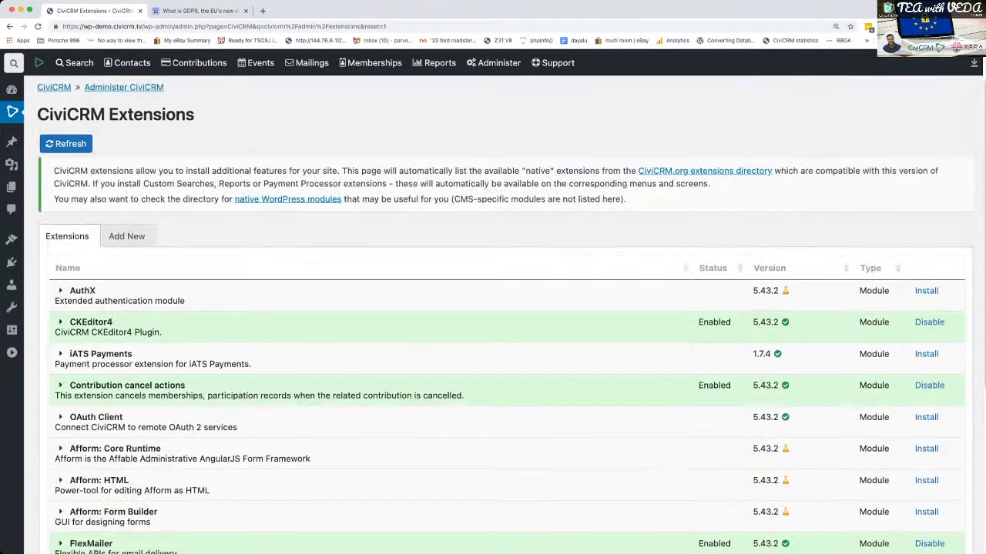
- Find the General Data Protection Regulation extension among the extensions available to add, and download and install it
left_click(126, 283)
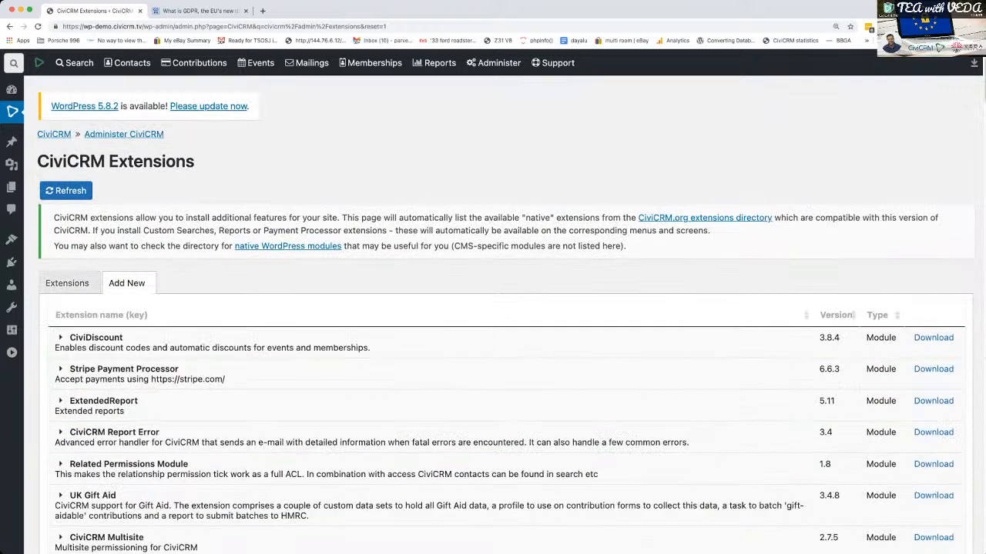
scroll(492, 308, "down", 1)
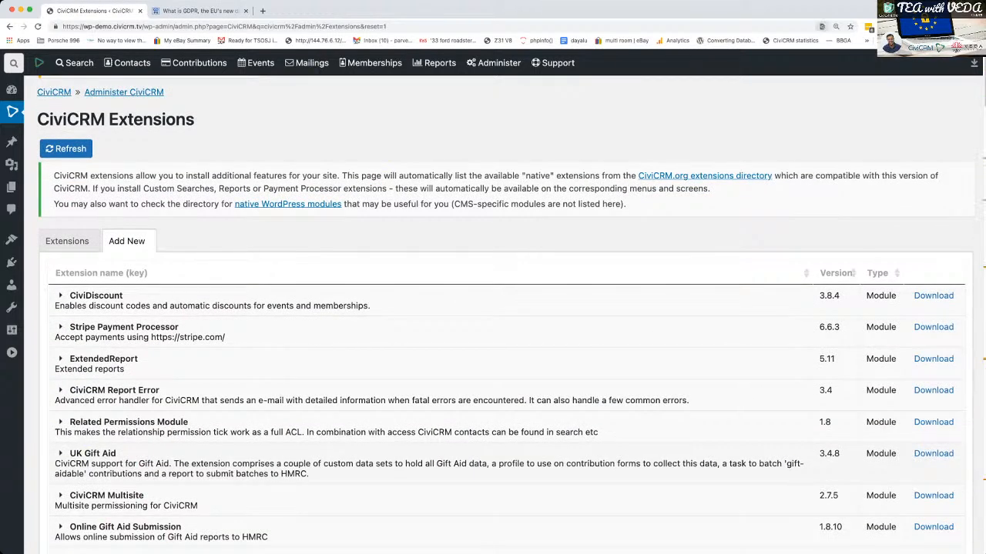
key("Return")
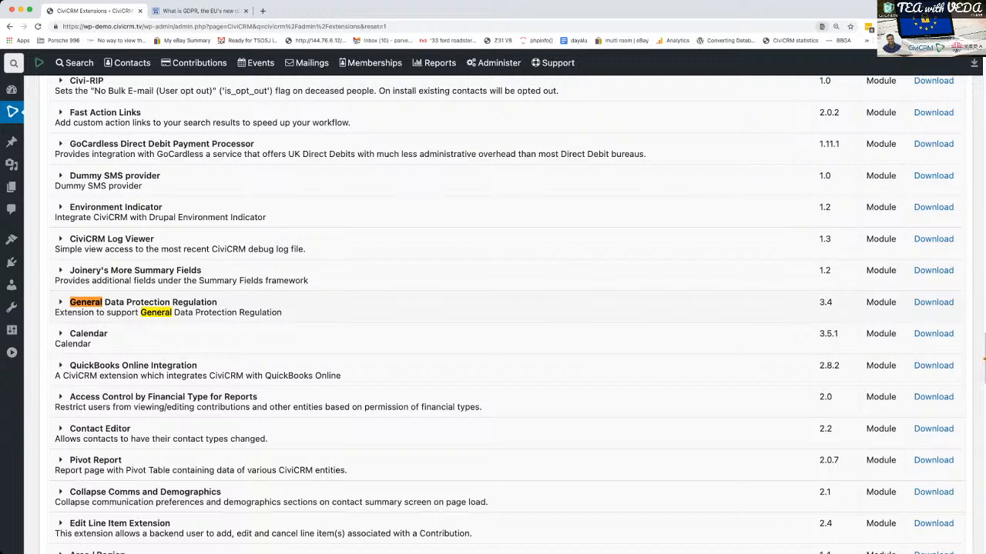
left_click(934, 302)
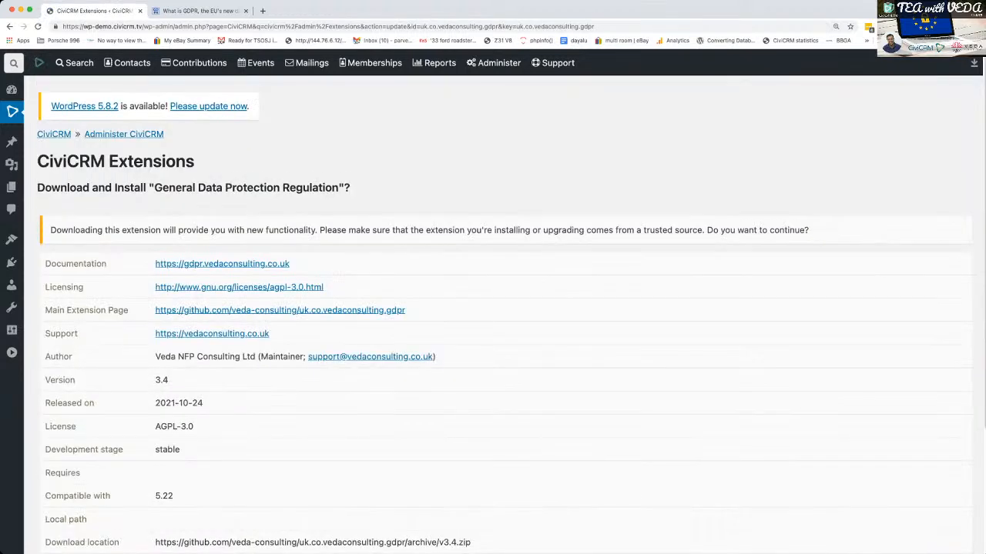
scroll(505, 314, "down", 4)
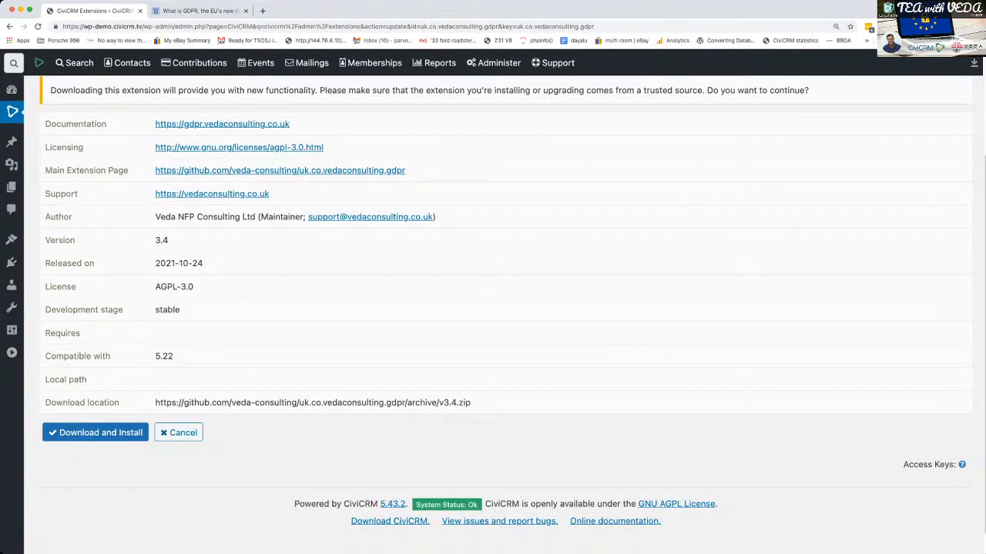
left_click(96, 433)
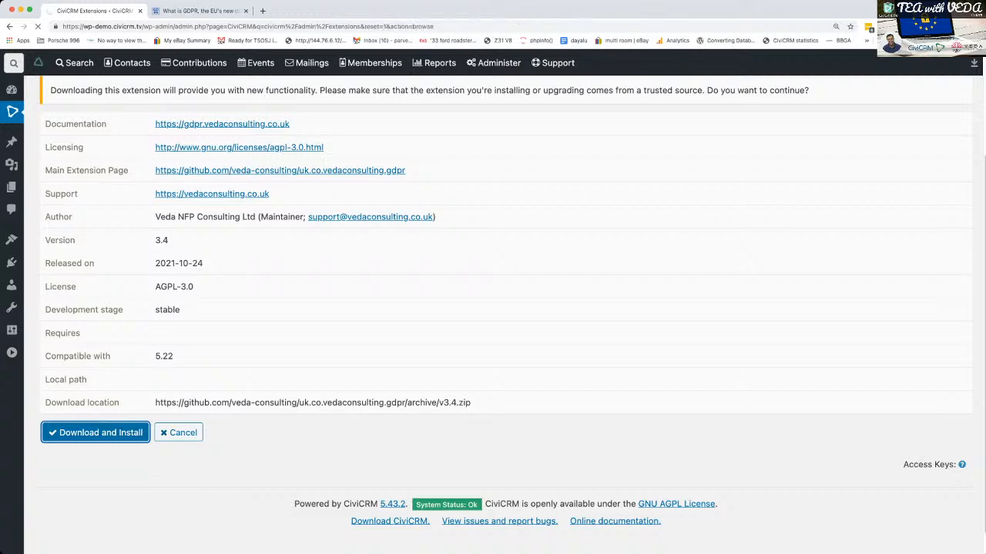
- Check the status and details of the General Data Protection Regulation entry in the installed extensions list
scroll(505, 316, "down", 5)
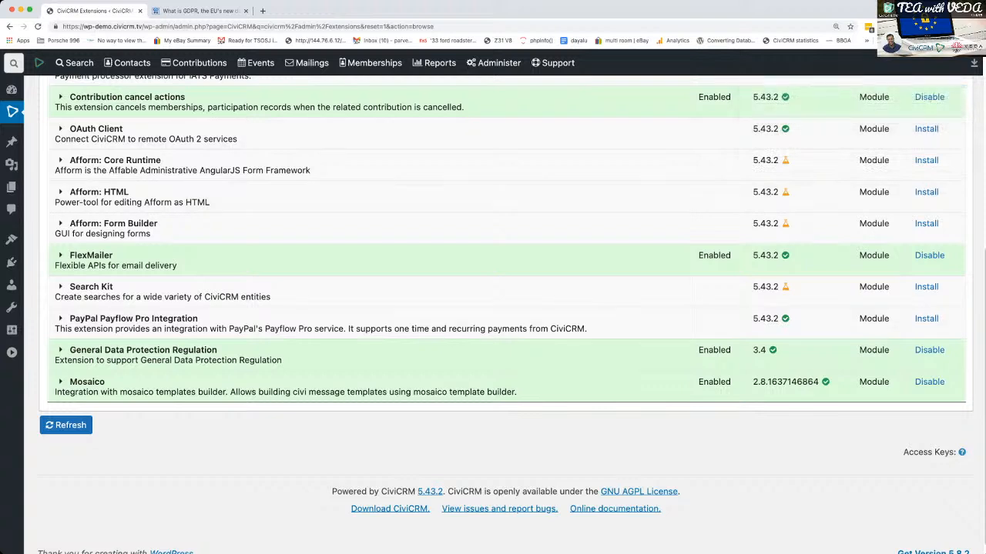
left_click(61, 350)
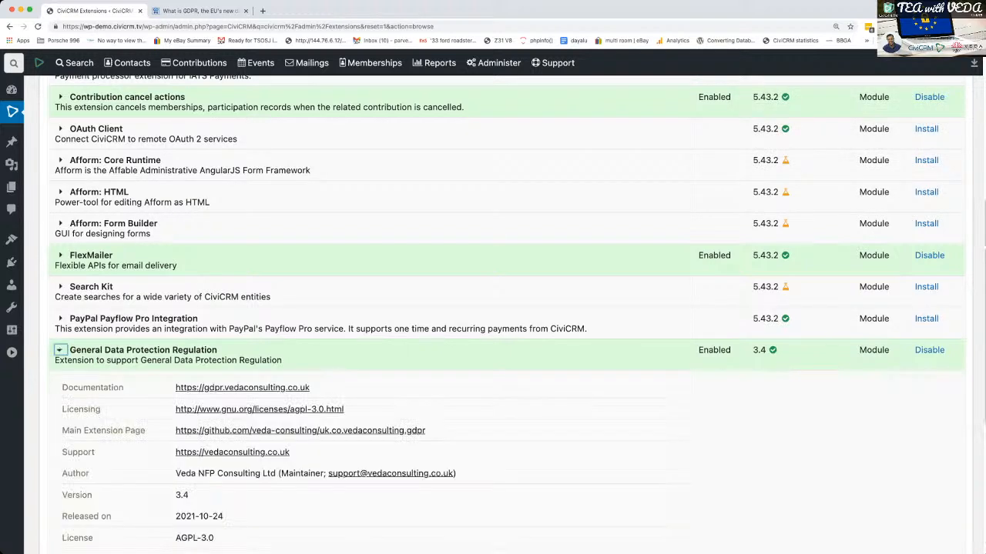
left_click(61, 350)
scroll(505, 315, "up", 4)
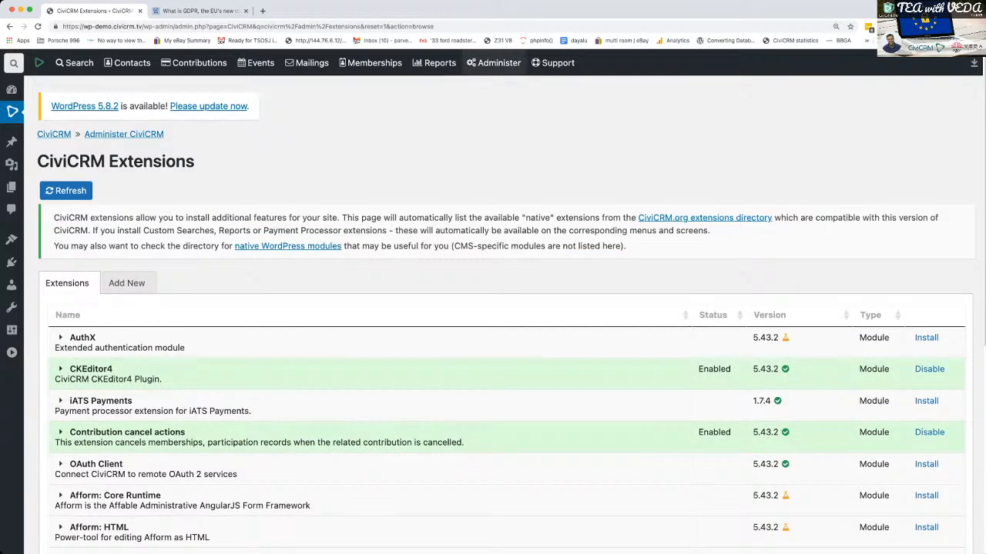
- Open the GDPR Settings and assign the data protection officer's contact record as the Point of Contact
left_click(493, 63)
mouse_move(479, 284)
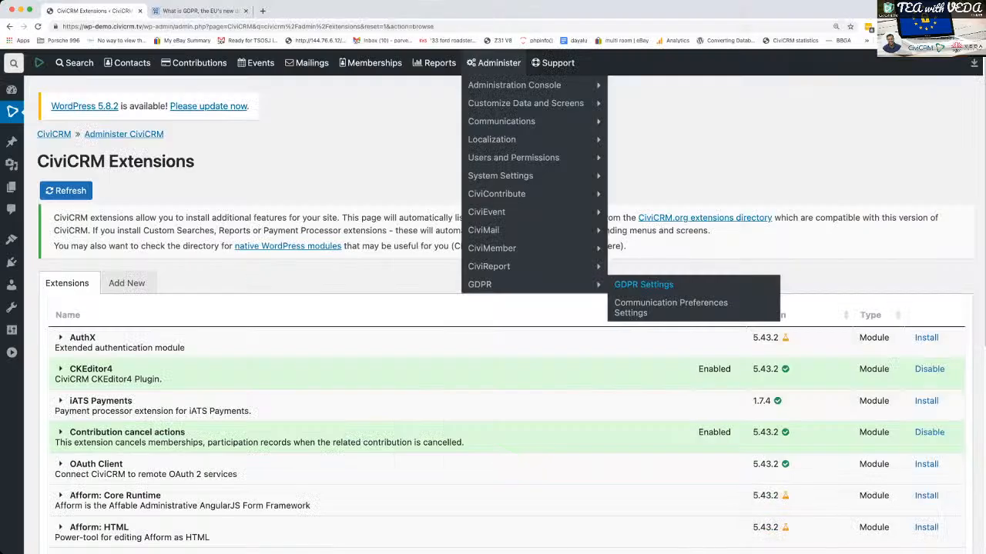
left_click(643, 284)
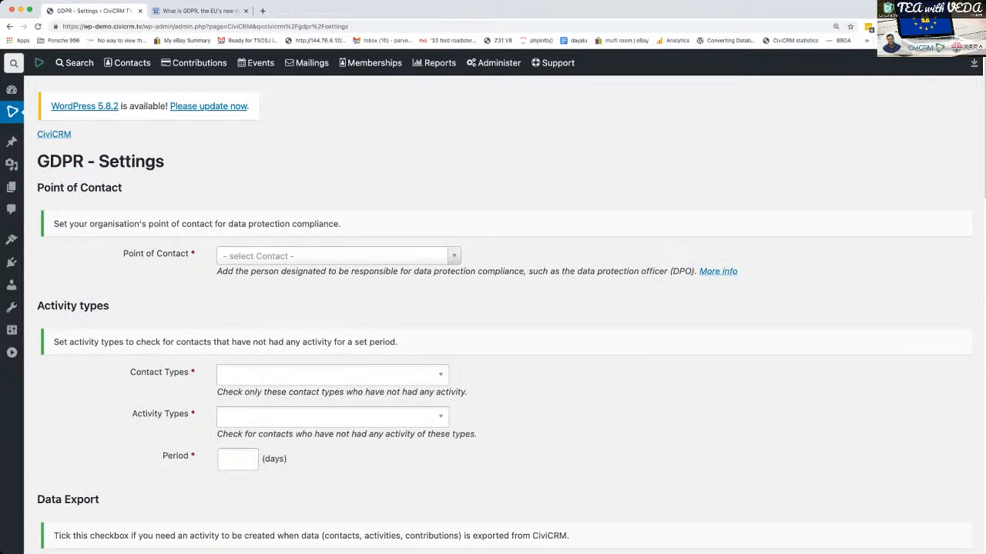
left_click(337, 256)
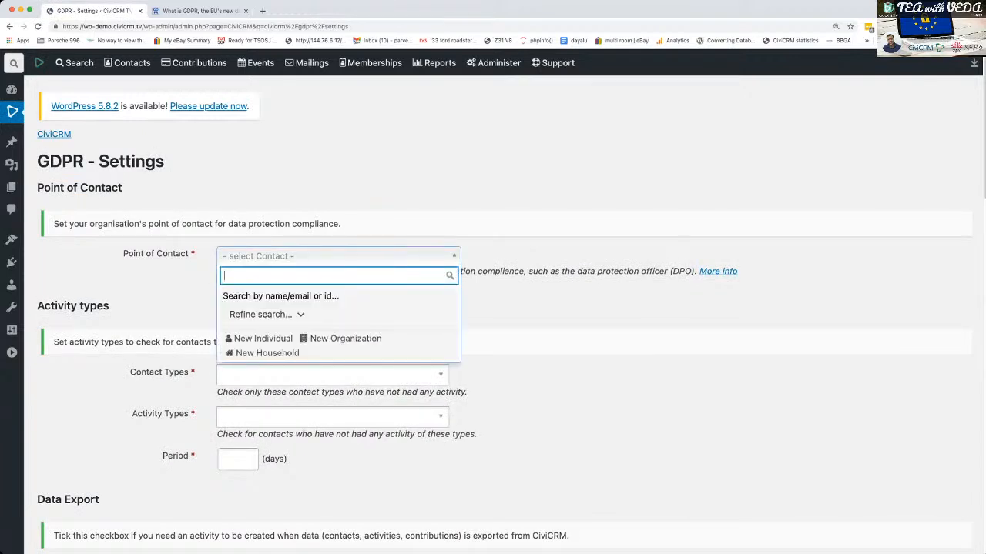
type("parvez")
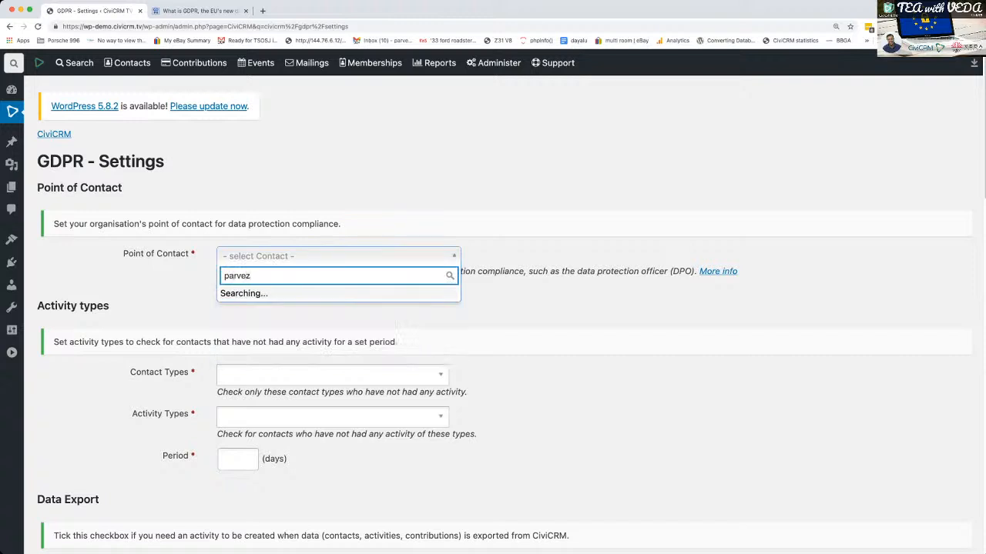
key("Return")
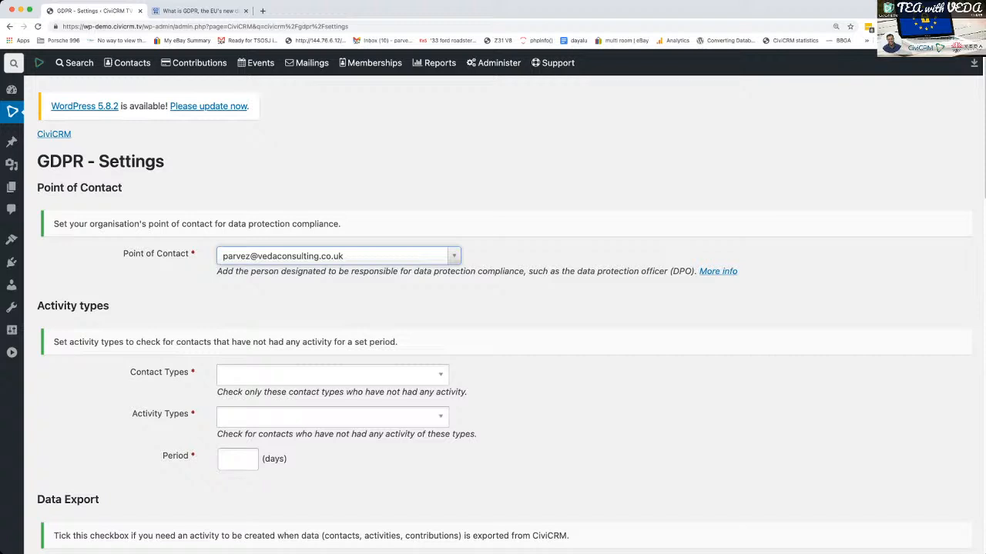
- Set Individual as the contact type to check for contacts without activity
scroll(504, 316, "down", 3)
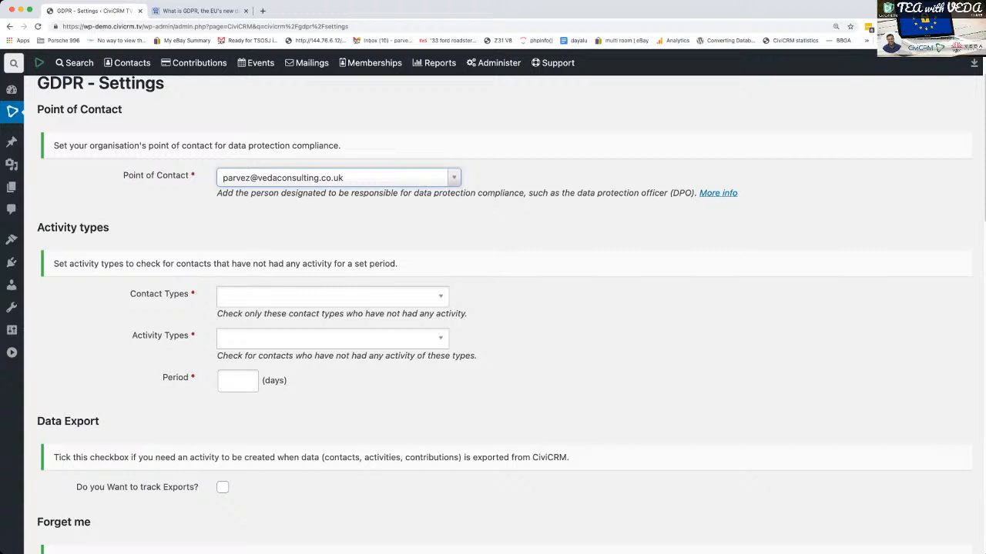
scroll(493, 308, "down", 1)
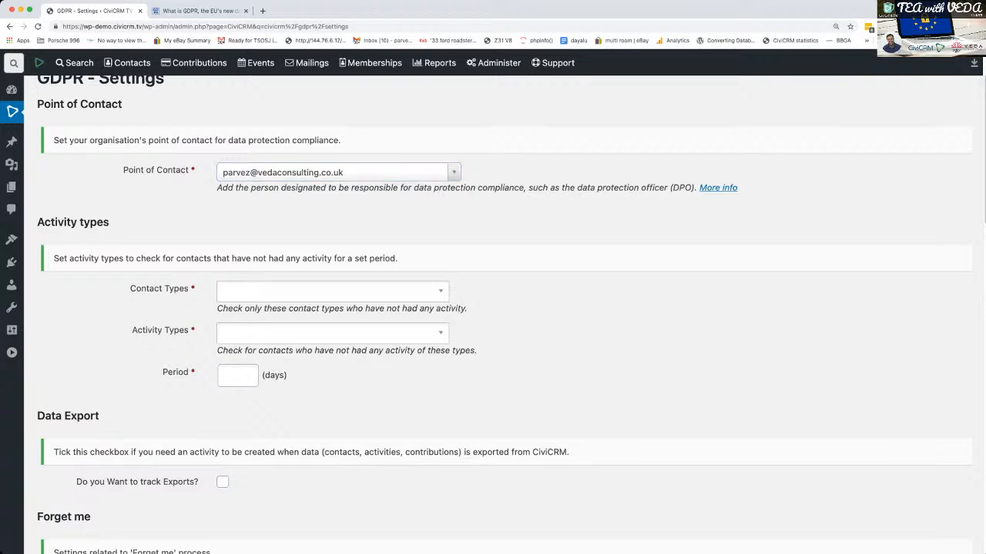
left_click(332, 291)
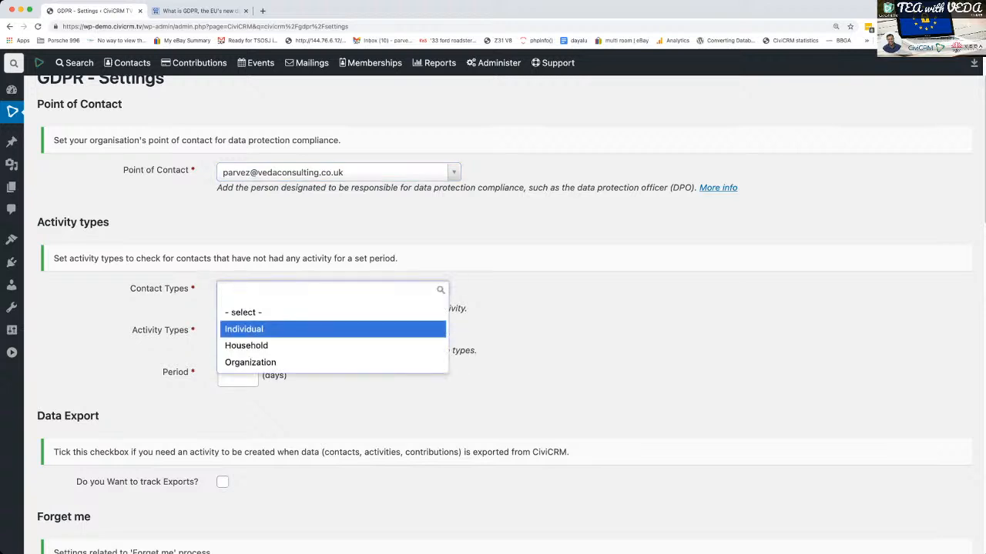
key("Return")
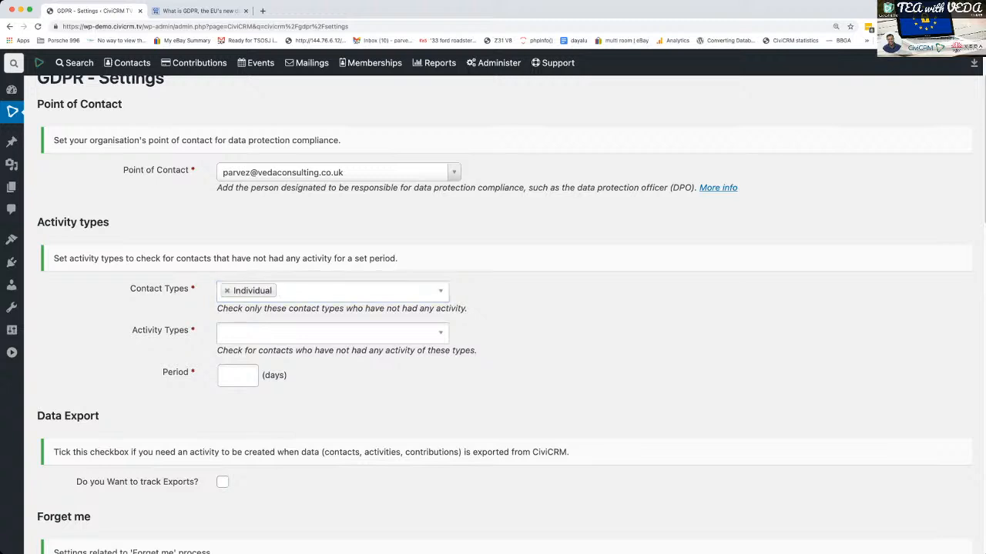
- Set Event Registration, Membership Signup, Membership Renewal and Contribution as the activity types to check for inactive contacts
left_click(329, 333)
scroll(329, 432, "down", 1)
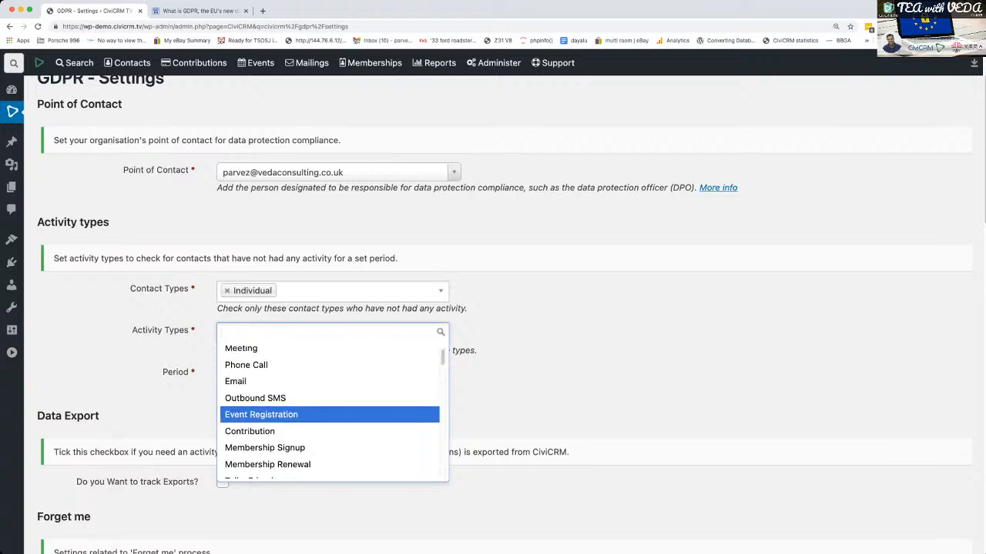
left_click(293, 421)
left_click(346, 333)
scroll(308, 455, "down", 1)
left_click(293, 436)
left_click(425, 333)
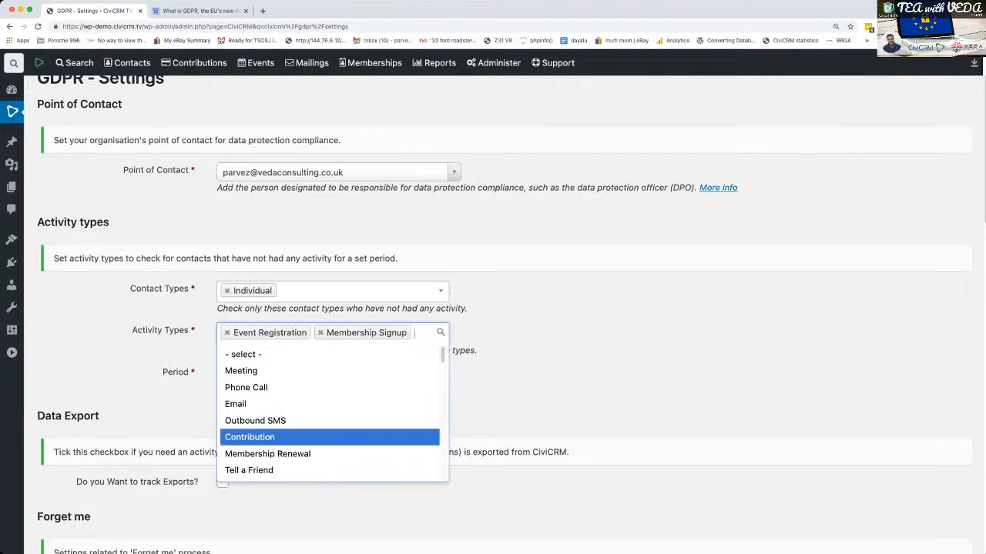
left_click(300, 453)
left_click(385, 350)
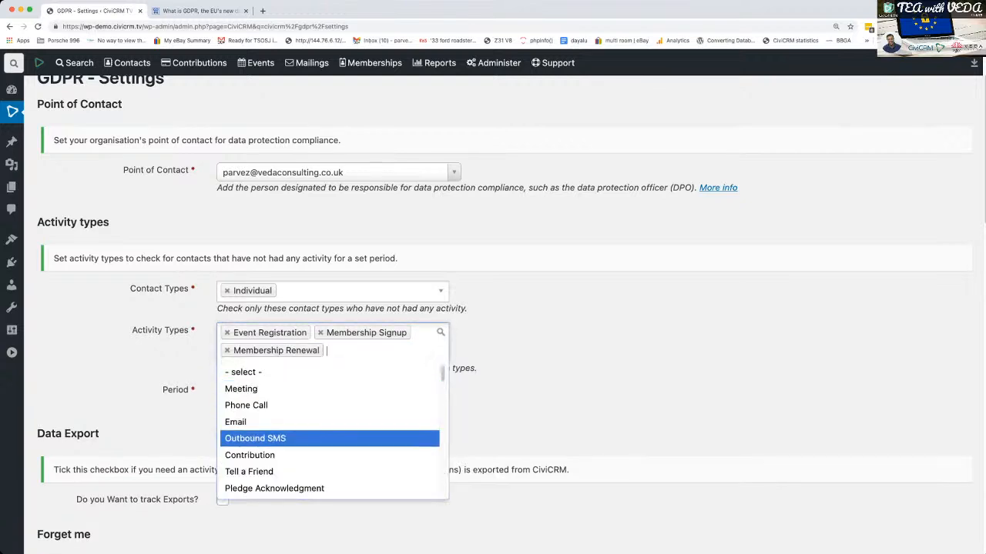
left_click(293, 455)
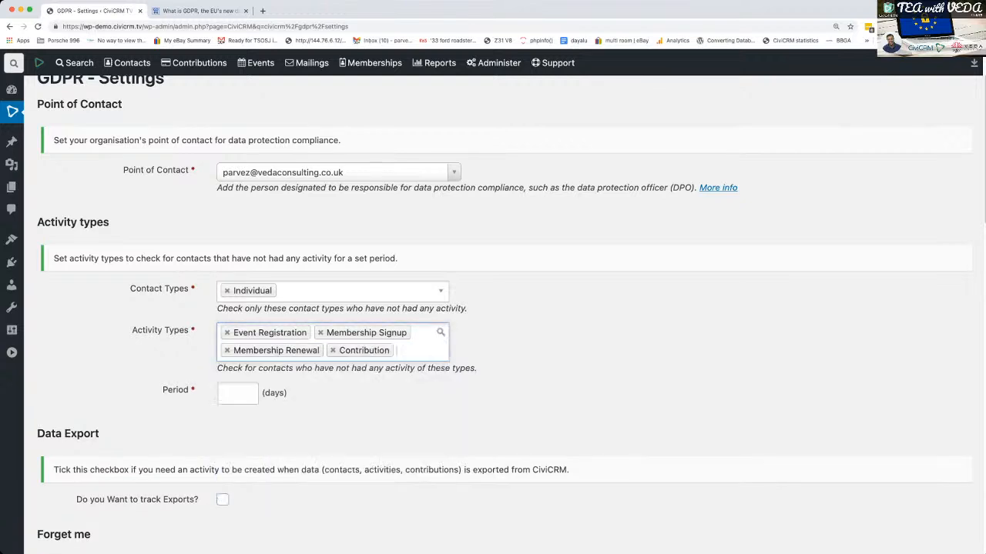
- Add Open Case to the activity types checked for contacts without activity
left_click(417, 350)
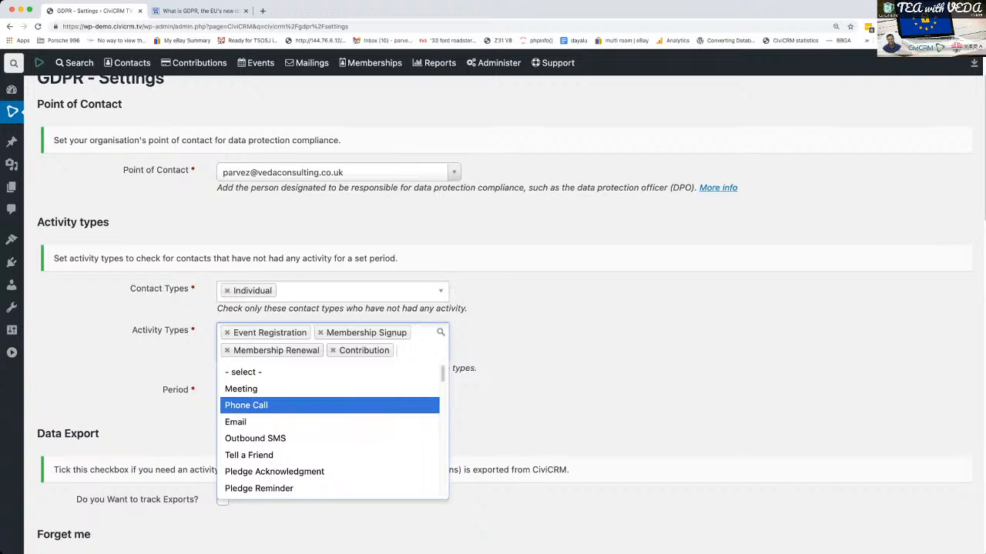
scroll(331, 431, "down", 1)
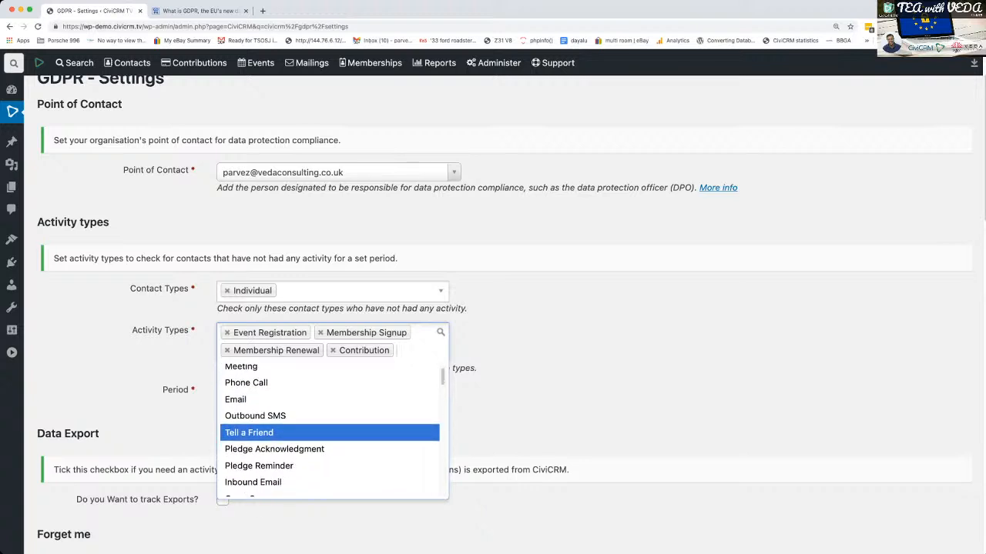
scroll(332, 431, "down", 6)
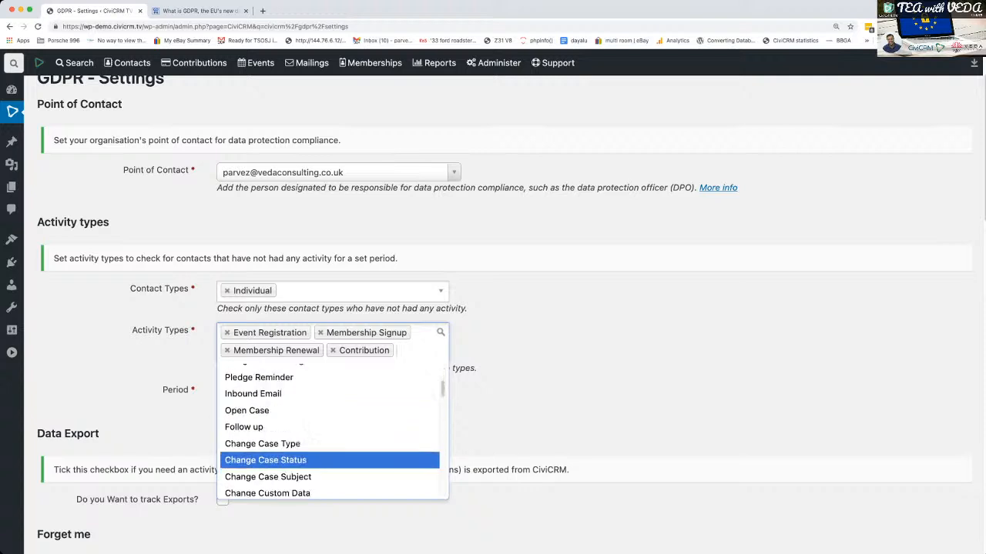
left_click(246, 409)
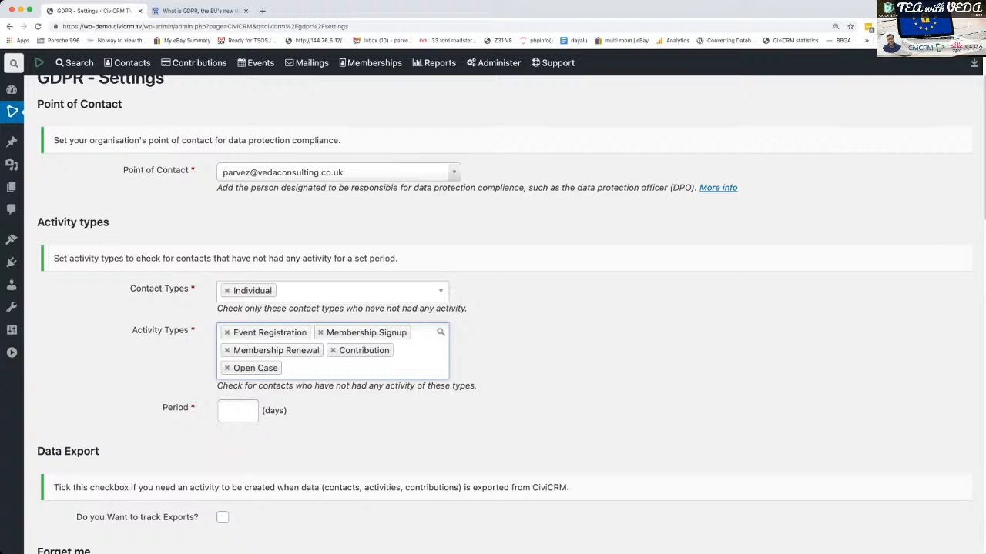
- Set the inactivity check period to 3000 days
left_click(238, 411)
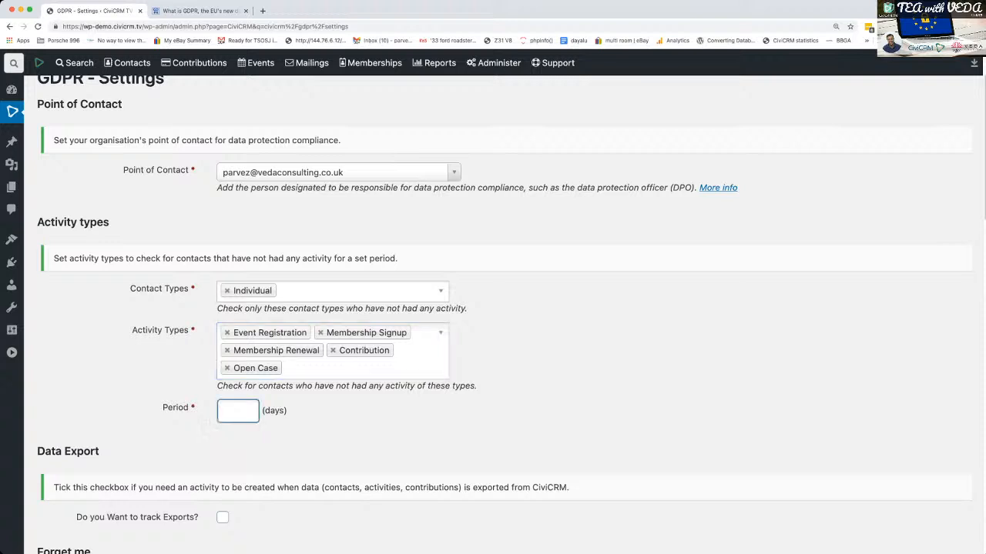
type("3000")
left_click(370, 423)
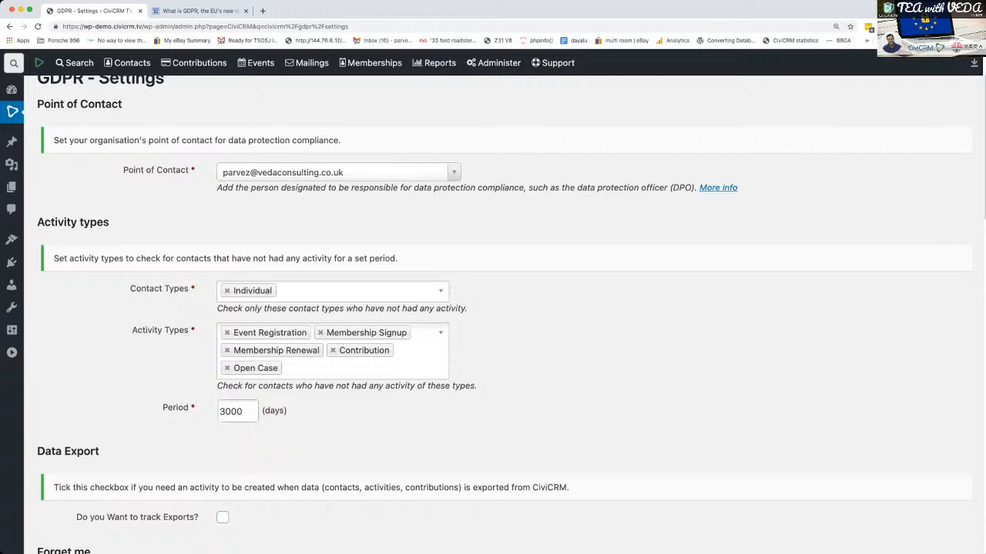
left_click_drag(243, 412, 218, 411)
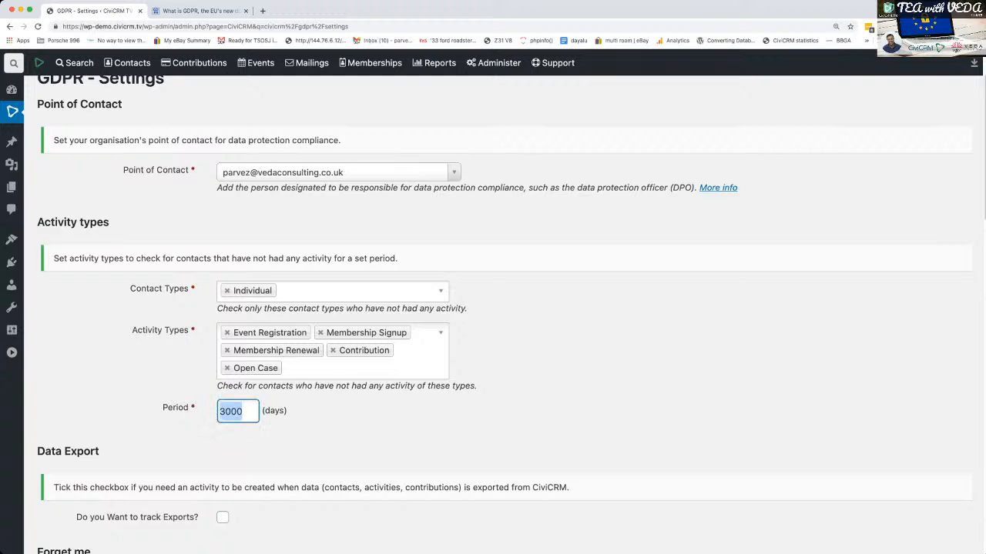
left_click(339, 421)
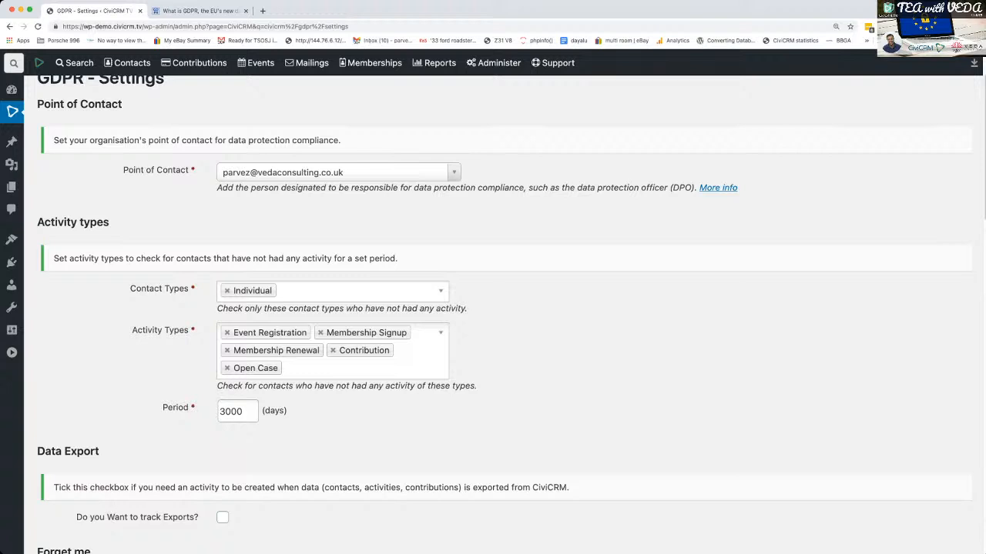
left_click_drag(245, 412, 218, 412)
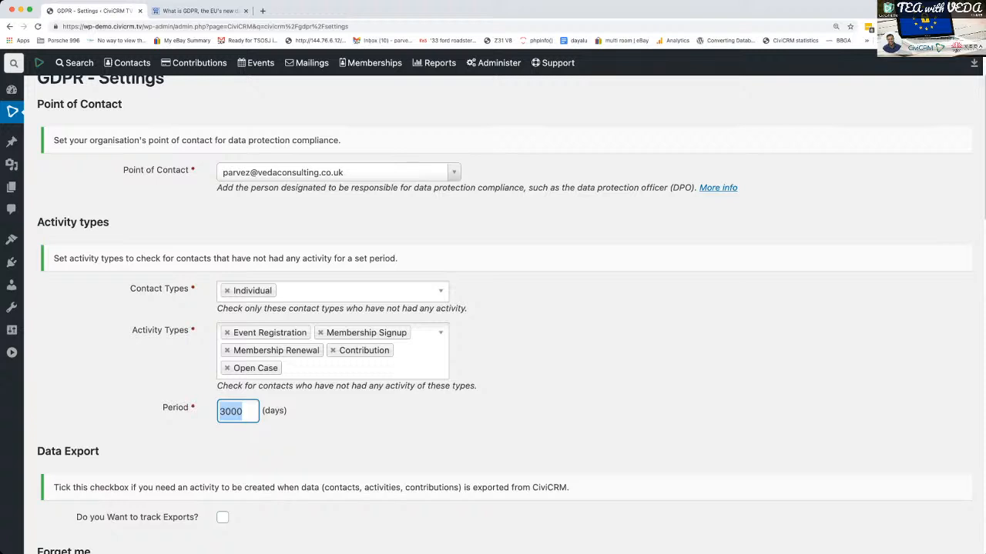
left_click(362, 422)
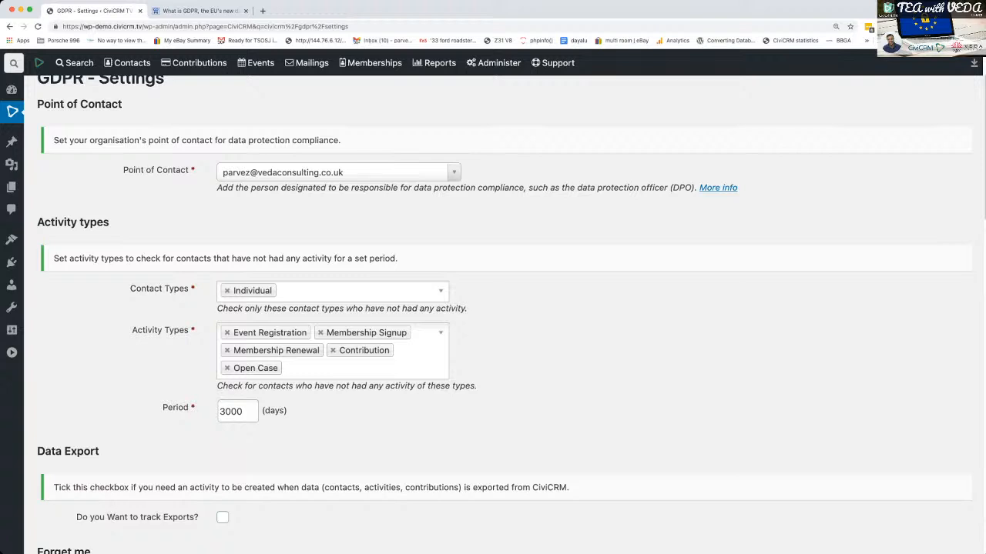
- Enable tracking of data exports in the Data Export settings
scroll(505, 314, "down", 2)
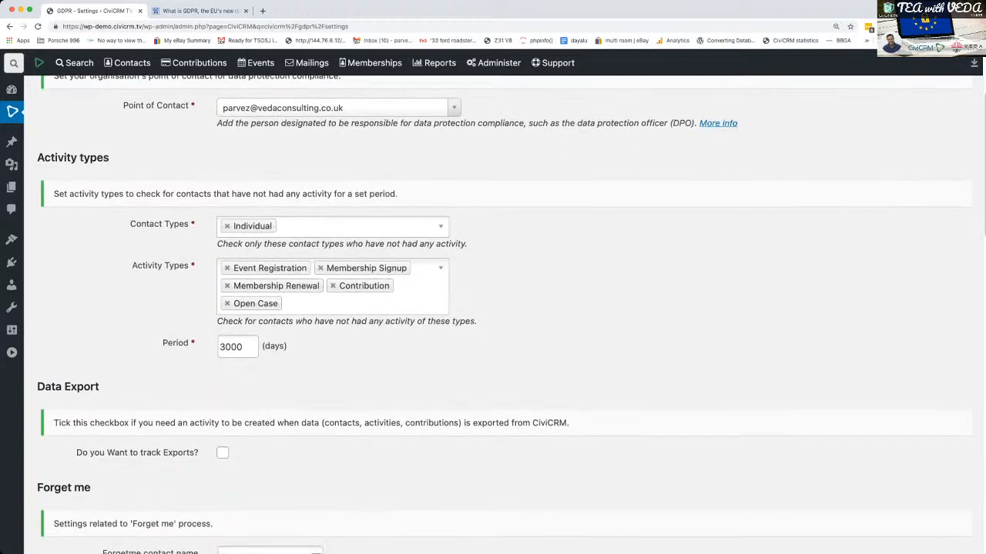
scroll(504, 314, "down", 2)
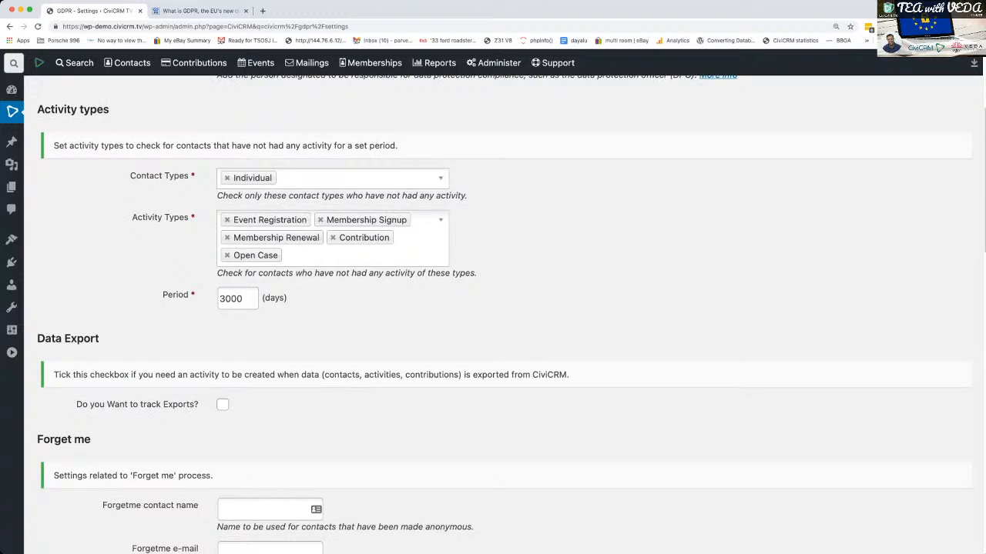
scroll(505, 314, "down", 6)
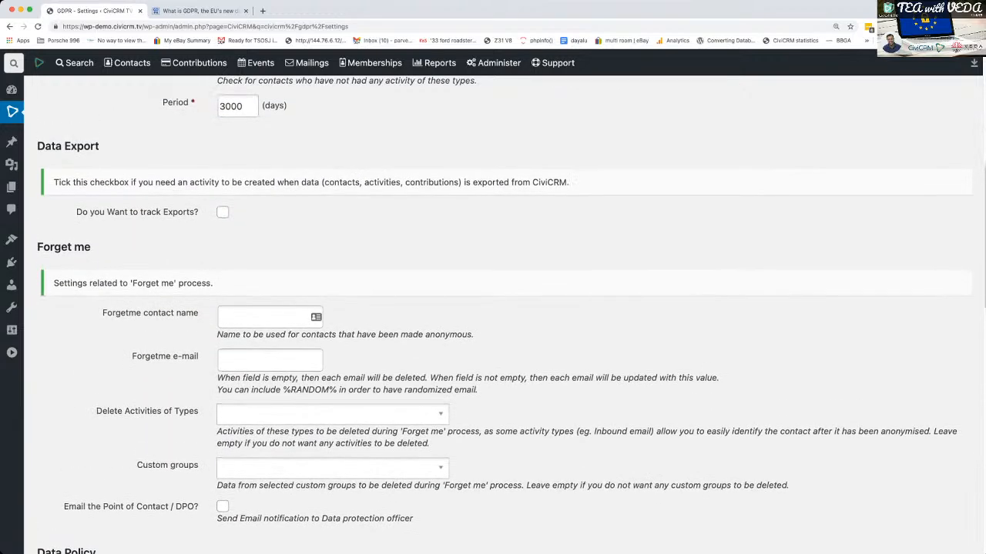
scroll(506, 314, "up", 3)
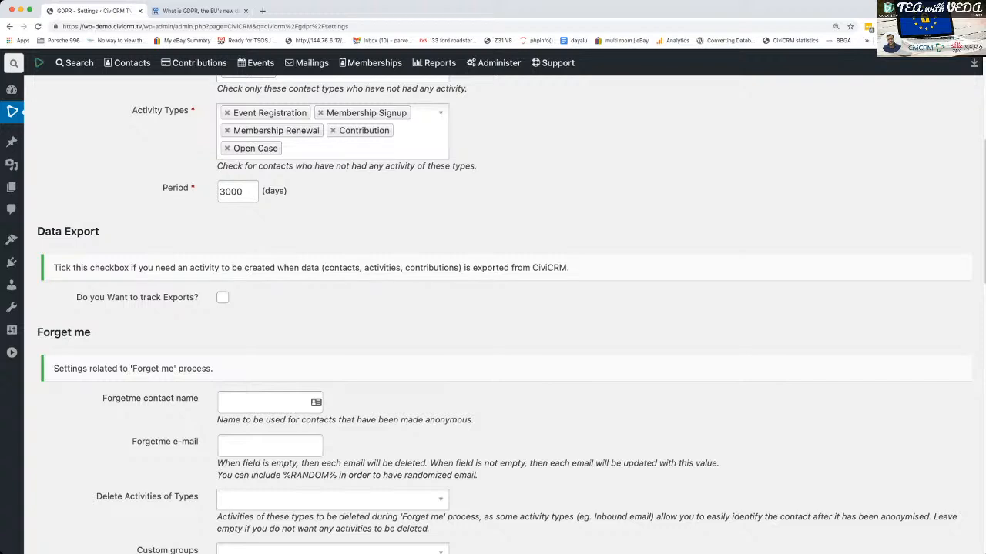
scroll(505, 316, "down", 1)
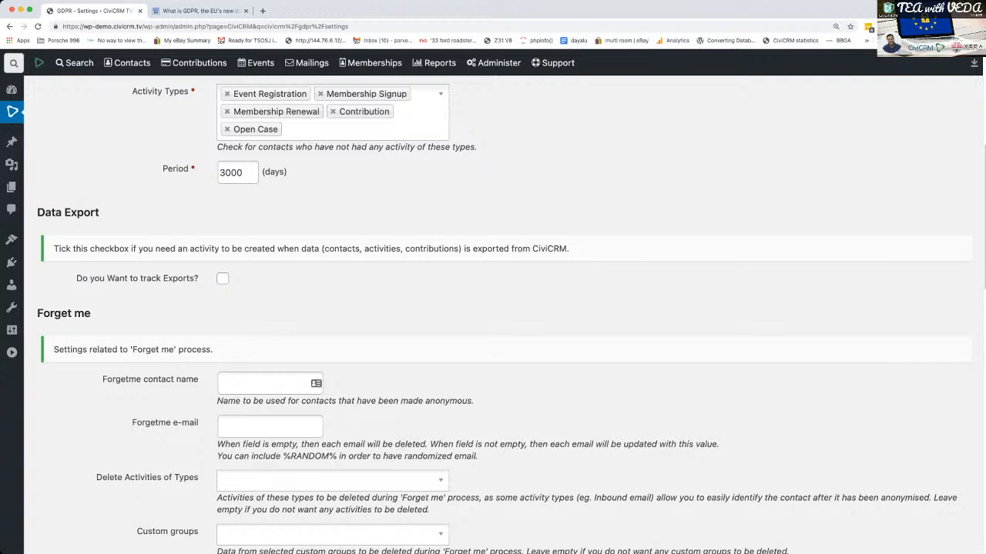
left_click(222, 278)
- In the Forget me settings, set the Forgetme contact name to "ForgetMe" and the Forgetme e-mail to "GDPR Directive"
scroll(223, 279, "down", 2)
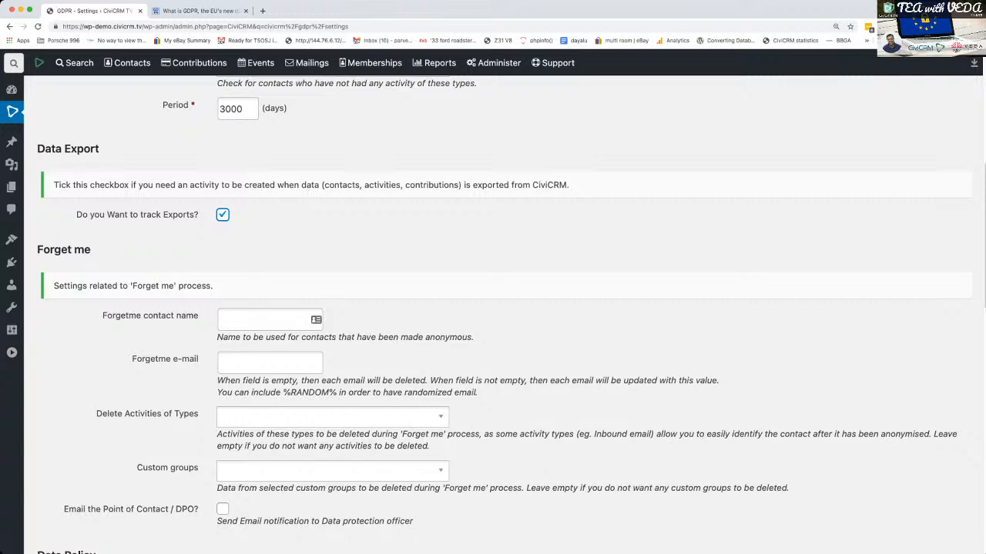
left_click(269, 320)
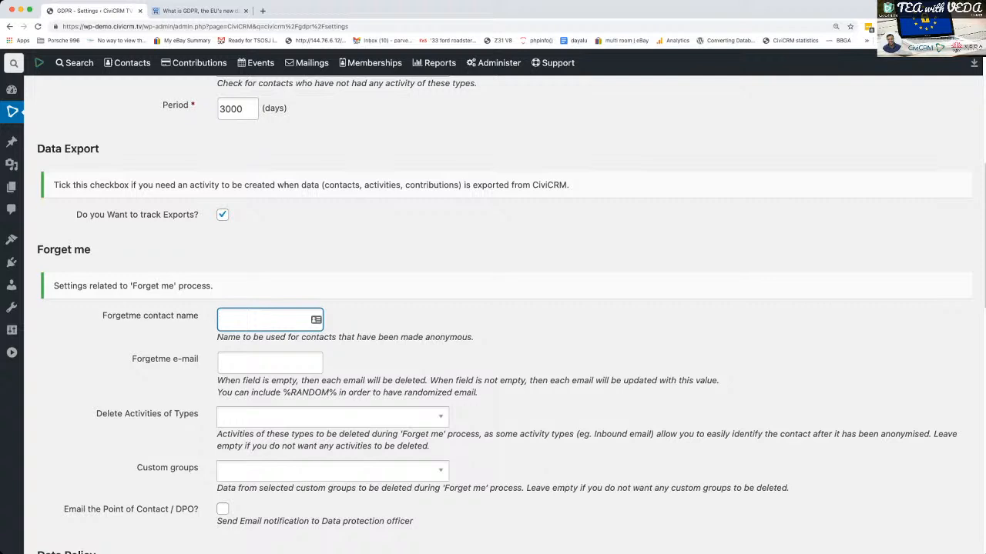
scroll(505, 314, "down", 1)
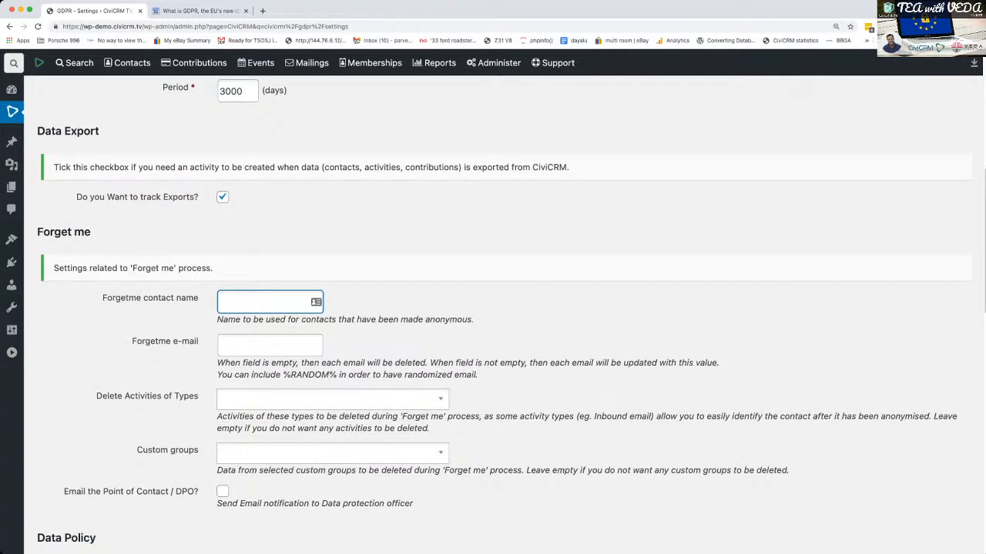
scroll(505, 314, "down", 3)
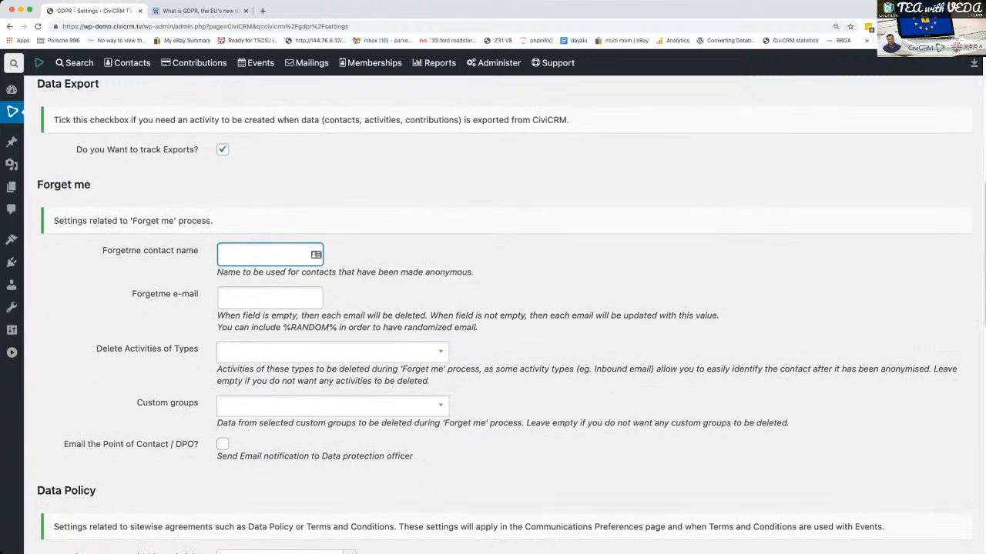
scroll(505, 314, "down", 1)
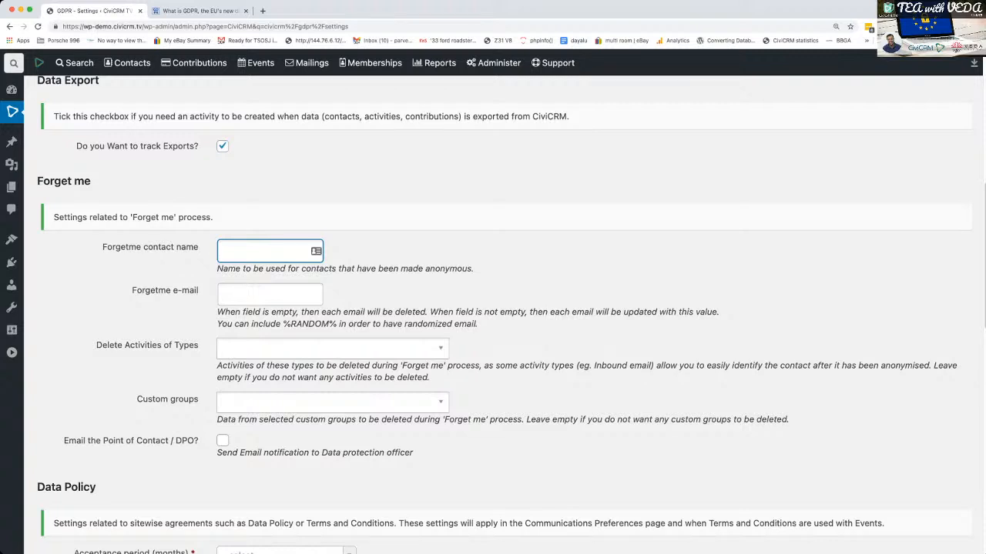
type("Fr")
type("or")
key("BackSpace")
key("BackSpace")
type("orget Me")
key("Tab")
type("GDPR")
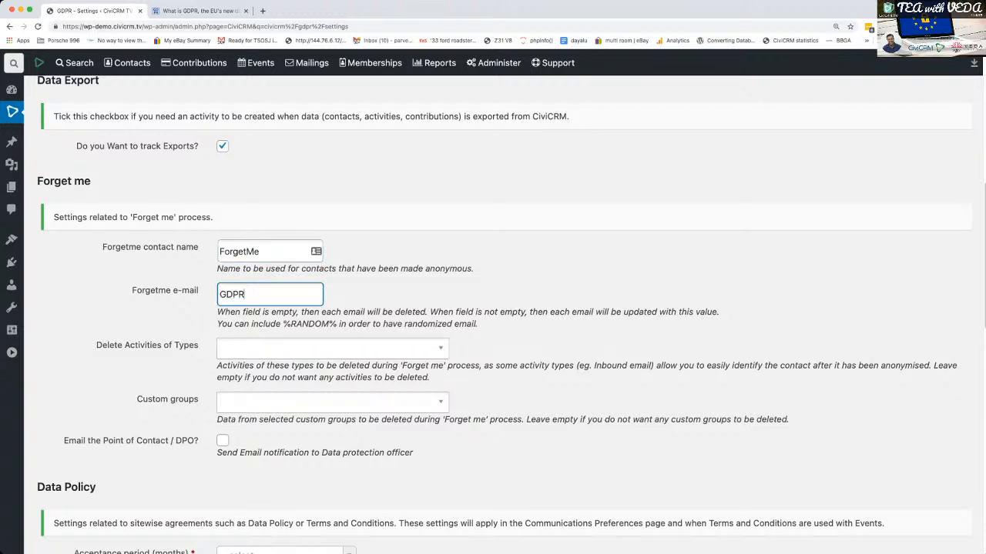
type(" Directive")
- Set Meeting, Phone Call and Outbound SMS as activity types to delete during the Forget me process
key("Tab")
key("Down")
key("Down")
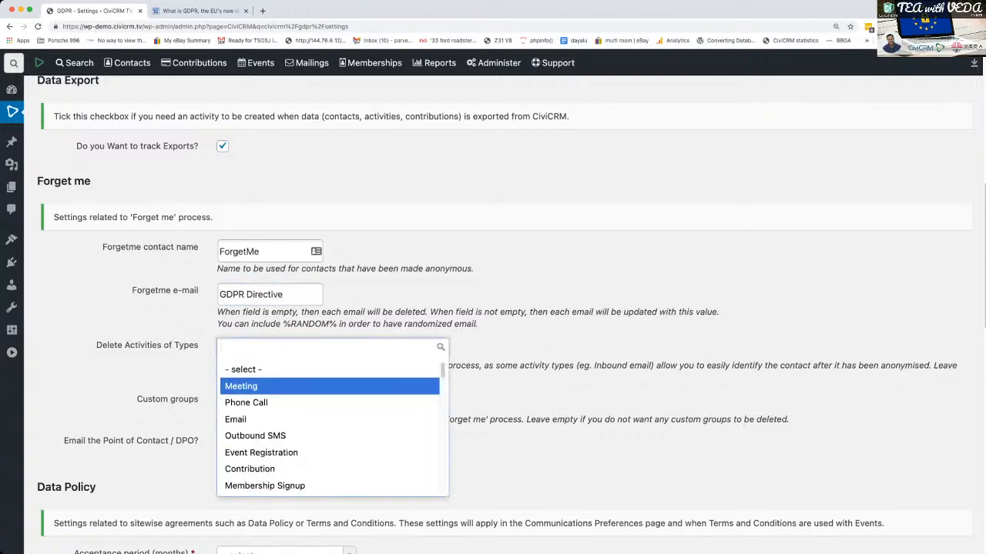
key("Up")
key("Return")
key("Down")
key("Down")
key("Return")
key("Down")
key("Down")
key("Down")
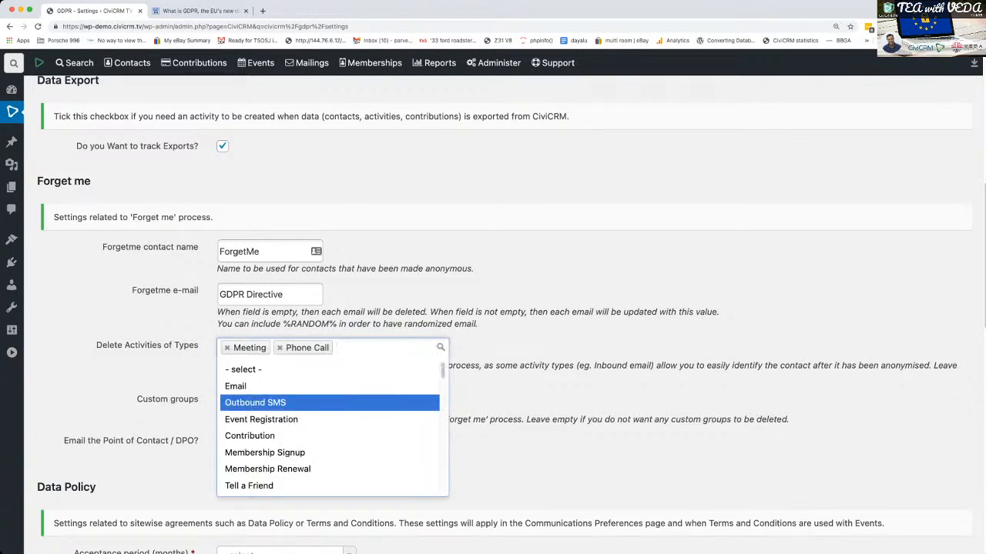
key("Return")
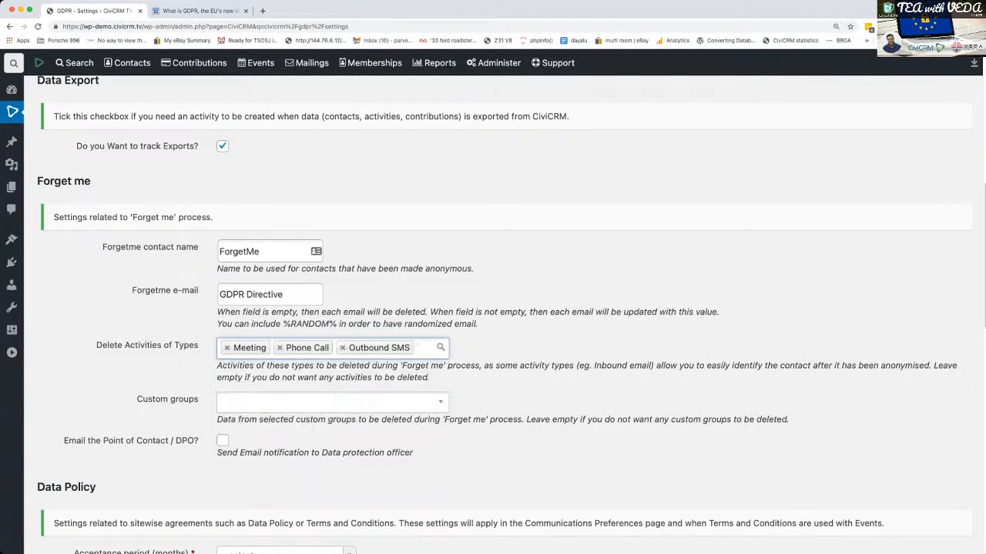
- Add Tell a Friend to the activity types deleted in the Forget me process, leaving Custom groups empty
key("Down")
key("Down")
key("Down")
key("Down")
key("Down")
key("Down")
key("Down")
key("Down")
key("Up")
key("Up")
key("Up")
key("Up")
key("Down")
key("Down")
key("Down")
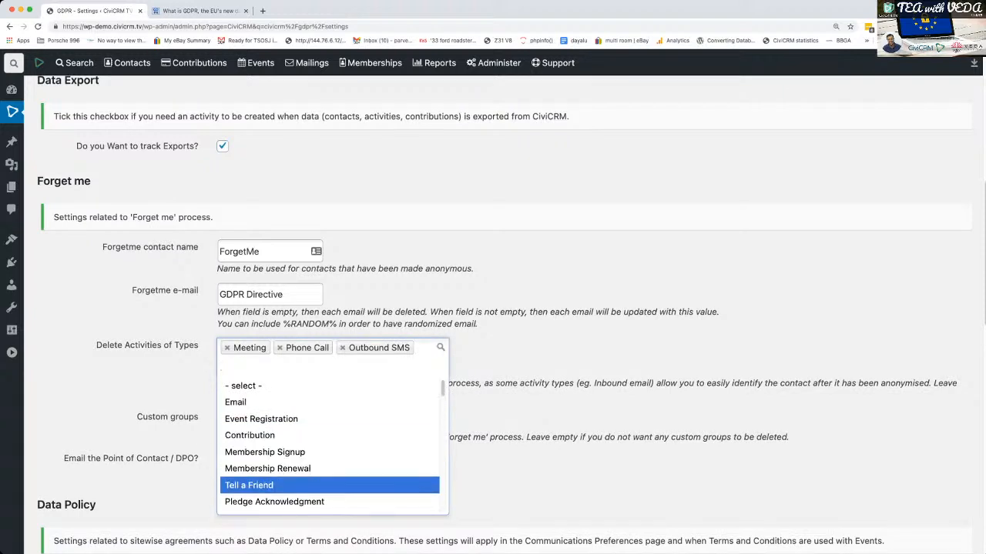
key("Return")
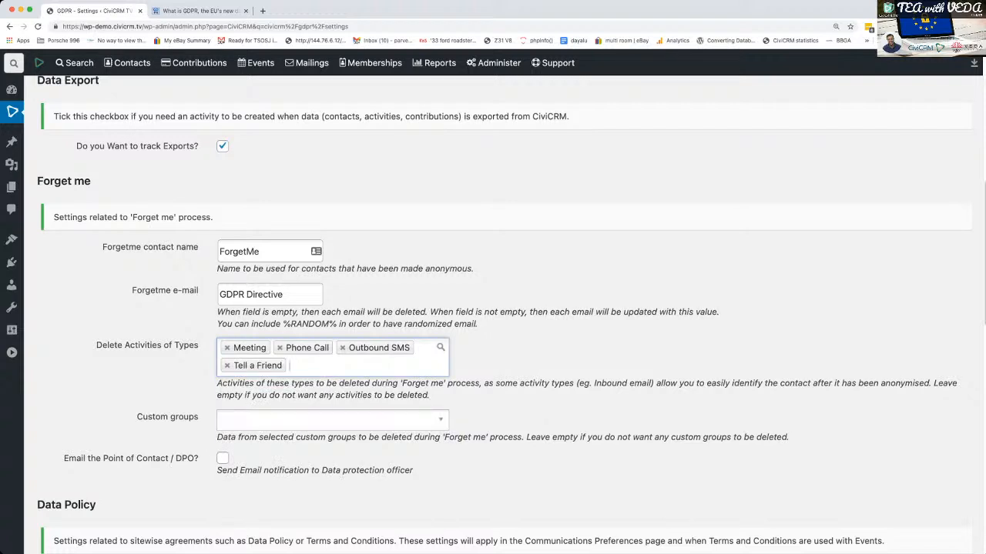
left_click(332, 419)
left_click(332, 420)
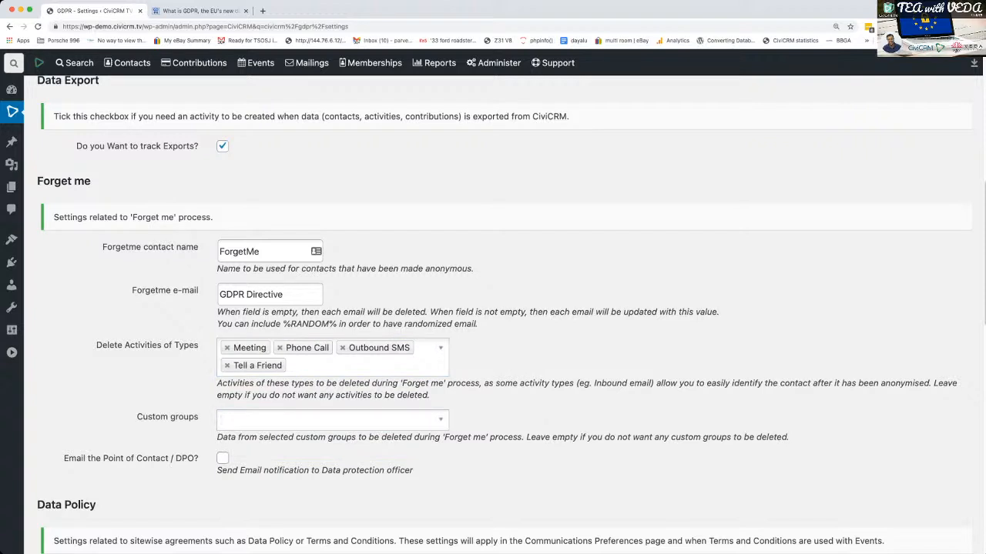
- Enable emailing the Point of Contact / DPO in the Forget me settings and set the email subject to "GDPR Removal Request"
scroll(504, 313, "down", 1)
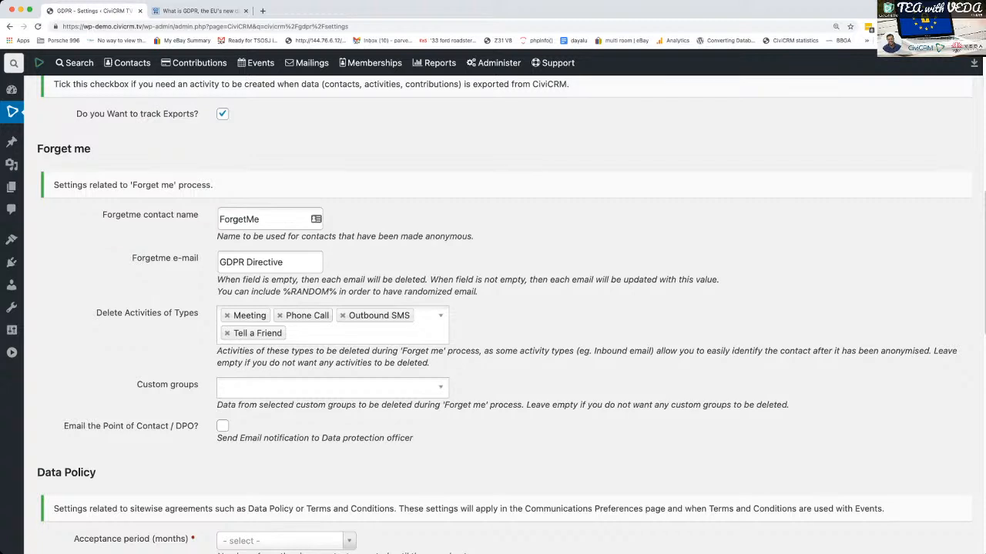
scroll(504, 314, "down", 1)
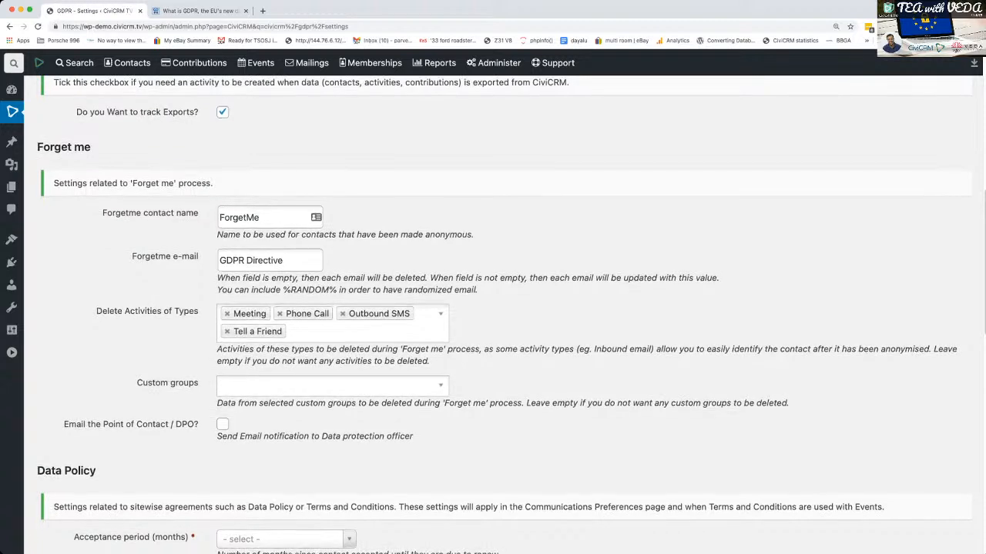
left_click(222, 424)
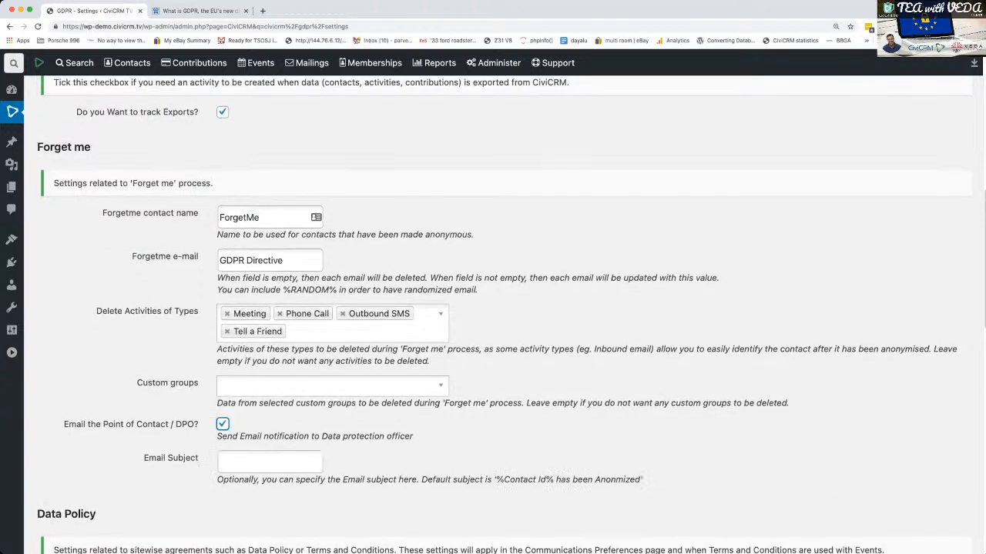
scroll(223, 424, "down", 1)
left_click(269, 437)
type("GDP")
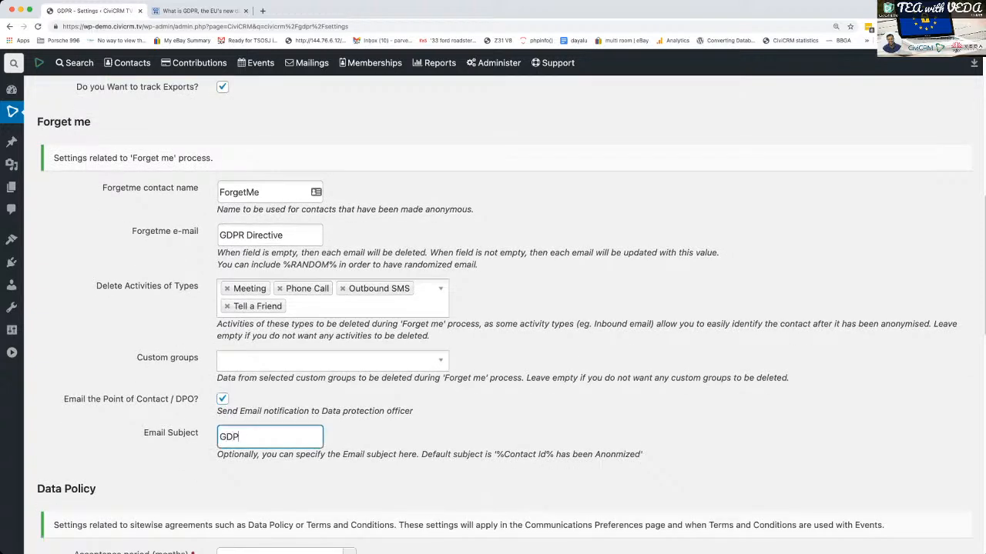
type("R Removal Request")
- Try appending the %Contact Id% placeholder to the Forget me email subject, and take it out again
left_click_drag(496, 454, 555, 455)
key("super+c")
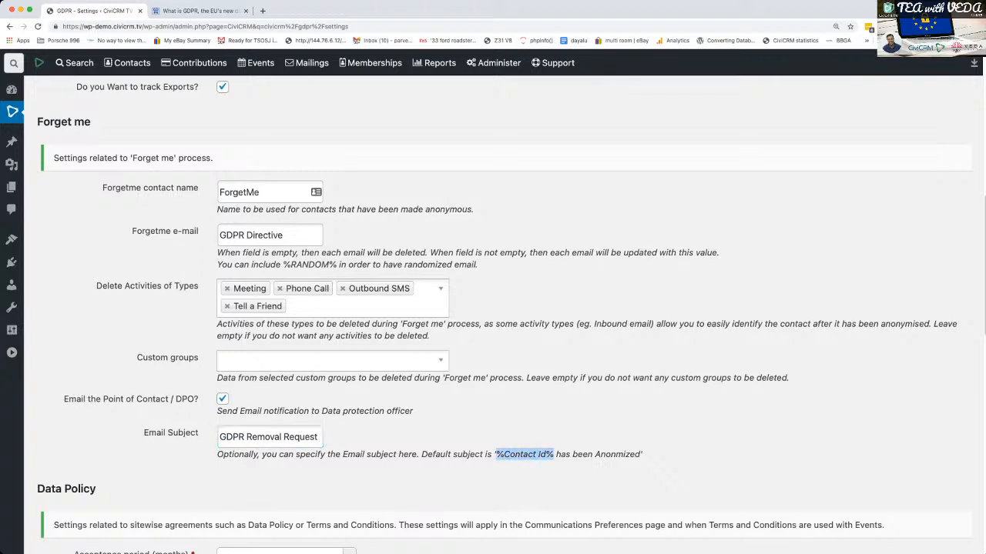
left_click(318, 436)
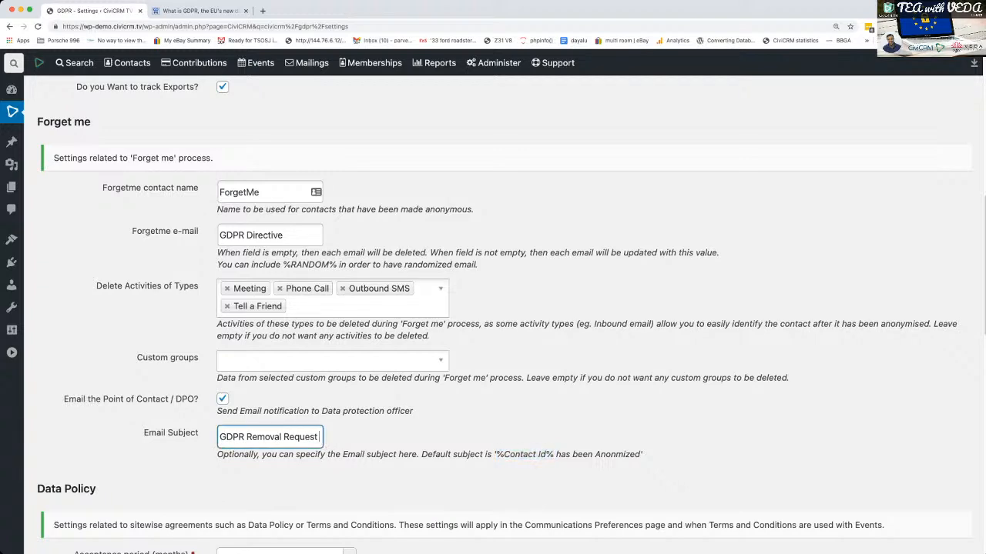
key("super+v")
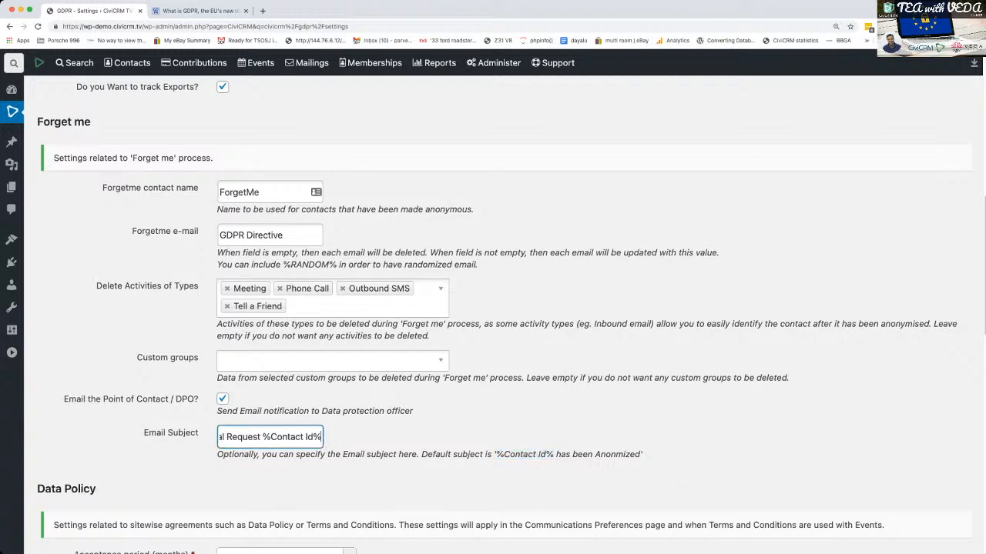
scroll(505, 316, "down", 1)
left_click_drag(321, 414, 262, 414)
key("BackSpace")
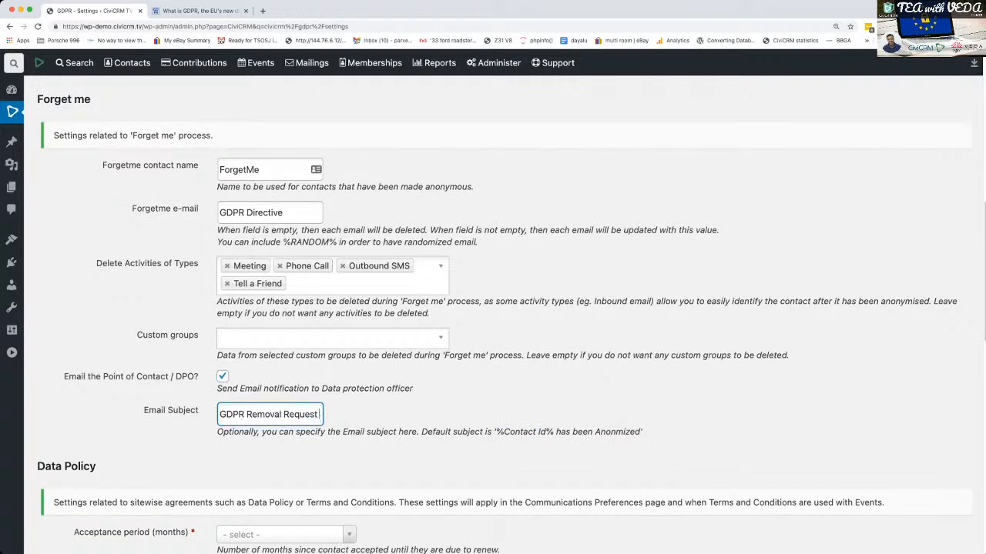
- Set the Data Policy acceptance period to 36 months and choose File Upload with the screenshot file ending in "1-18 at 23.14.59"
scroll(505, 316, "down", 5)
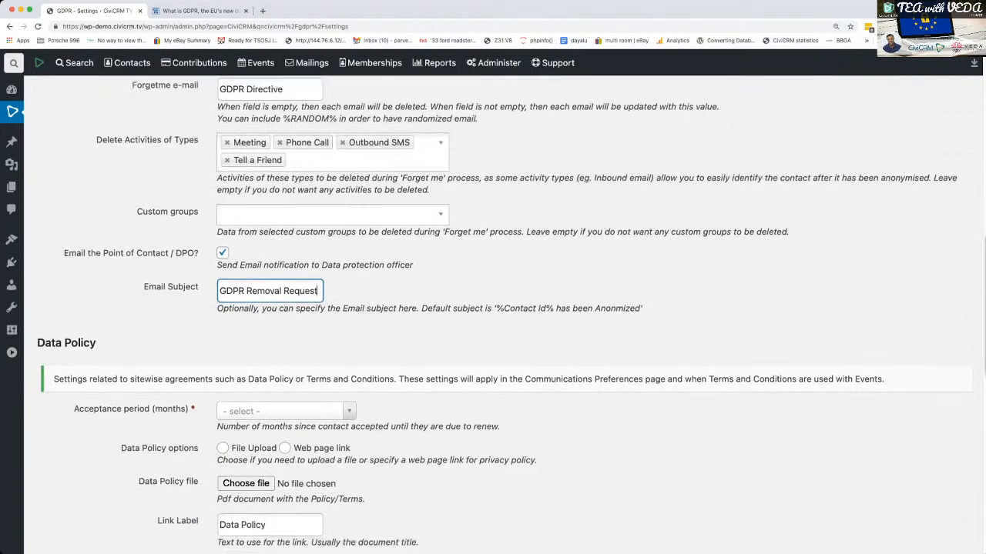
scroll(504, 316, "down", 1)
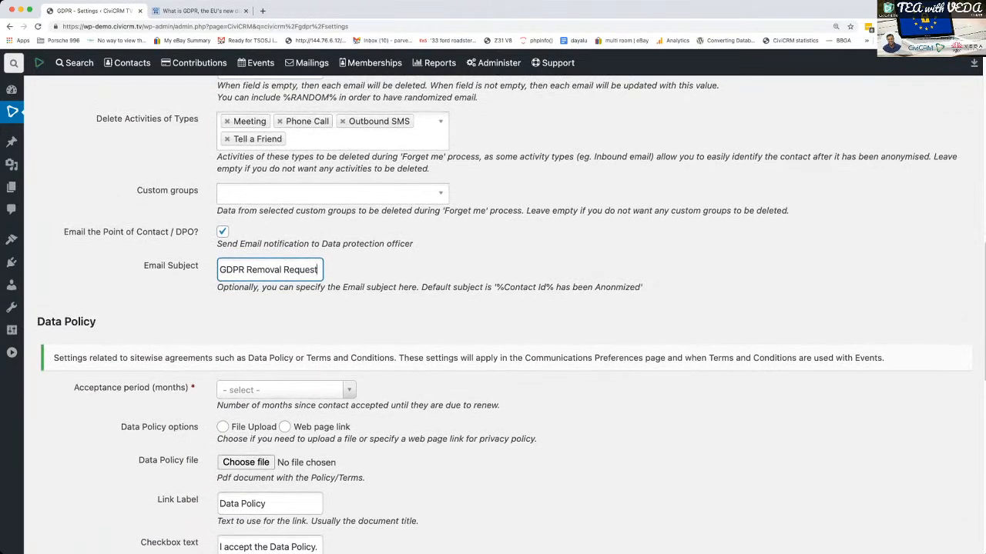
scroll(504, 316, "up", 15)
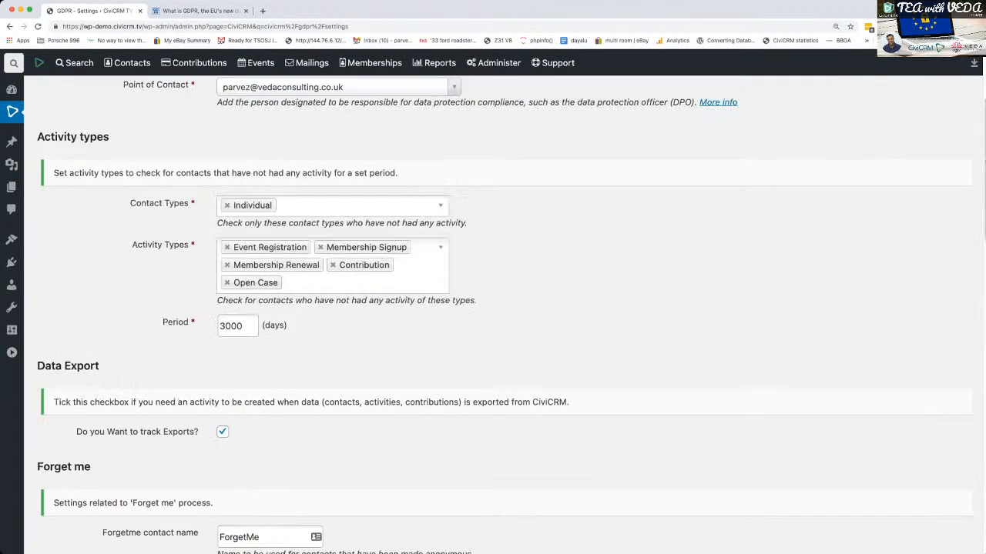
scroll(504, 316, "down", 3)
scroll(504, 316, "up", 2)
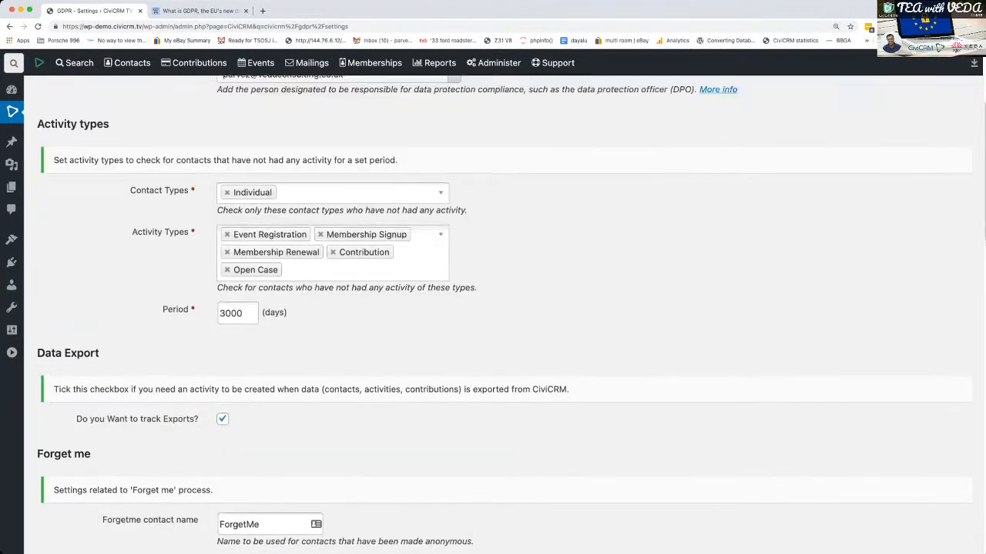
scroll(505, 316, "down", 10)
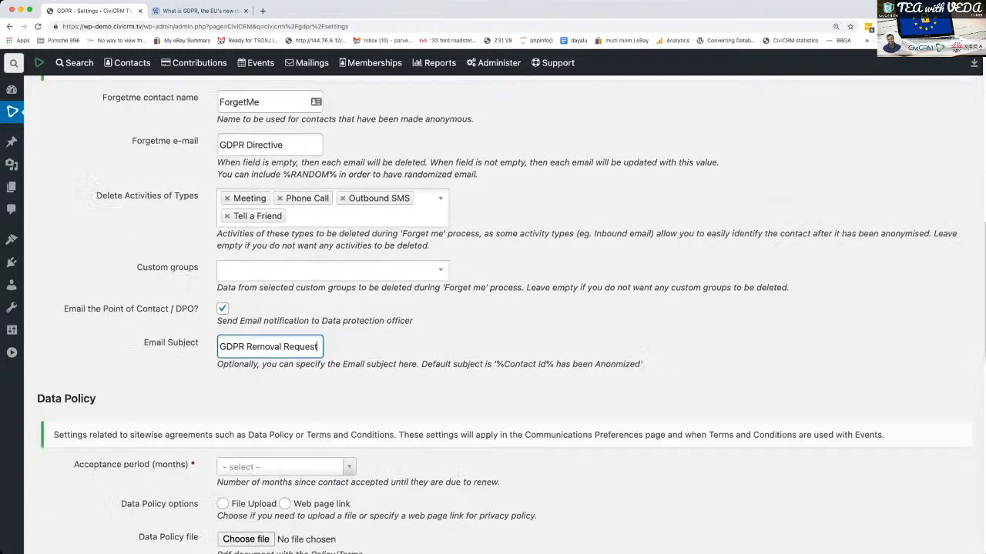
scroll(504, 316, "down", 3)
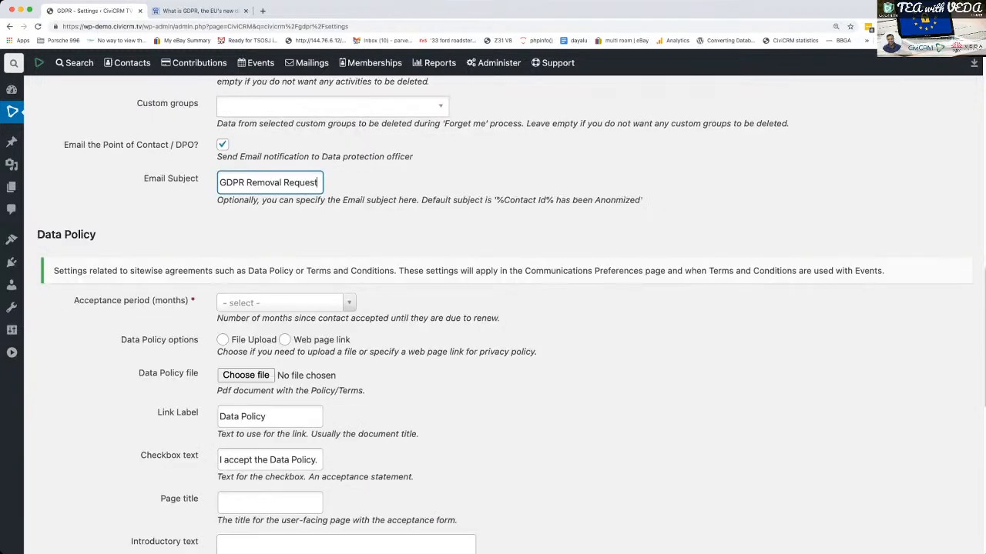
scroll(504, 315, "down", 3)
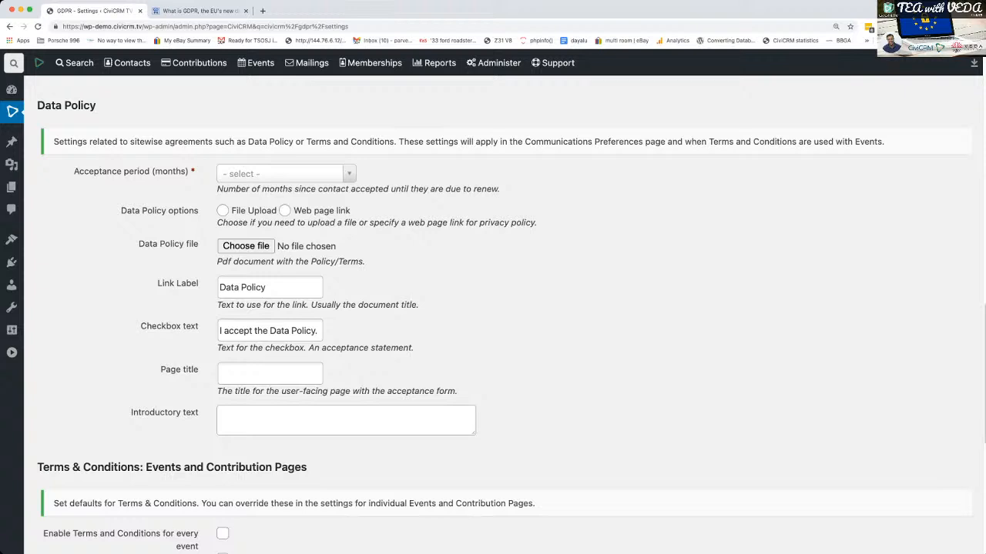
left_click(287, 174)
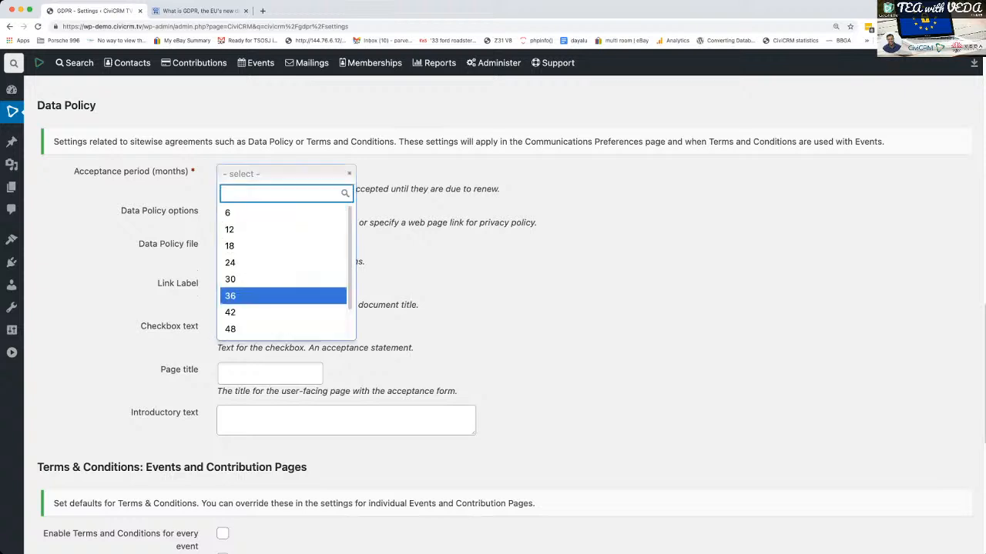
left_click(284, 296)
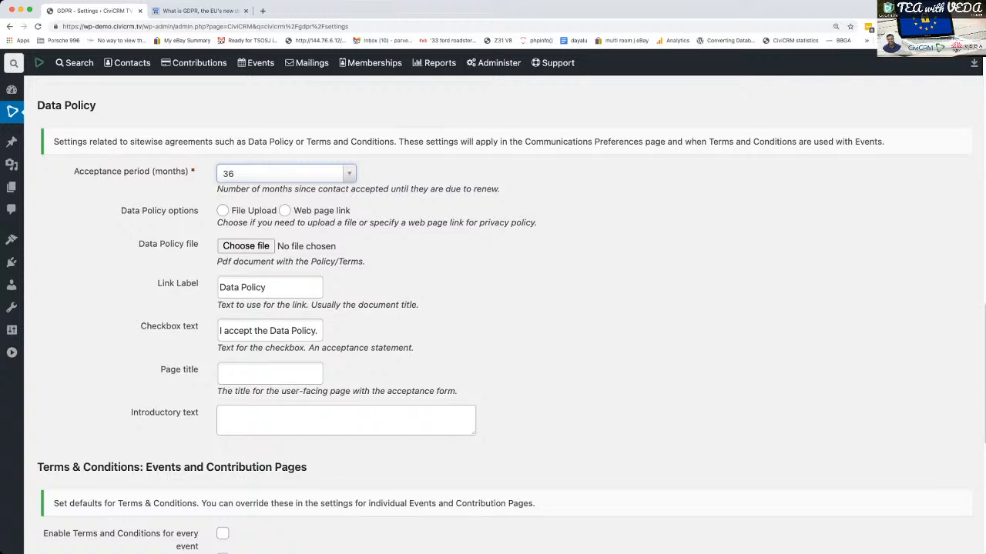
left_click(223, 210)
left_click(246, 246)
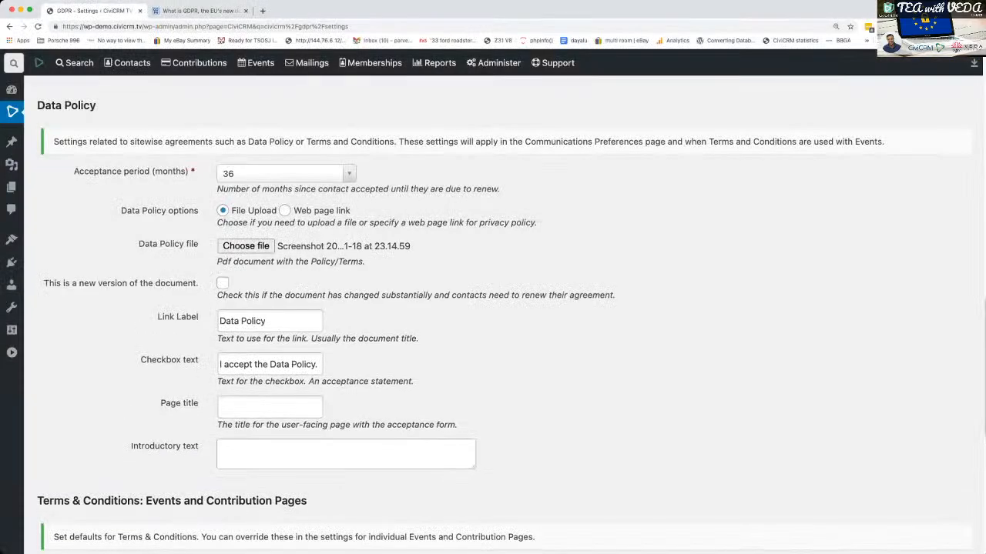
- Enable Terms and Conditions for every event and for every Contribution Page
scroll(505, 314, "down", 1)
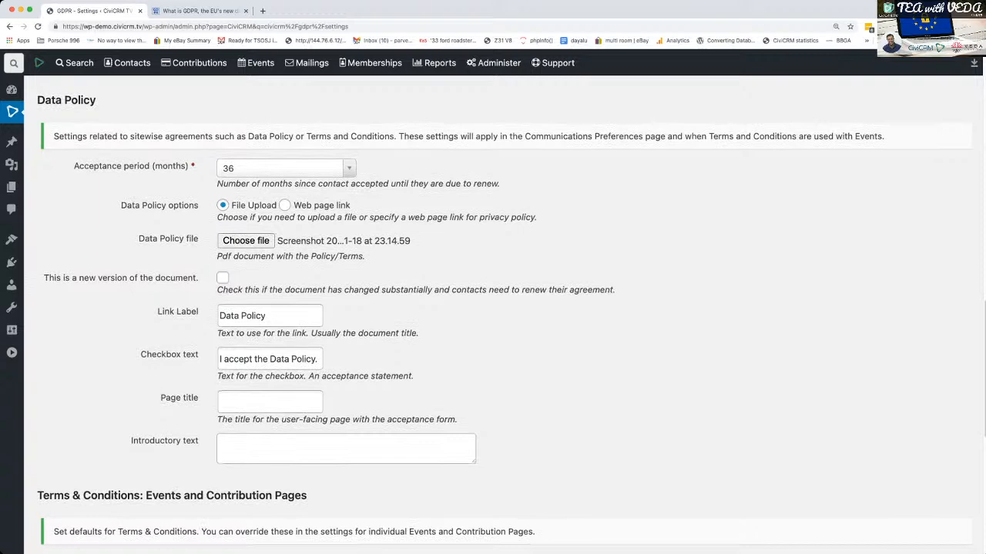
scroll(505, 314, "down", 5)
scroll(504, 314, "up", 1)
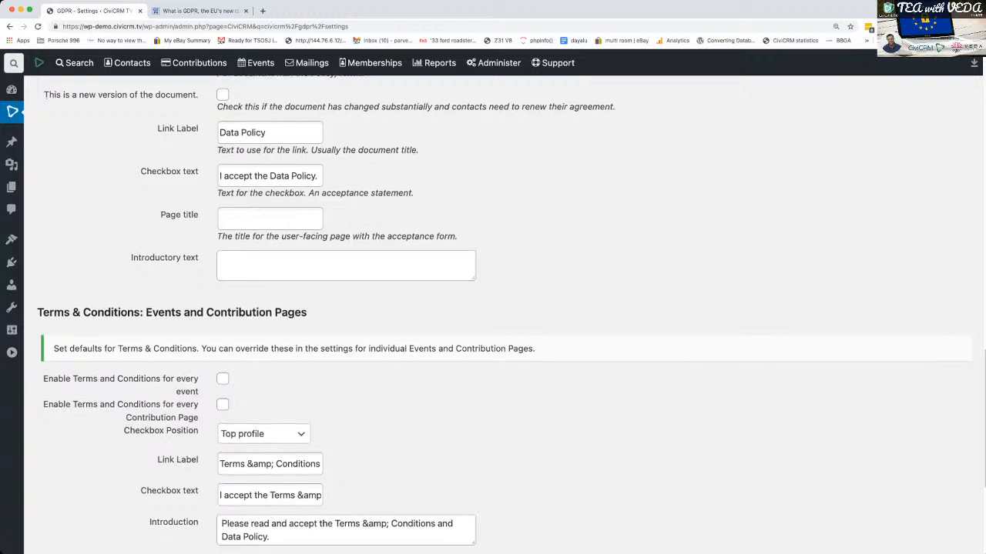
scroll(505, 314, "down", 2)
scroll(504, 314, "down", 2)
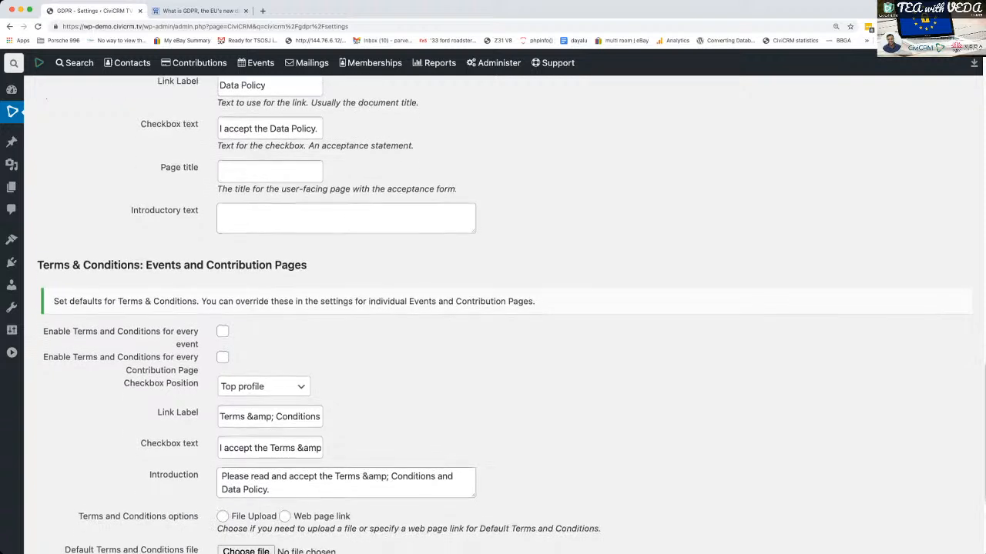
scroll(505, 314, "down", 3)
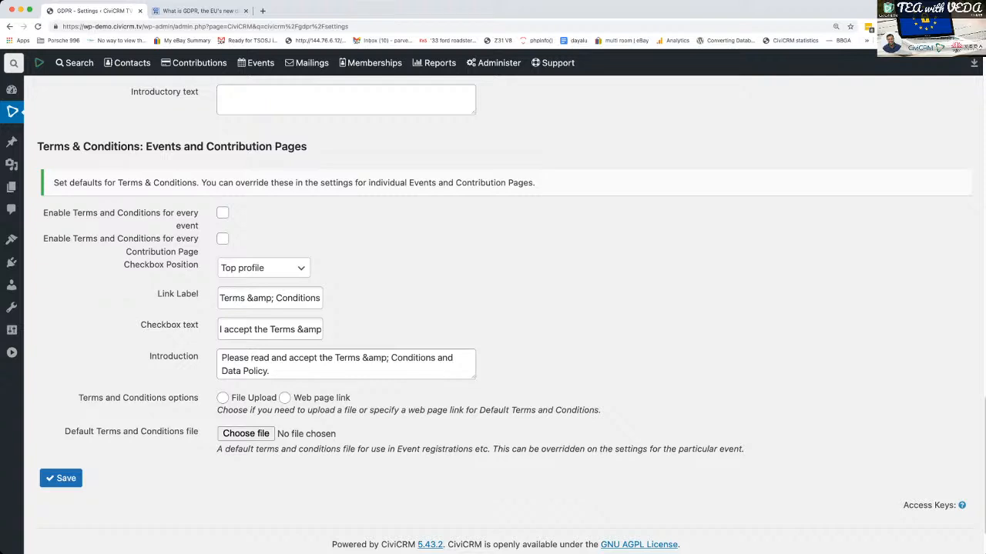
left_click(222, 212)
left_click(223, 238)
- Choose File Upload for the default Terms and Conditions with the screenshot file ending in "1-18 at 23.13.22", and save the GDPR settings
scroll(223, 239, "down", 2)
left_click(222, 332)
left_click(246, 368)
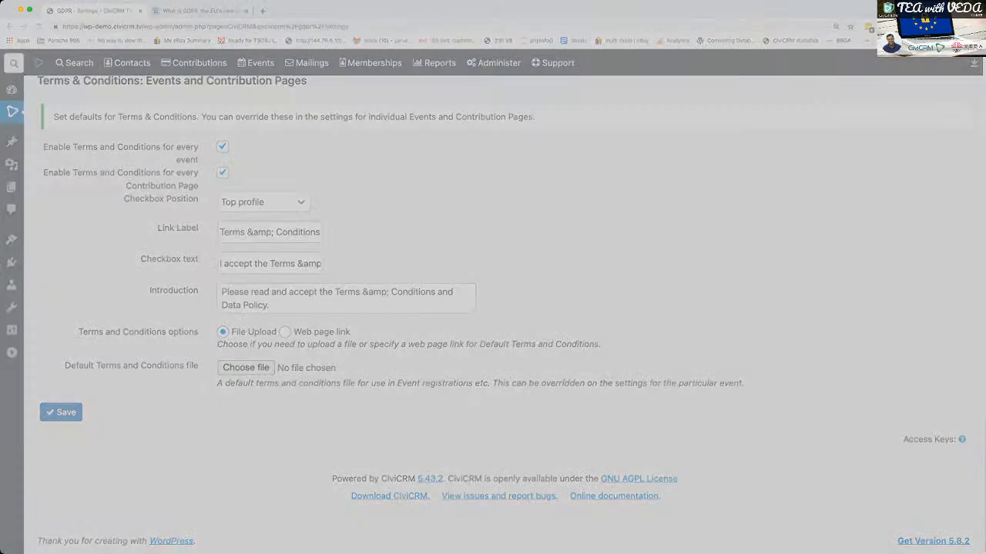
key("Return")
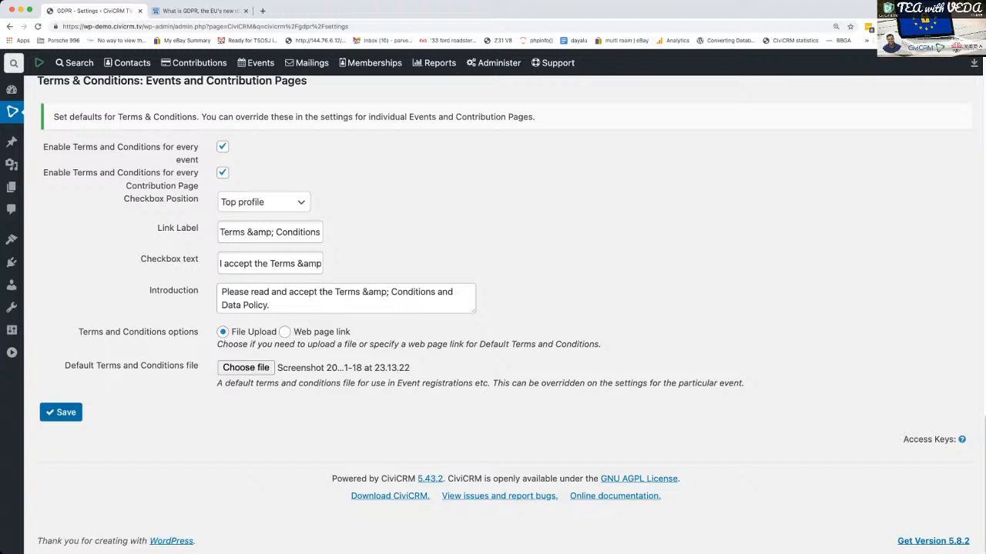
left_click(61, 412)
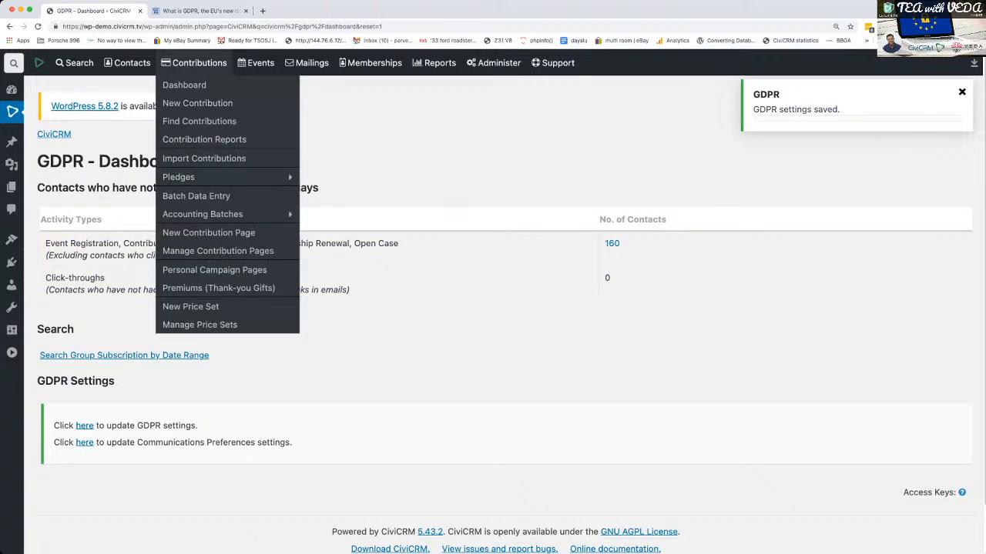
- Open the GDPR Dashboard and examine the inactivity period and the activity types used to check contacts
mouse_move(127, 63)
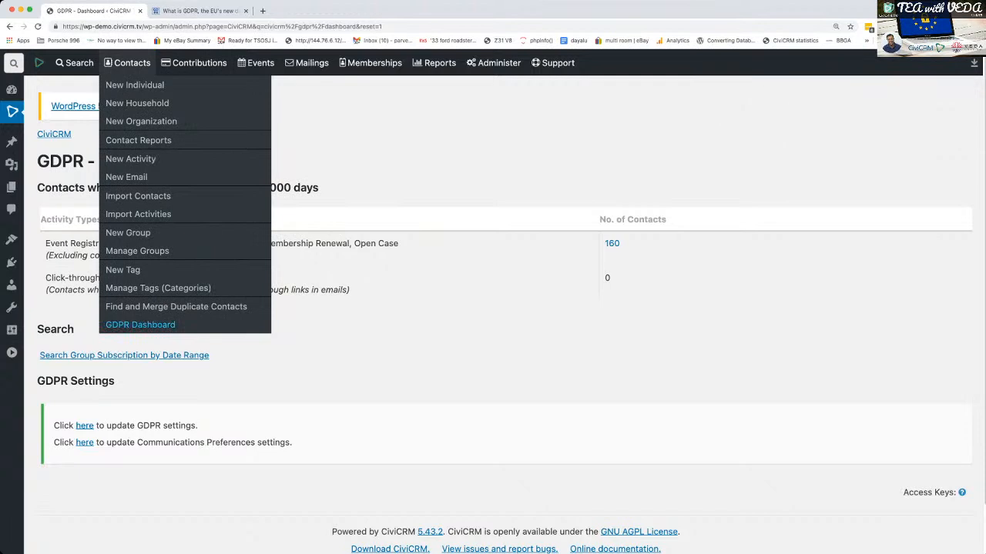
left_click(140, 324)
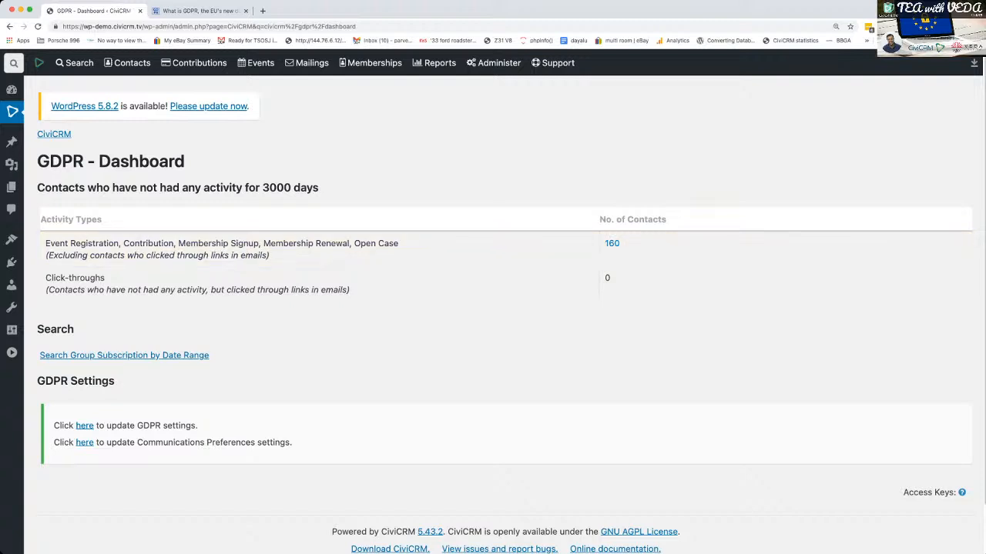
left_click_drag(270, 187, 318, 188)
left_click_drag(45, 243, 398, 243)
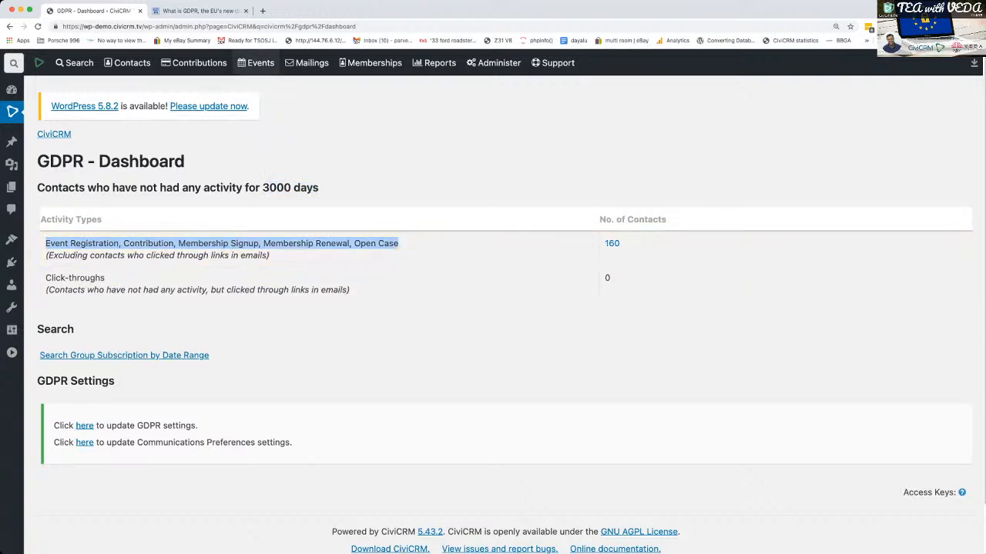
mouse_move(260, 62)
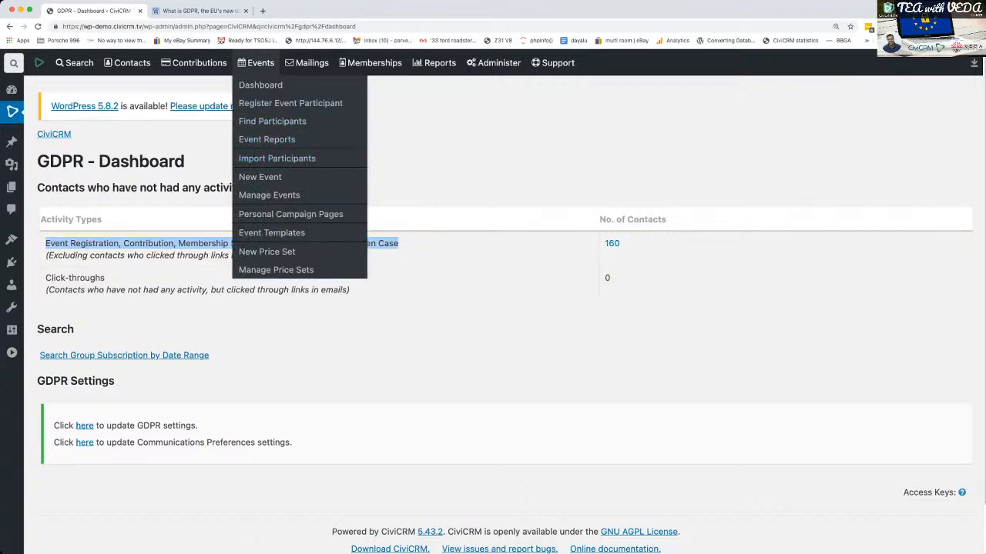
left_click(438, 160)
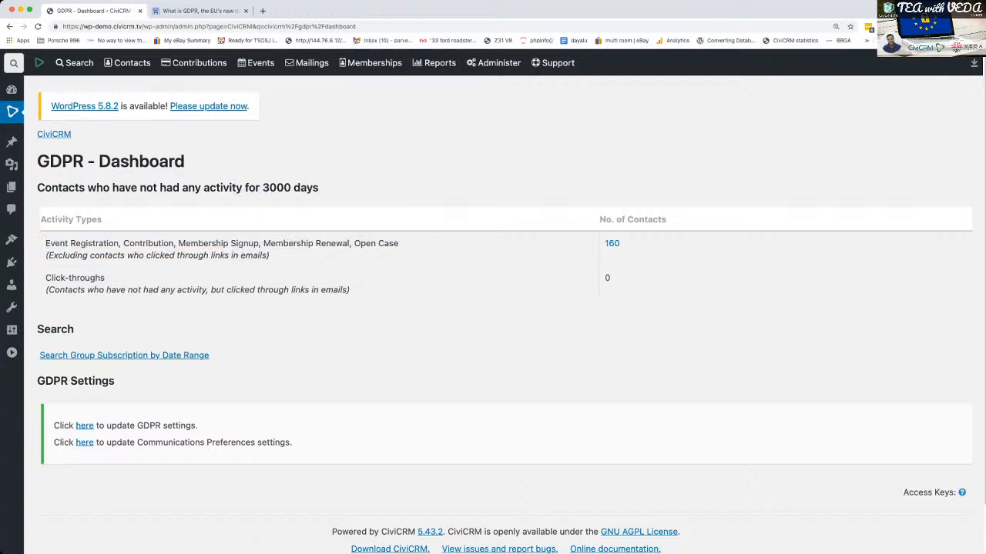
- Start a new event from the CiviEvent dashboard and set its event type to Meeting
mouse_move(261, 62)
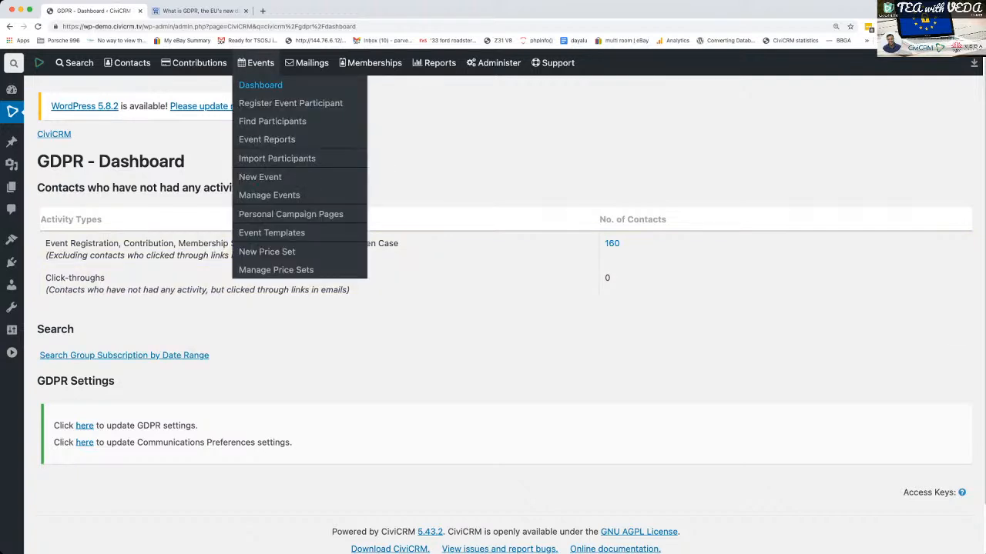
left_click(260, 85)
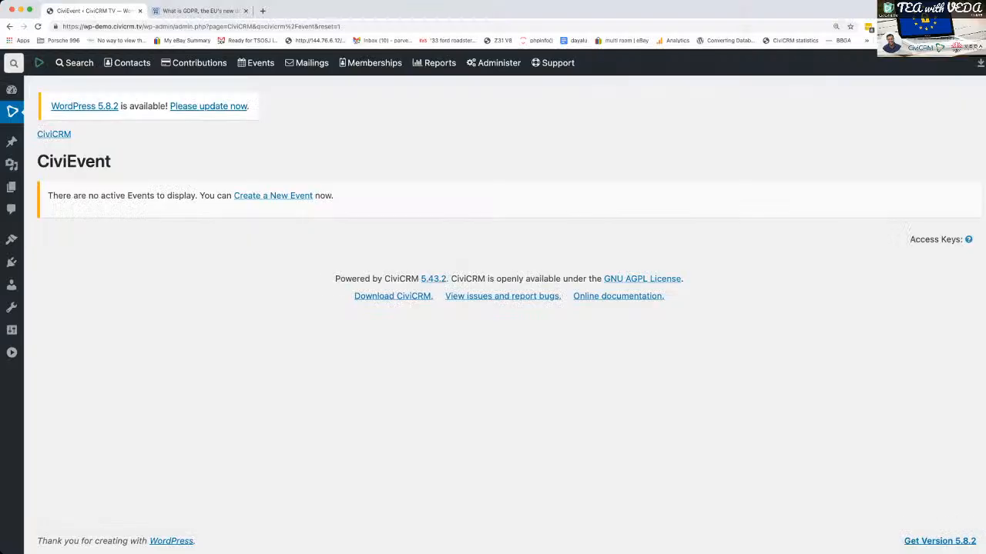
left_click(273, 196)
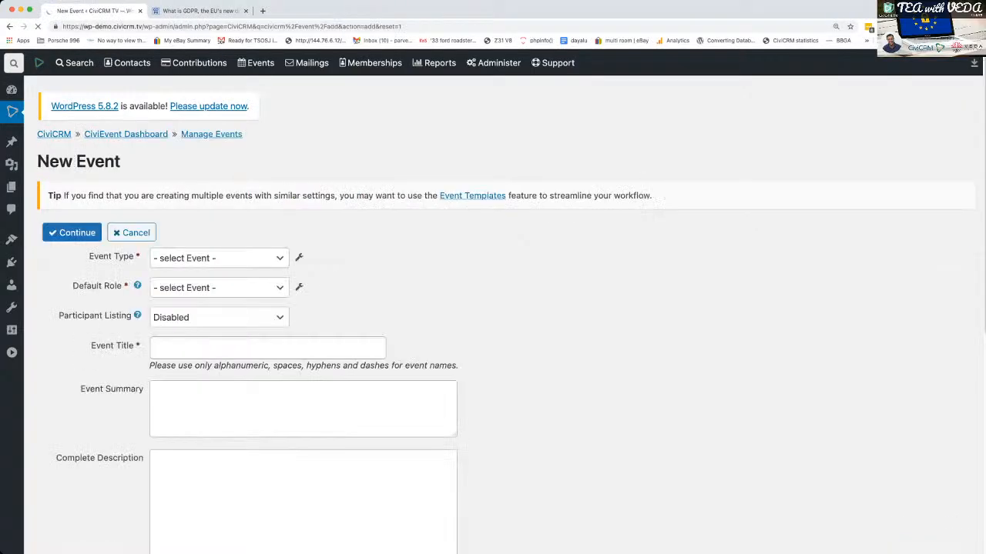
left_click(219, 221)
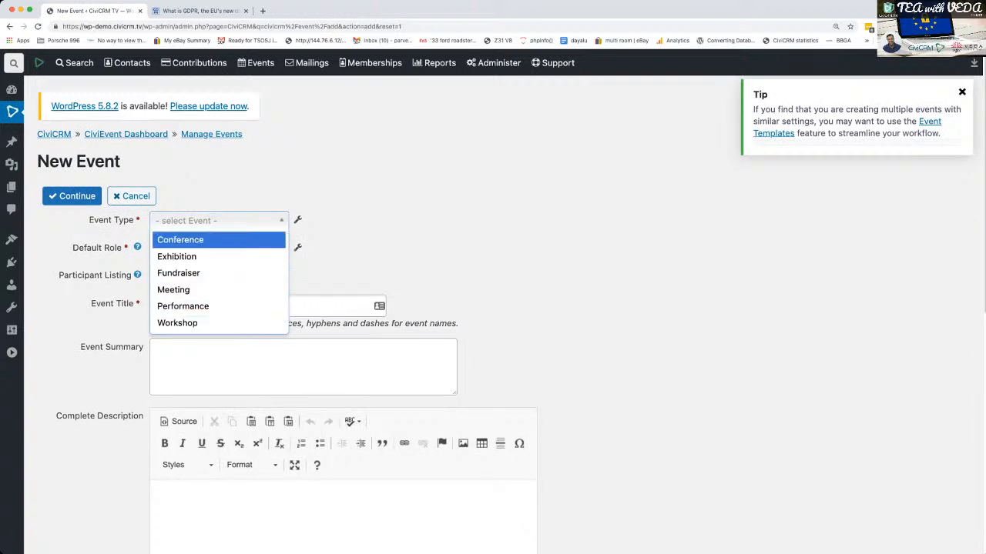
left_click(192, 291)
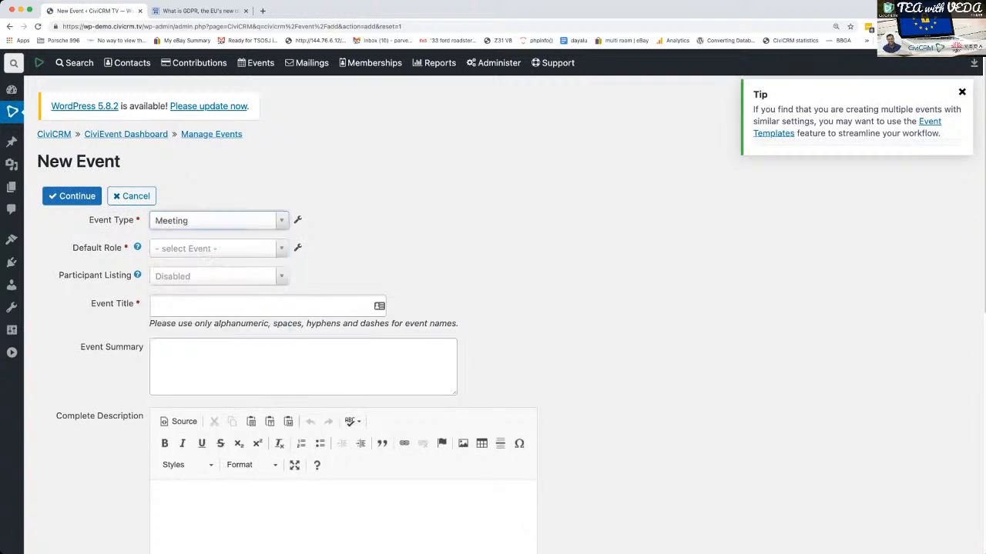
- Choose the default participant role and title the event "GDPR Test Event"
left_click(209, 249)
left_click(207, 268)
left_click(262, 306)
type("GDPR Test Event")
- Set the event's start date to 11/01/2021 and continue to create the event
scroll(287, 308, "down", 10)
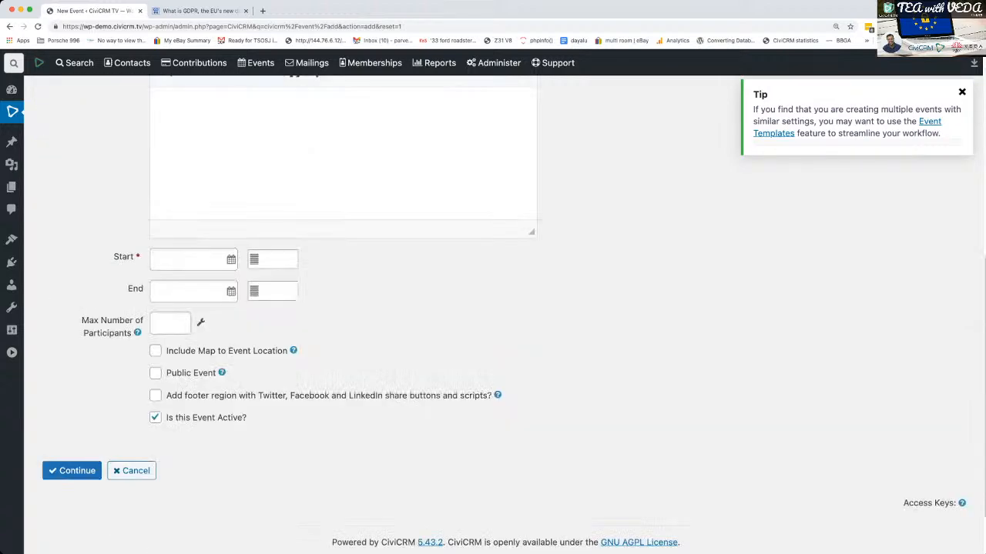
left_click(192, 260)
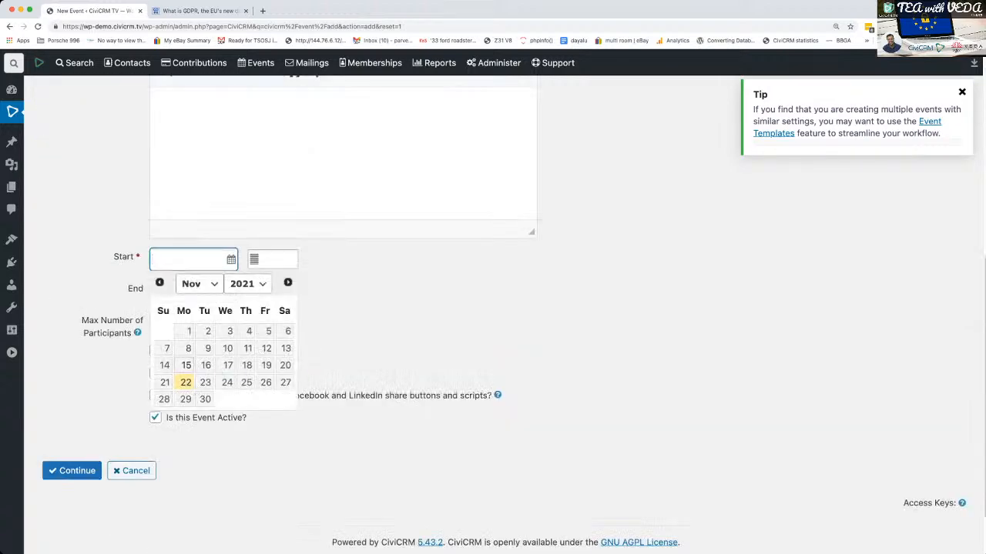
left_click(189, 331)
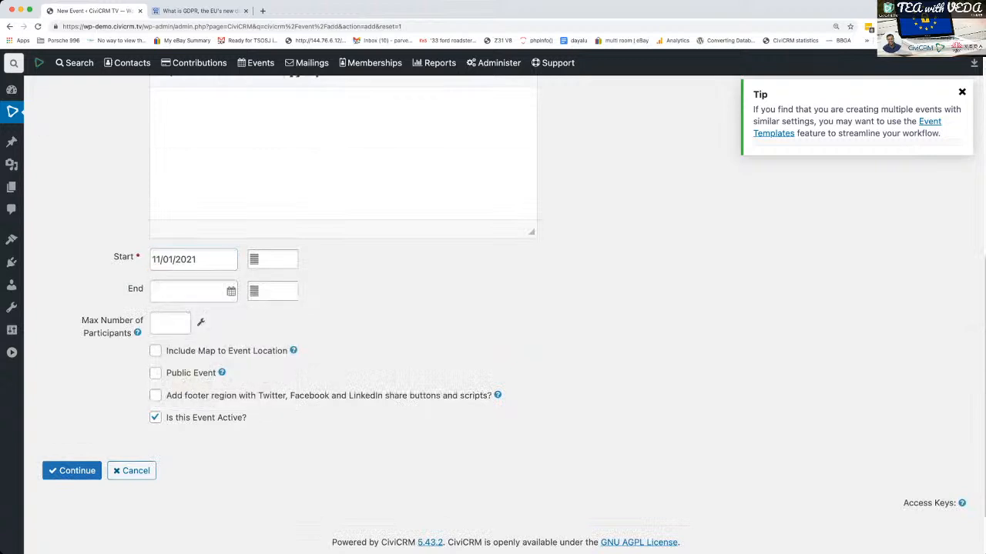
left_click(71, 470)
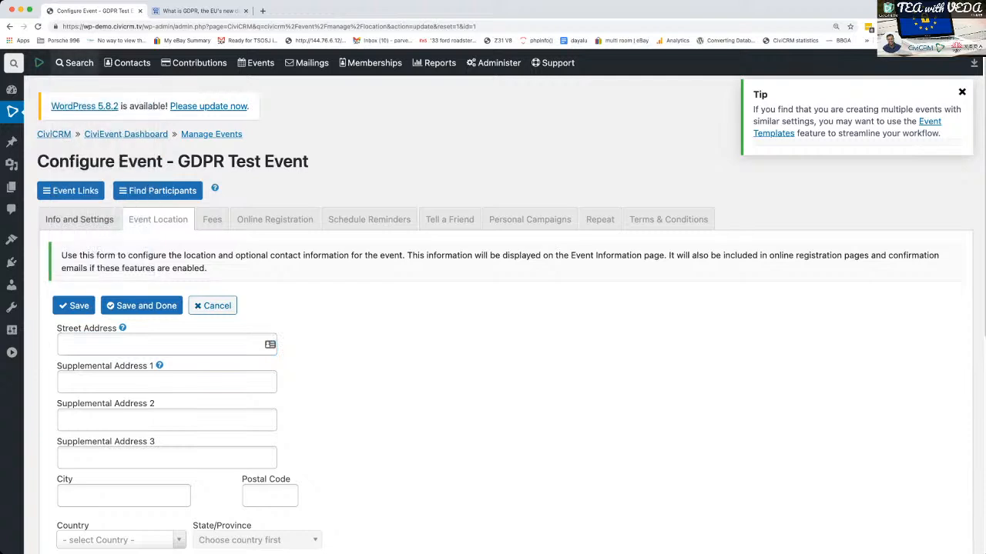
- Find contacts whose name or email contains "je" and select all the matching records
left_click(84, 84)
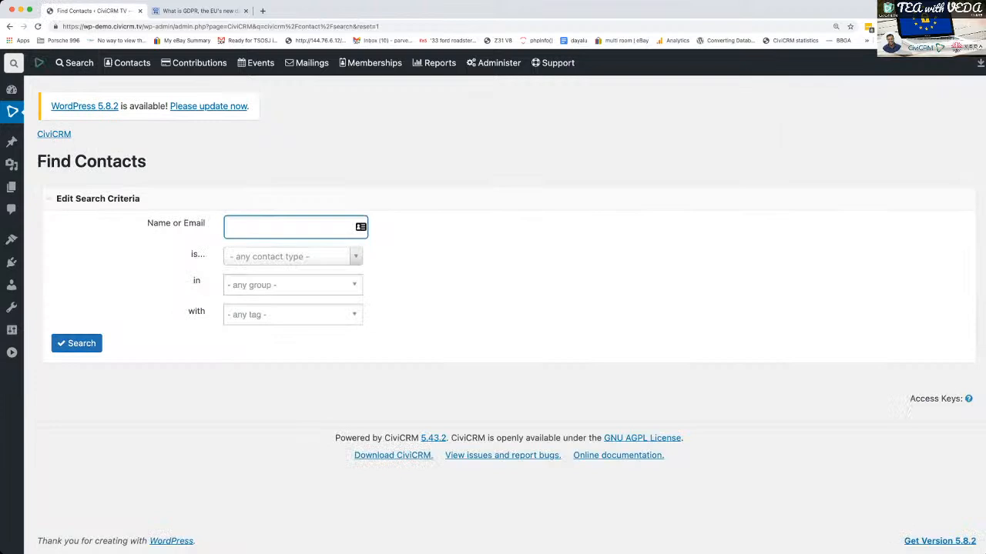
type("je")
key("Return")
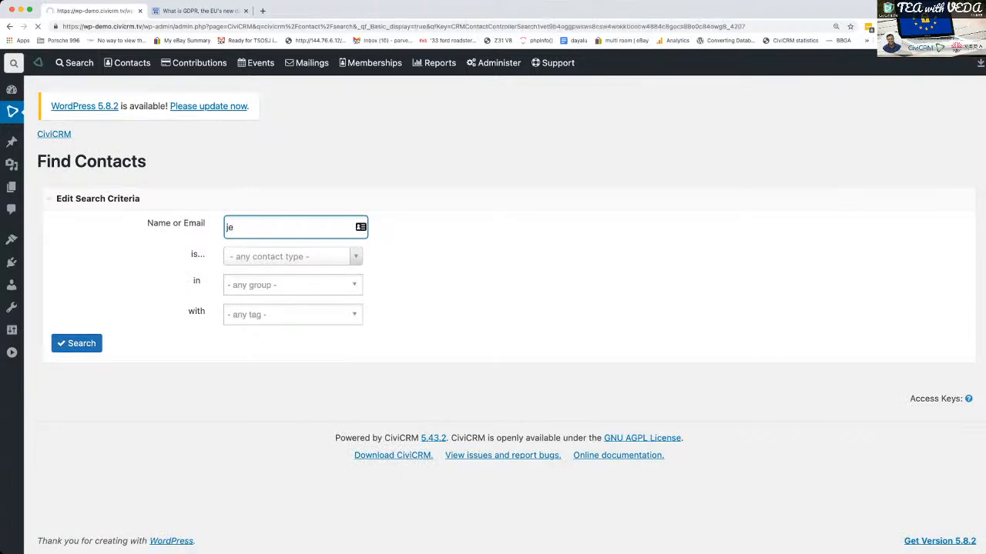
scroll(505, 322, "down", 2)
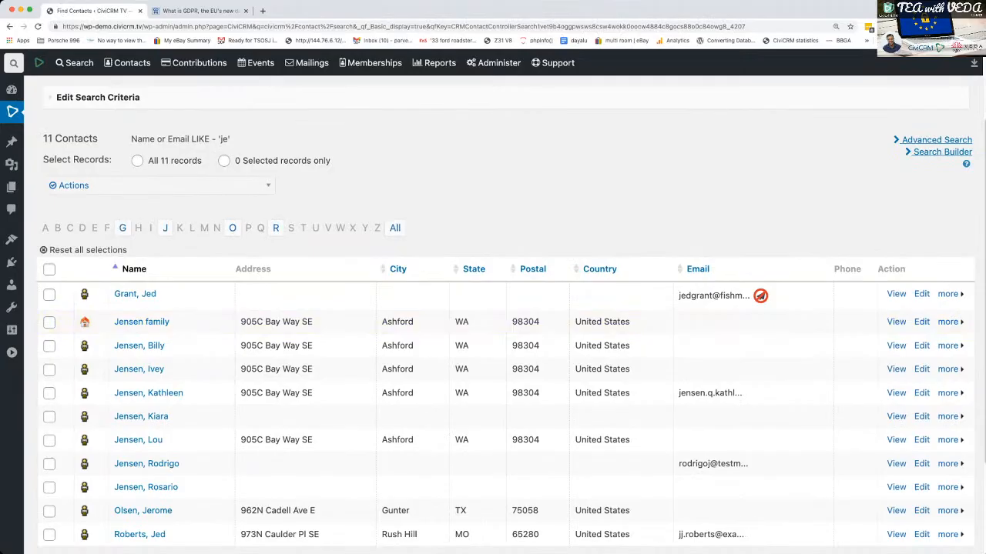
left_click(49, 269)
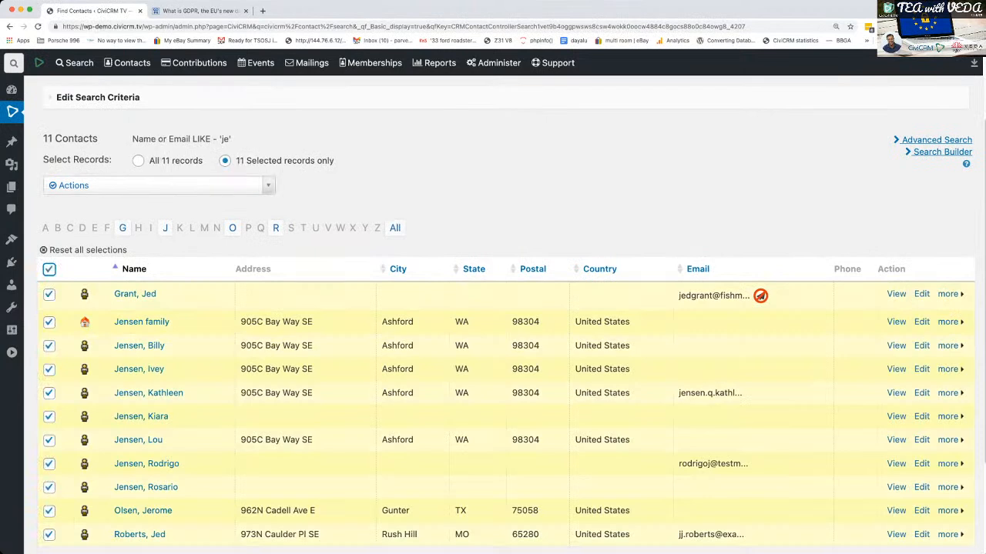
- Start registering the selected contacts as event participants, with GDPR Test Event as the event
left_click(154, 185)
type("part")
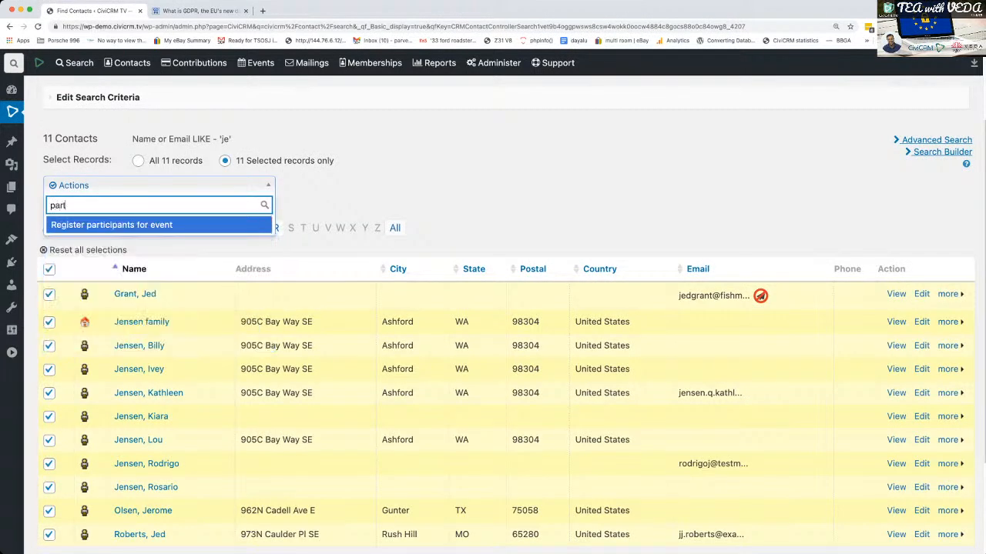
key("Return")
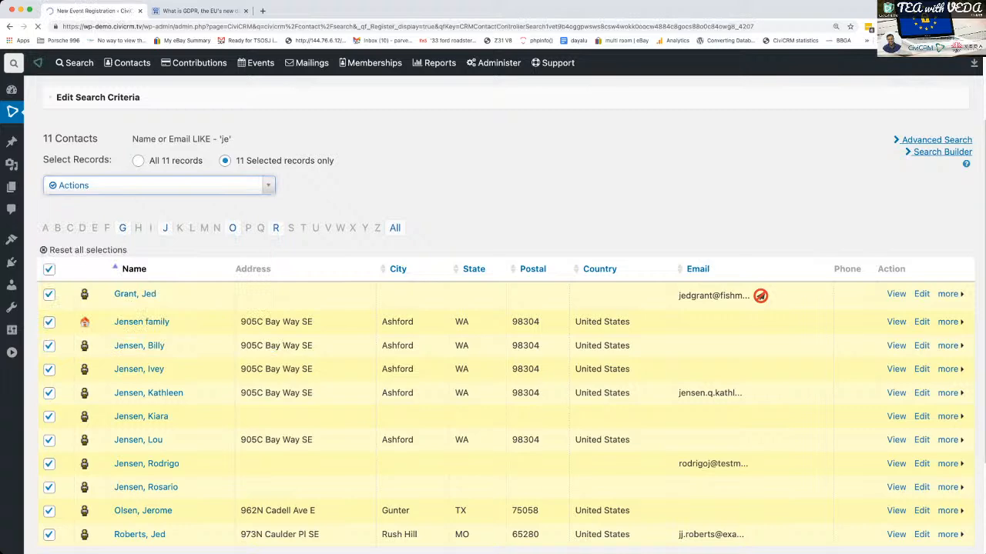
left_click(269, 231)
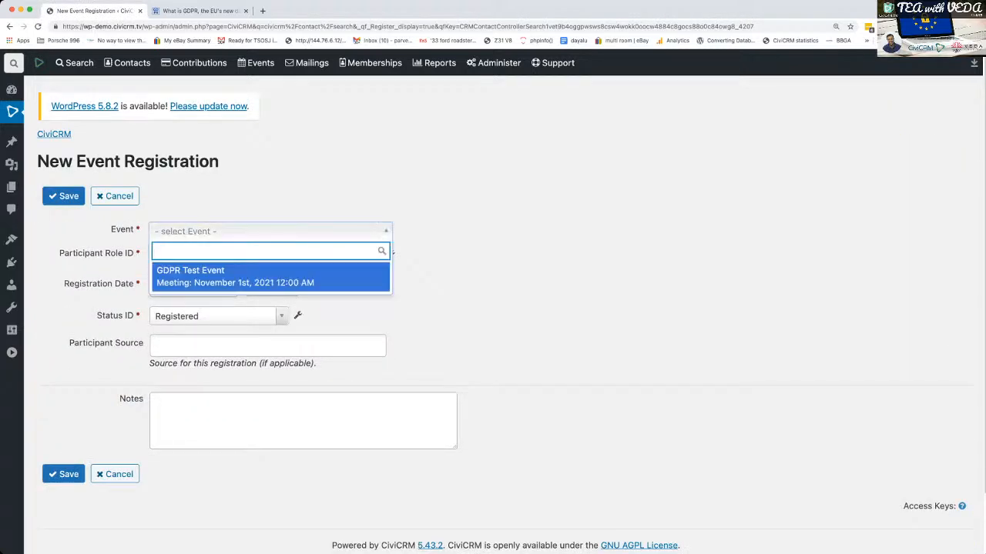
key("Return")
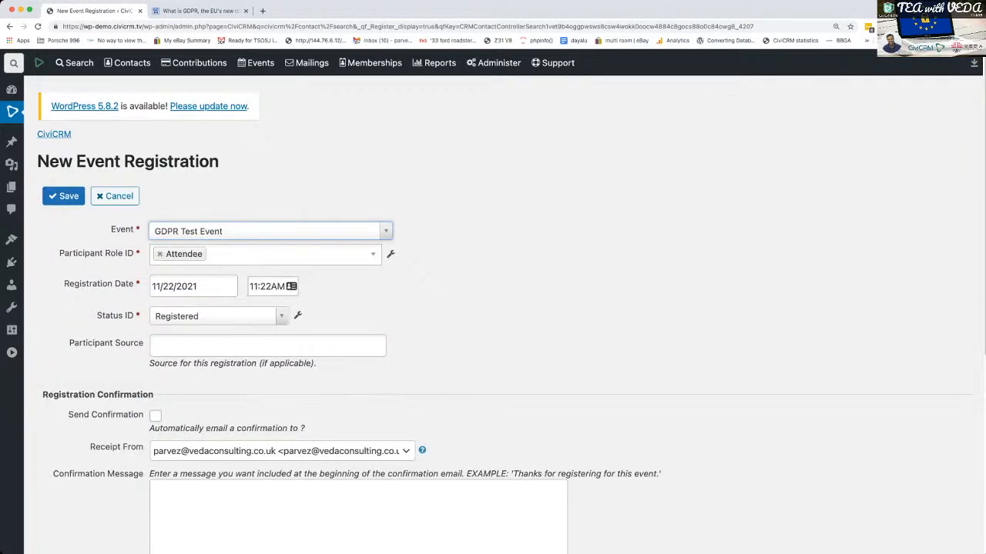
- Set the registration date to 10/01/2021 and save the participants' registration
scroll(492, 308, "down", 2)
double_click(163, 237)
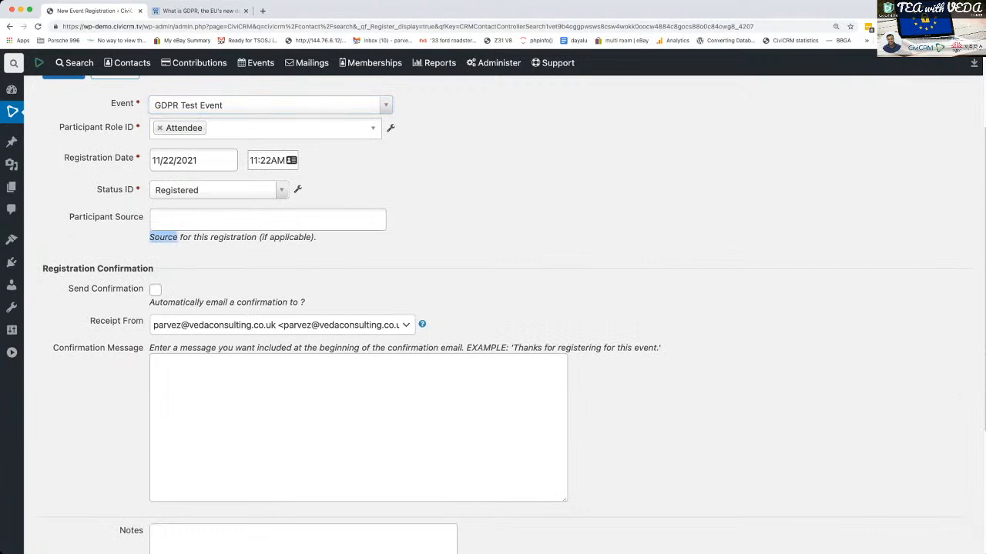
left_click(163, 237)
left_click(194, 160)
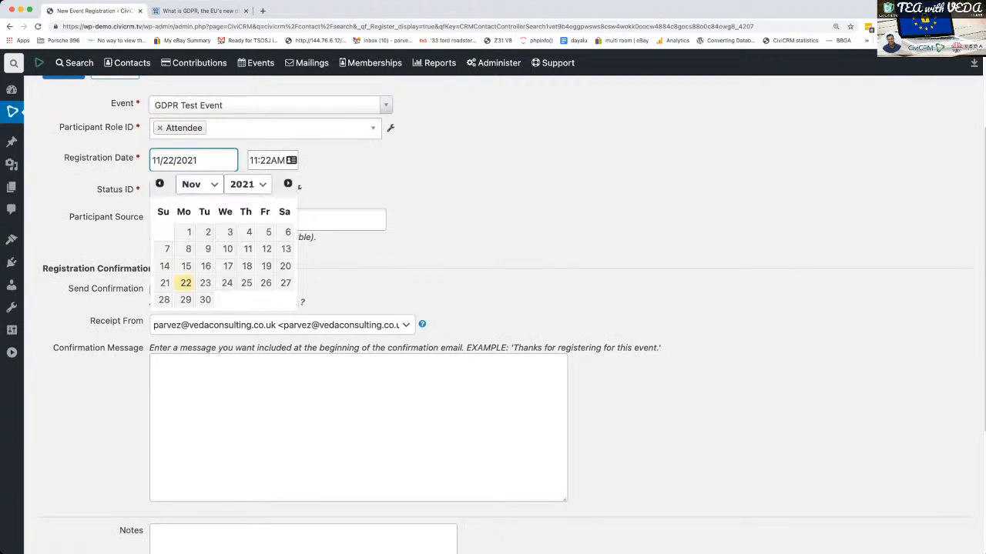
left_click(159, 183)
left_click(266, 231)
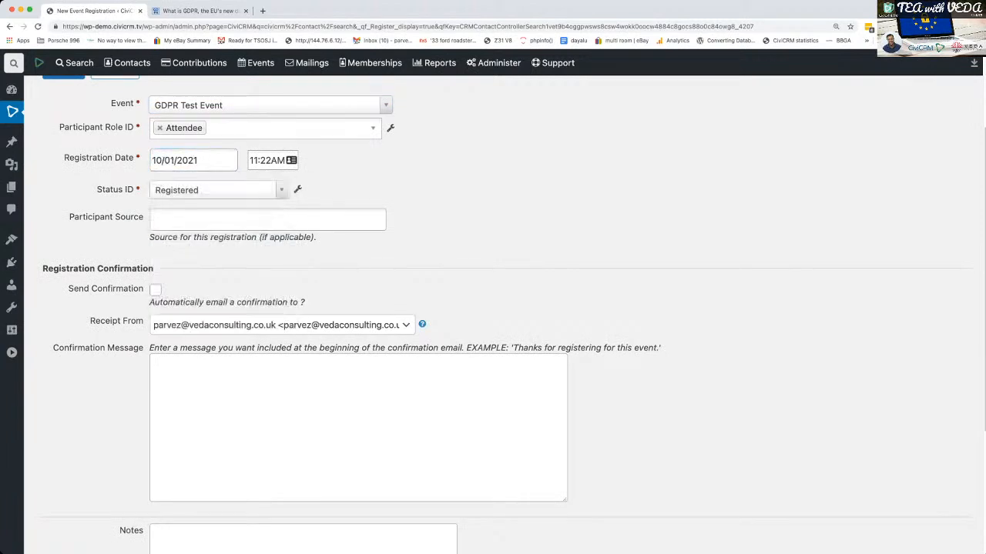
scroll(493, 308, "down", 5)
left_click(64, 408)
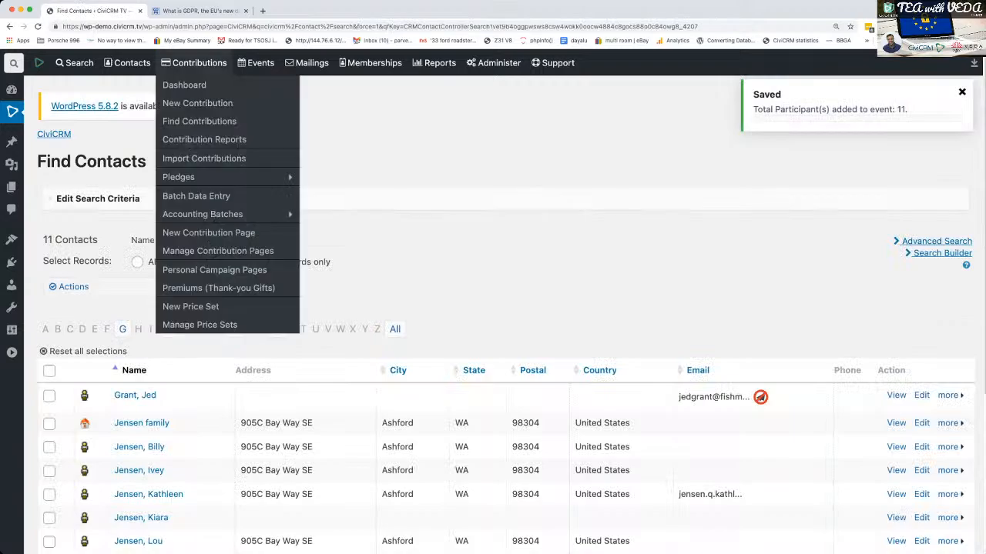
- Open the GDPR Dashboard and examine the number of contacts without any activity
mouse_move(128, 63)
left_click(140, 324)
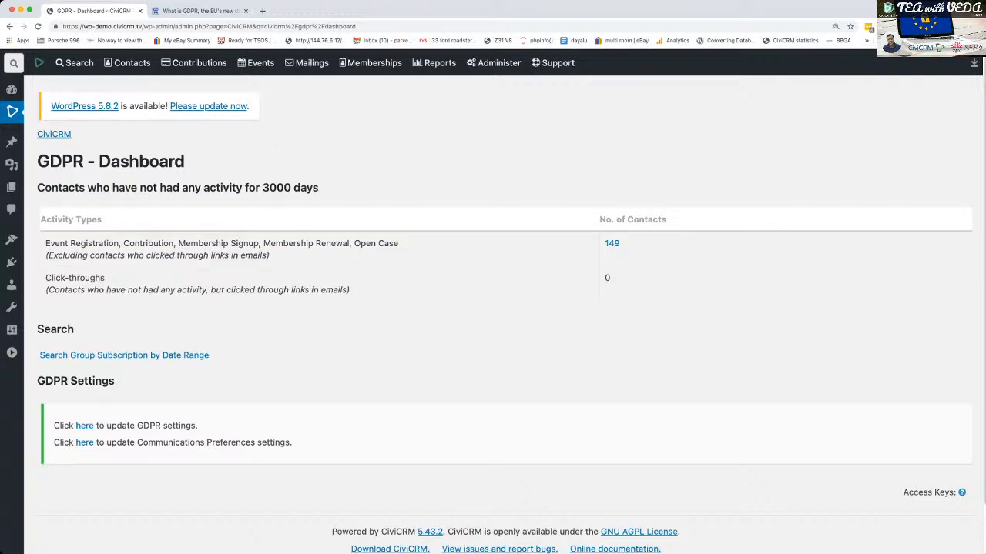
mouse_move(128, 63)
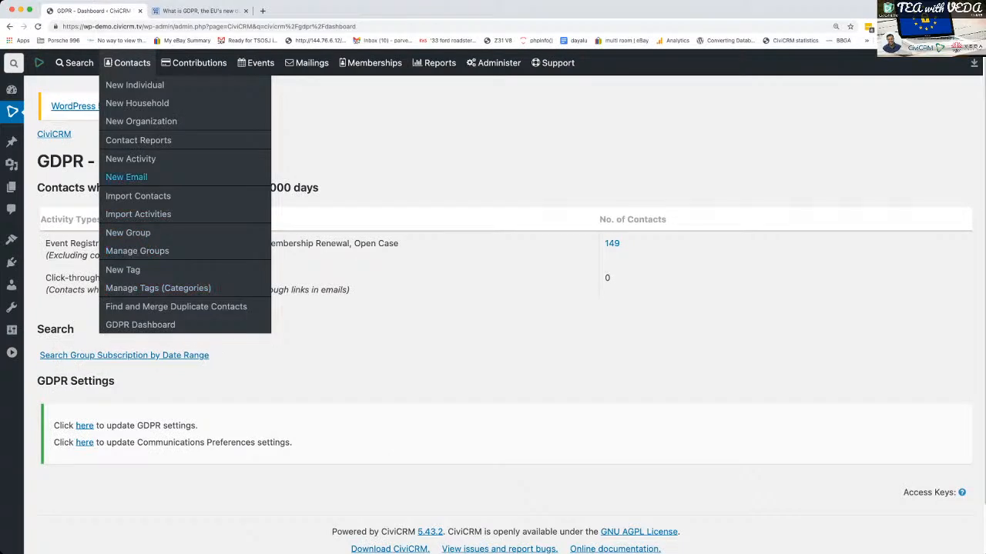
- List all contacts without search criteria and choose the action that adds all of them to a group
left_click(74, 85)
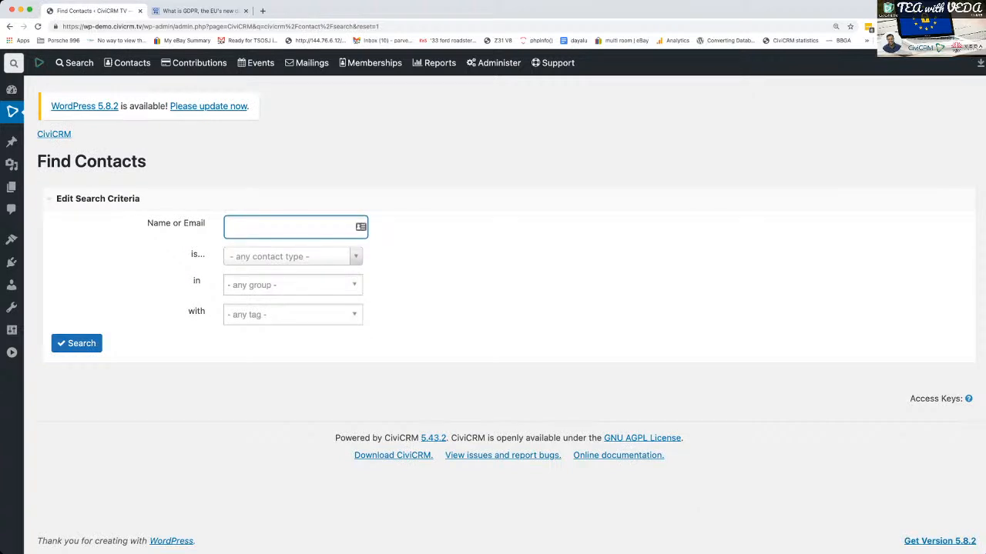
left_click(77, 343)
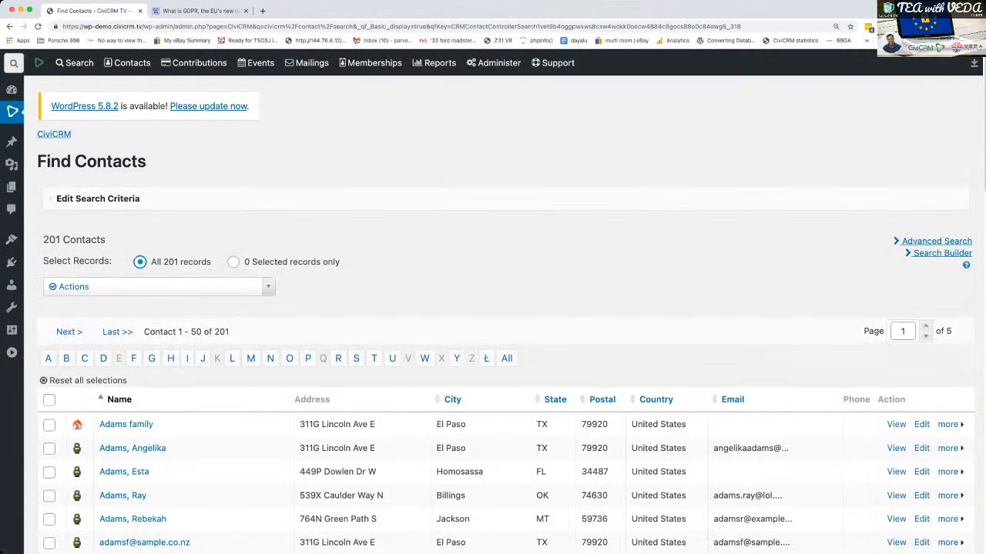
left_click(158, 287)
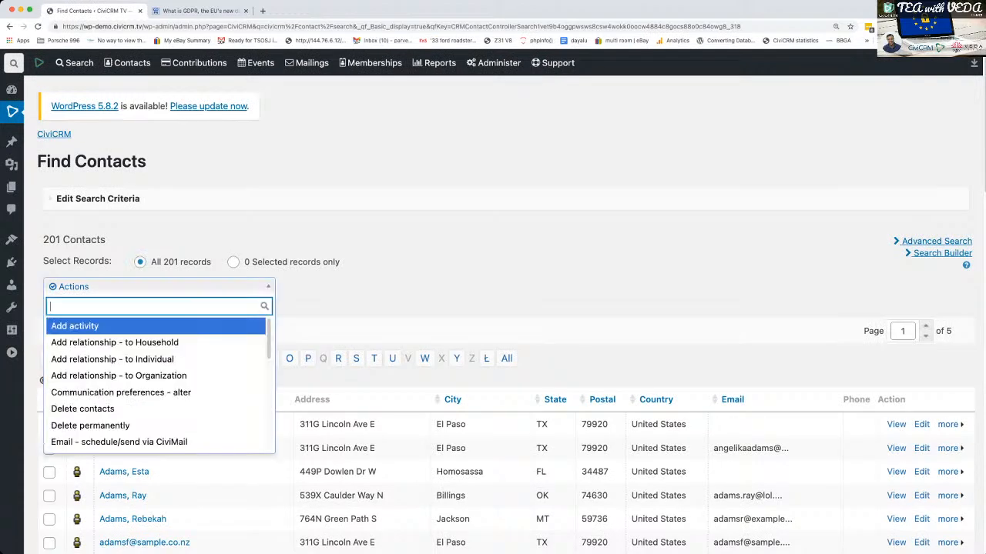
type("group")
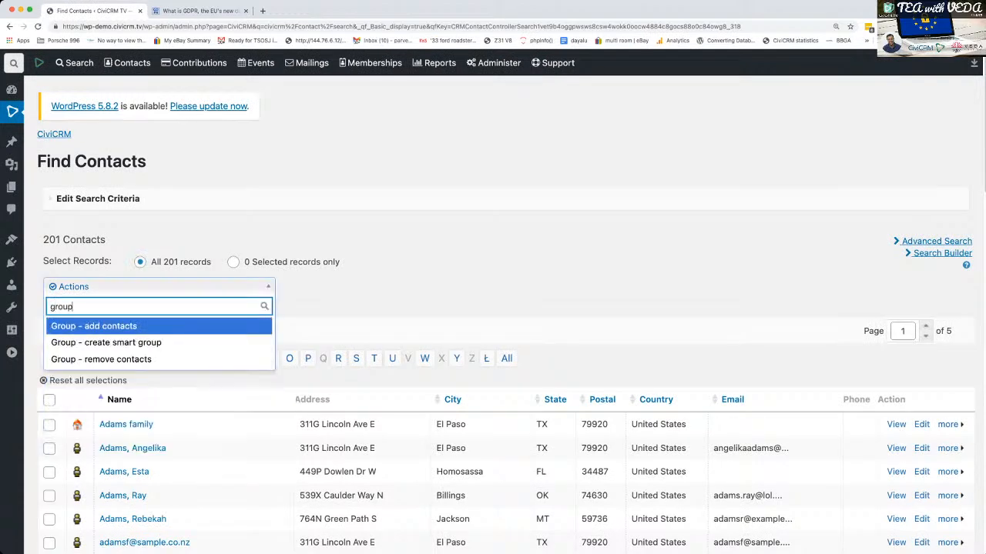
key("Down")
key("Down")
key("Up")
key("Up")
key("Return")
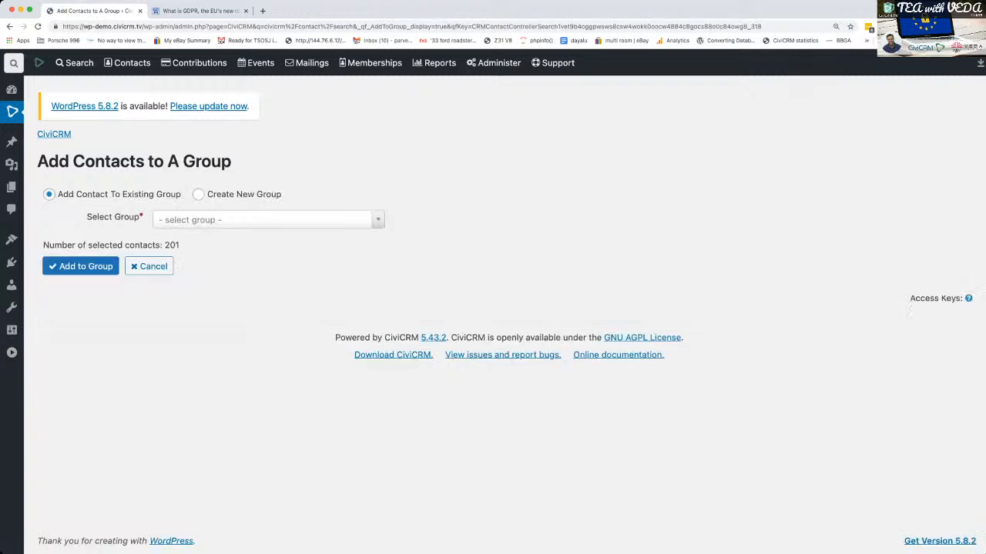
- Create a new group named "Newsletter" and add all the found contacts to it
left_click(377, 220)
left_click(199, 195)
left_click(199, 194)
type("Newsletter")
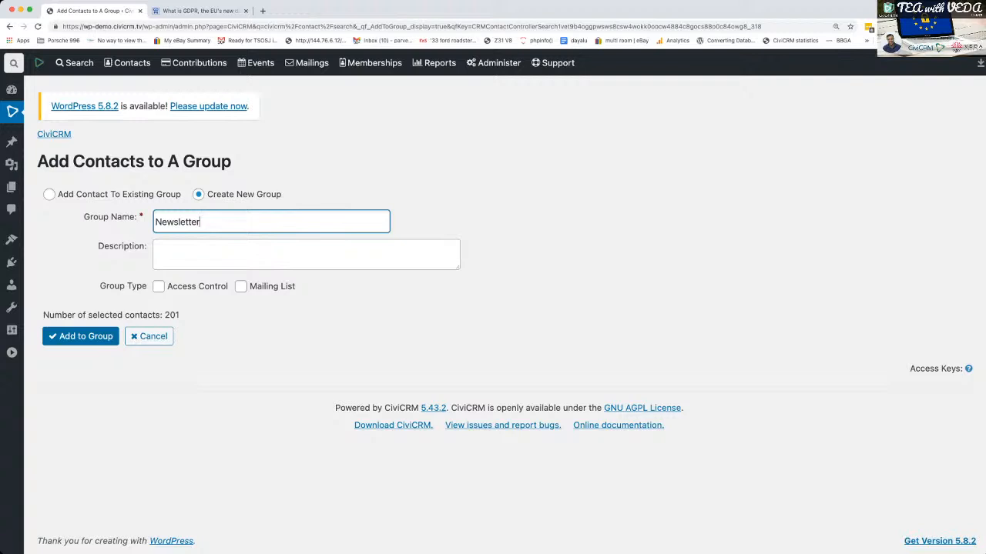
left_click(81, 337)
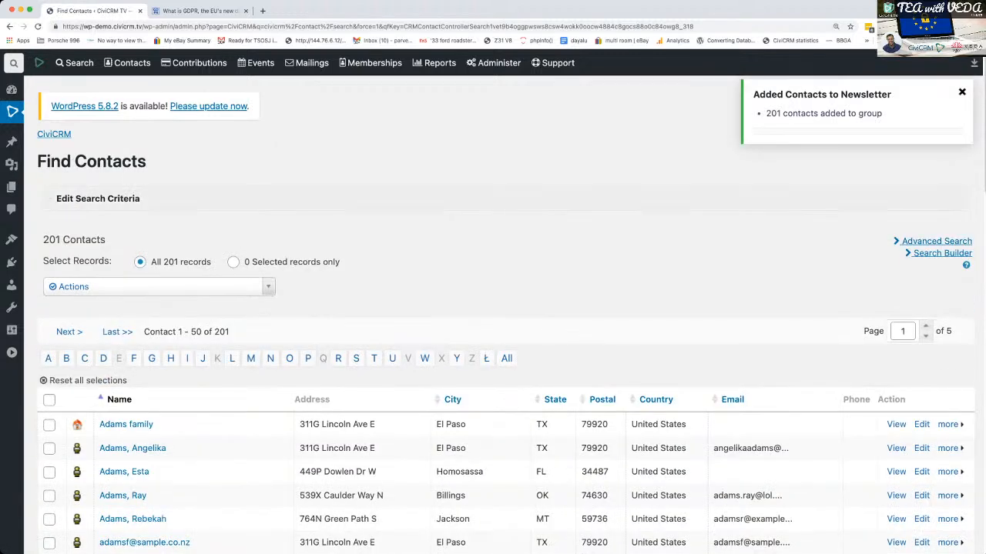
left_click(98, 198)
left_click(97, 199)
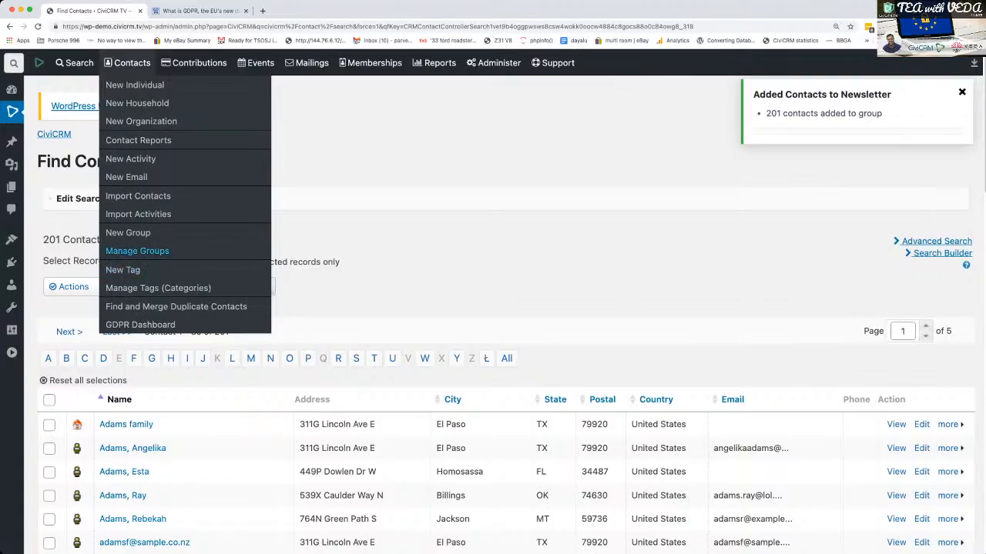
- Open the Newsletter group's settings from the group management page, make it a Mailing List and save
left_click(127, 251)
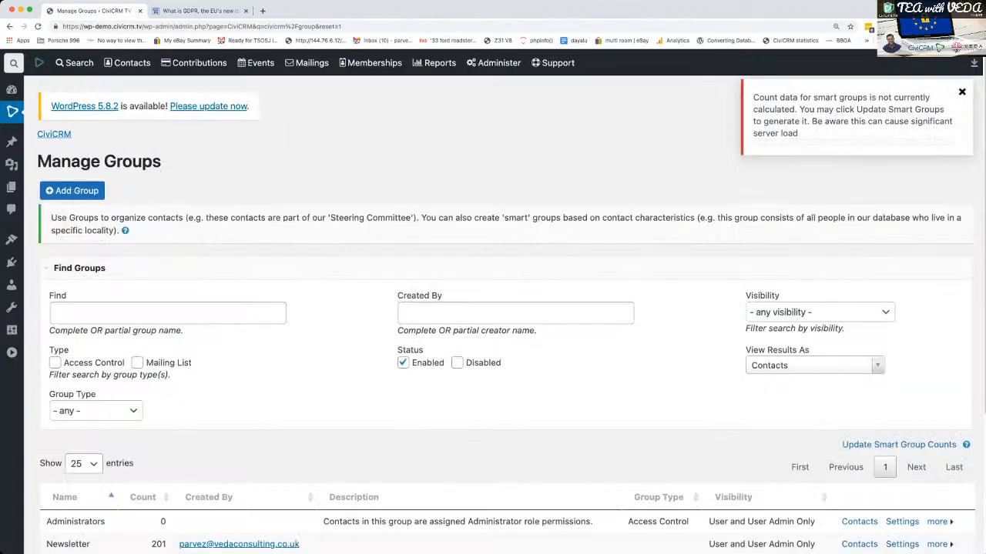
scroll(507, 429, "down", 2)
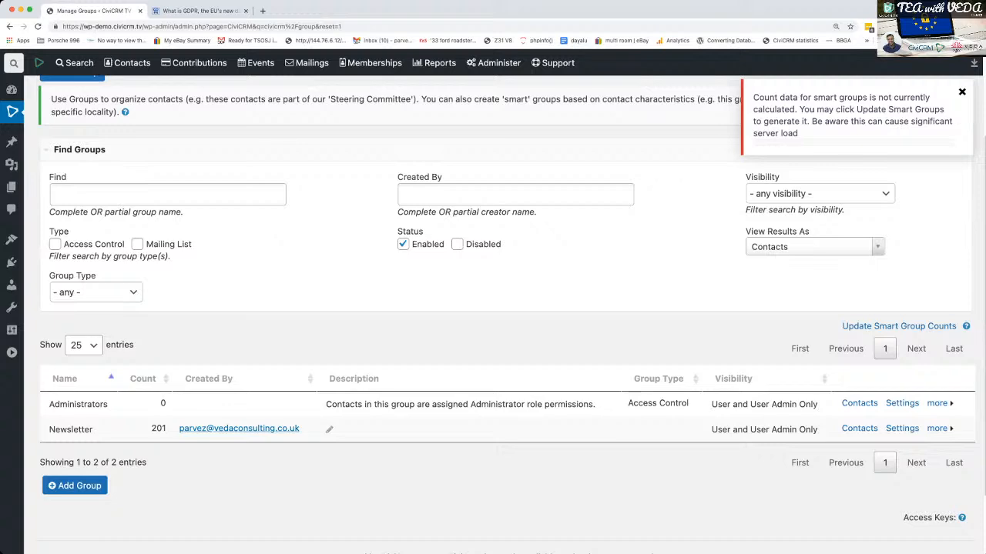
left_click(902, 429)
left_click(382, 335)
left_click(727, 509)
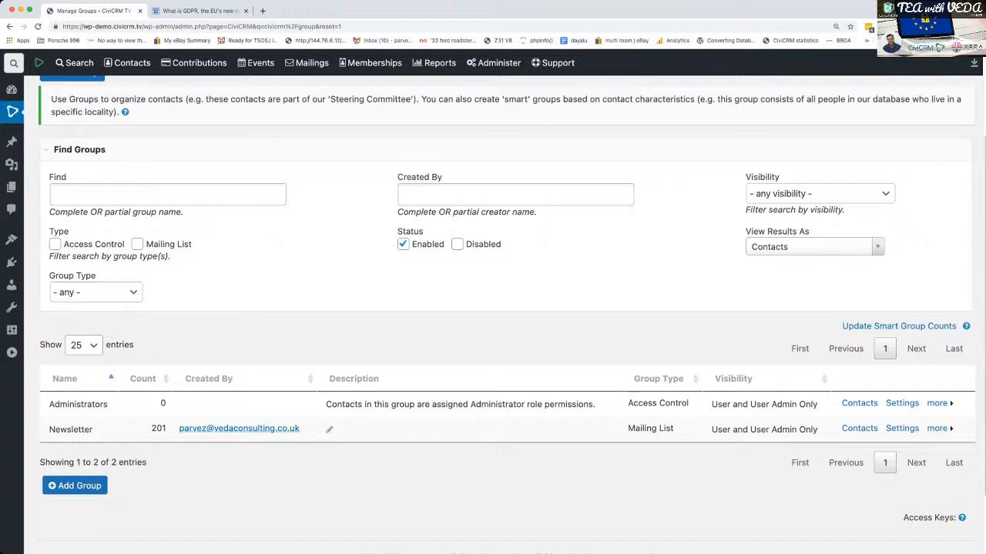
mouse_move(494, 64)
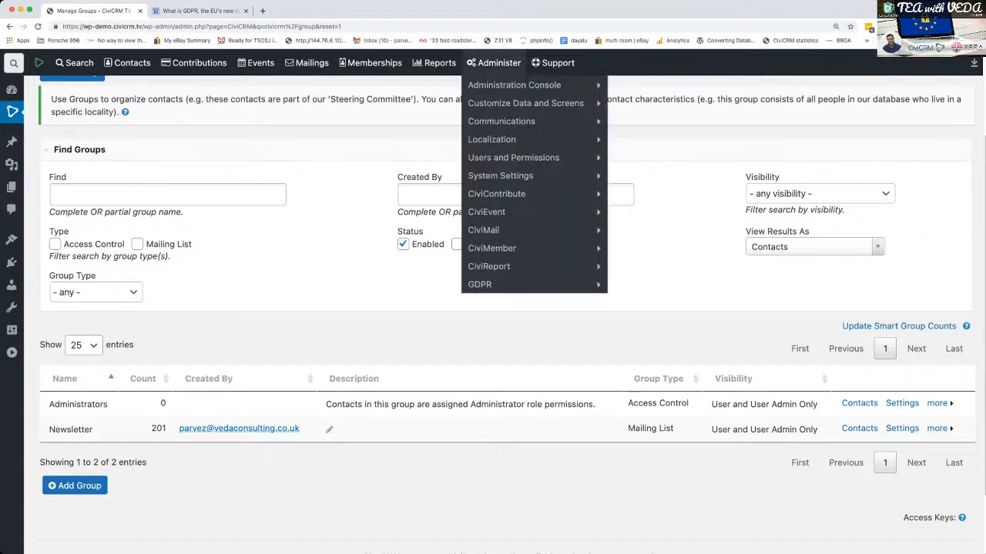
mouse_move(493, 284)
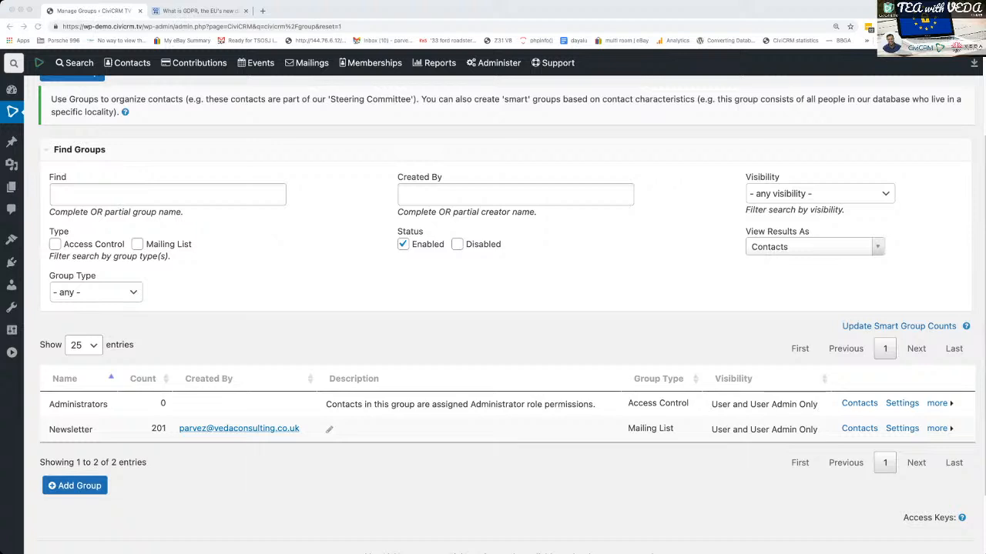
key("super+Tab")
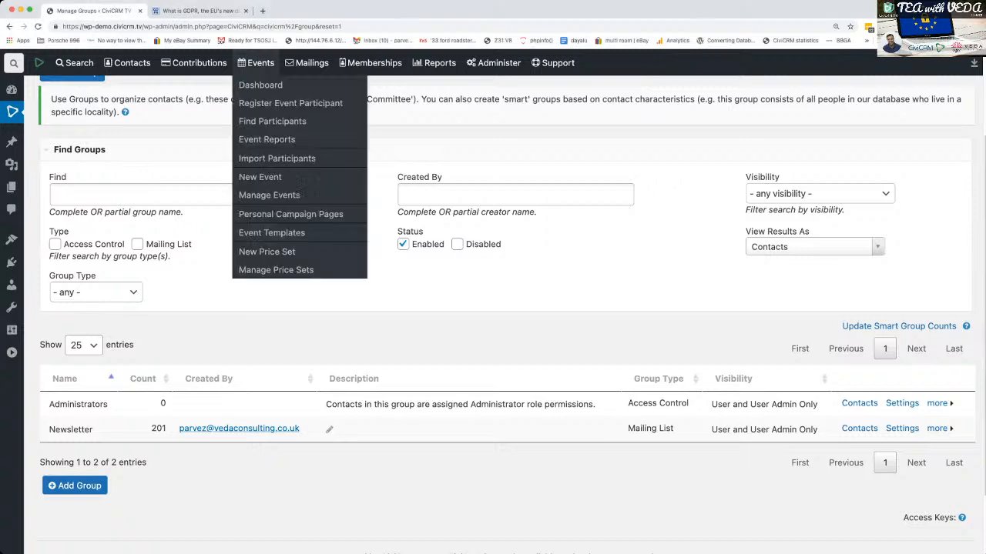
mouse_move(306, 62)
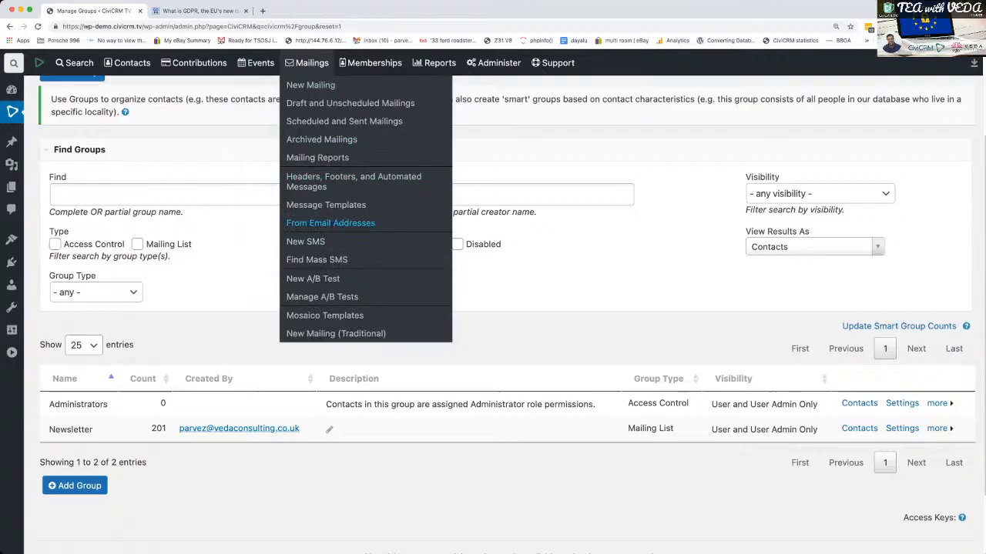
mouse_move(493, 63)
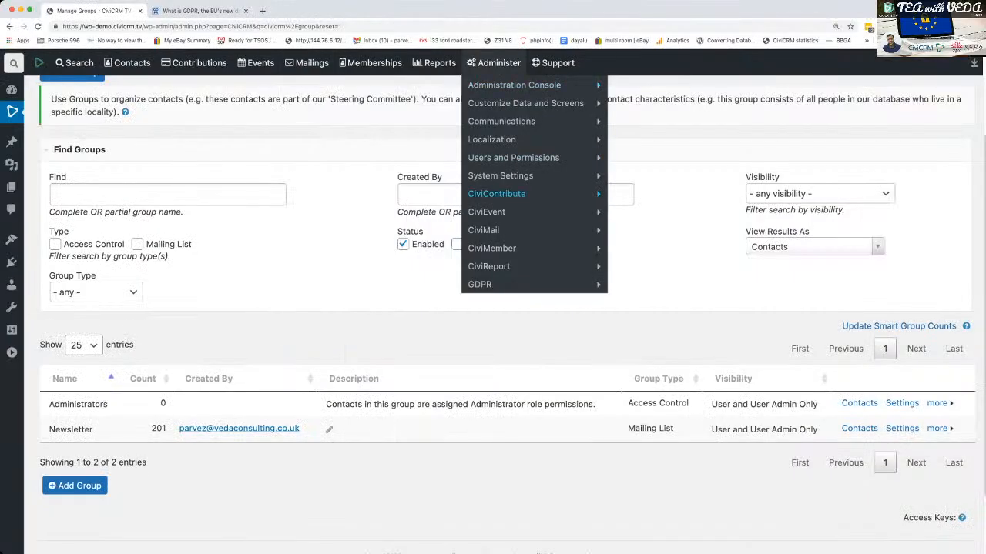
mouse_move(500, 175)
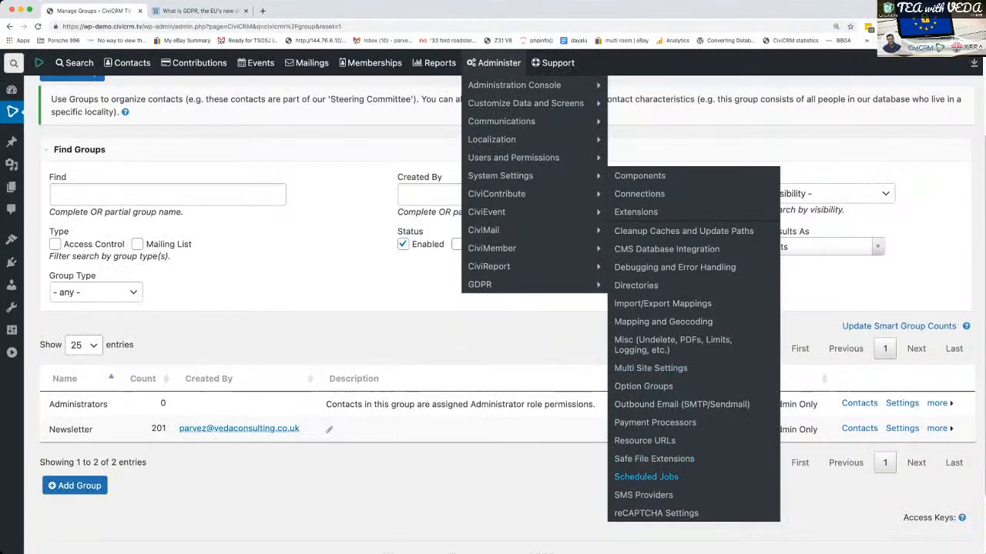
- Open the Scheduled Jobs page in a separate tab and start a new mailing with the Newsletter group included as recipients
left_click(646, 477, "super")
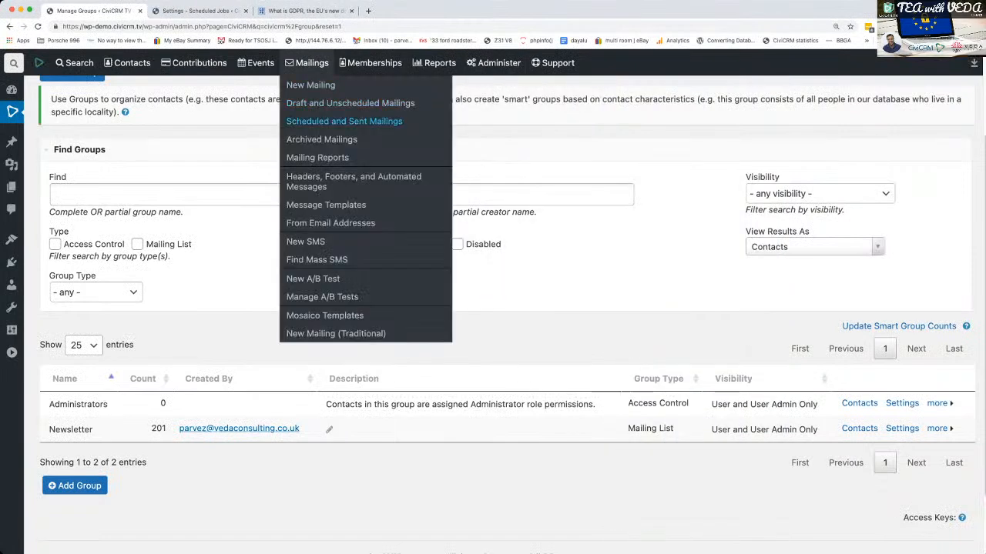
left_click(311, 85)
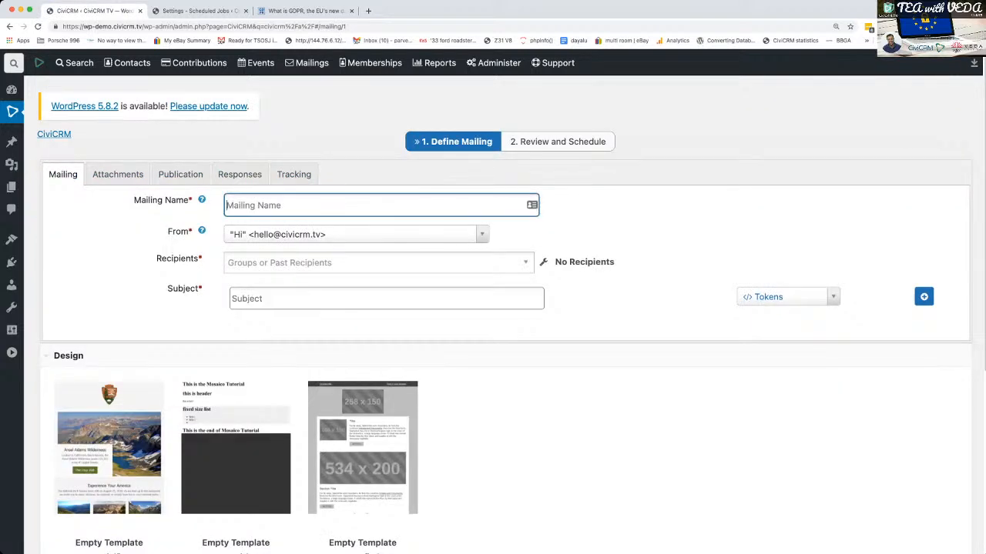
type("GDPR")
key("BackSpace")
key("BackSpace")
key("BackSpace")
key("BackSpace")
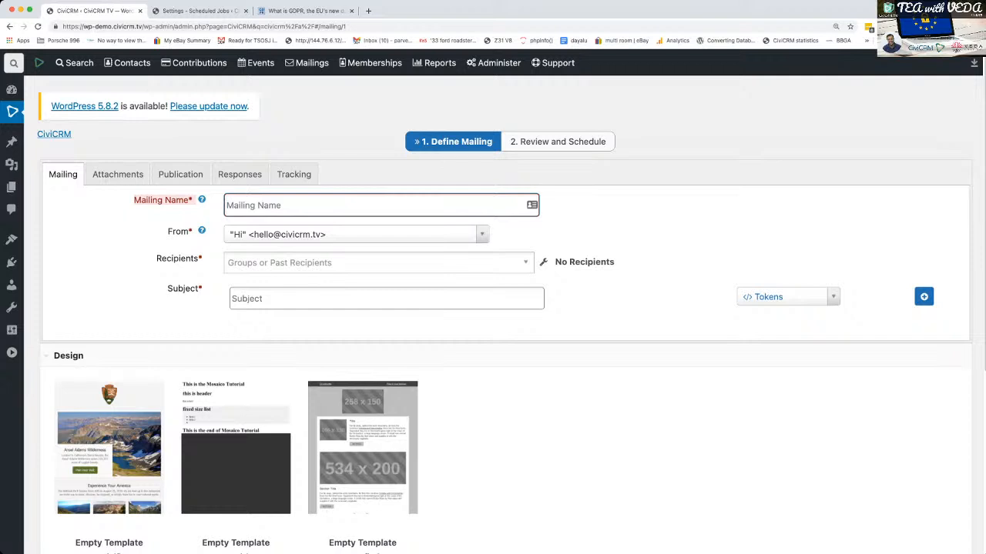
left_click(377, 262)
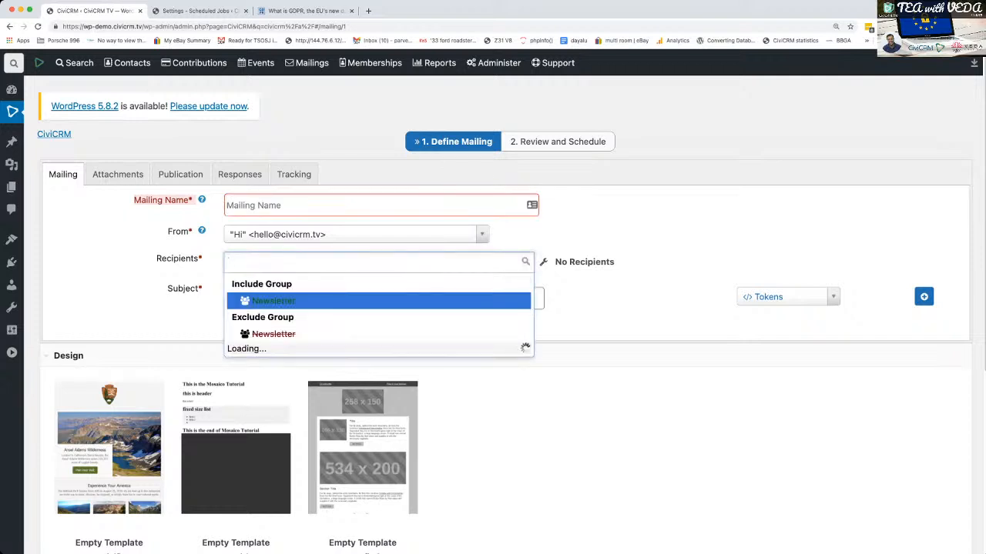
left_click(274, 301)
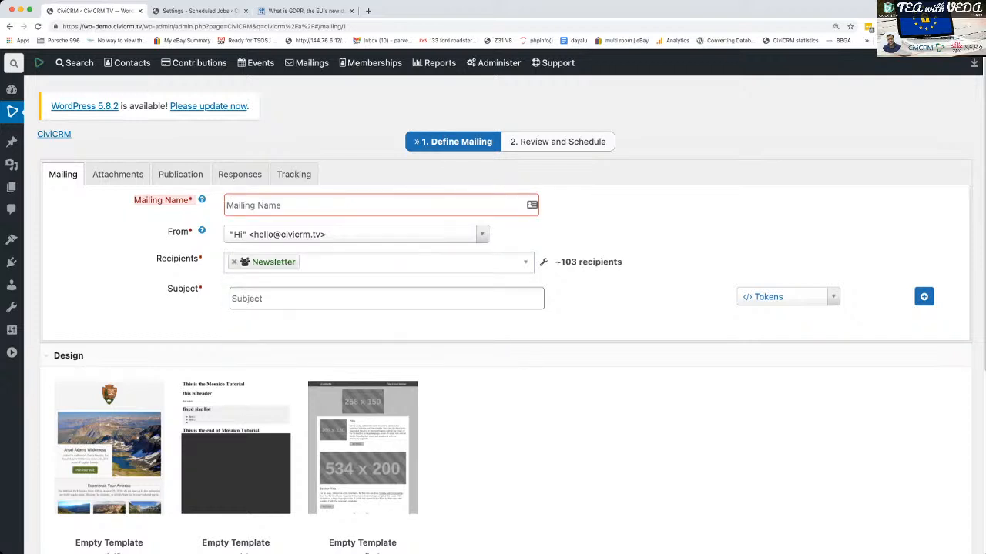
- Choose the empty versafix-1 template as the mailing's design and close the template editor without adding blocks
scroll(493, 308, "down", 5)
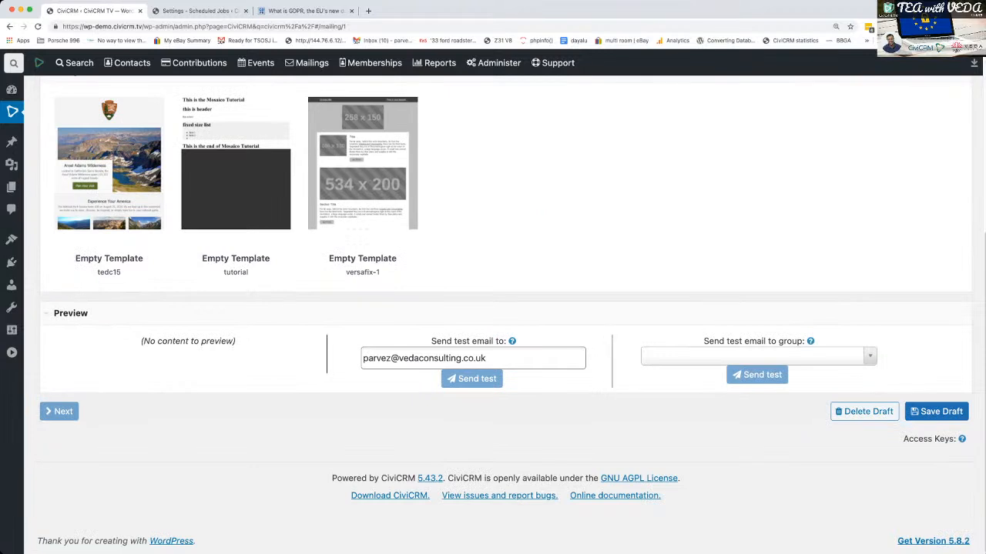
scroll(493, 308, "up", 5)
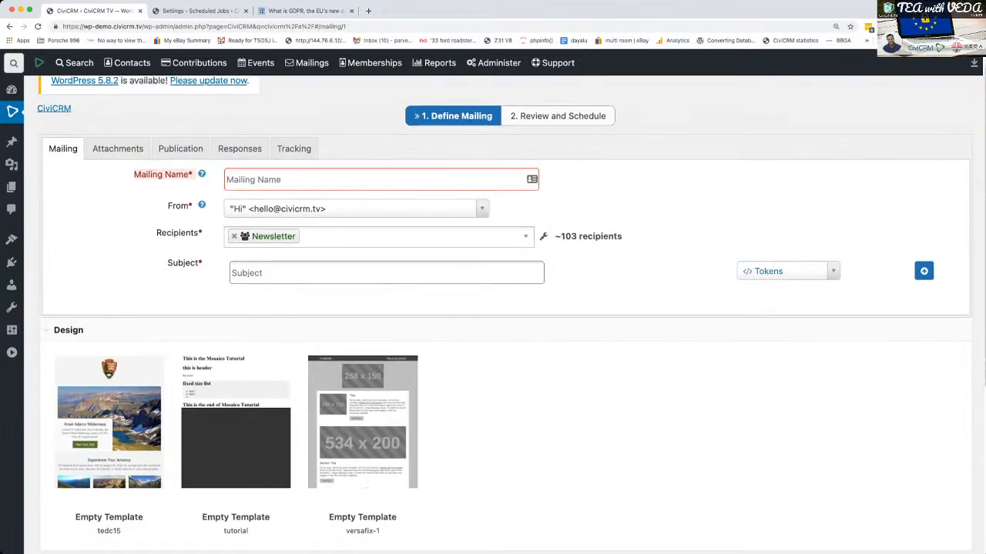
scroll(362, 401, "down", 1)
left_click(362, 371)
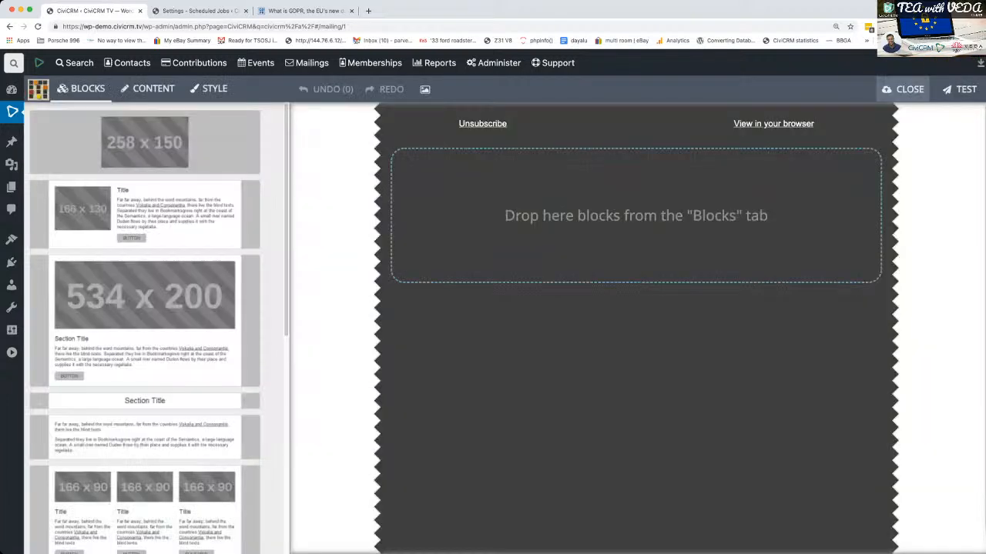
left_click(908, 90)
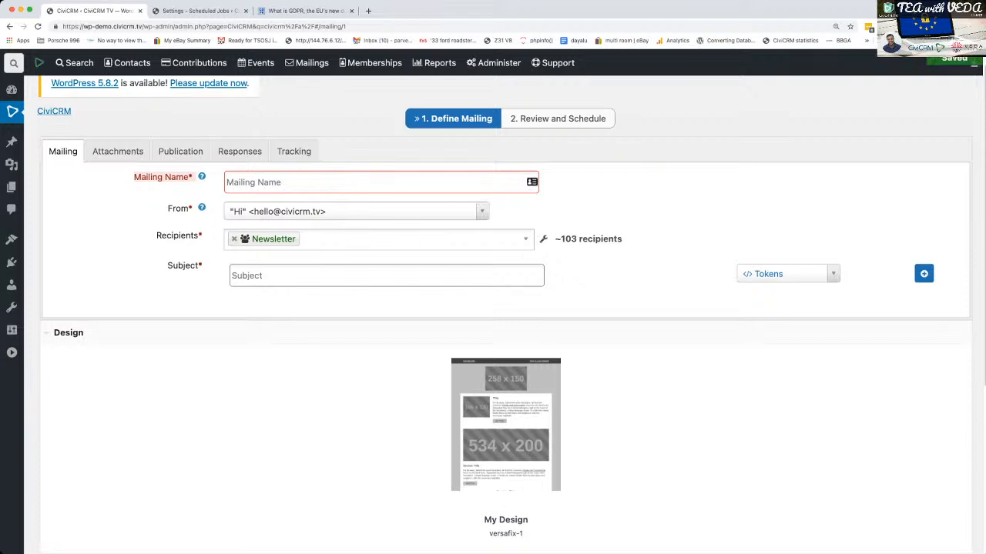
- Name the mailing "GDPR Mailing 1"
left_click(380, 182)
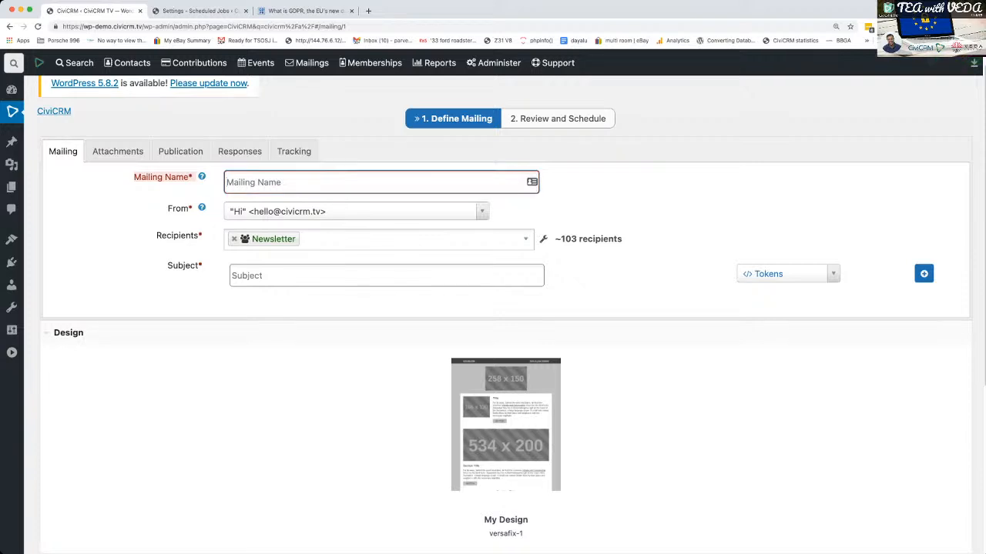
scroll(505, 315, "down", 5)
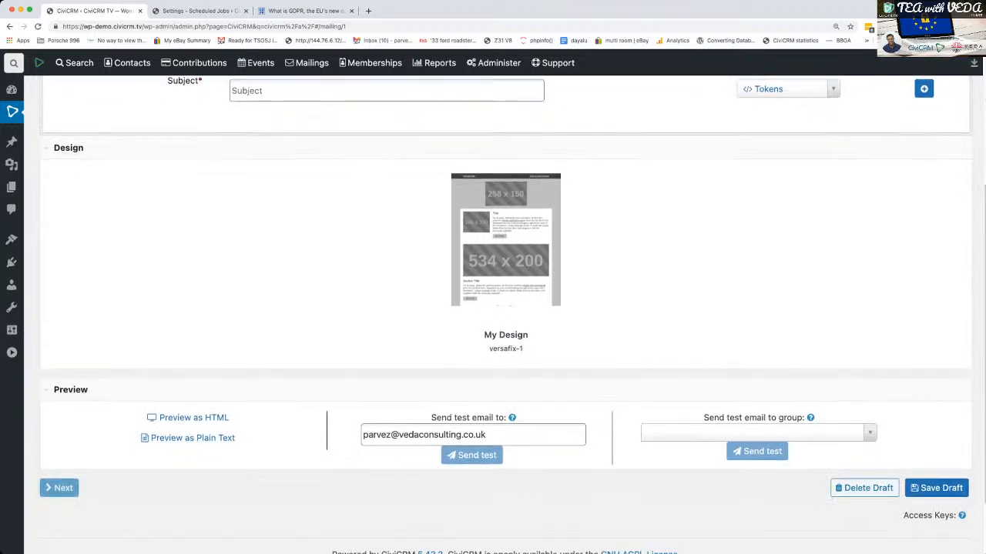
scroll(505, 315, "up", 5)
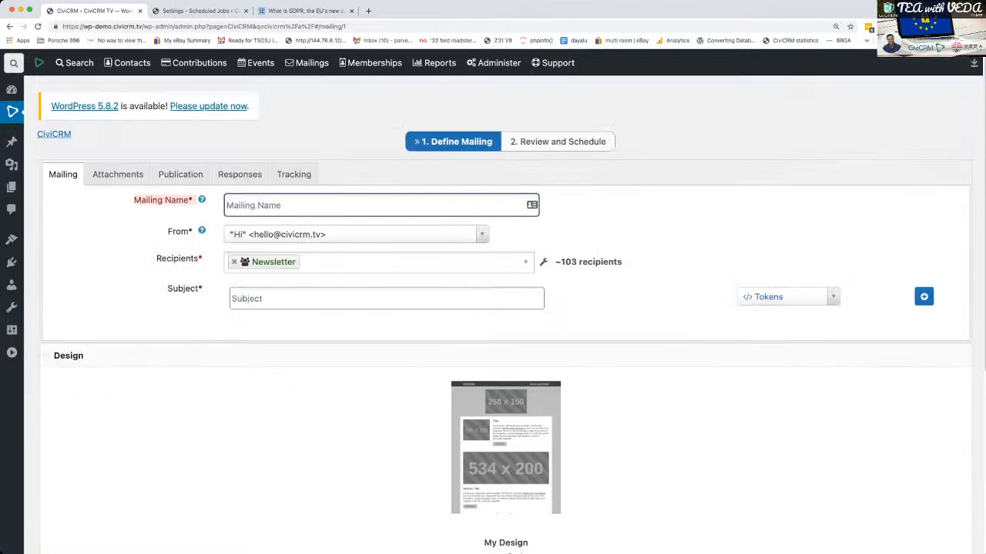
type("GDPR Mailing T")
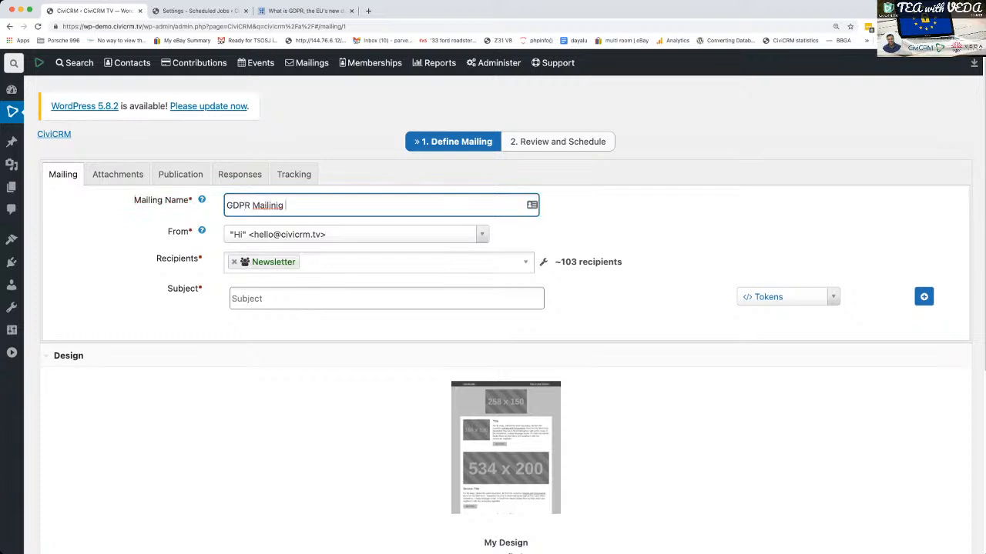
key("BackSpace")
key("BackSpace")
key("BackSpace")
key("BackSpace")
key("BackSpace")
type("ing1")
- Set the subject to "We'd love to keep in touch" followed by the contact's First Name token
left_click(283, 299)
type("We'")
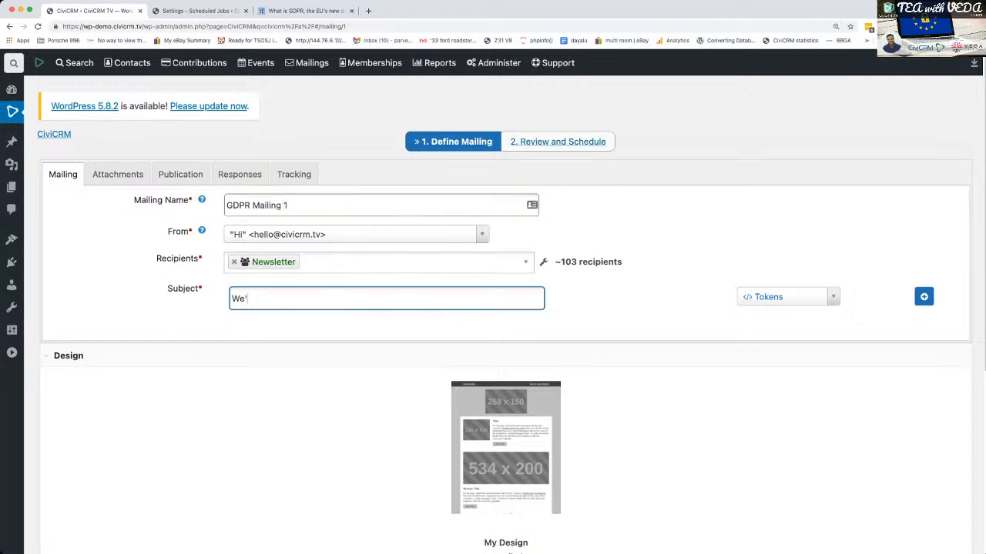
type("d liove to keep in touch")
left_click(786, 297)
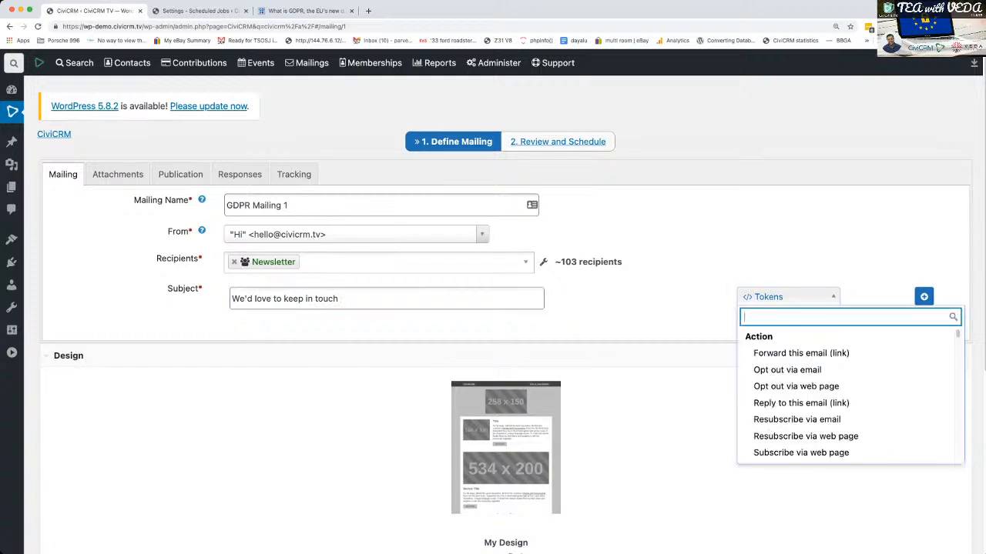
type("first")
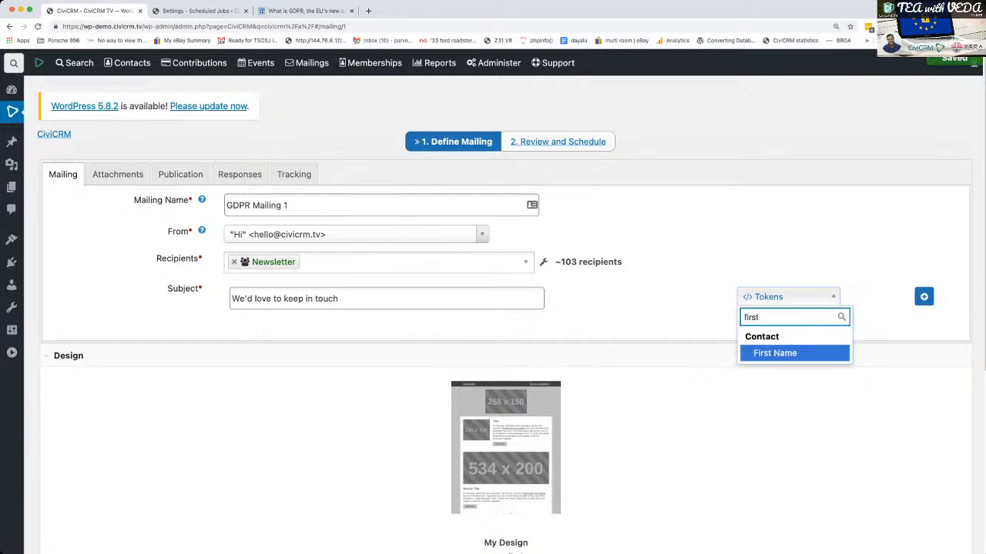
key("Return")
- Review the mailing's recipients, subject, design and preview options
scroll(505, 308, "down", 5)
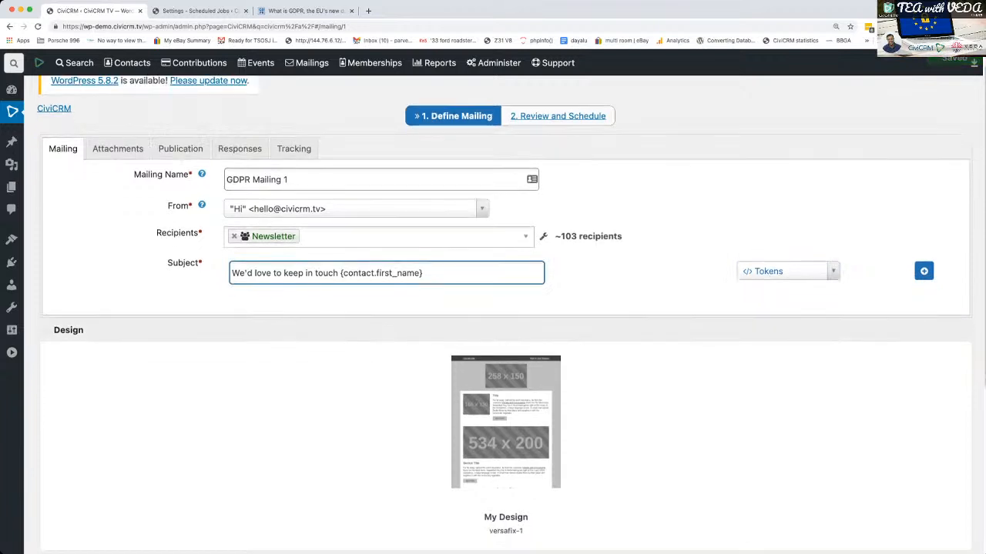
scroll(505, 308, "up", 5)
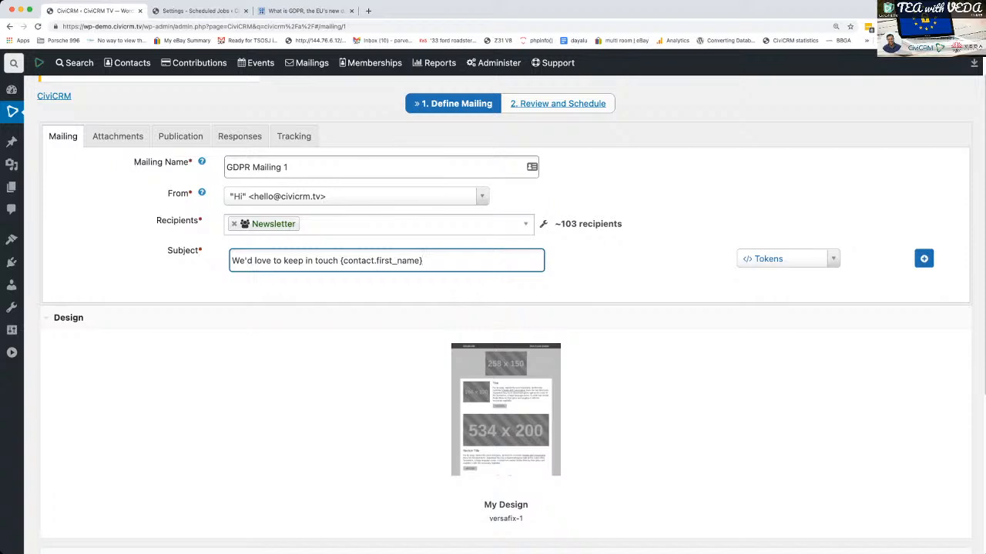
scroll(505, 313, "down", 5)
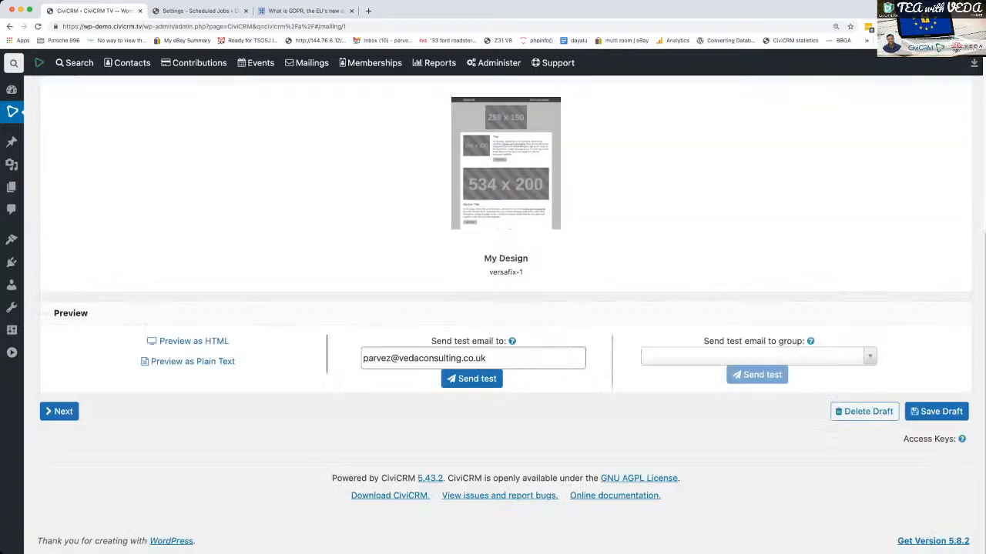
scroll(506, 308, "up", 5)
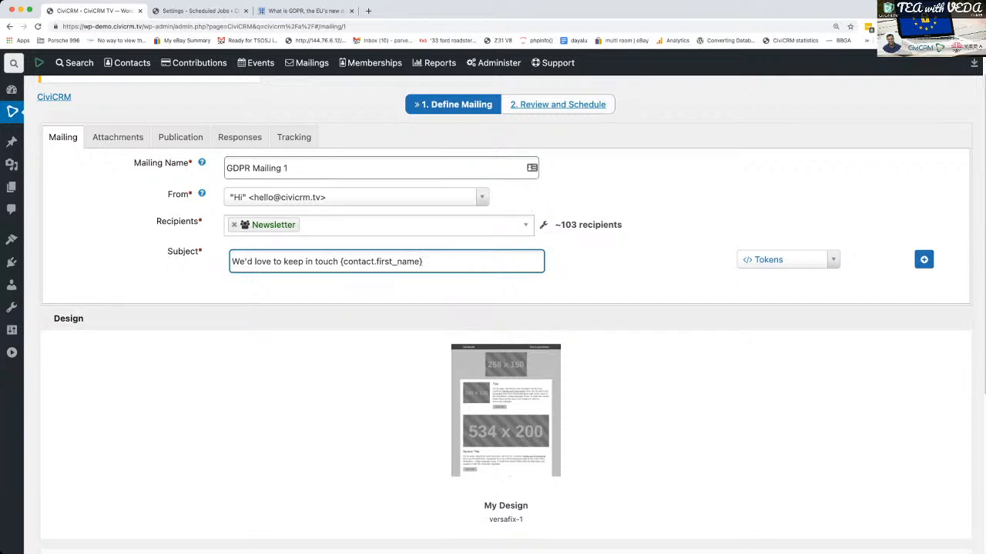
scroll(505, 315, "down", 1)
scroll(505, 315, "down", 5)
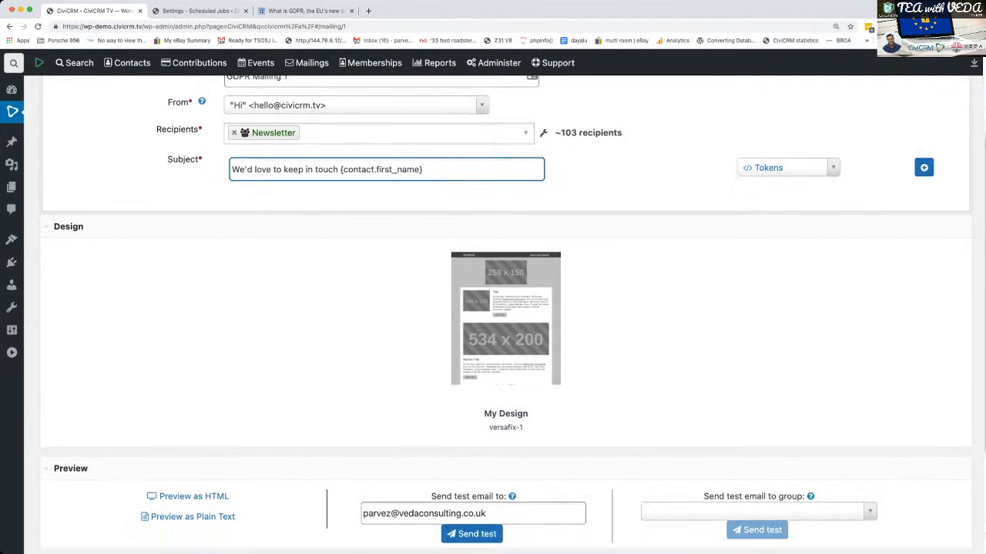
scroll(505, 315, "down", 1)
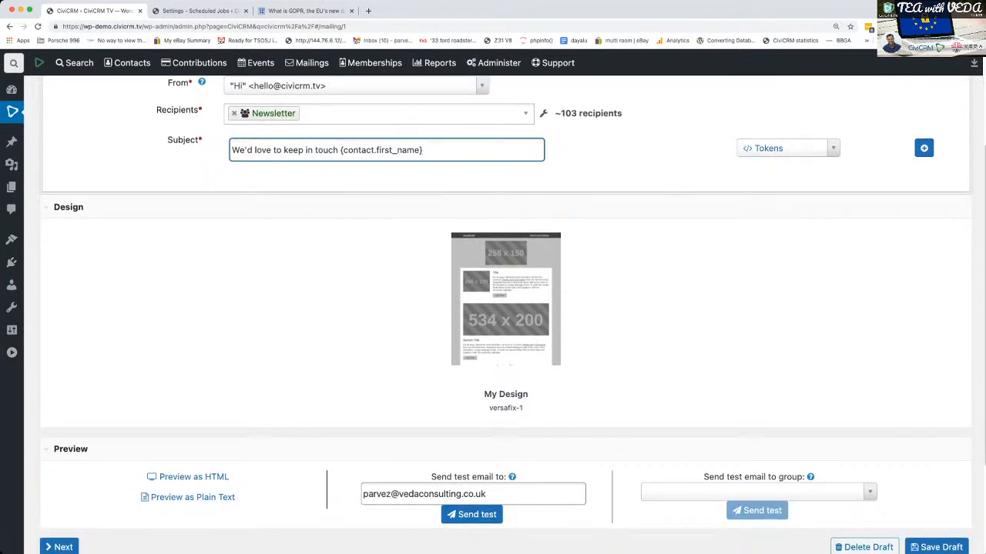
scroll(506, 316, "up", 1)
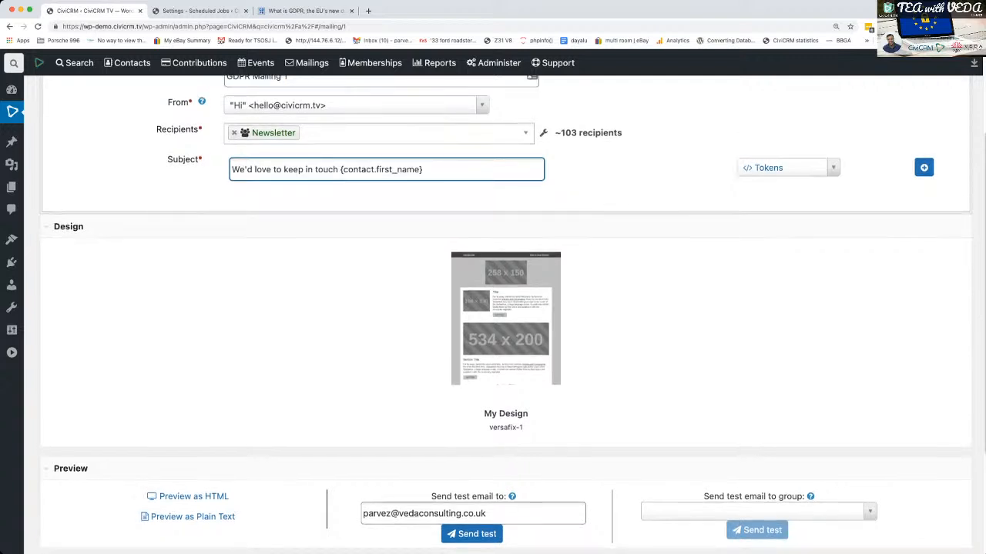
- Reset the mailing's current design and choose the empty tedc15 template instead
mouse_move(505, 318)
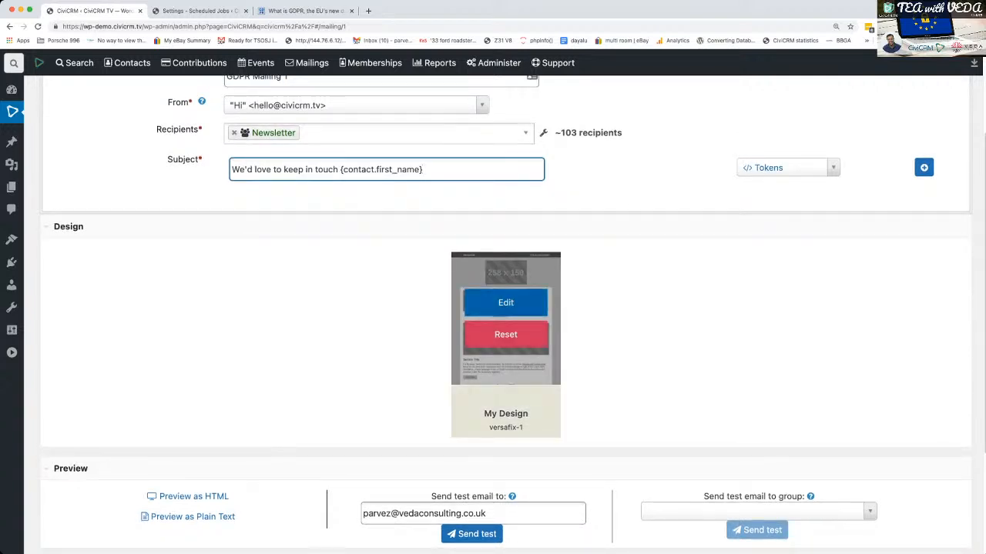
left_click(505, 334)
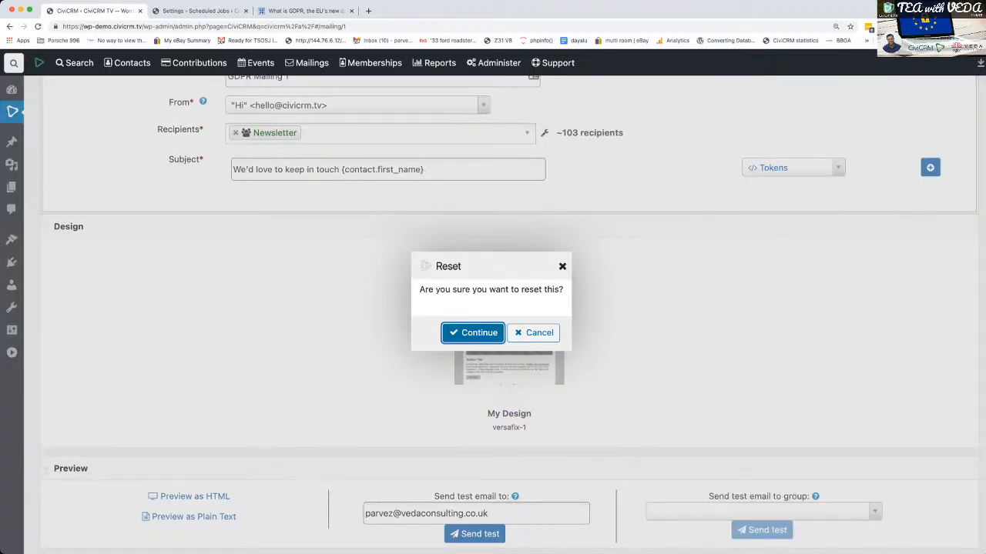
left_click(473, 332)
left_click(107, 322)
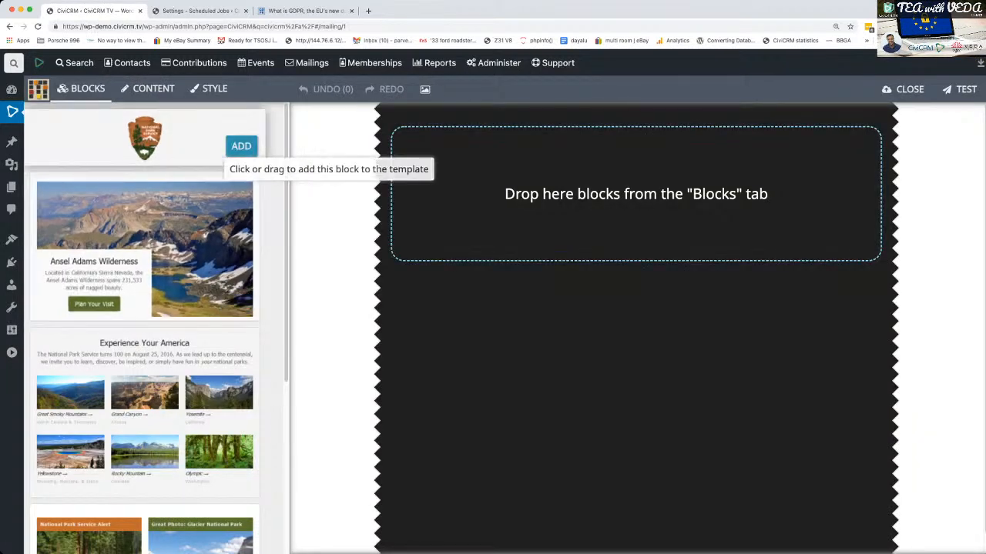
- Add the logo header, Ansel Adams Wilderness, Find Us Elsewhere and unsubscribe footer blocks to the template
left_click(240, 147)
left_click(241, 306)
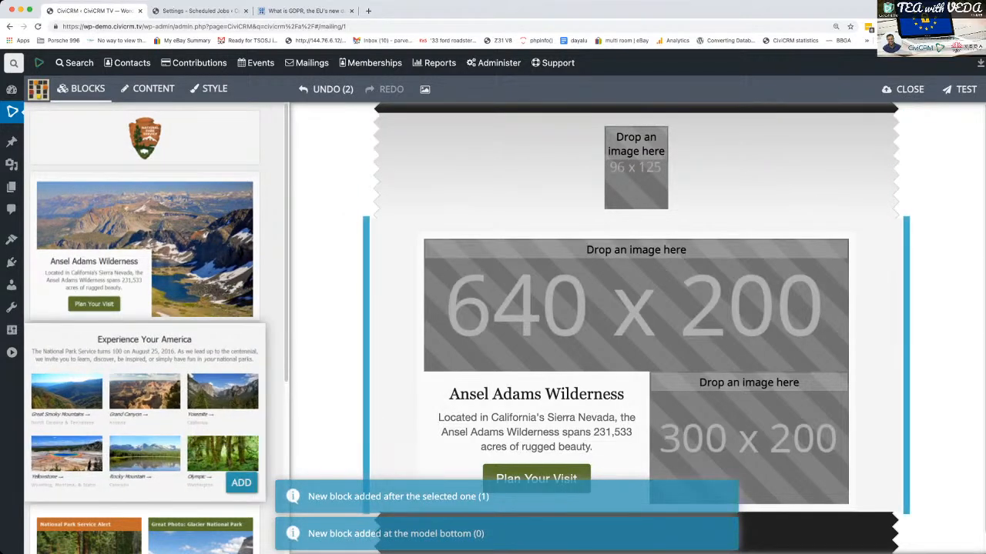
scroll(144, 331, "down", 5)
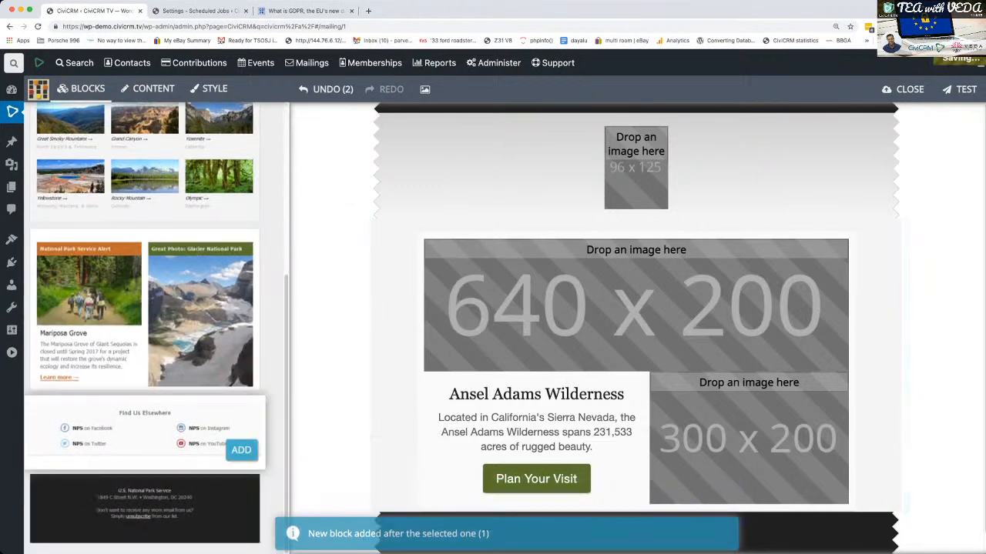
left_click(238, 449)
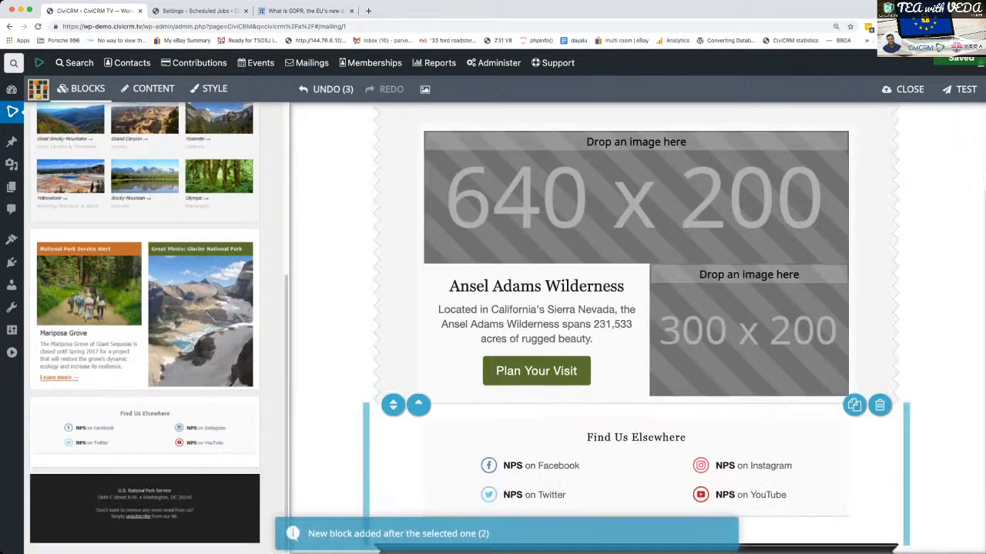
left_click(238, 523)
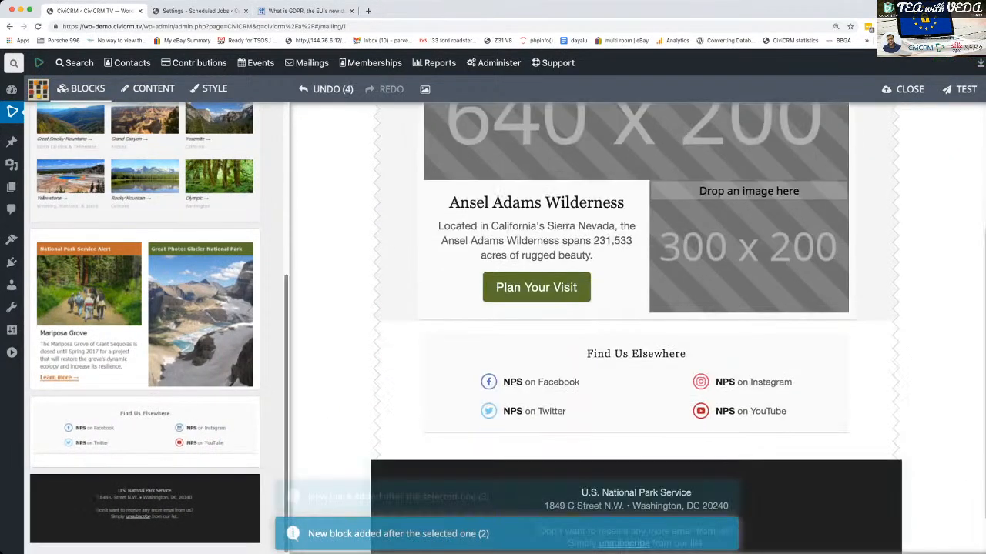
- Insert the red and navy tree logo into the header block's 96 x 125 image placeholder
scroll(739, 450, "up", 3)
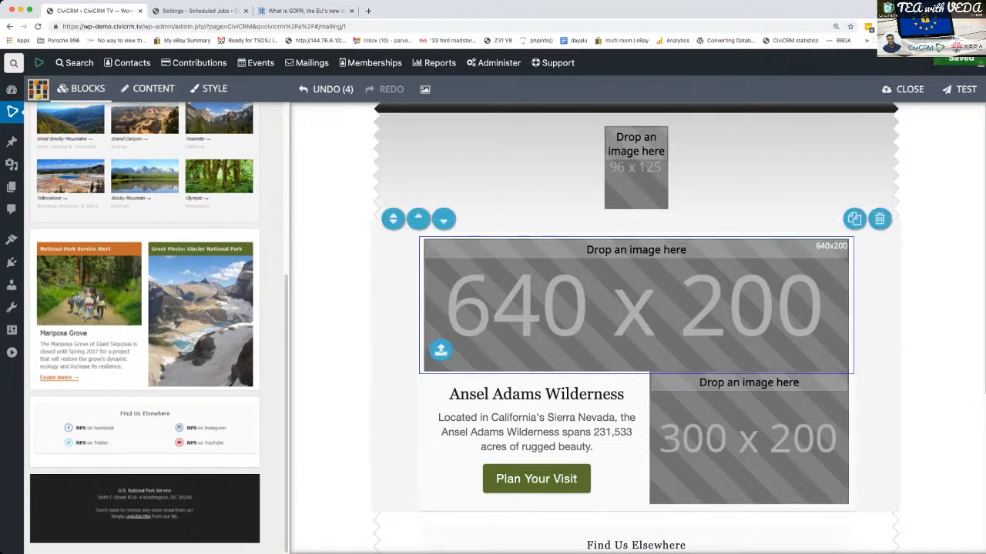
scroll(145, 416, "up", 4)
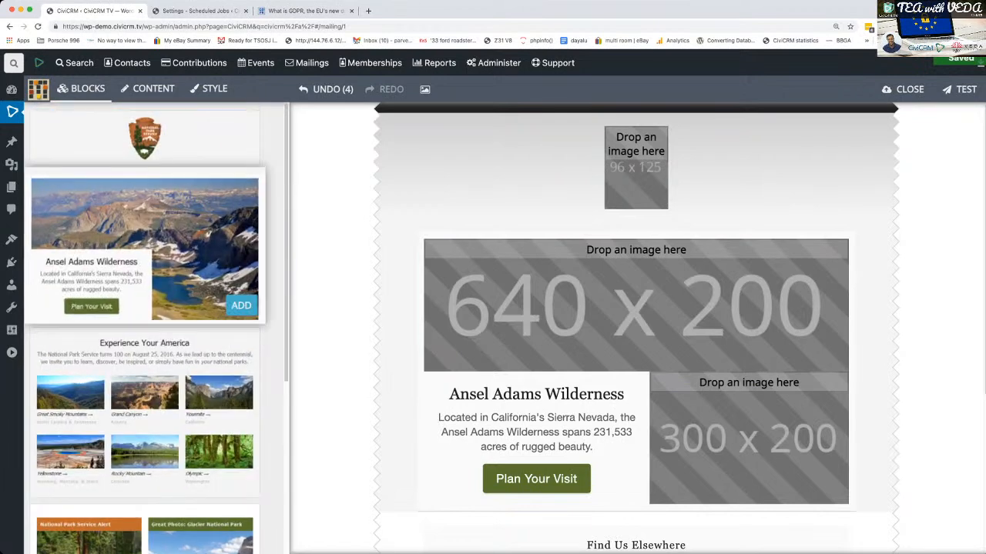
scroll(636, 462, "down", 4)
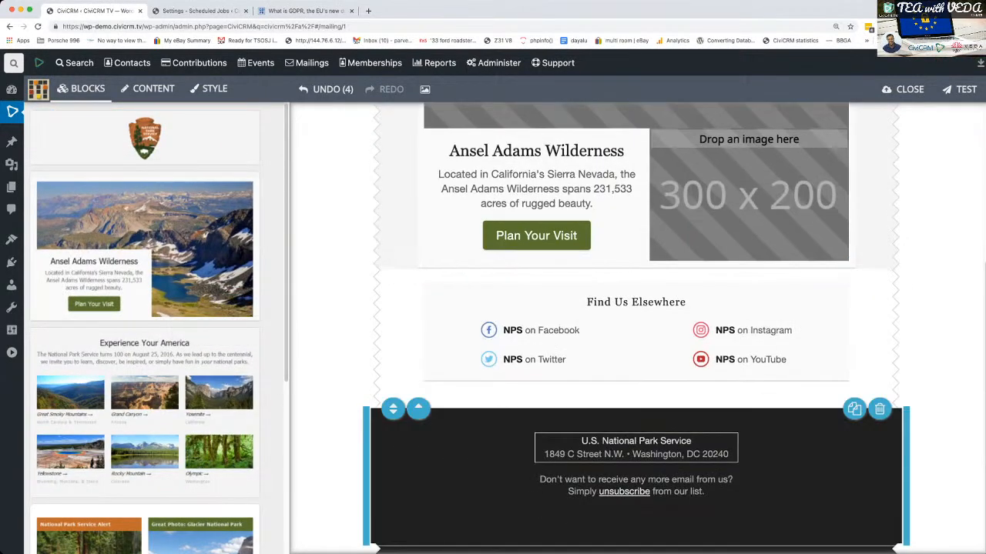
scroll(636, 324, "up", 4)
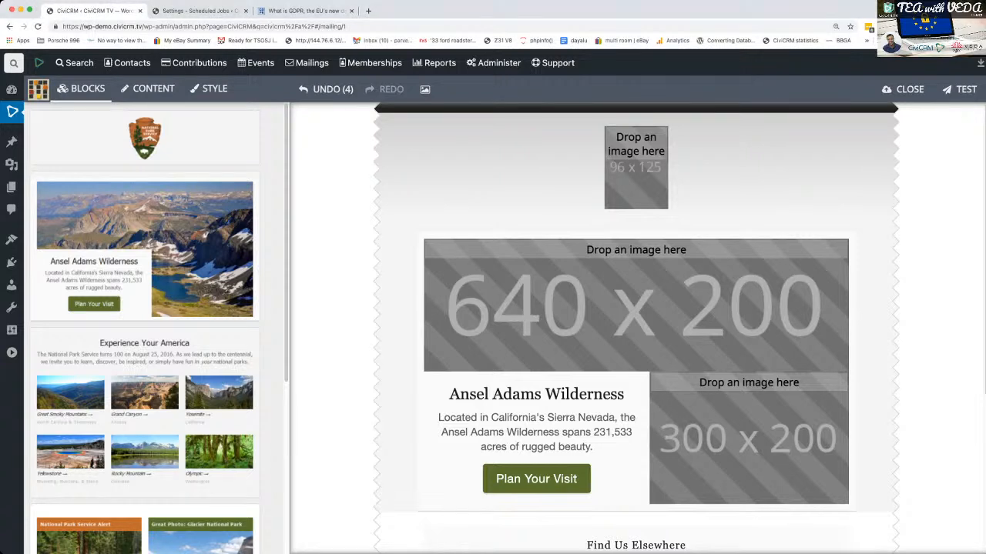
left_click(623, 184)
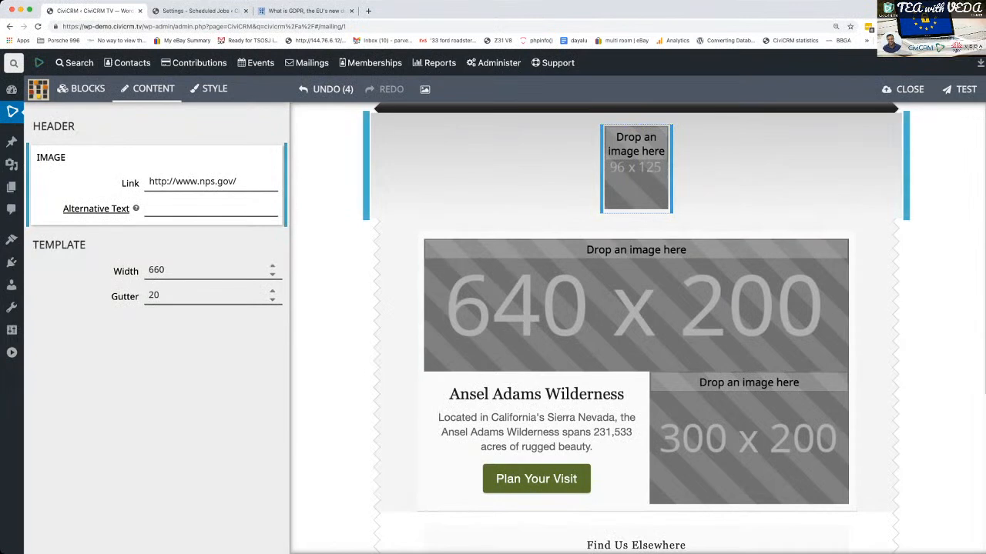
left_click_drag(750, 439, 636, 170)
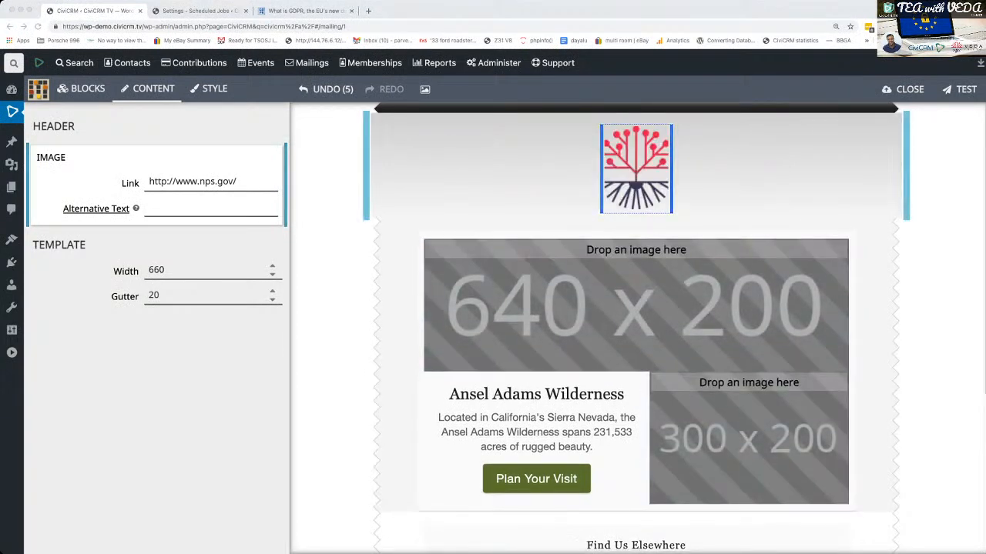
- Try template gutter widths of 18 and 22, then restore the gutter to 20
key("super+Tab")
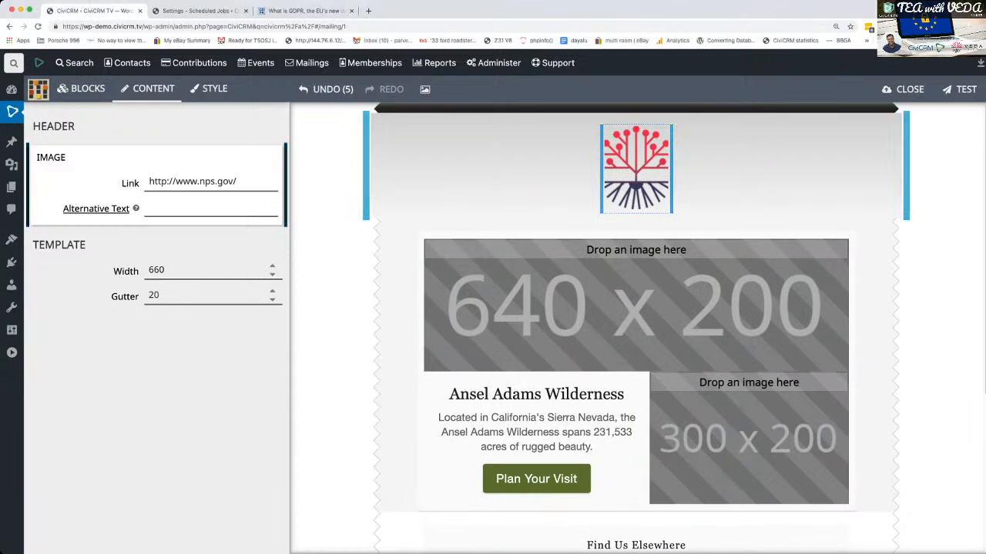
mouse_move(636, 170)
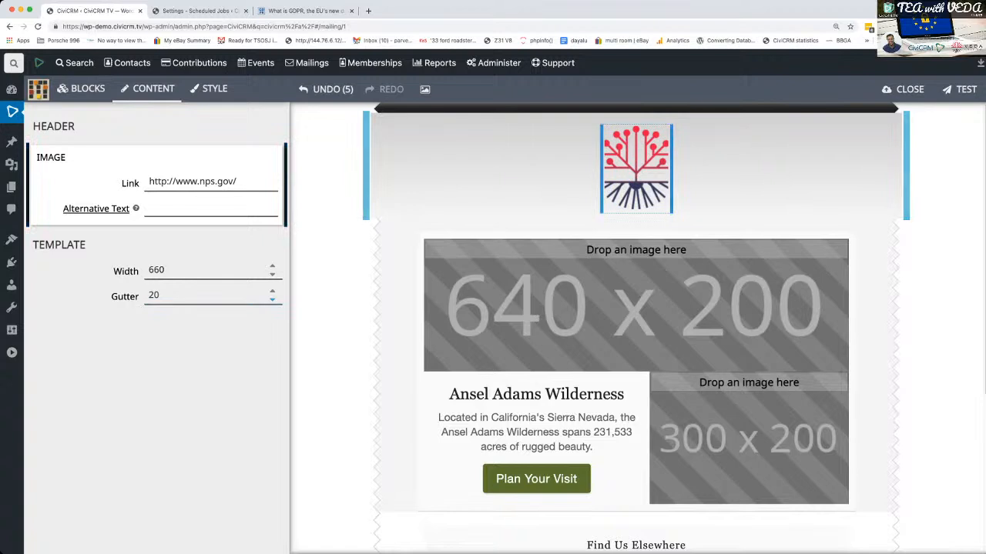
left_click(272, 299)
left_click(271, 299)
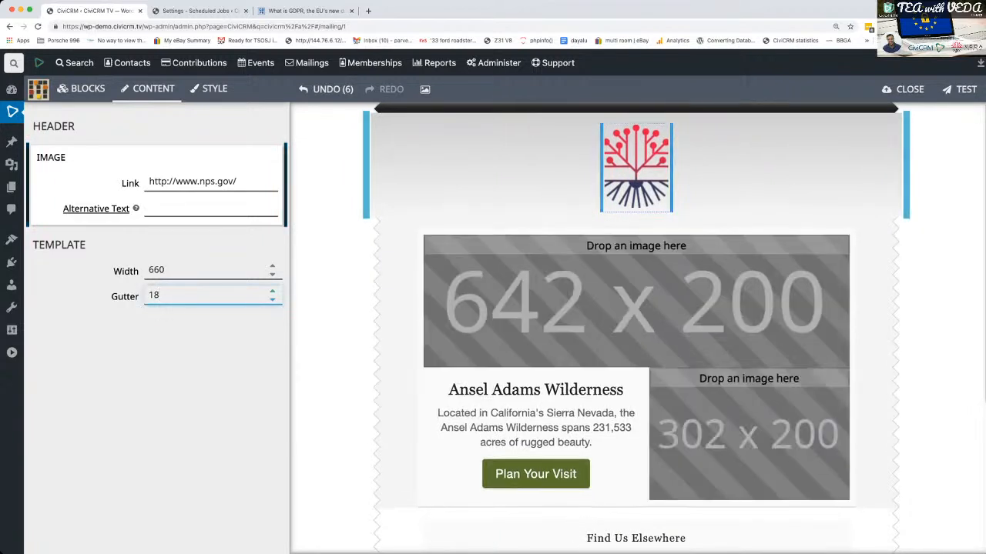
left_click(272, 292)
left_click(272, 293)
left_click(272, 292)
left_click(272, 292)
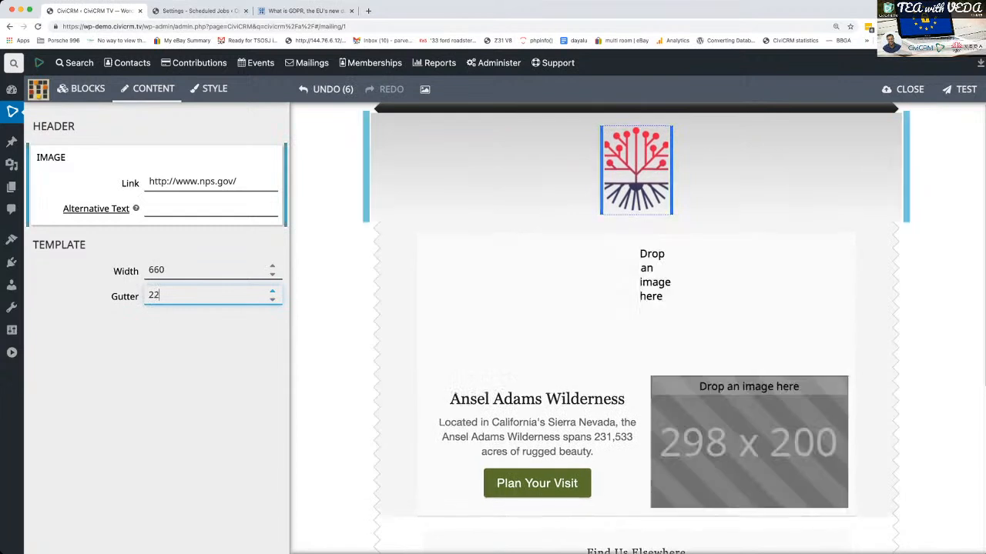
left_click(272, 299)
left_click(271, 299)
left_click(272, 299)
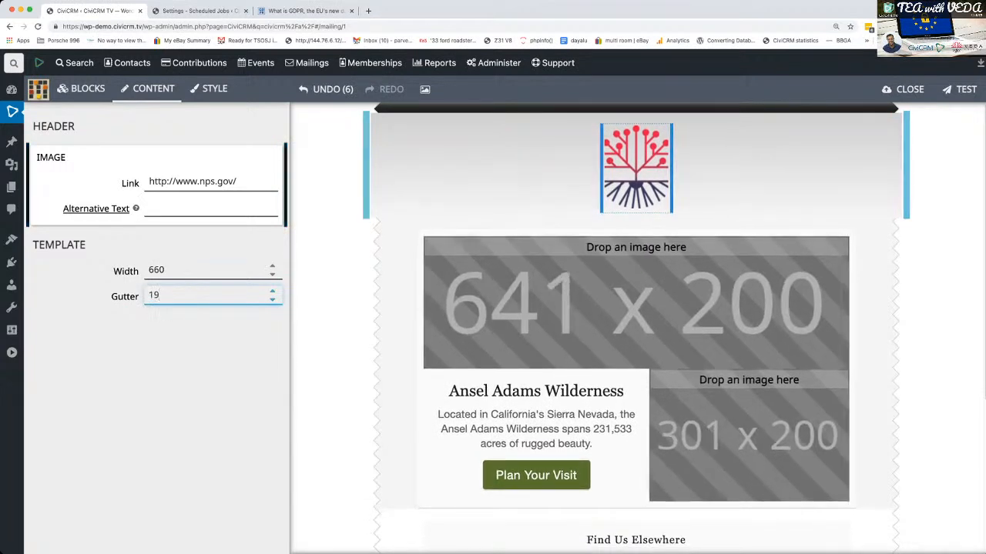
left_click(272, 293)
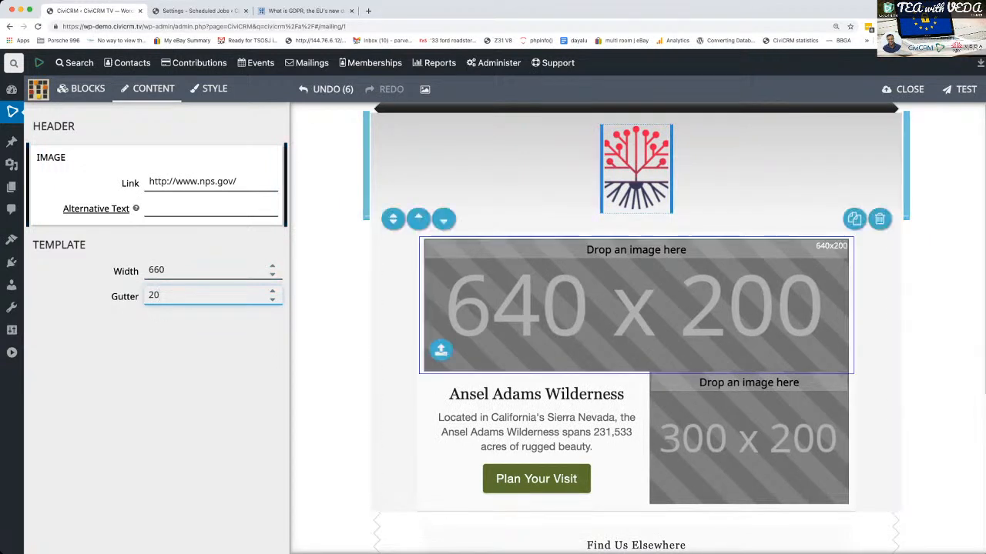
- Insert the crowd crossing photo into the hero block's 640 x 200 placeholder and the GDPR gears image into its 300 x 200 placeholder
left_click(636, 306)
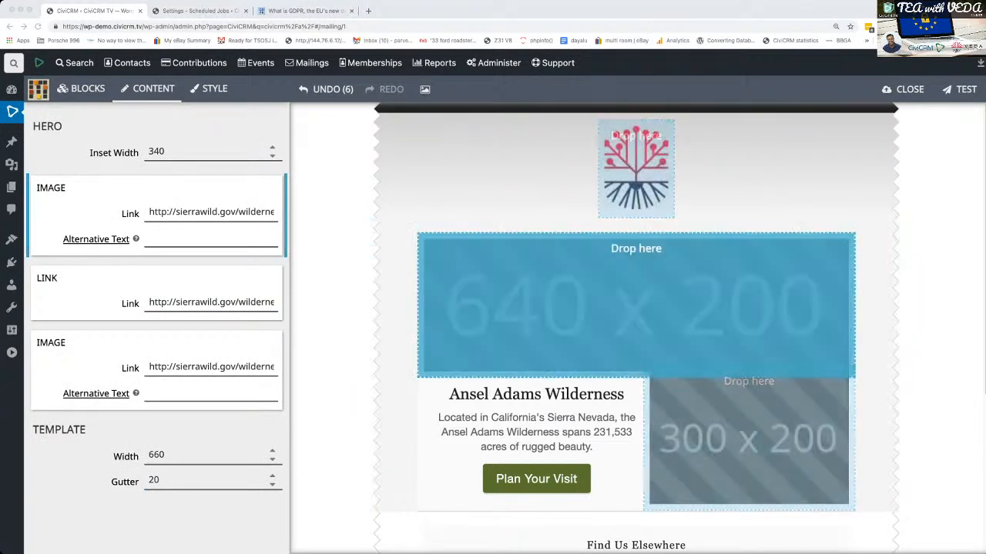
left_click_drag(631, 307, 636, 306)
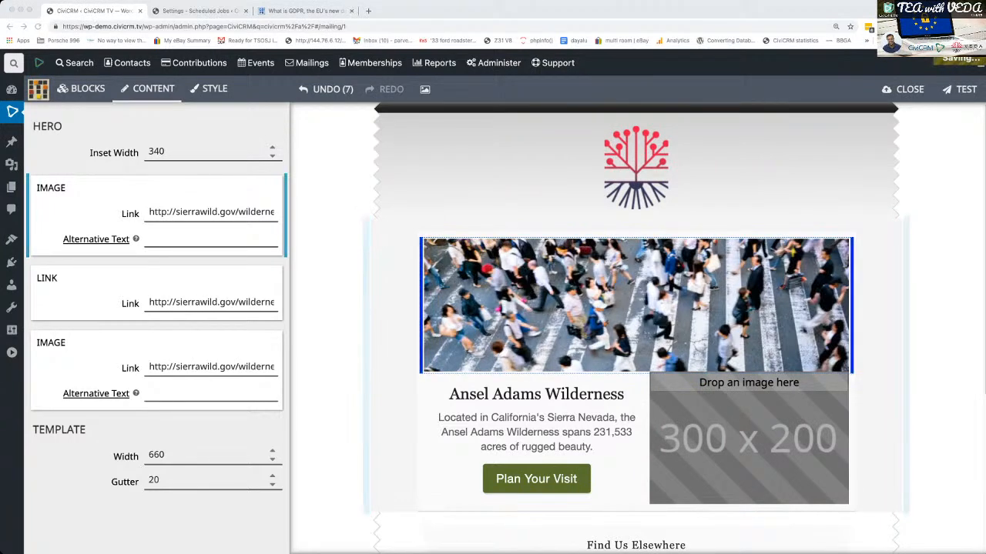
left_click_drag(748, 432, 749, 439)
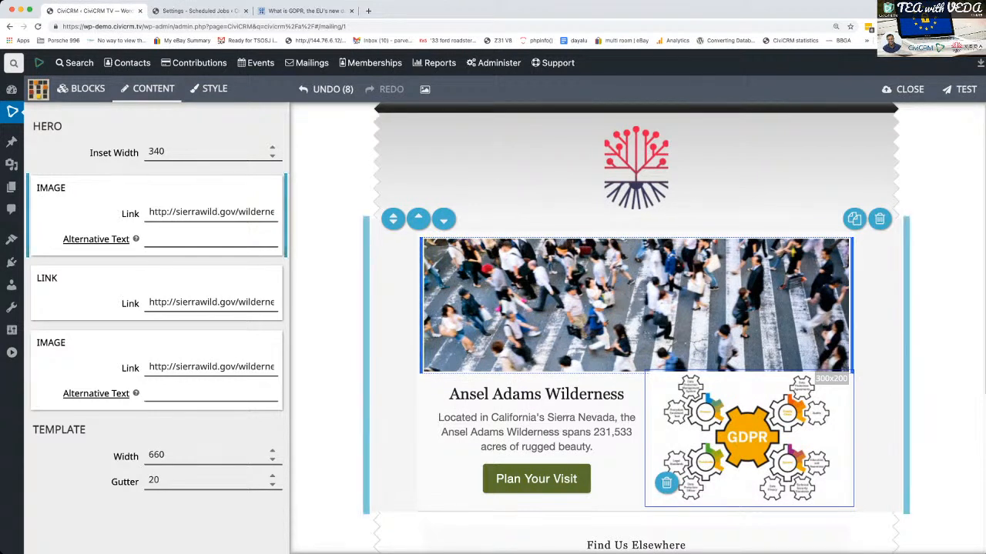
- Replace the hero block's heading "Ansel Adams Wilderness" with "We like having you"
triple_click(518, 394)
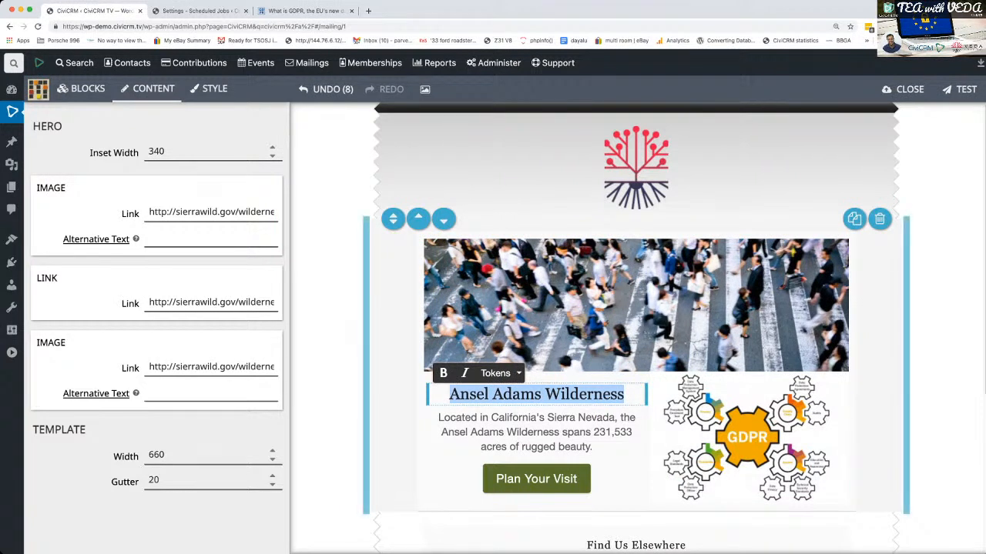
type("Please d")
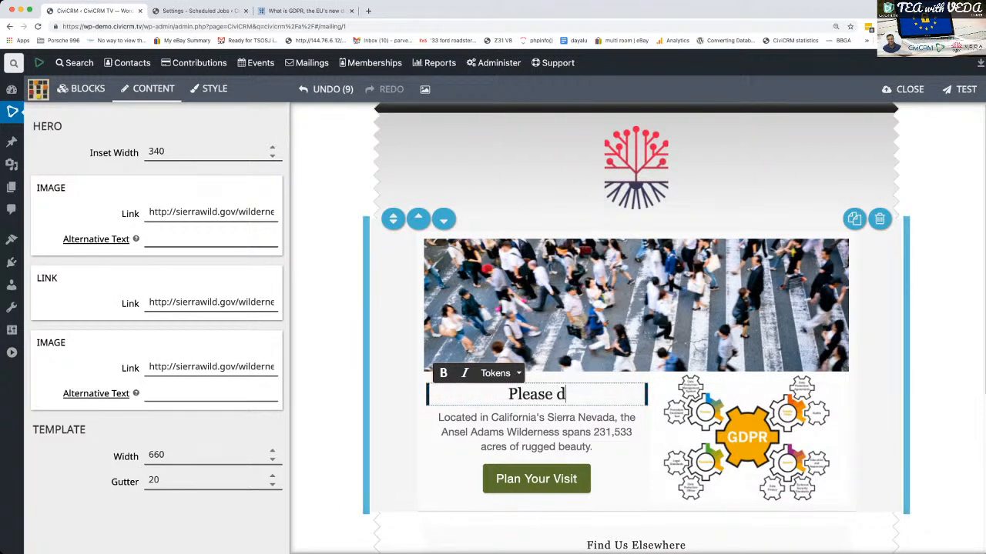
type("o update your")
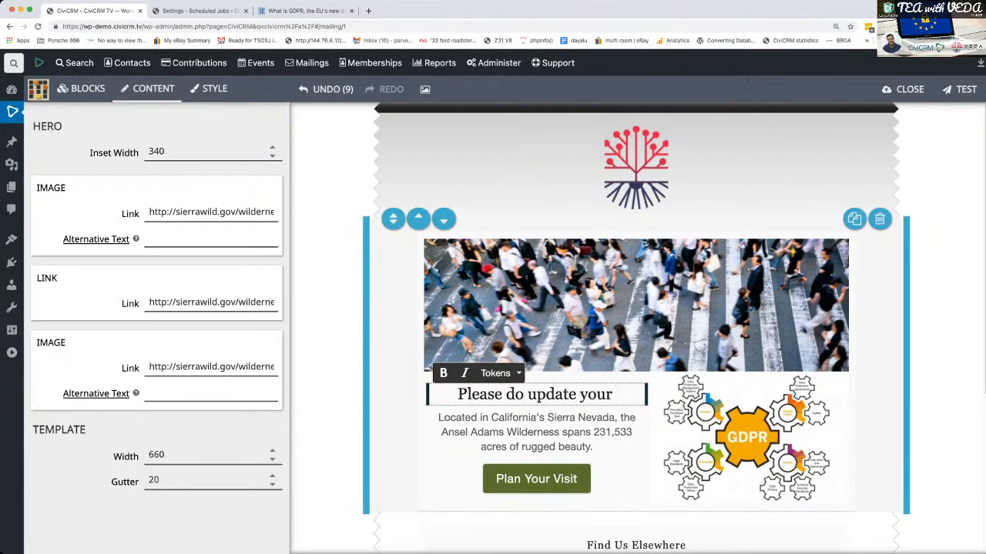
key("super+a")
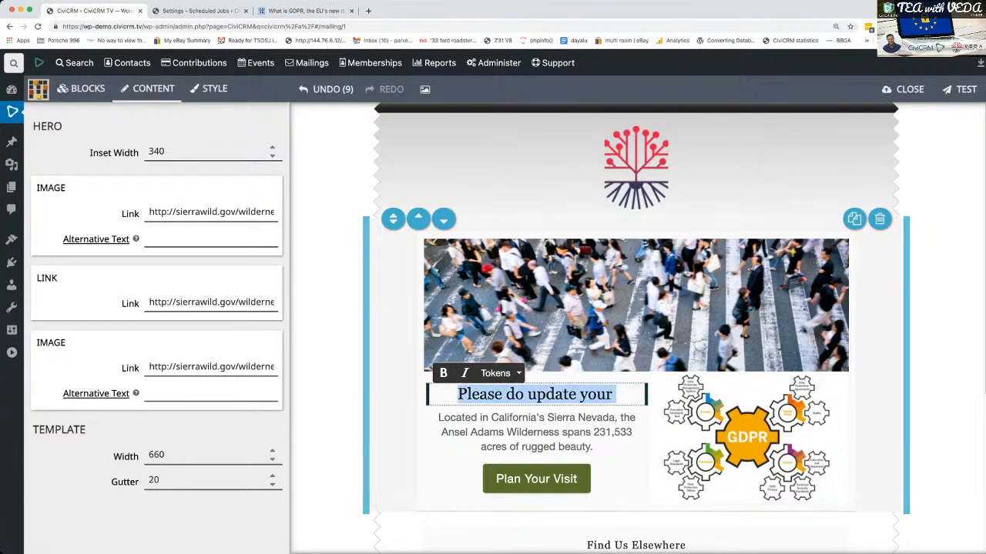
type("We like having you")
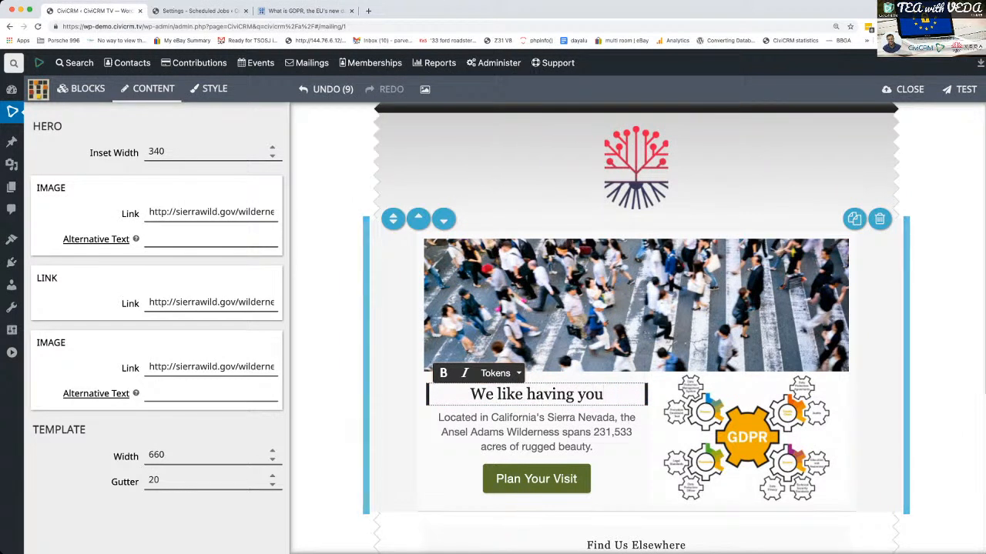
- Replace the hero block's paragraph with "Please do update your comms preferences so that we can keep communications down to a minimum"
triple_click(537, 432)
type("Please do upd")
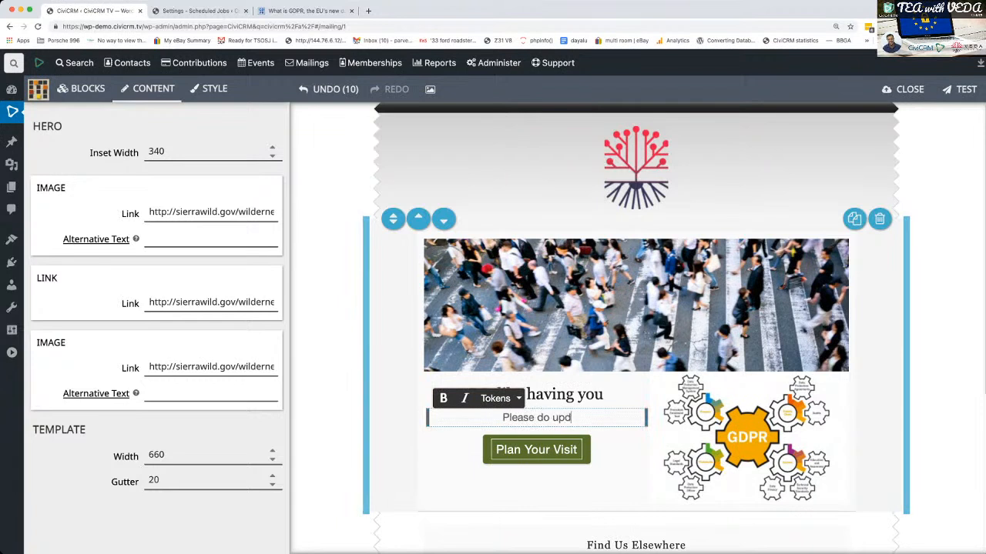
type("ate y")
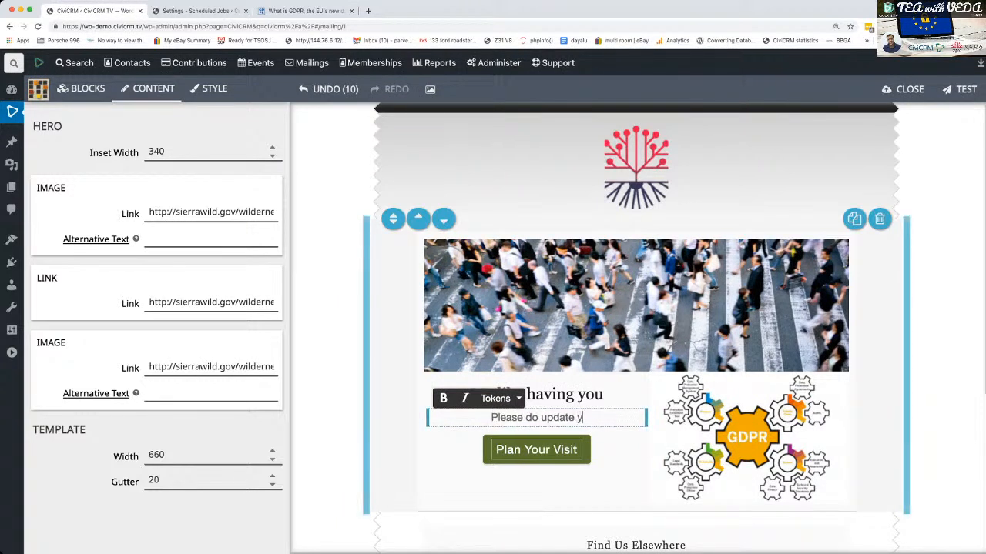
type("our comms preferences so that we can")
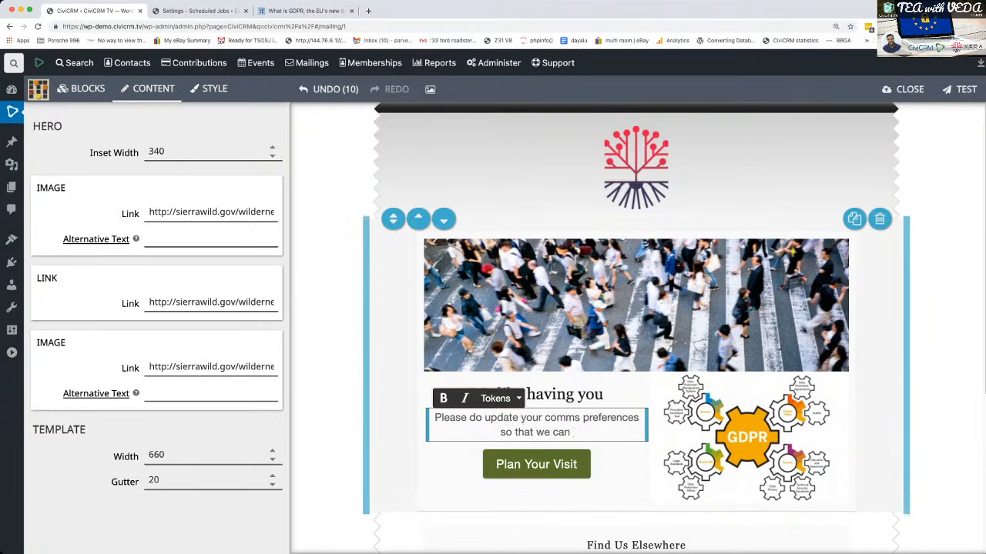
type("mm")
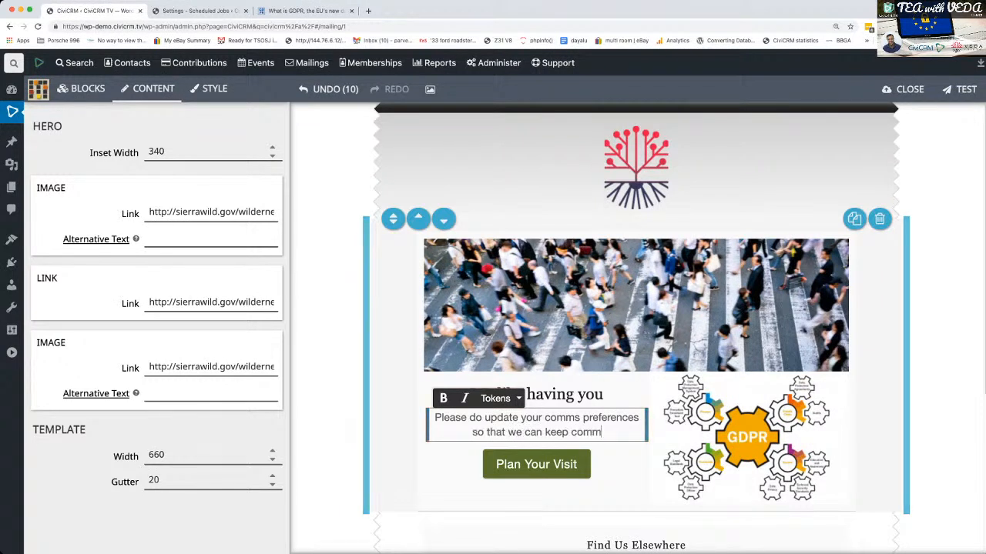
type("unications down")
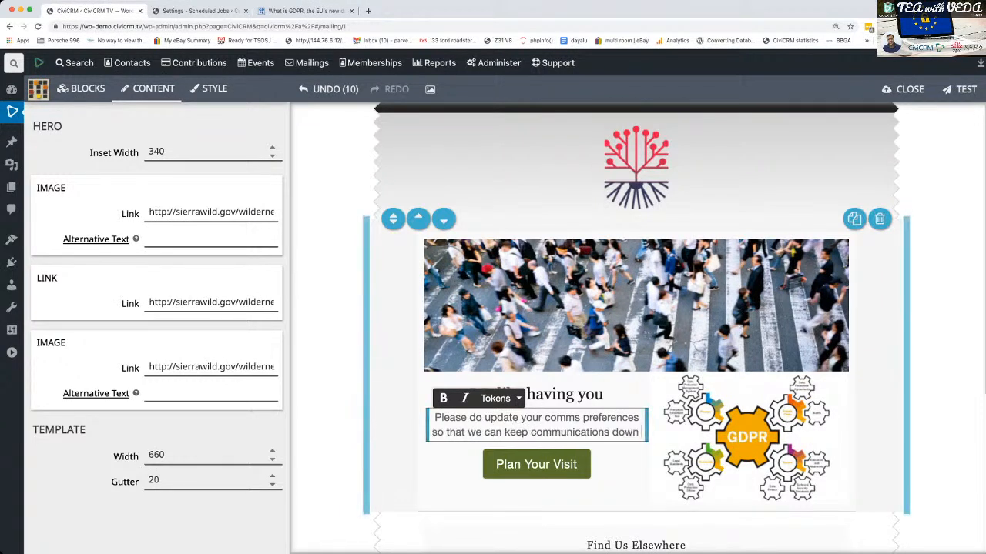
type(" to a minimum")
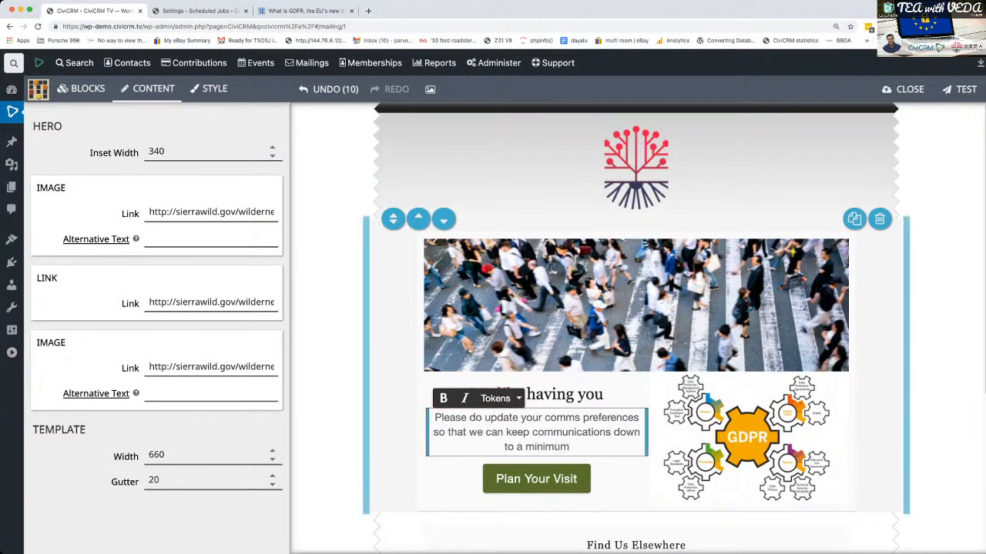
left_click(941, 431)
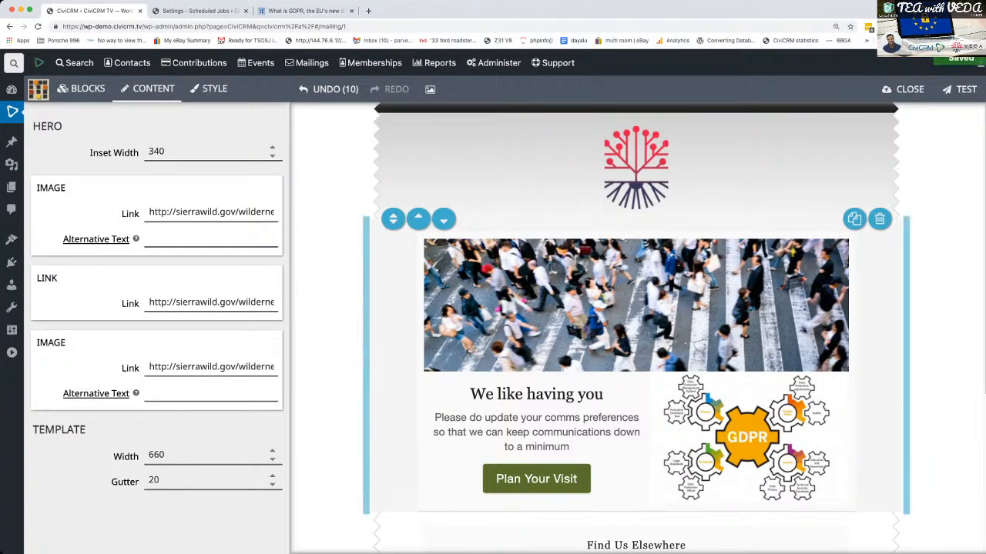
- Change the label of the hero block's green button to "Update Preferences"
scroll(747, 431, "down", 3)
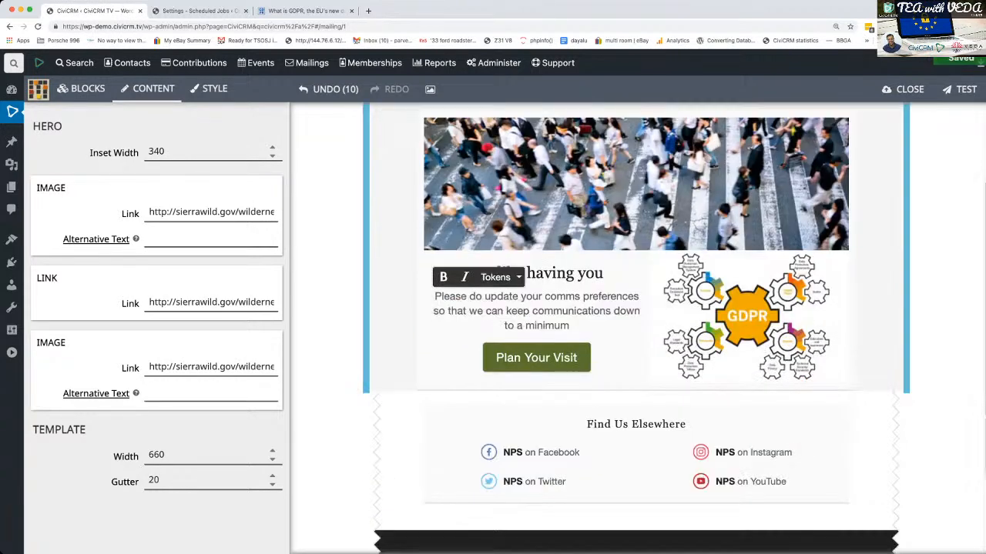
scroll(636, 327, "down", 3)
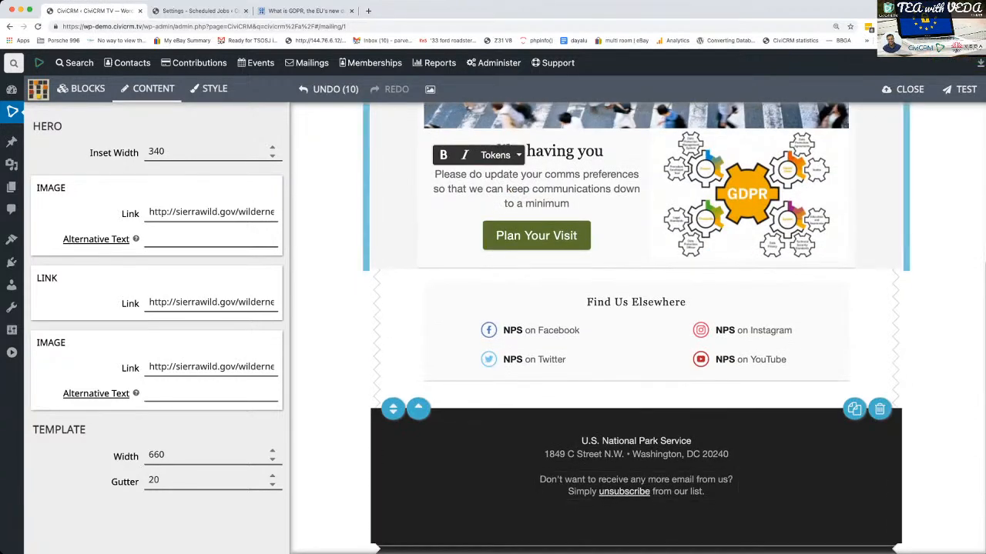
scroll(636, 328, "up", 6)
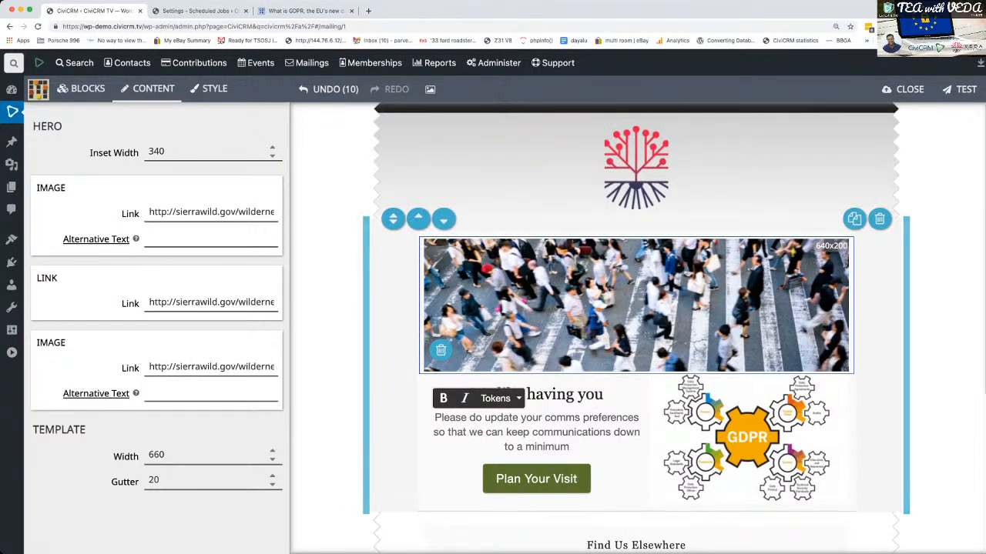
scroll(636, 328, "down", 2)
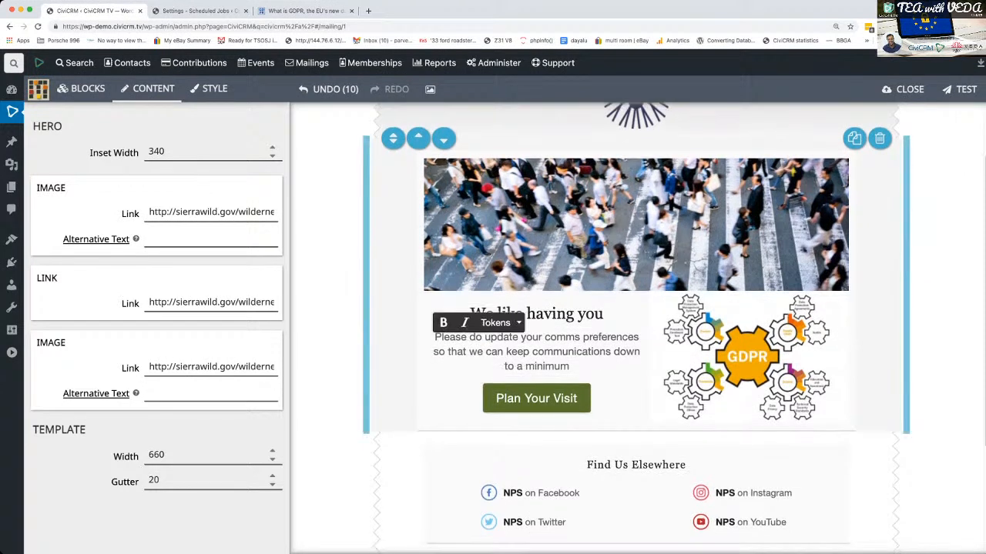
scroll(635, 328, "down", 1)
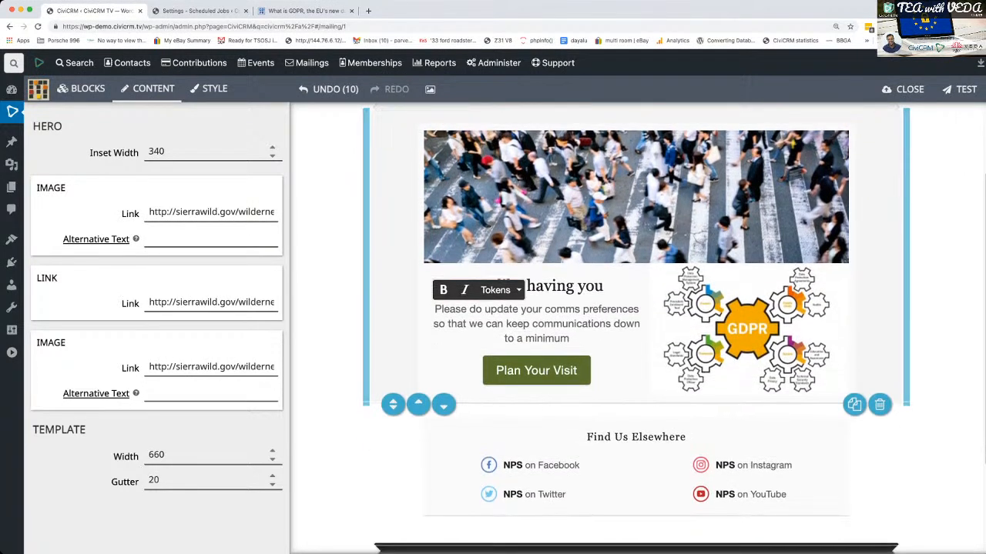
left_click(536, 371)
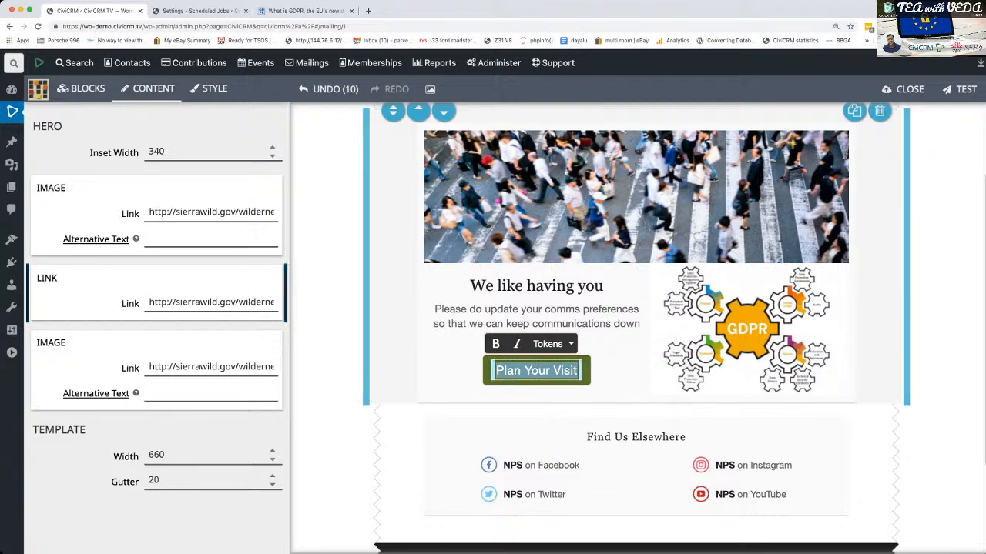
type("Update your comm")
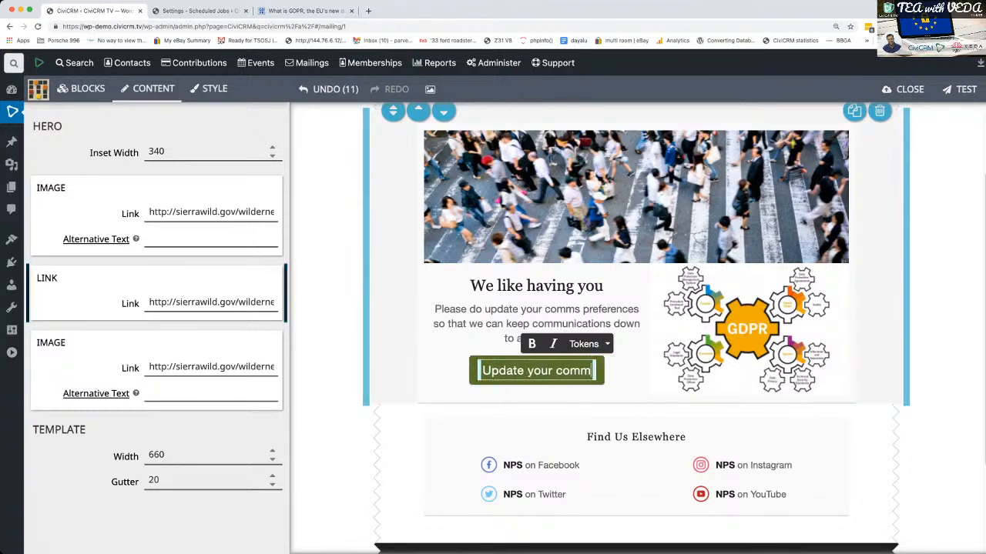
type("nicatio")
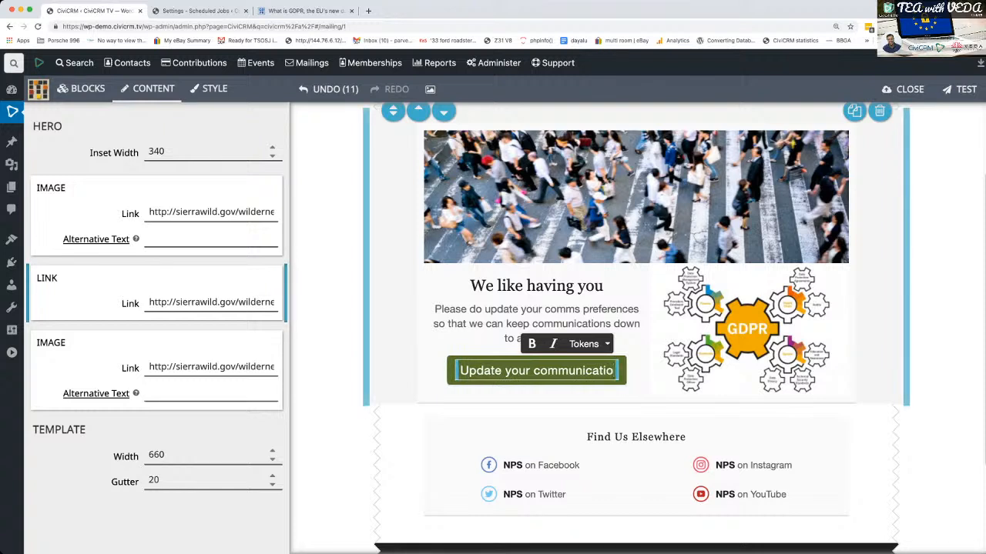
key("BackSpace")
key("BackSpace")
key("BackSpace")
key("BackSpace")
key("BackSpace")
key("BackSpace")
key("BackSpace")
key("BackSpace")
key("BackSpace")
key("BackSpace")
key("BackSpace")
key("BackSpace")
key("BackSpace")
key("BackSpace")
key("BackSpace")
key("BackSpace")
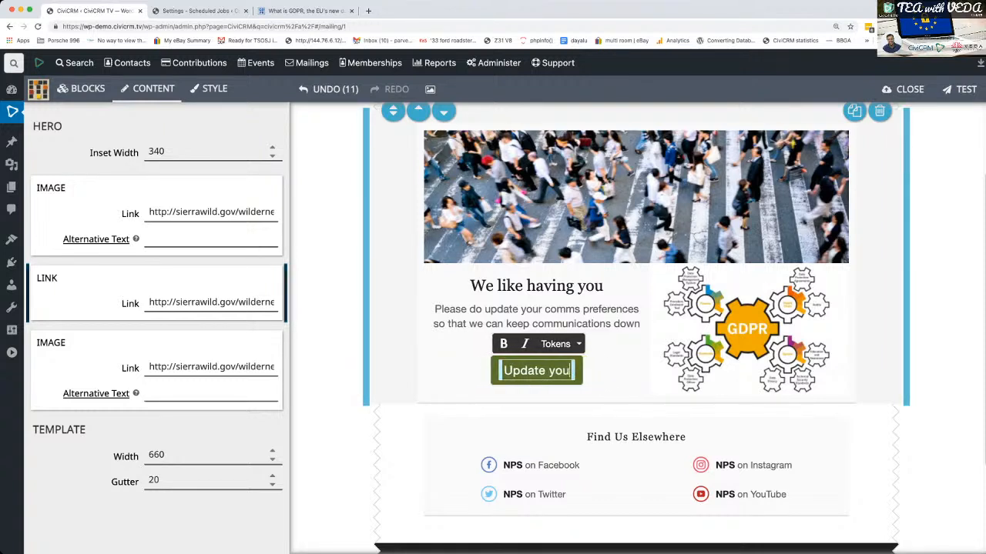
key("BackSpace")
type("Pref")
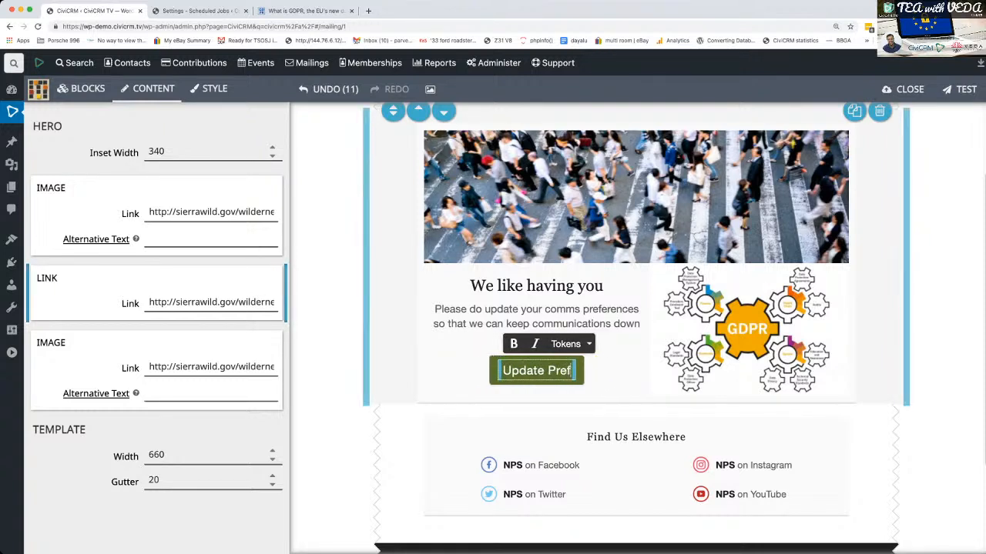
type("erences")
key("Escape")
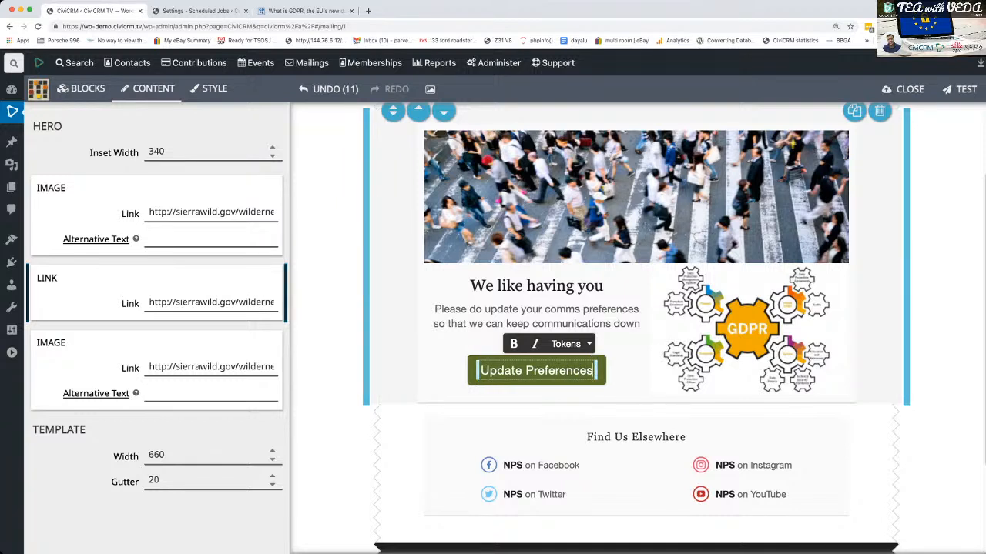
- Insert the Communication Preferences URL (Bulk Mailing) token at the end of the hero block's paragraph
left_click(537, 371)
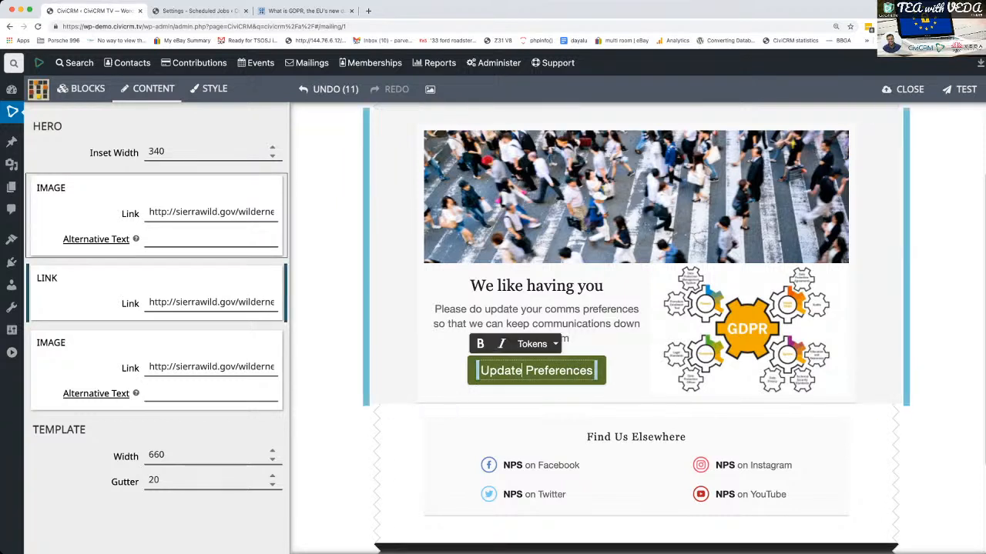
triple_click(193, 302)
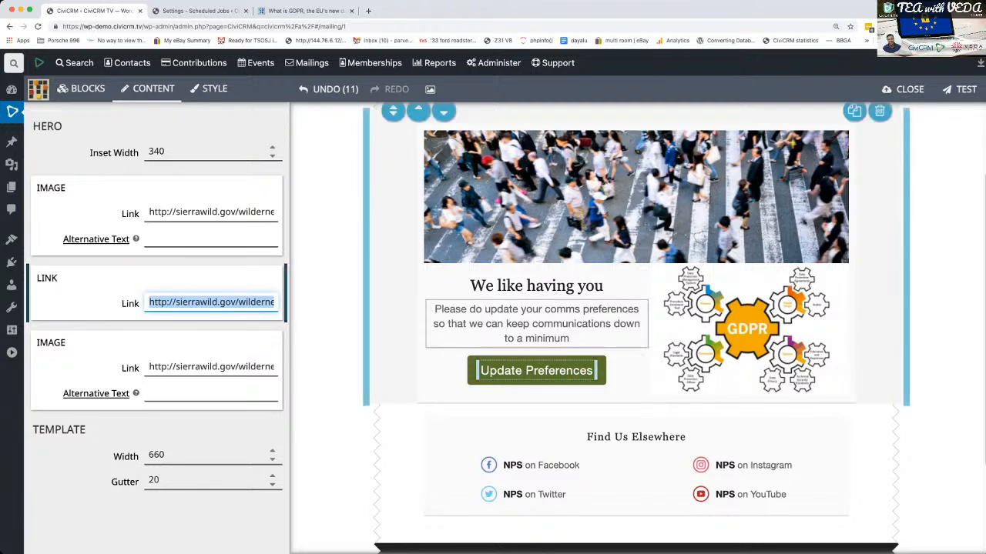
left_click(570, 338)
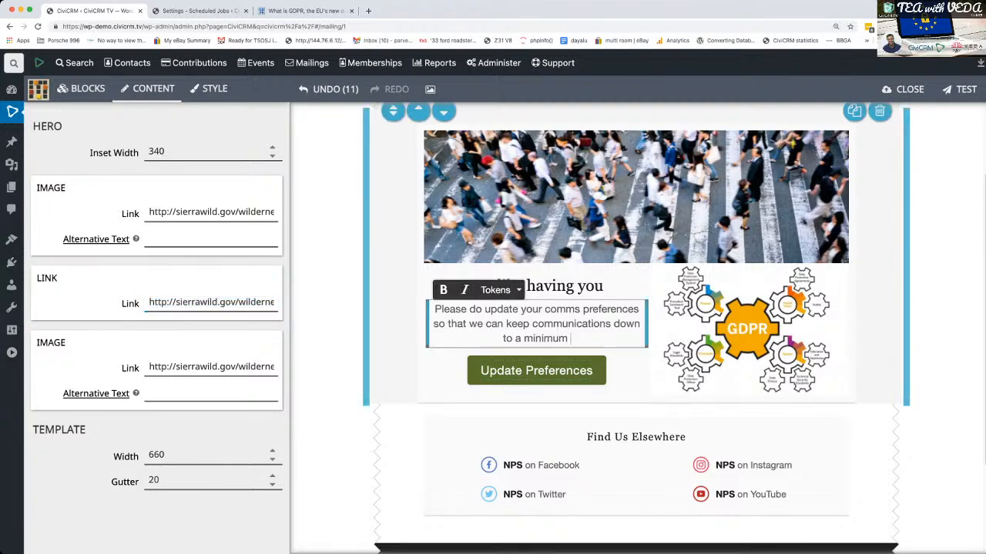
left_click(495, 290)
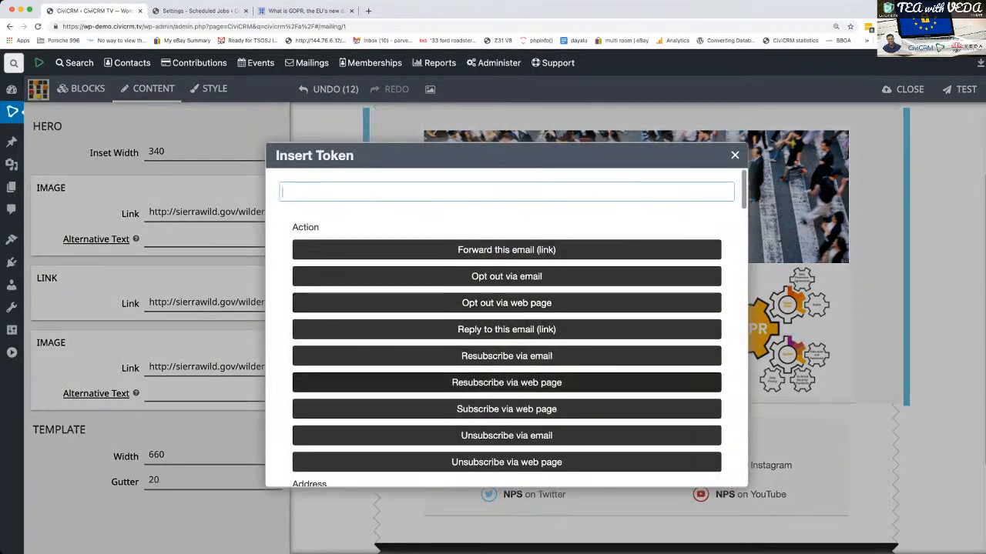
type("comm")
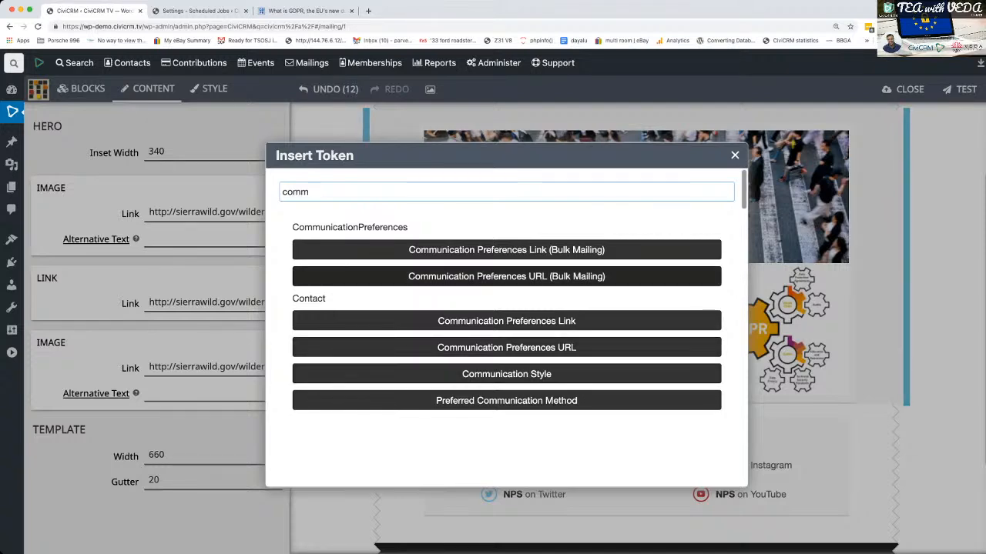
left_click(505, 276)
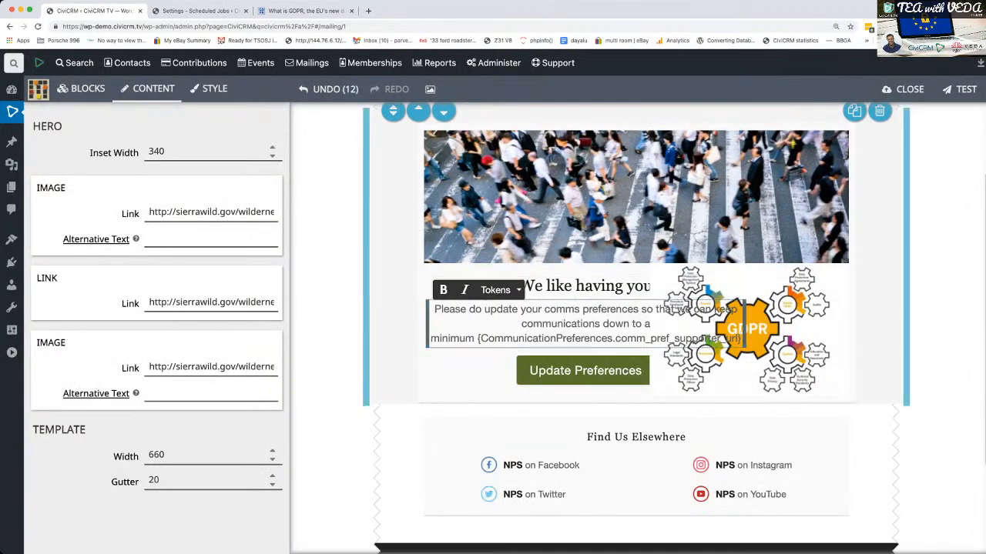
- Remove the communication preferences token from the hero paragraph and undo the paragraph's text edits
left_click_drag(478, 339, 742, 339)
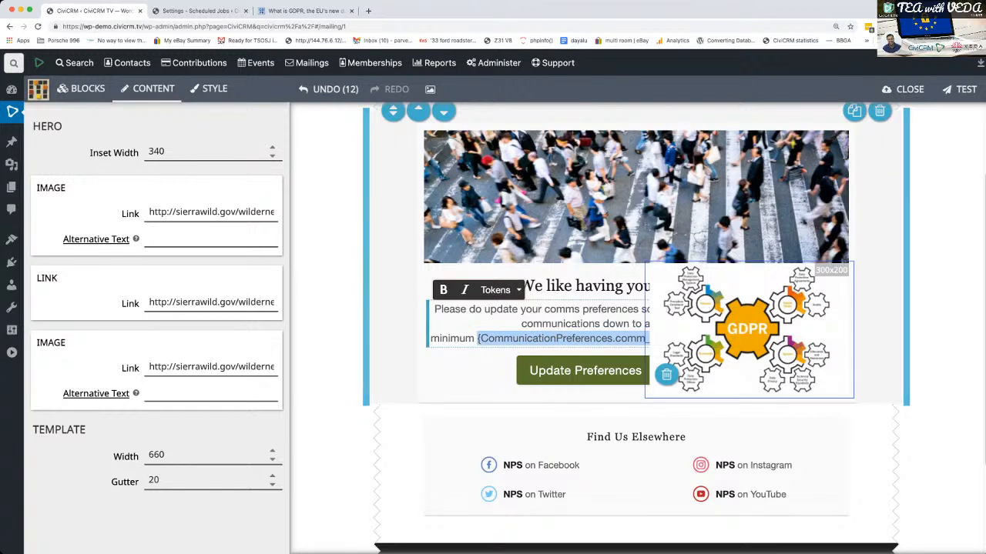
key("BackSpace")
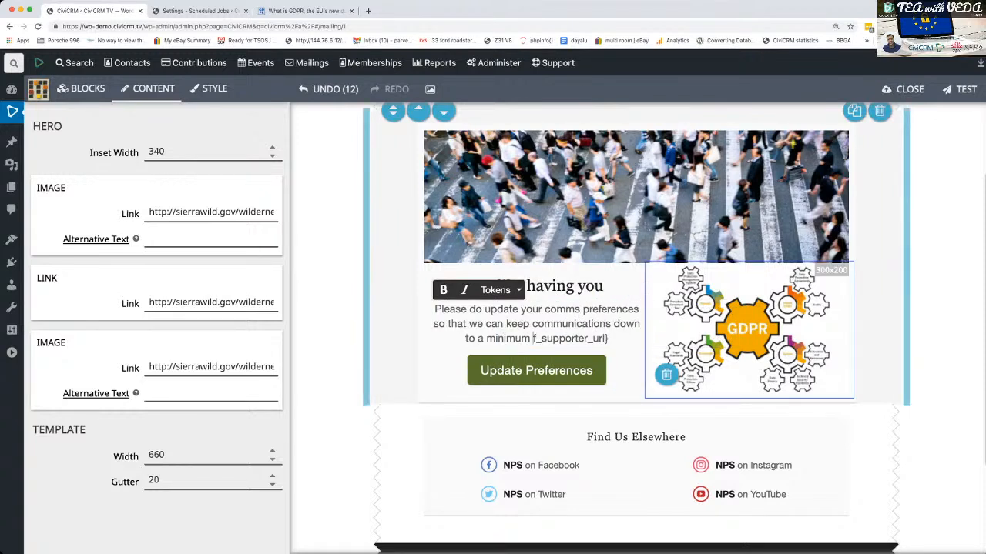
key("BackSpace")
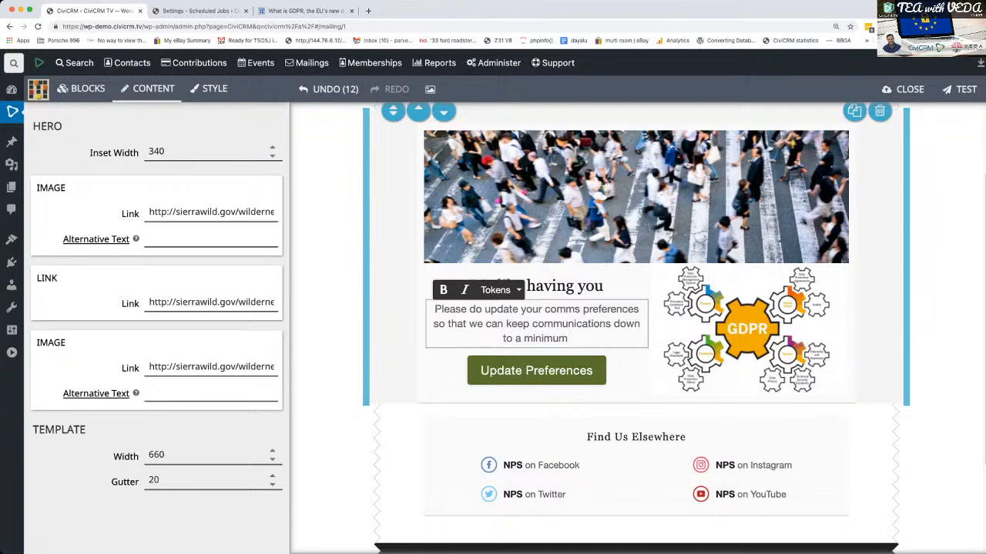
key("super+z")
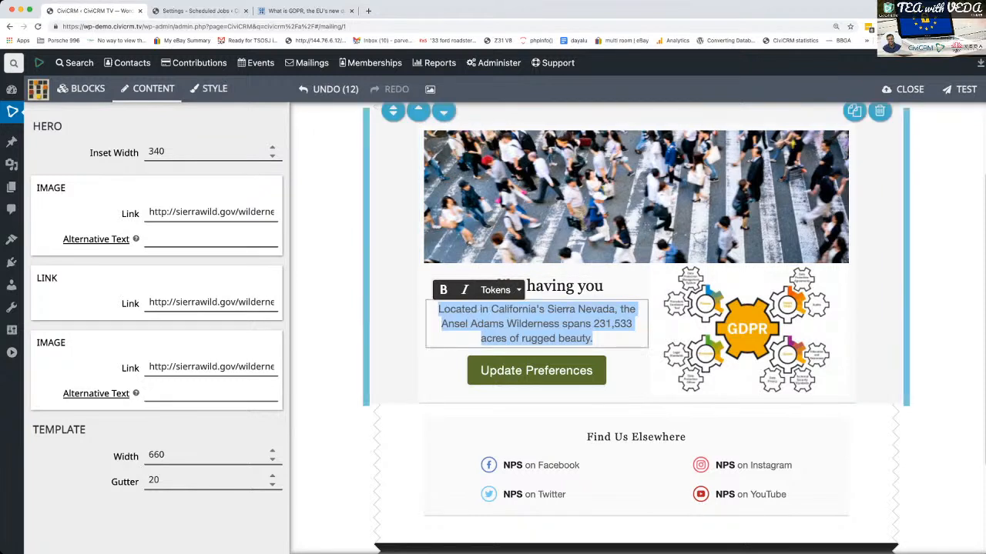
- Replace the hero block's paragraph with "Please do fill in your preferences"
type("Please ")
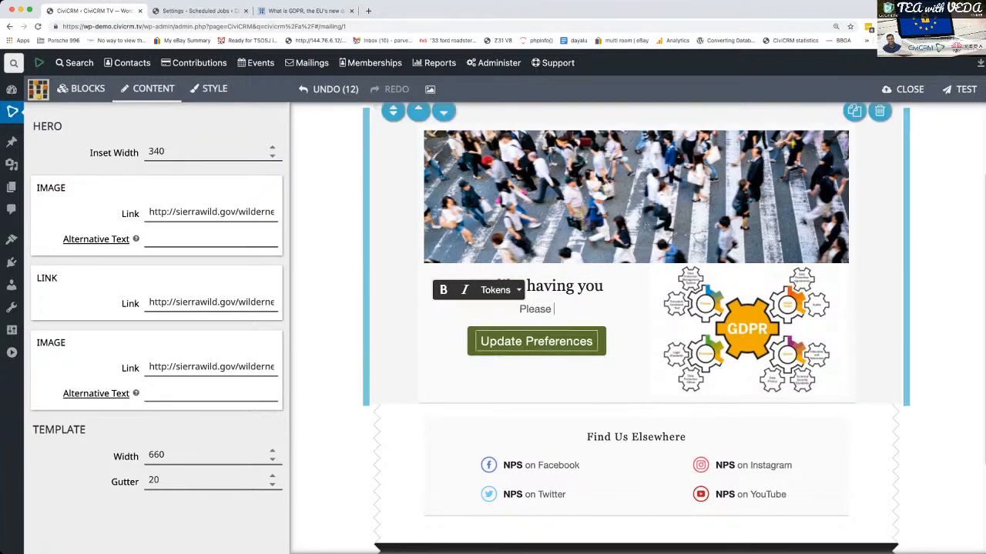
type("do fill in your ")
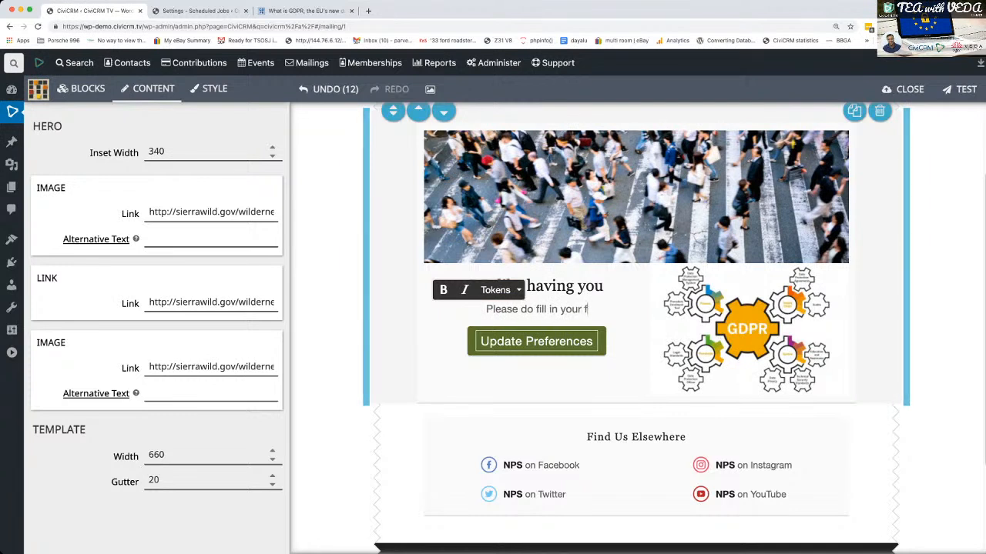
type("preferences")
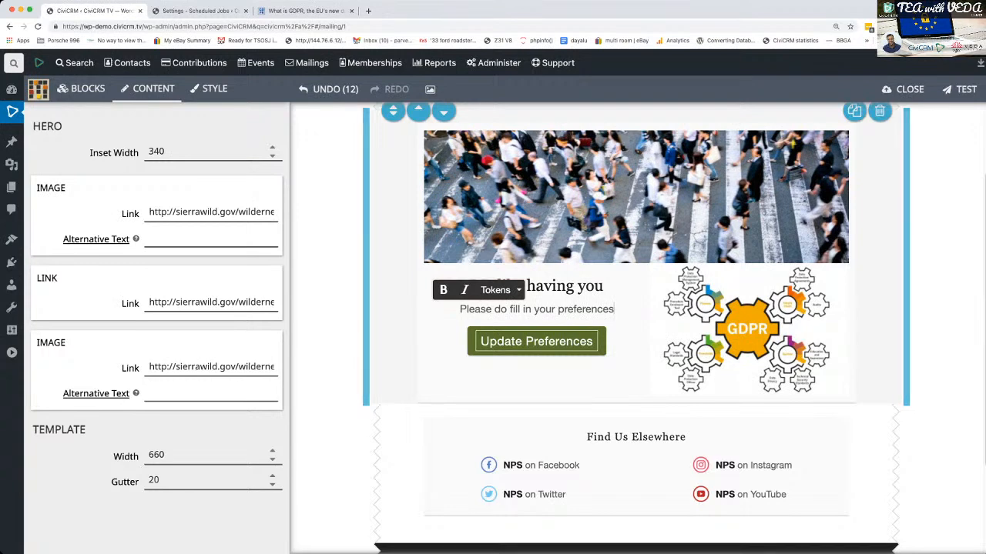
- Add the Communication Preferences URL (Bulk Mailing) token after the word "preferences" in the hero paragraph
left_click(495, 290)
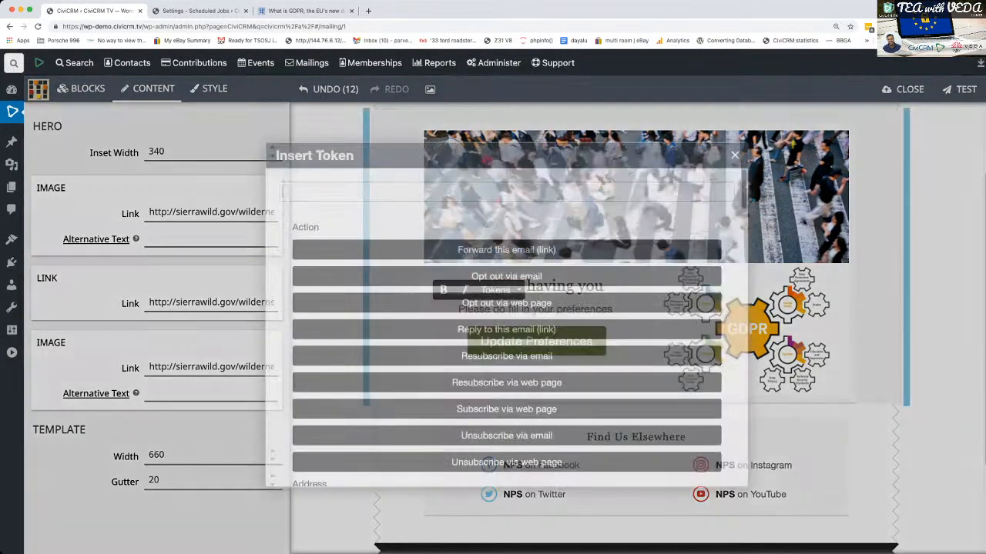
type("co")
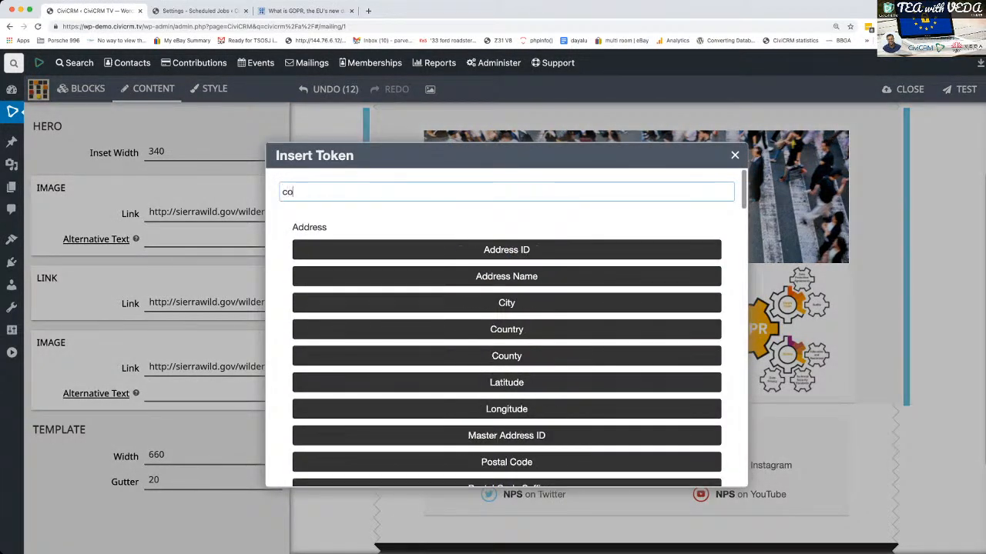
type("mm")
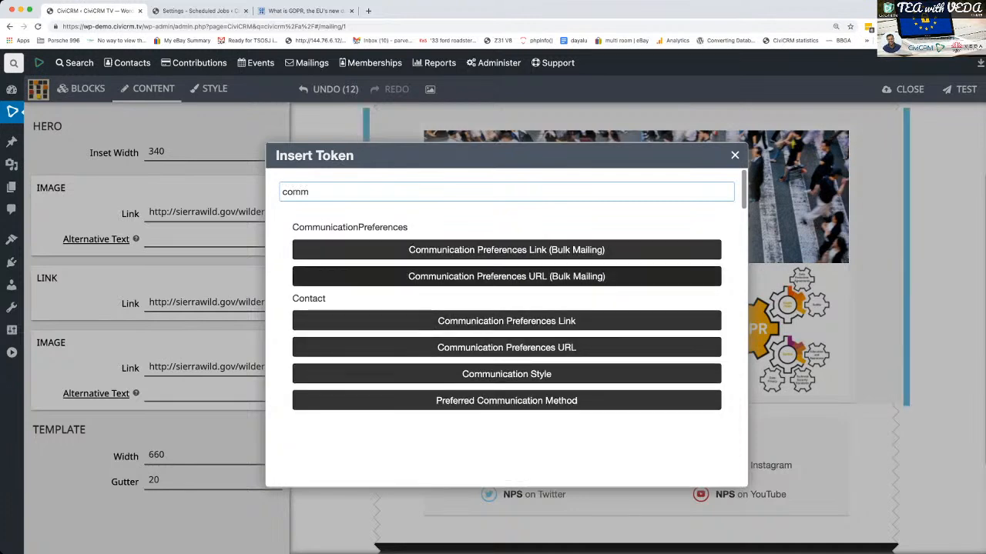
left_click(506, 276)
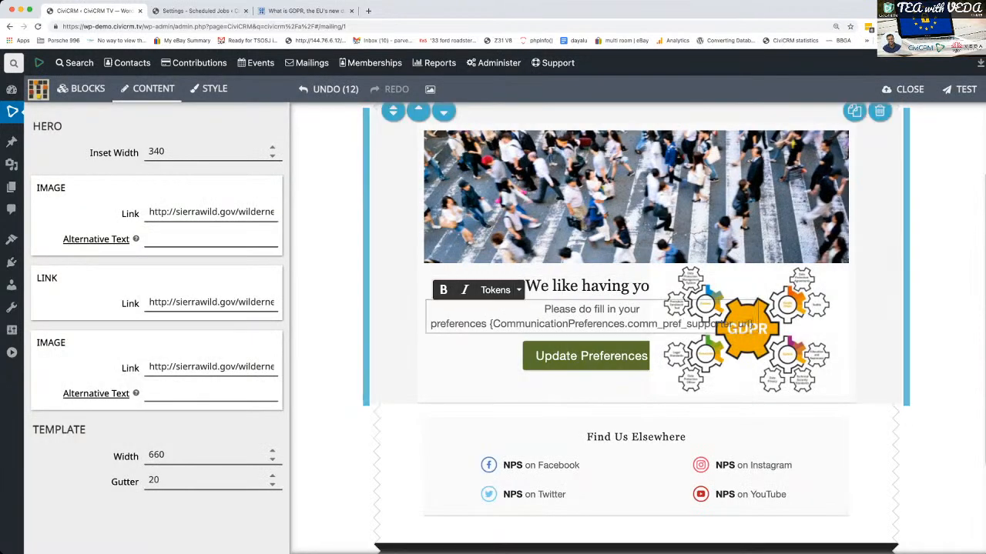
- Copy the {CommunicationPreferences.comm_pref_supporter_url} token from the paragraph and make it the link of the Update Preferences button
left_click_drag(490, 324, 754, 324)
key("ctrl+c")
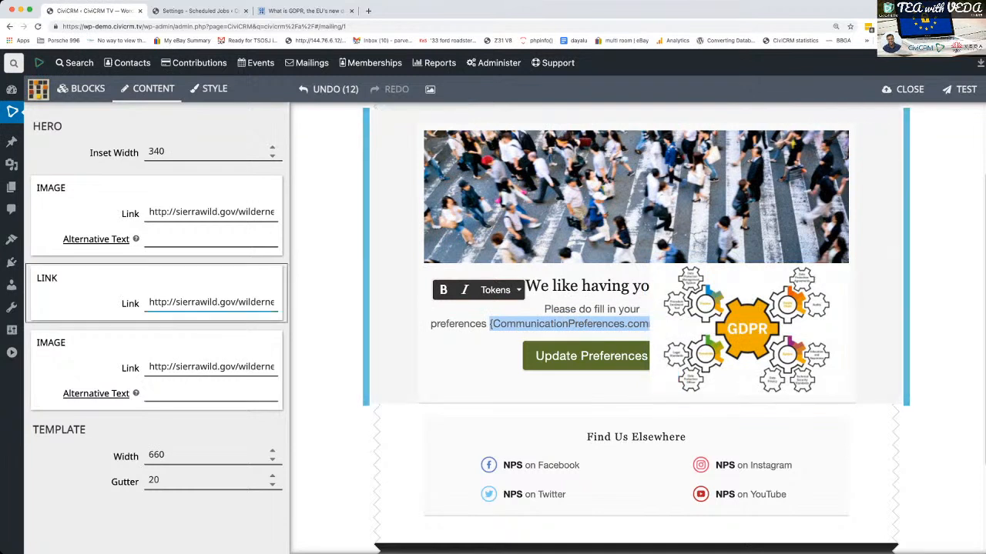
left_click(211, 302)
key("ctrl+a")
key("ctrl+v")
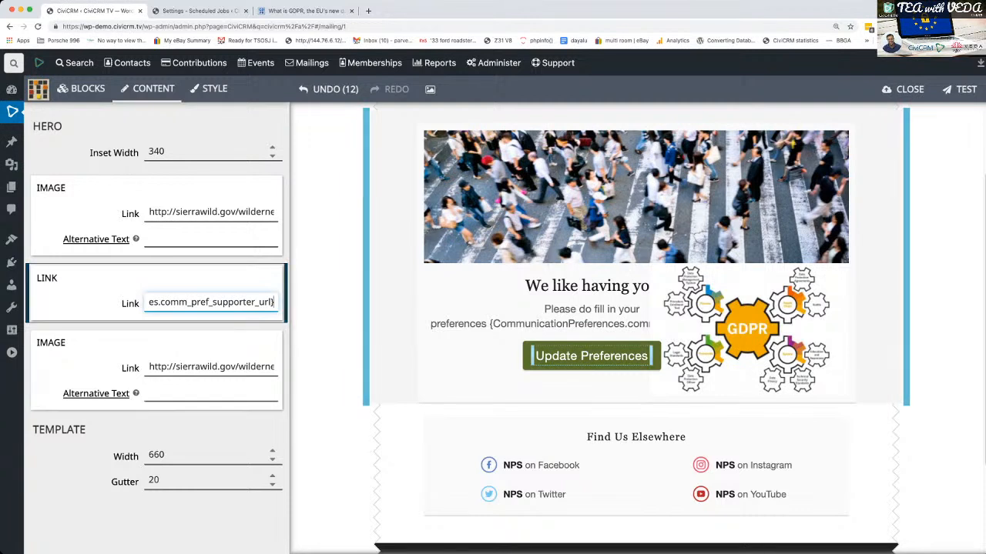
key("Home")
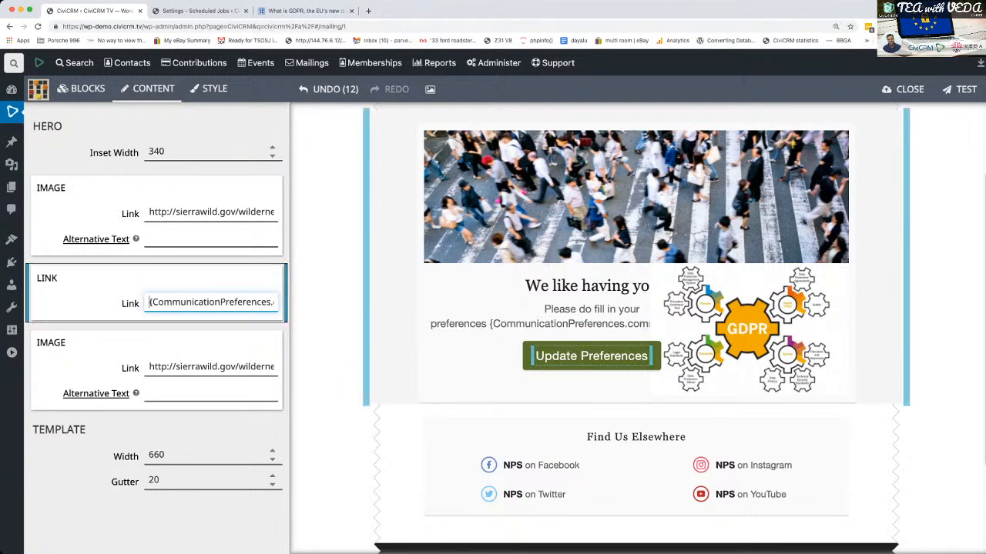
- Delete the URL token from the hero paragraph, leaving only "Please do fill in your preferences"
left_click(493, 324)
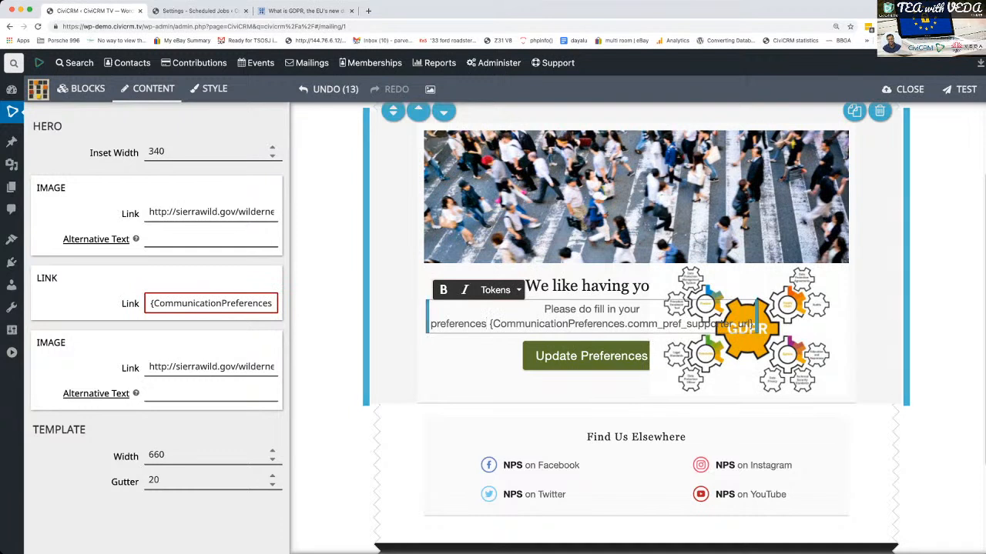
key("shift+End")
key("BackSpace")
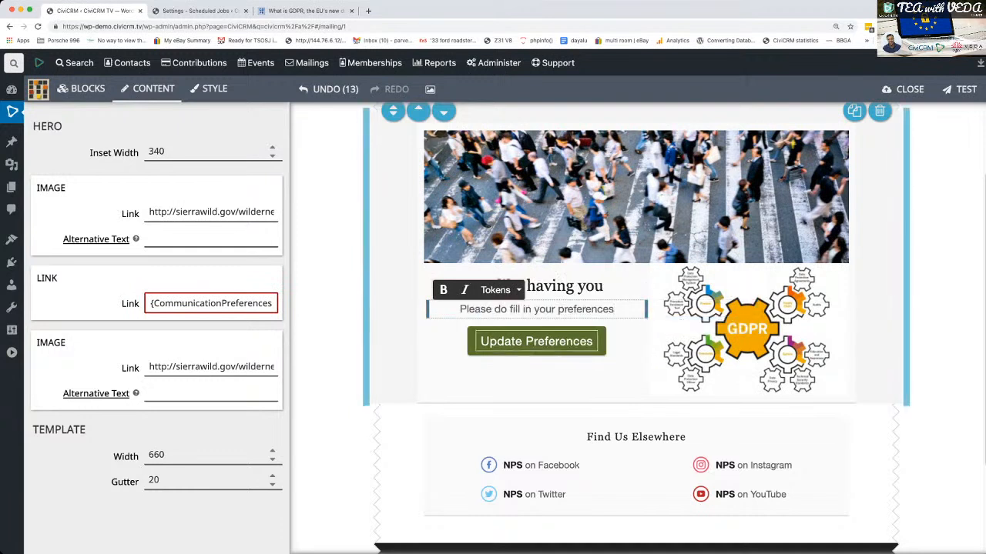
left_click(539, 378)
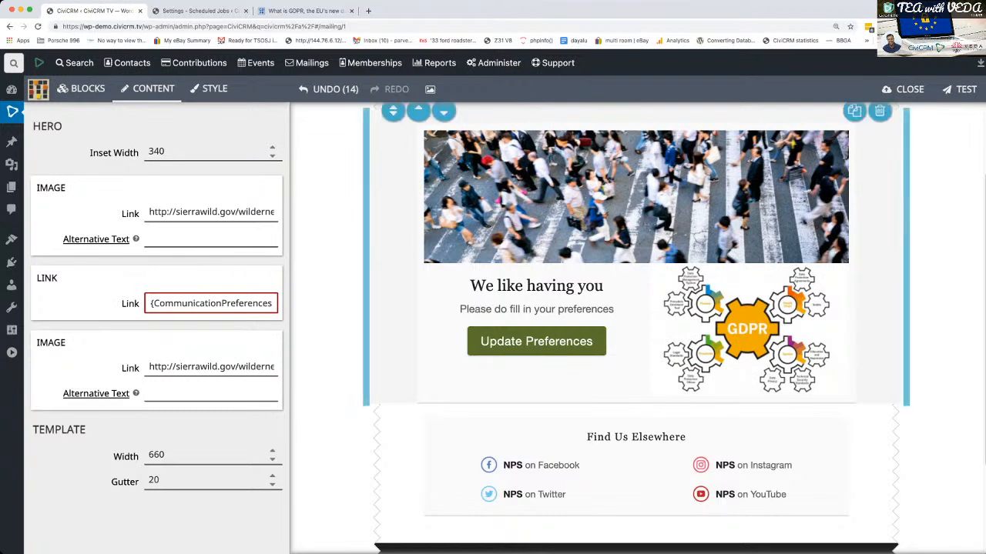
- Close the email design and return to the mailing's definition page
left_click(212, 304)
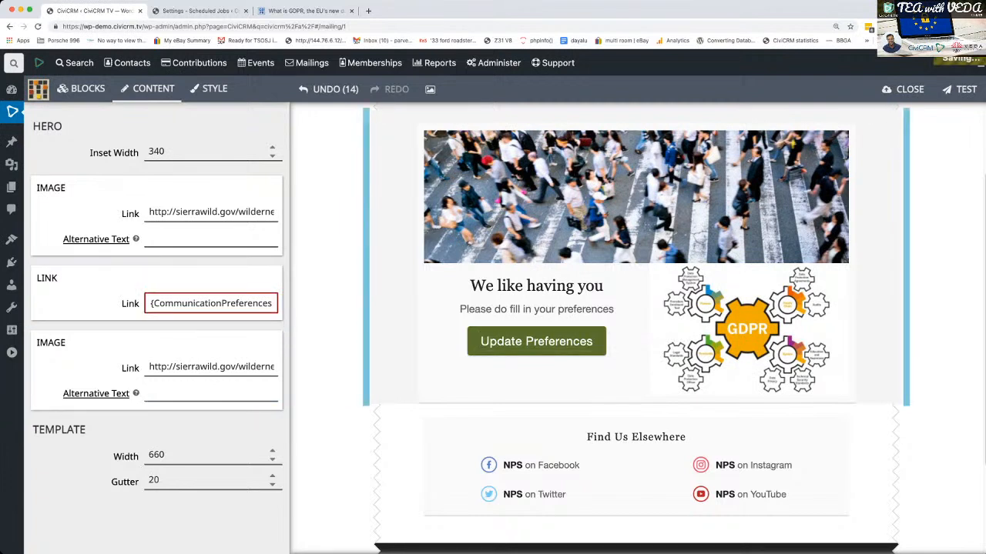
left_click(902, 90)
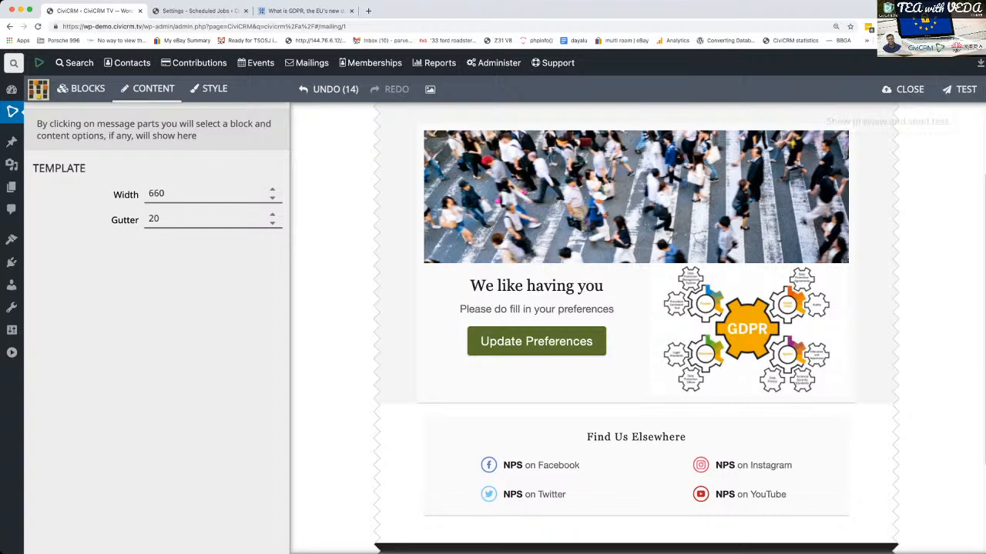
left_click(902, 89)
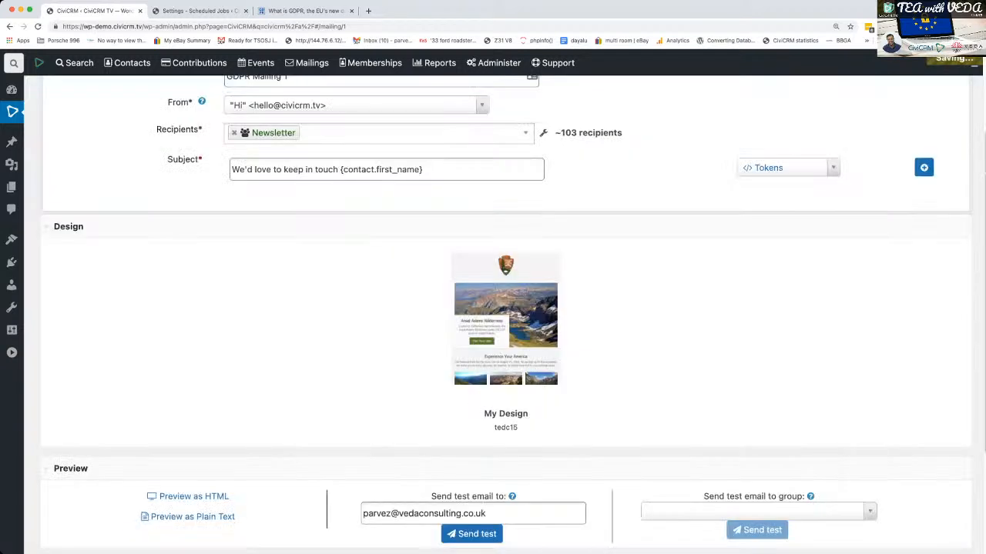
scroll(505, 308, "down", 2)
scroll(505, 308, "up", 4)
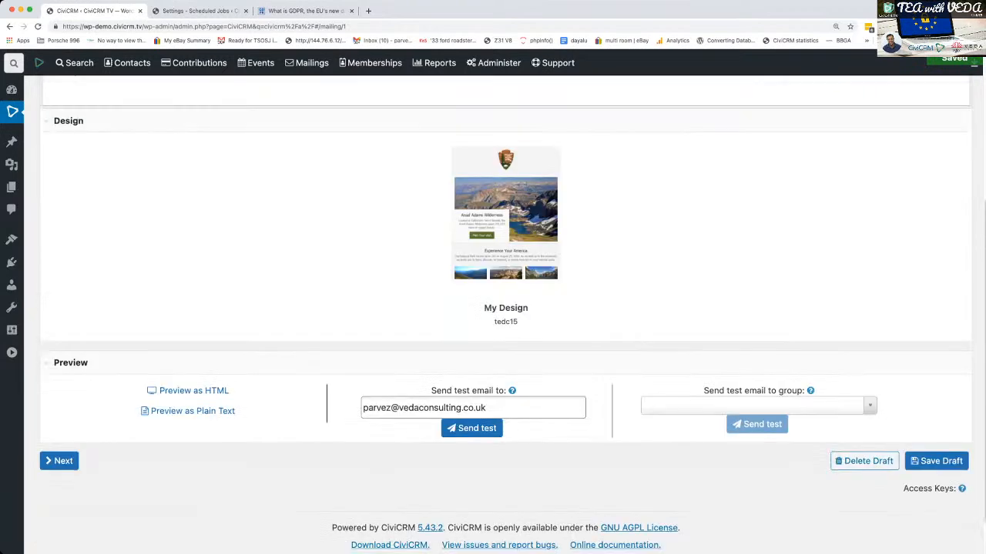
scroll(505, 308, "down", 4)
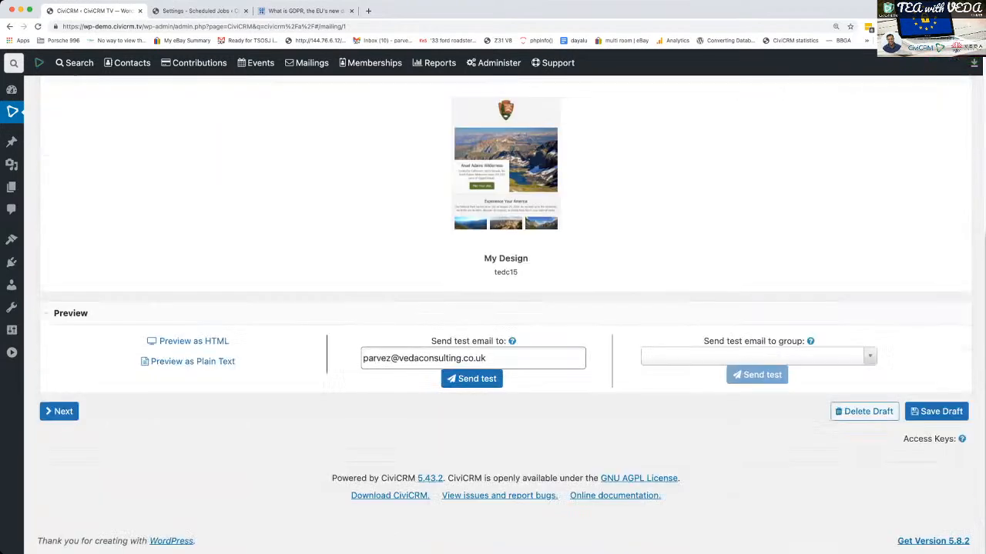
- Continue to the review and schedule stage and try to submit GDPR Mailing 1 for immediate sending
left_click(59, 411)
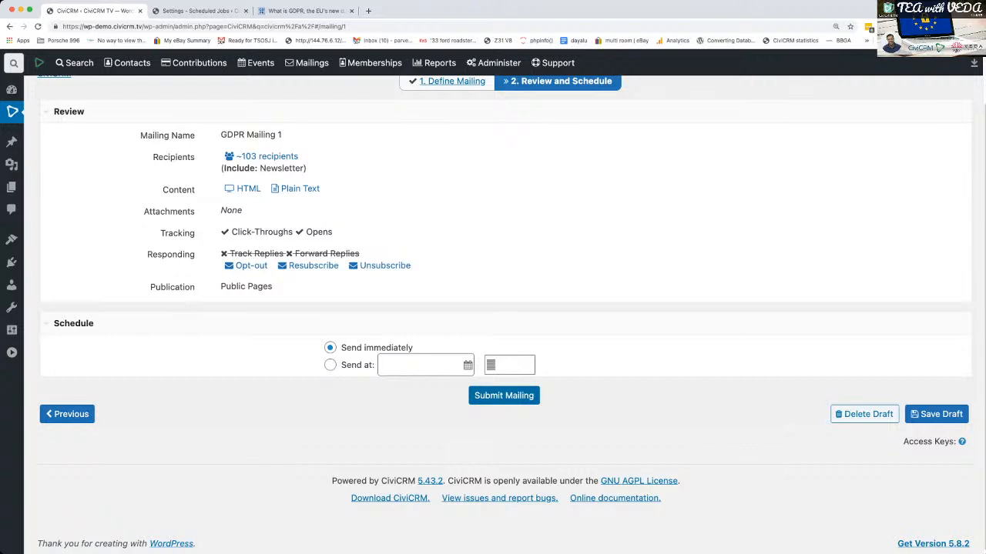
left_click(504, 395)
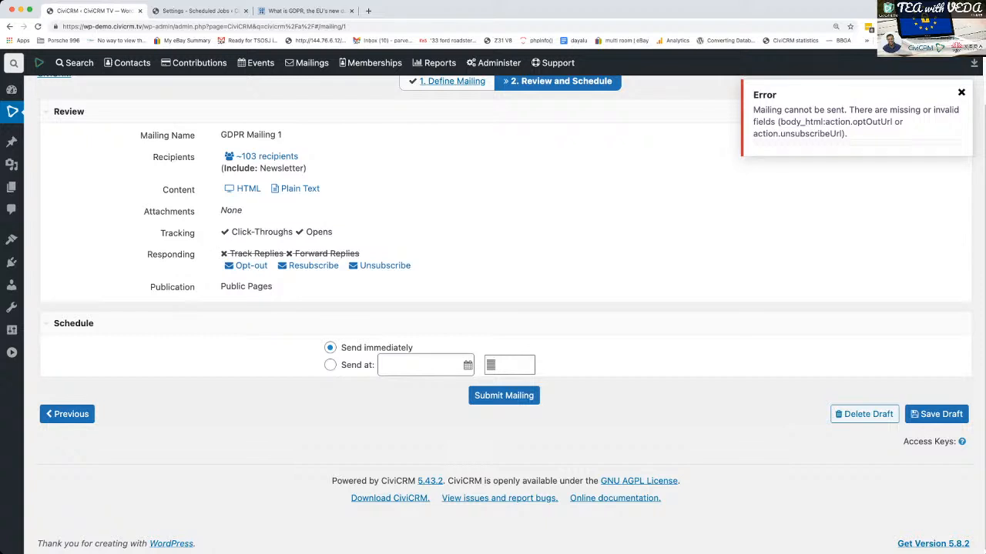
left_click(961, 93)
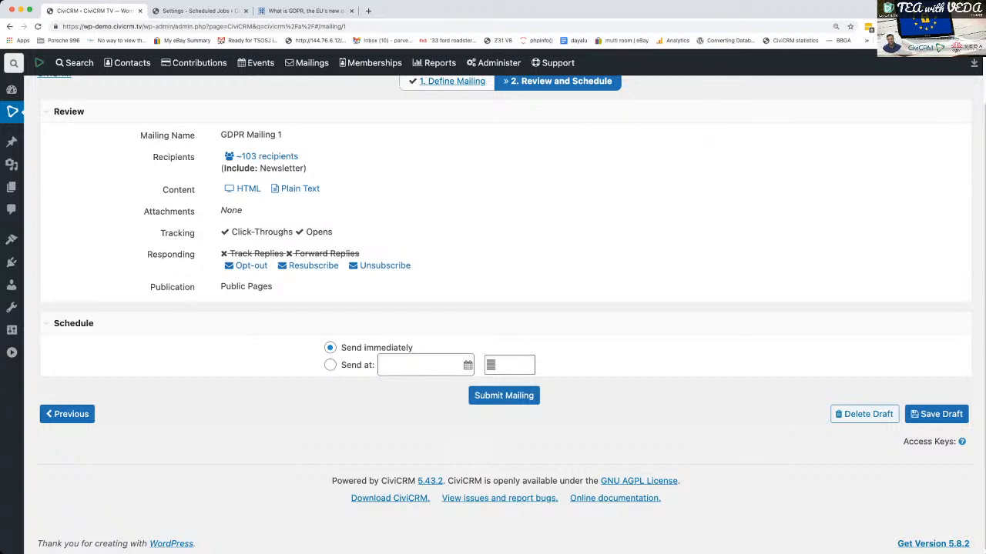
- Open the CiviMail Component Settings page in a separate browser tab
key("ctrl+Tab")
scroll(505, 316, "down", 1)
scroll(505, 316, "up", 1)
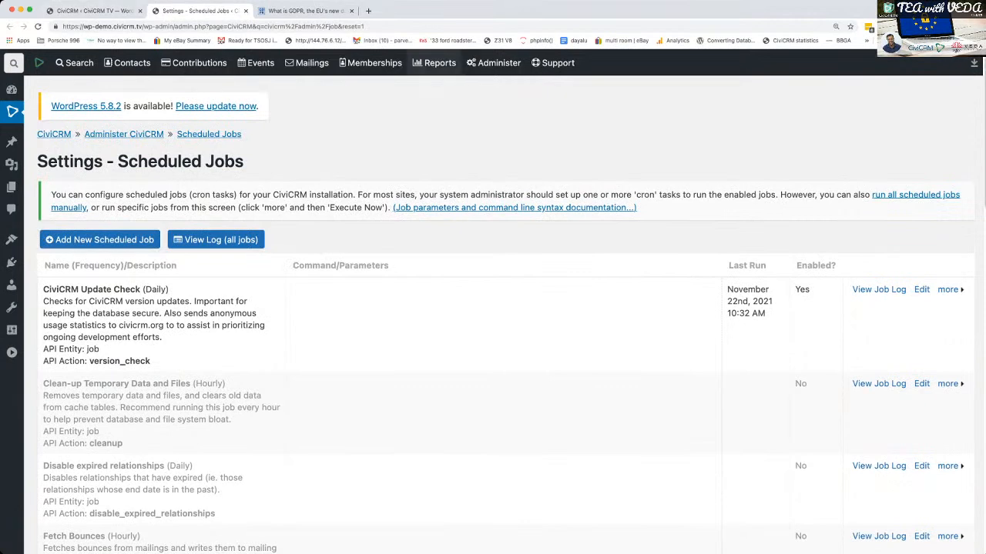
mouse_move(493, 64)
mouse_move(480, 285)
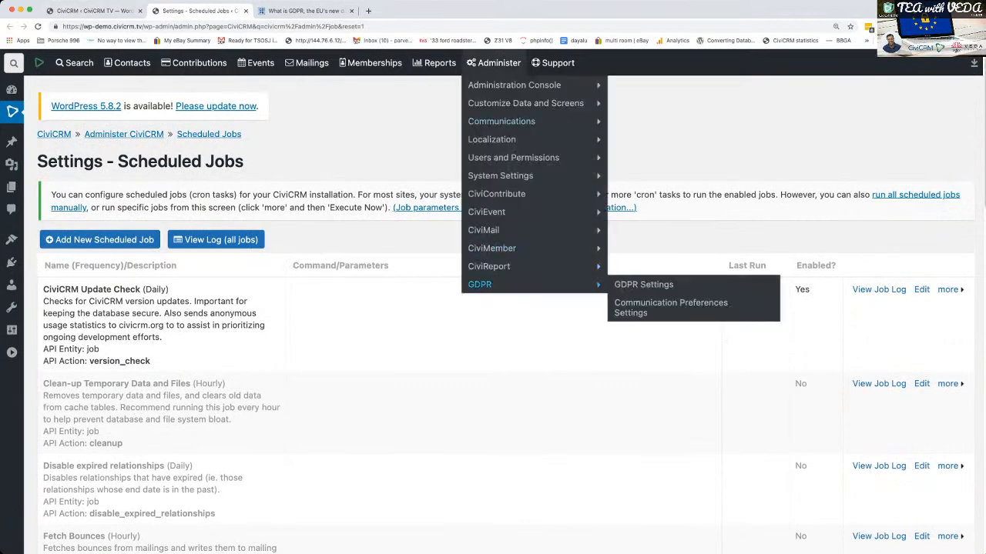
mouse_move(500, 175)
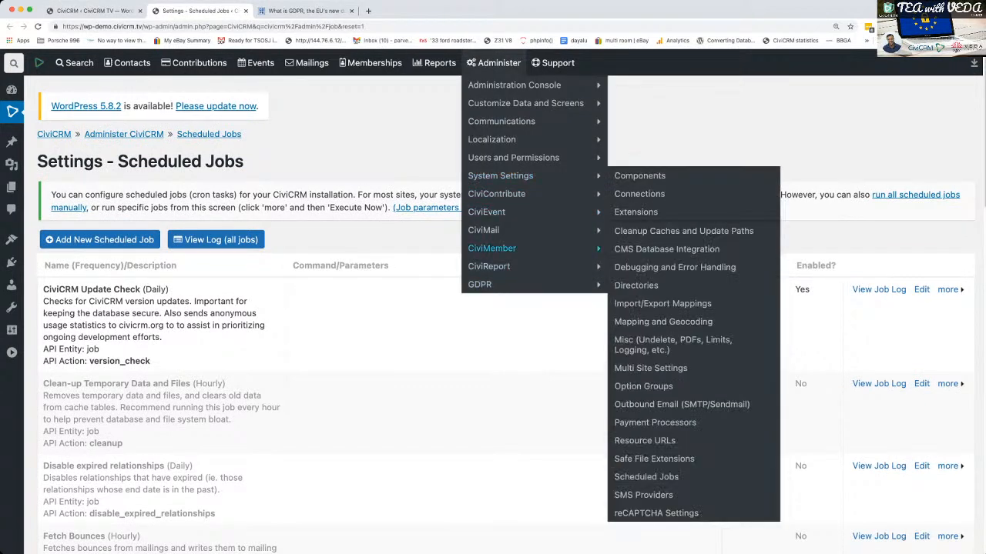
mouse_move(483, 231)
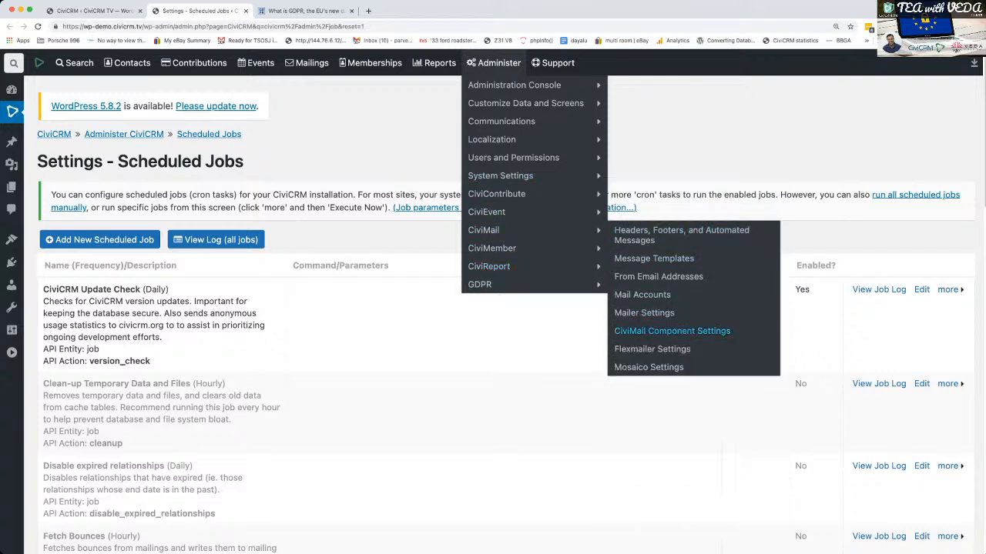
left_click(672, 331, "super")
left_click(302, 11)
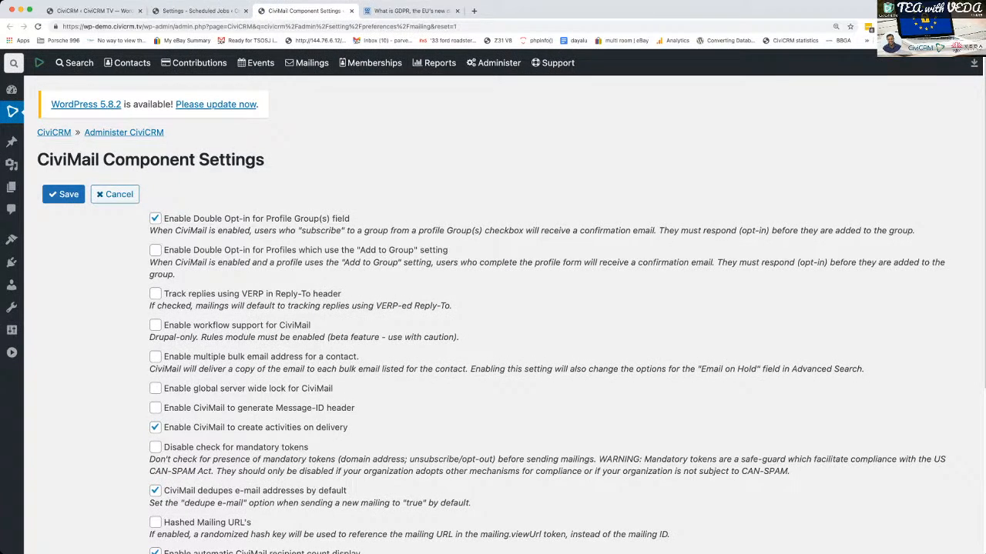
- Enable "Disable check for mandatory tokens" in the CiviMail component settings and save them
scroll(493, 308, "down", 3)
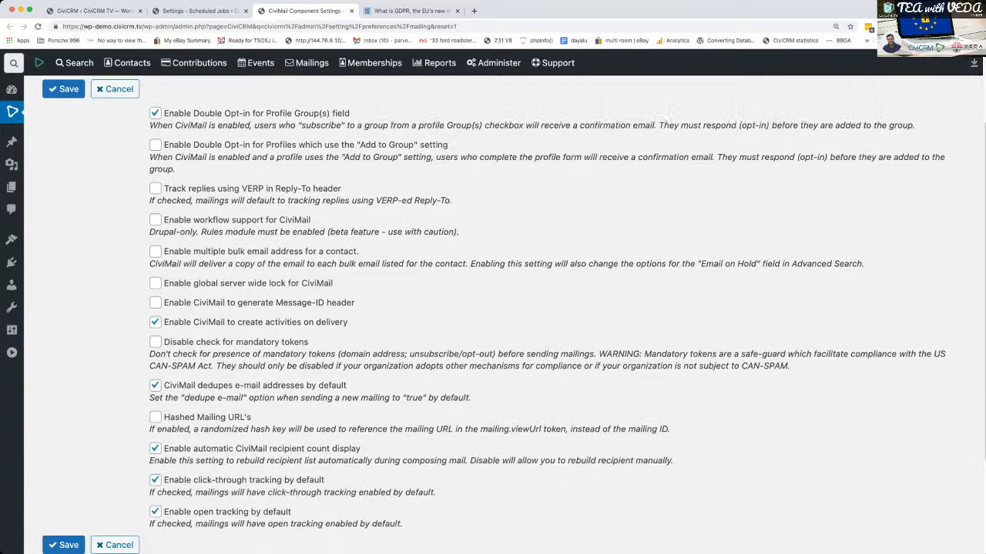
scroll(493, 308, "up", 1)
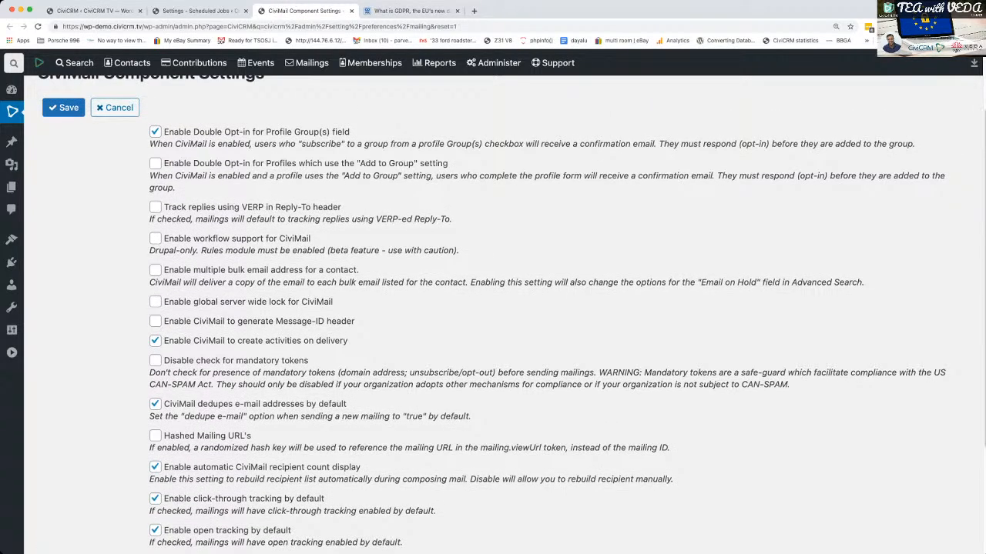
left_click(155, 361)
left_click_drag(150, 373, 790, 385)
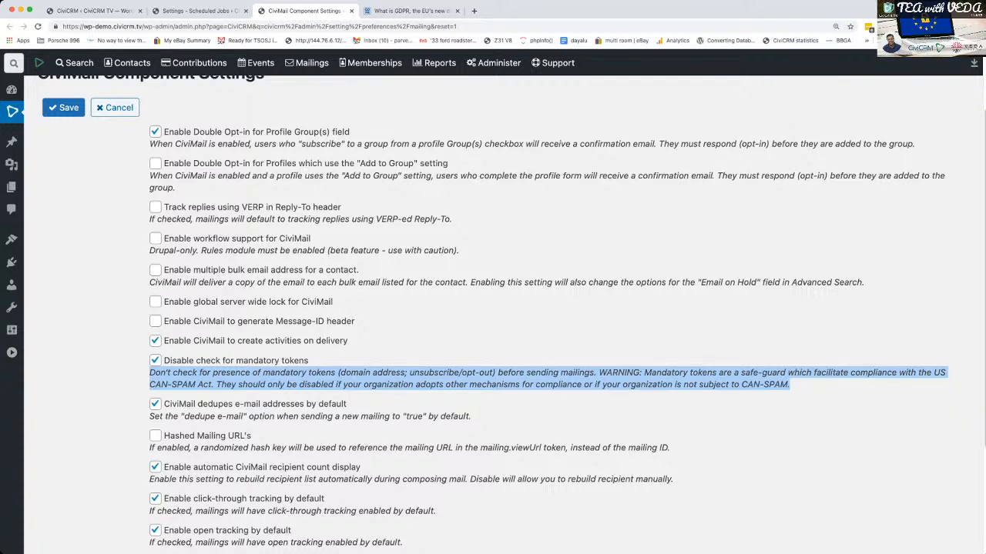
scroll(493, 308, "down", 3)
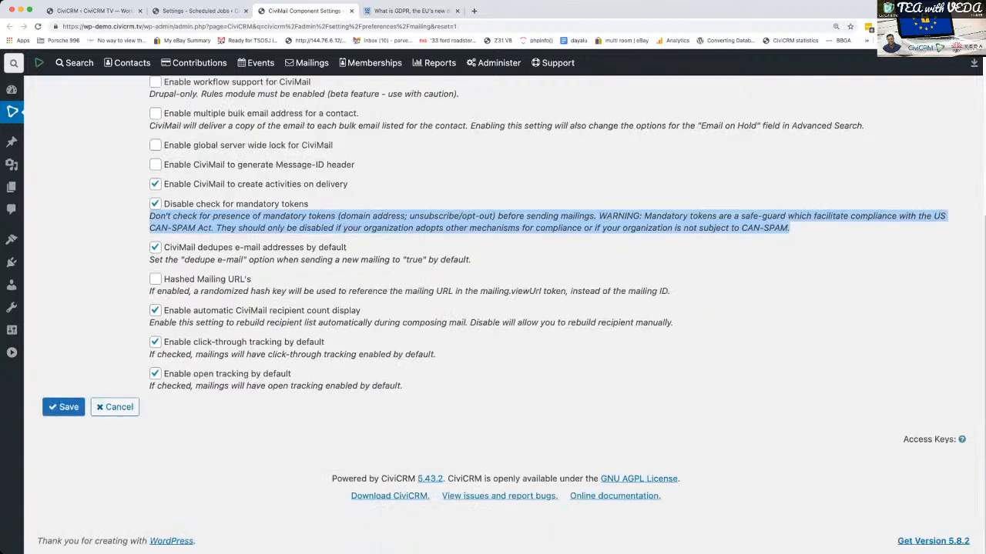
scroll(503, 315, "up", 1)
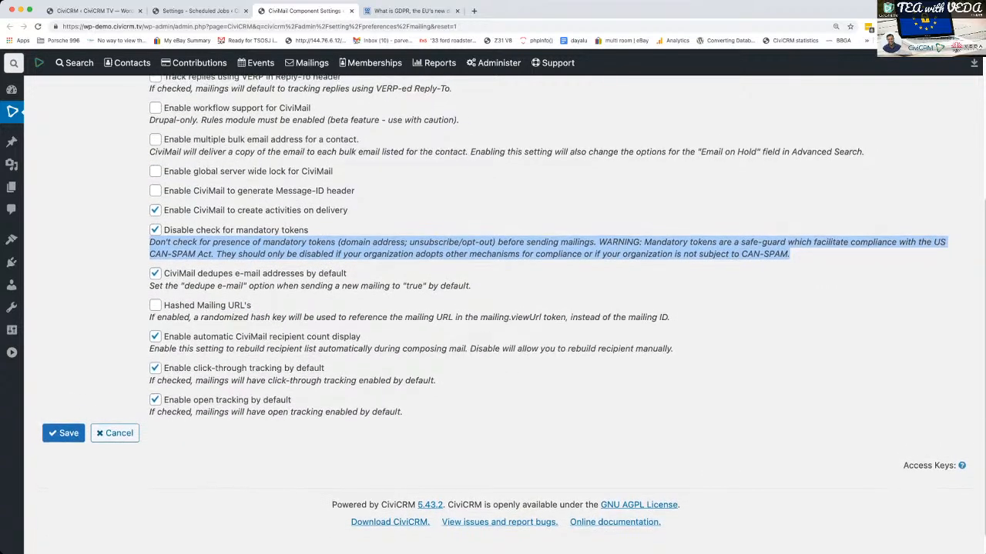
scroll(504, 308, "up", 1)
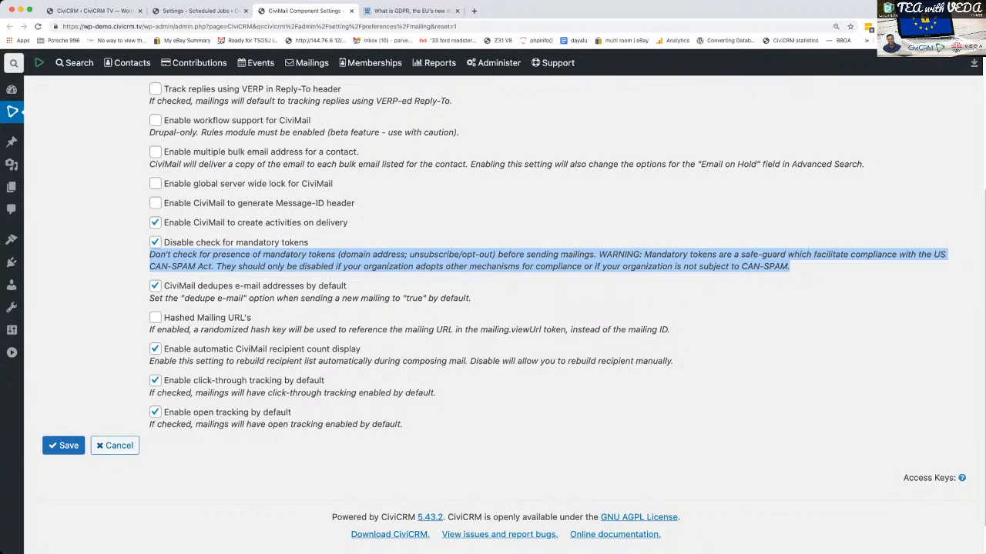
left_click(63, 445)
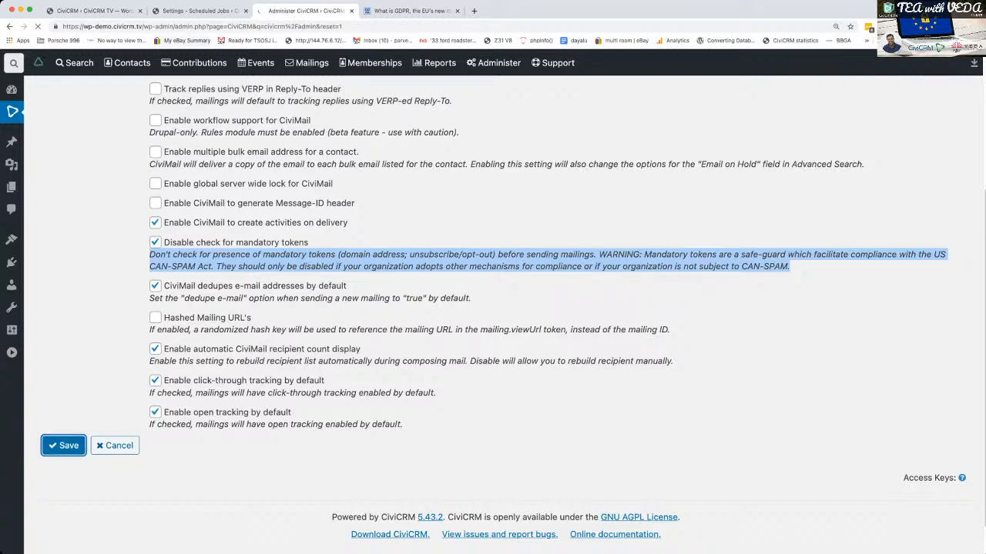
- Return to the GDPR Mailing 1 review stage and submit the mailing for immediate sending
left_click(99, 11)
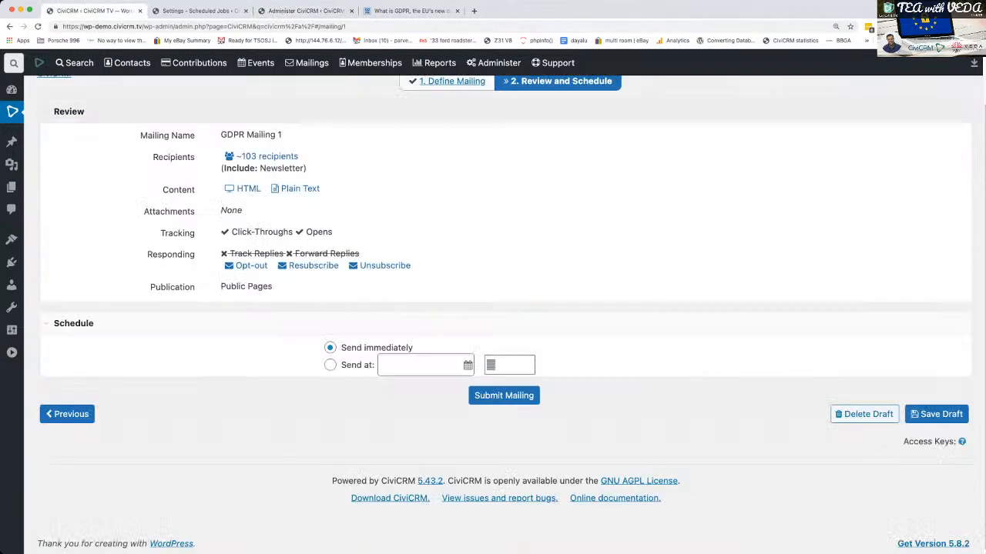
left_click(504, 396)
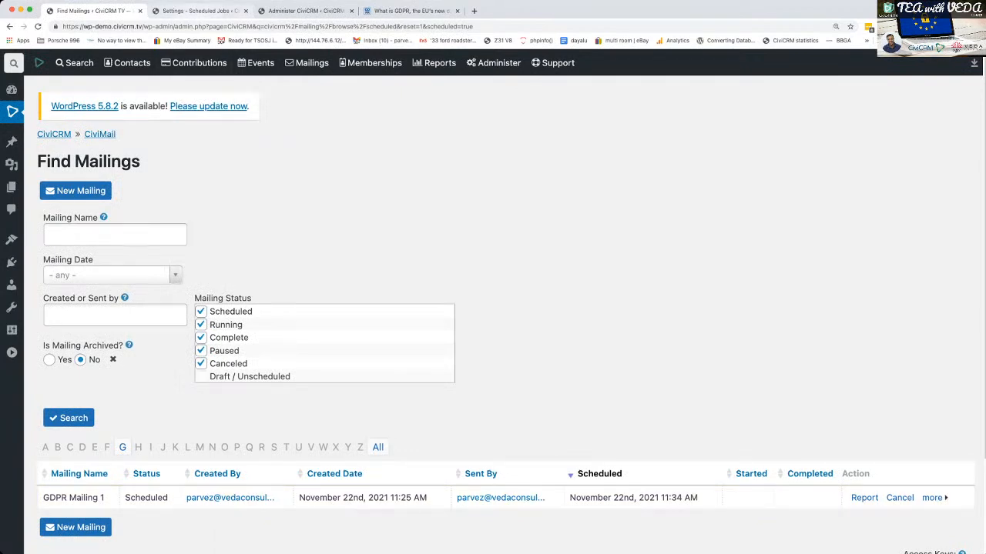
- Execute the Send Scheduled Mailings job from the scheduled jobs list and go back to the Find Mailings page
left_click(197, 11)
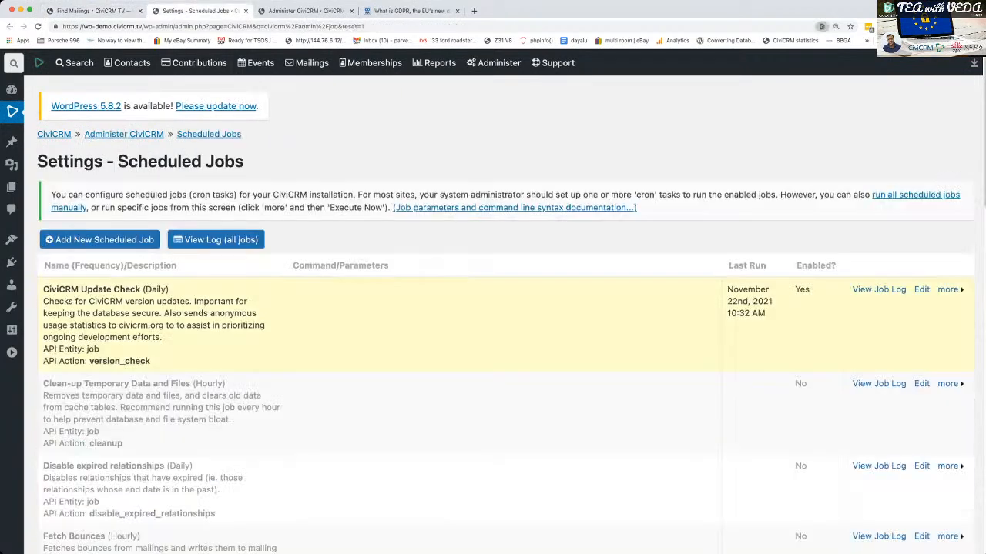
scroll(501, 316, "down", 15)
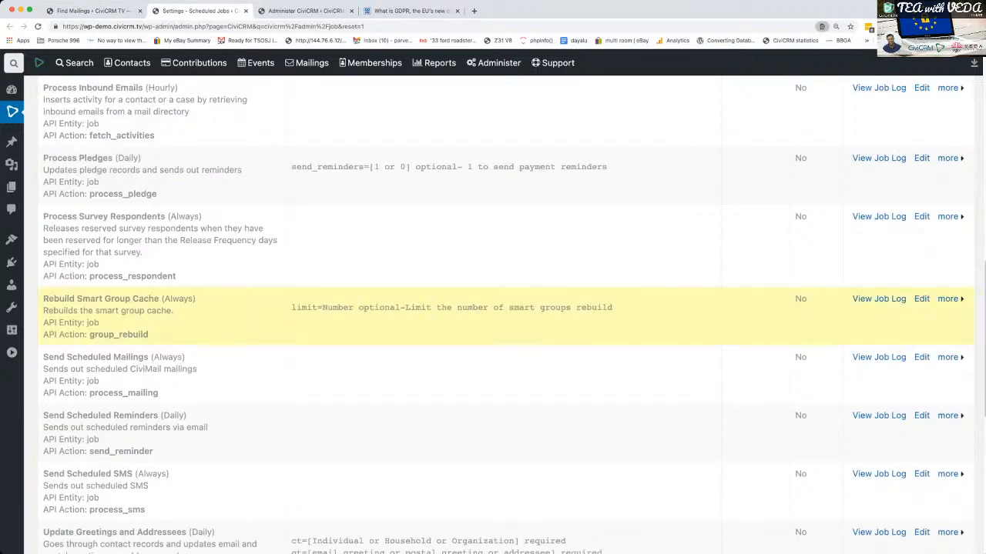
left_click(947, 357)
left_click(880, 375)
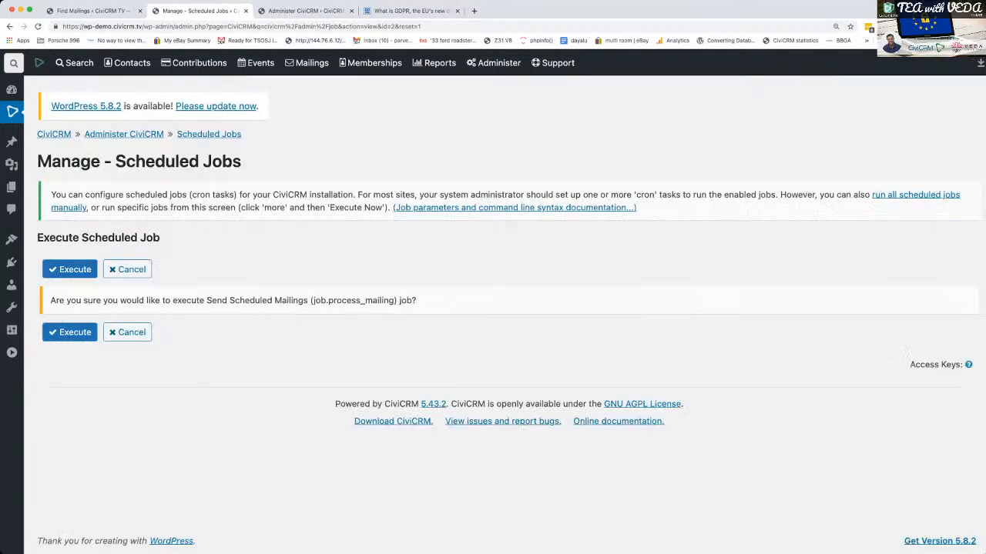
left_click(69, 332)
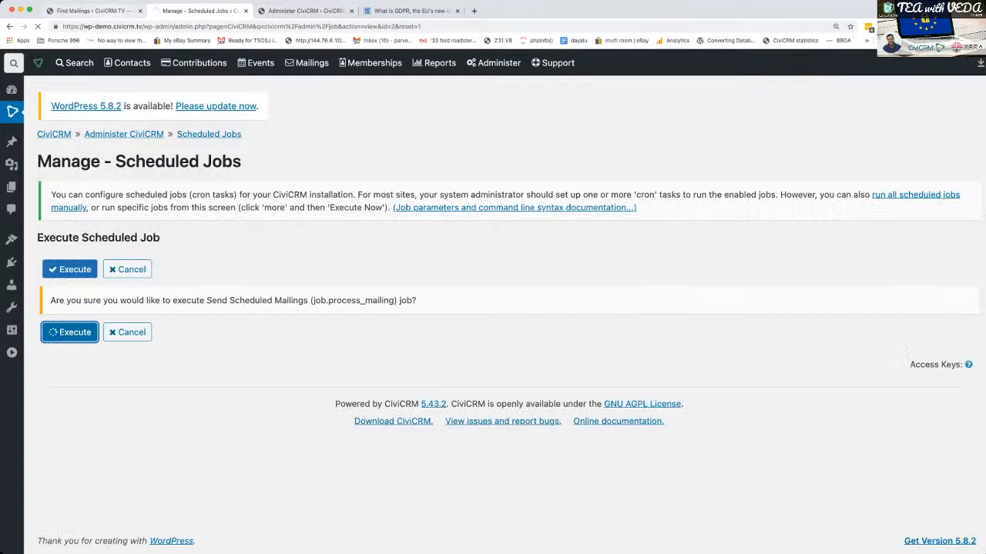
left_click(91, 11)
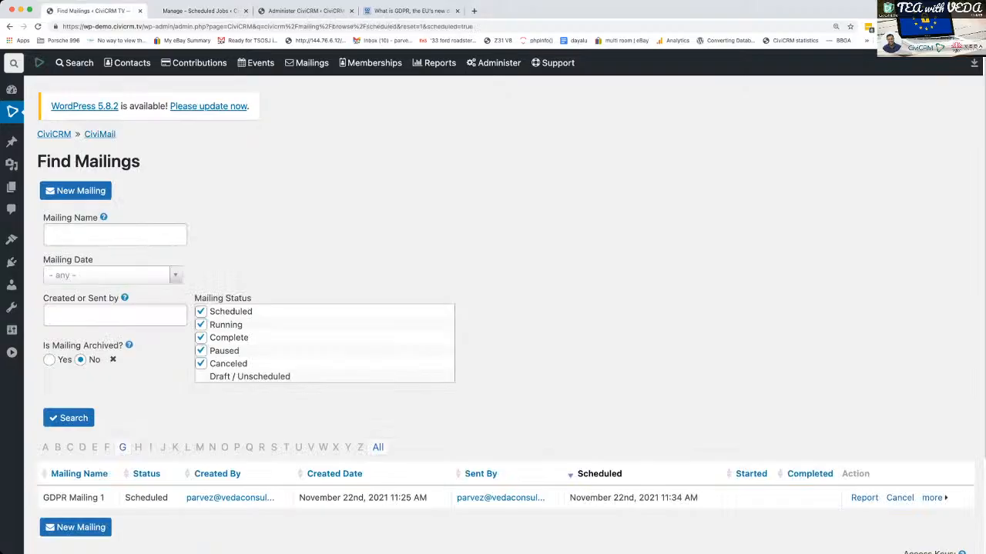
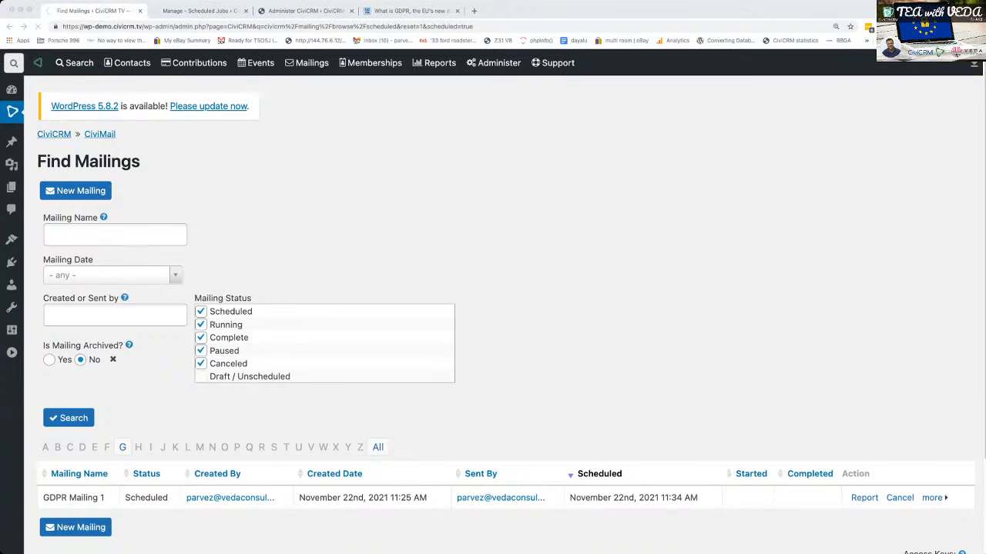
- Open the CiviMail report for GDPR Mailing 1 to check its delivery, and reload the scheduled jobs page in the other browser tab
left_click(201, 11)
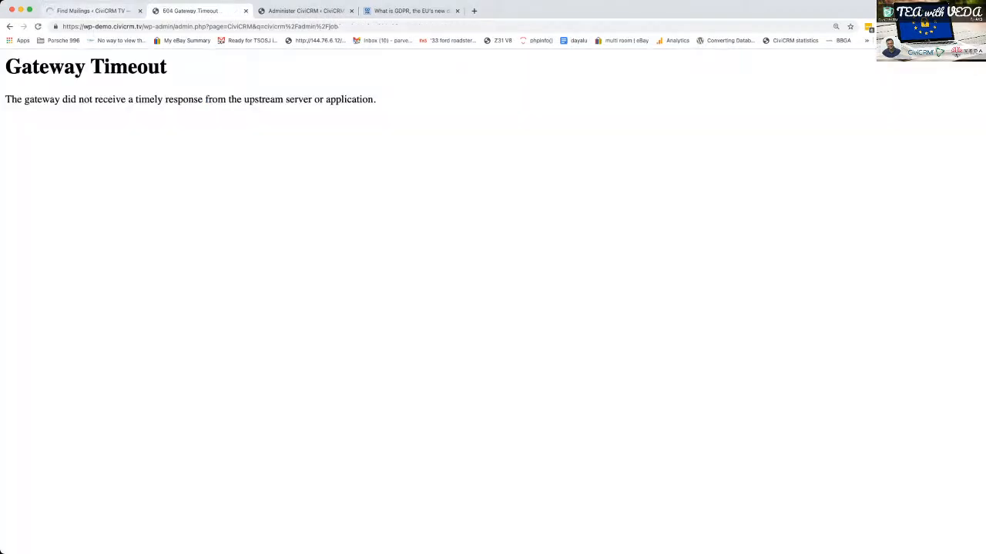
left_click(94, 11)
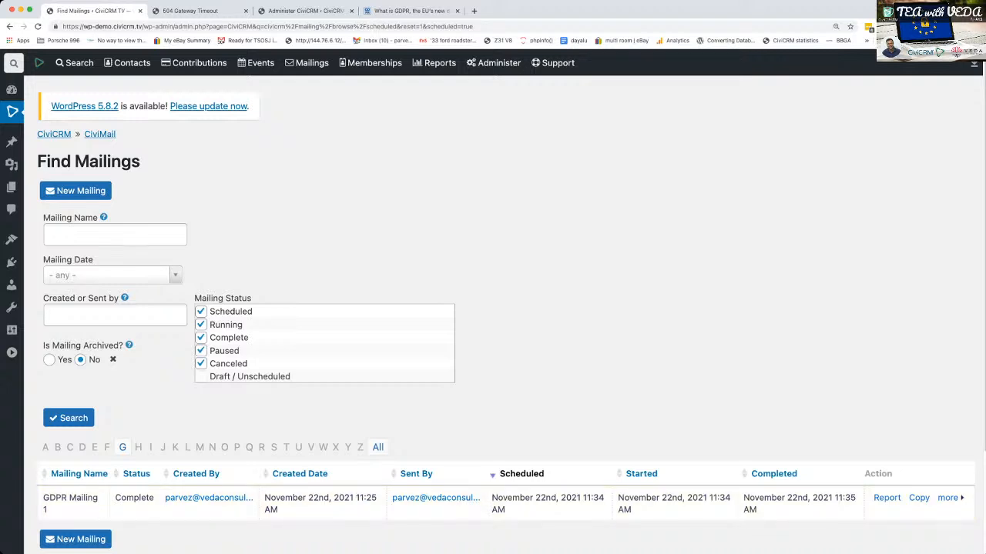
left_click(886, 498)
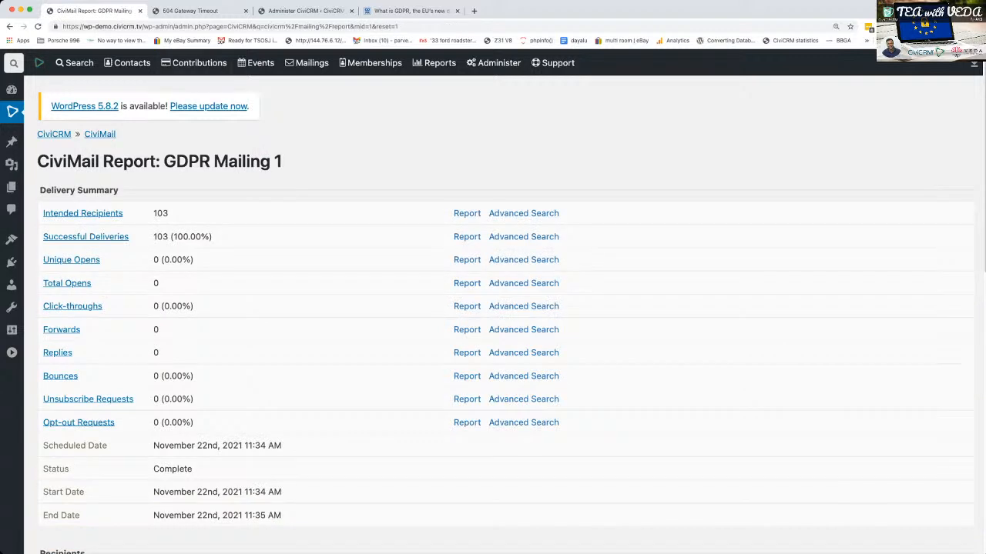
left_click(191, 11)
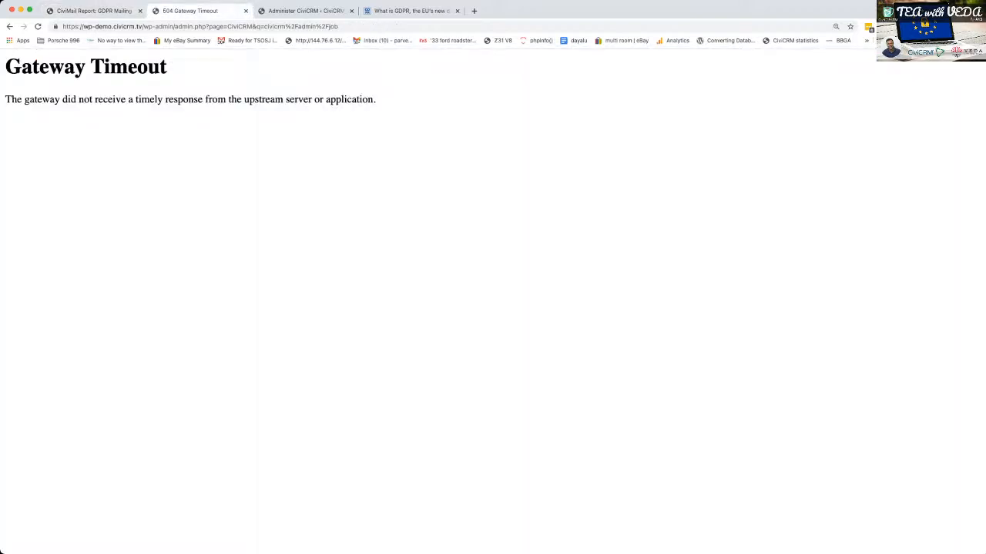
left_click(37, 26)
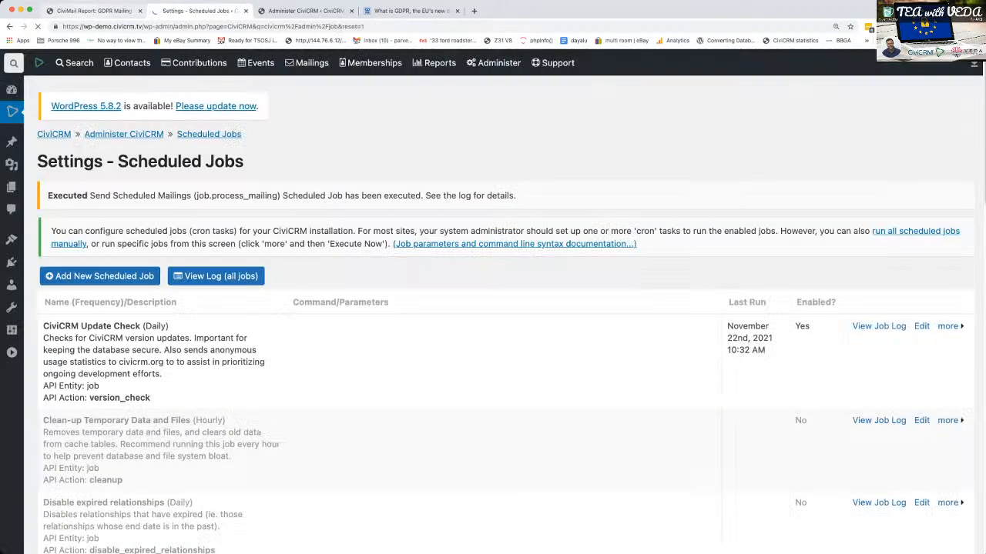
left_click(94, 11)
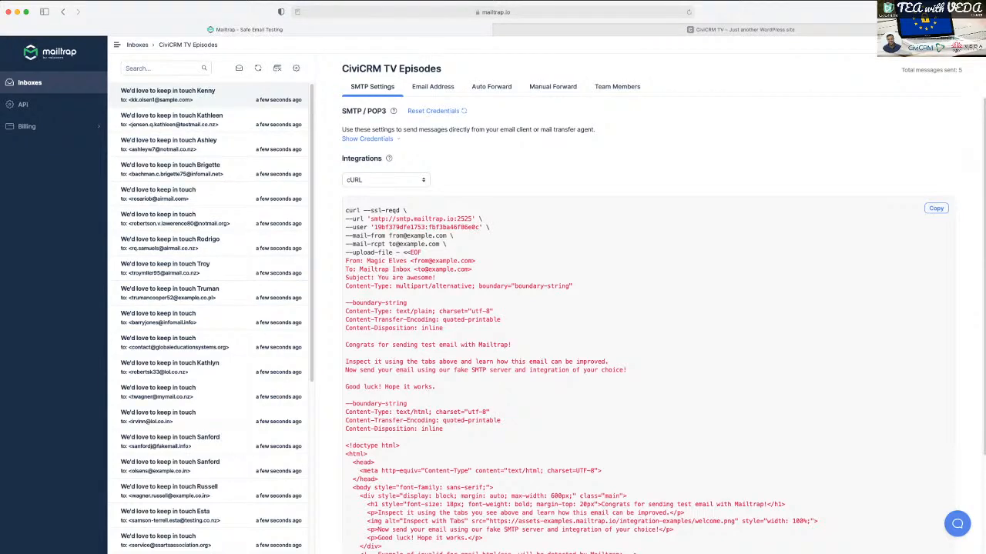
- In Mailtrap, open the first received mailing message and follow its Update Preferences link to the Communication Preferences page
left_click(173, 95)
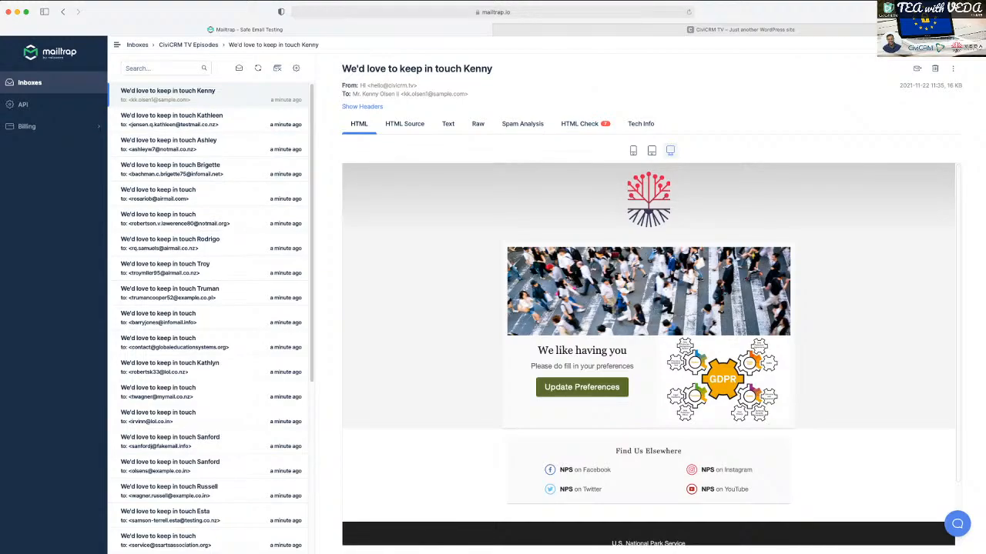
left_click(739, 30)
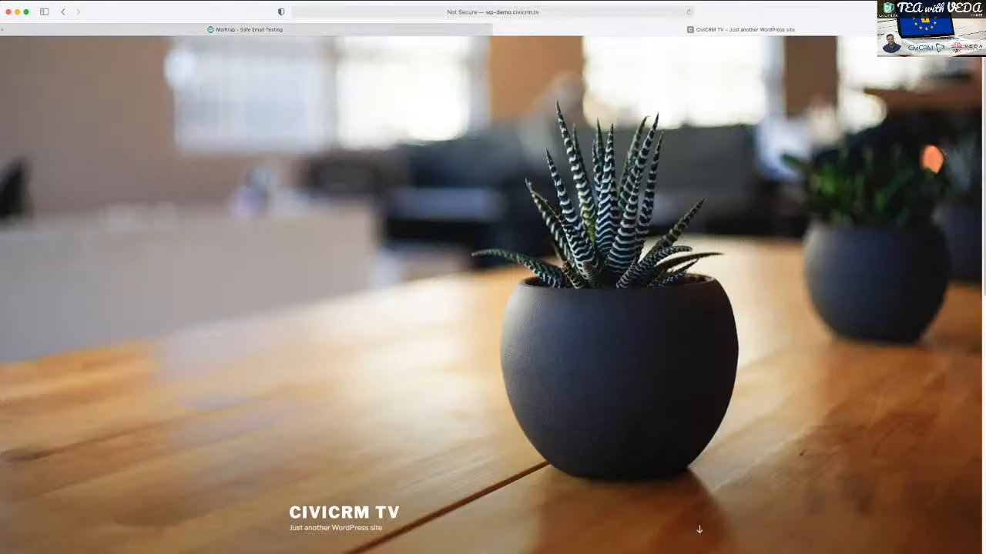
left_click(249, 29)
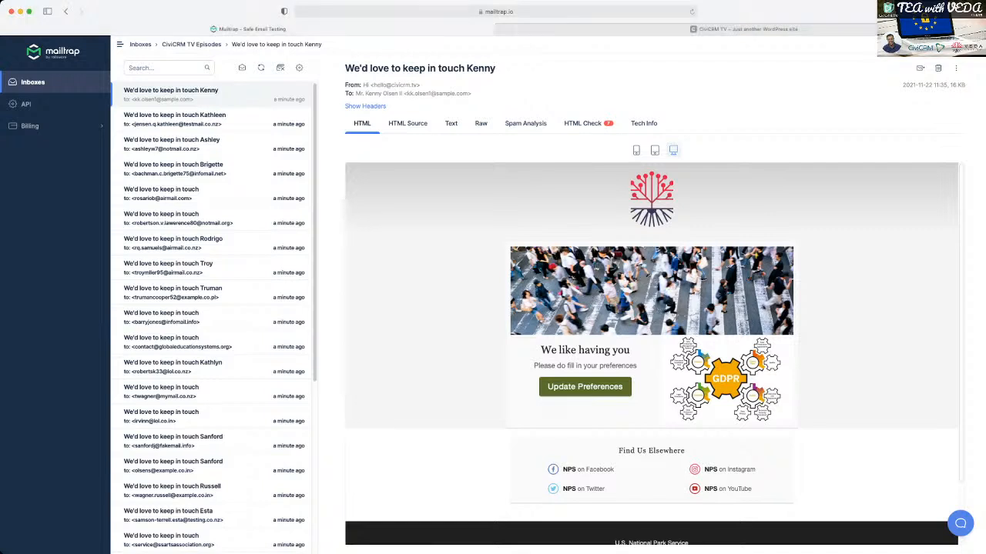
left_click(585, 386)
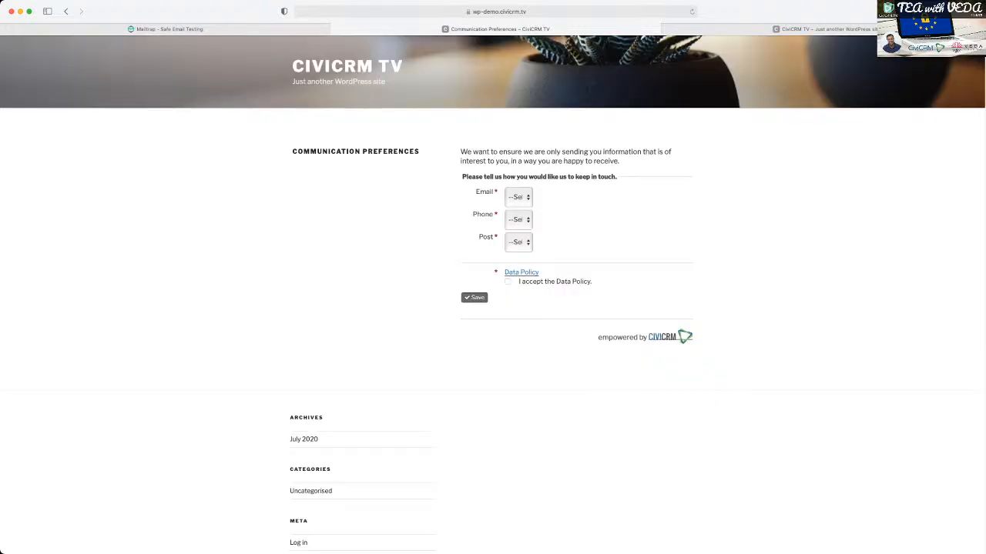
key("super+plus")
key("super+plus")
key("super+plus")
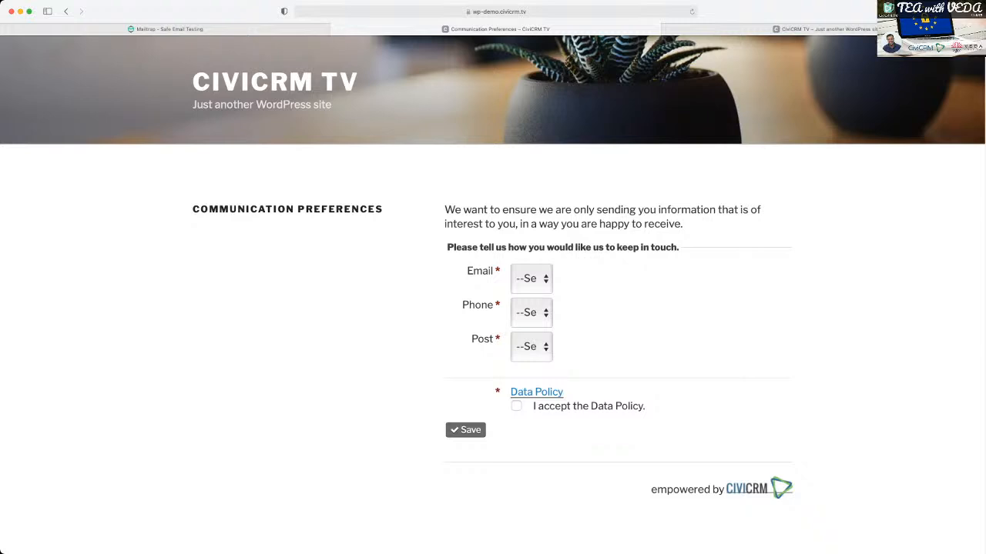
- Switch back to Chrome, open the Communication Preferences Settings and enable "Use as the mailing subscribe page"
left_click(666, 28)
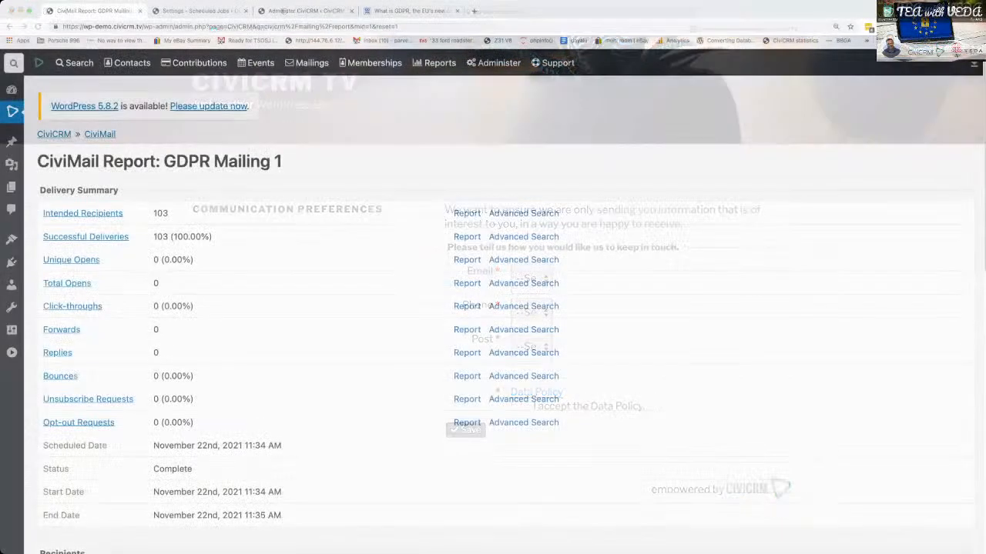
key("super+Tab")
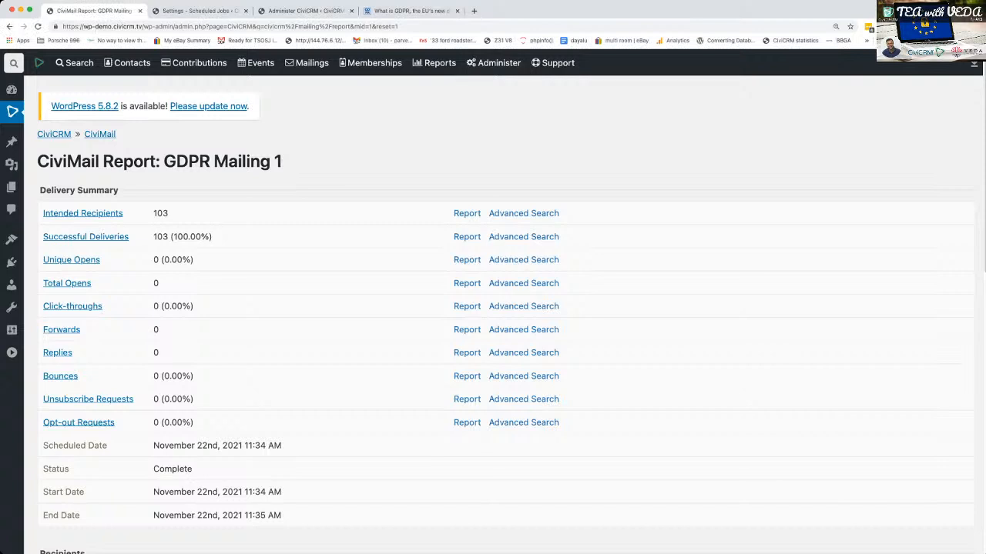
mouse_move(493, 63)
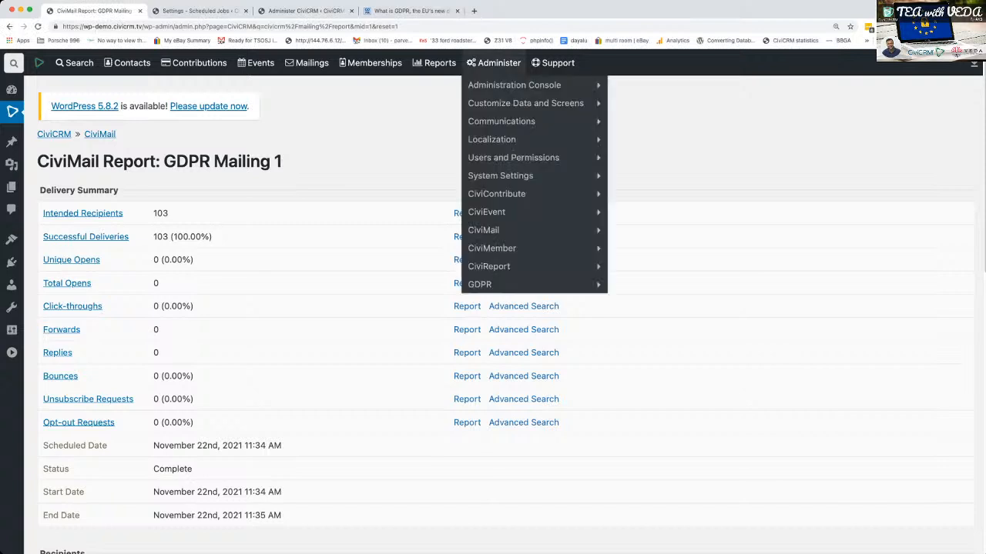
mouse_move(492, 284)
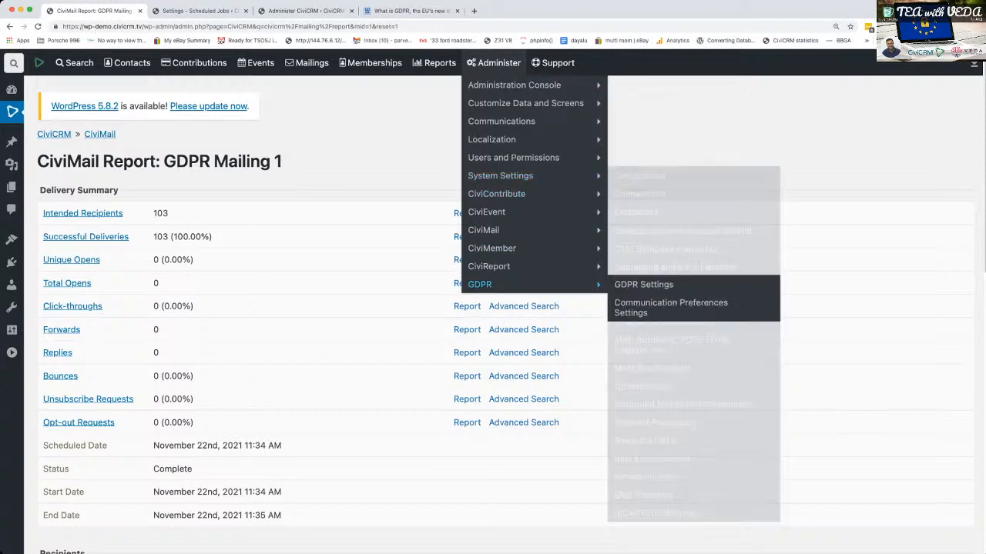
left_click(670, 307)
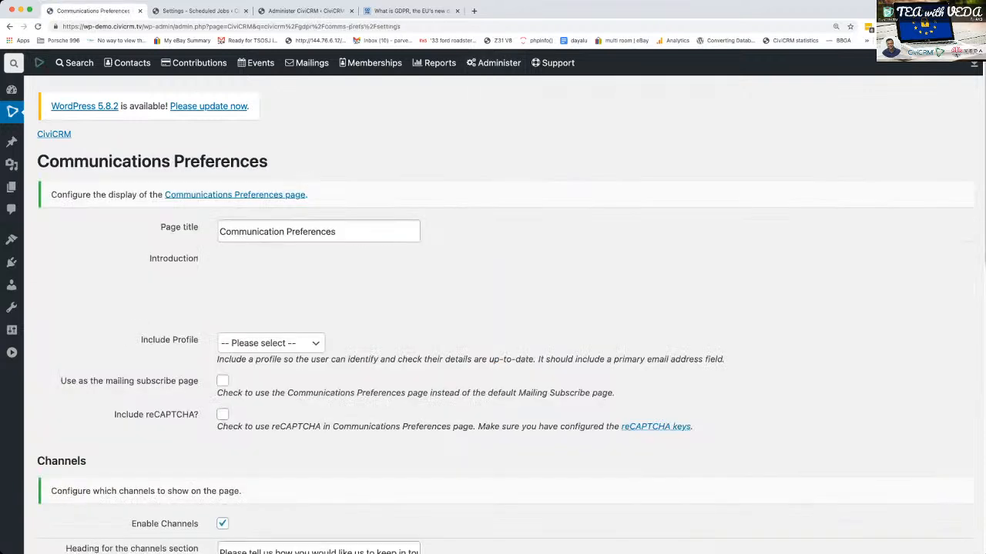
scroll(504, 315, "down", 1)
scroll(505, 315, "down", 2)
scroll(504, 315, "down", 2)
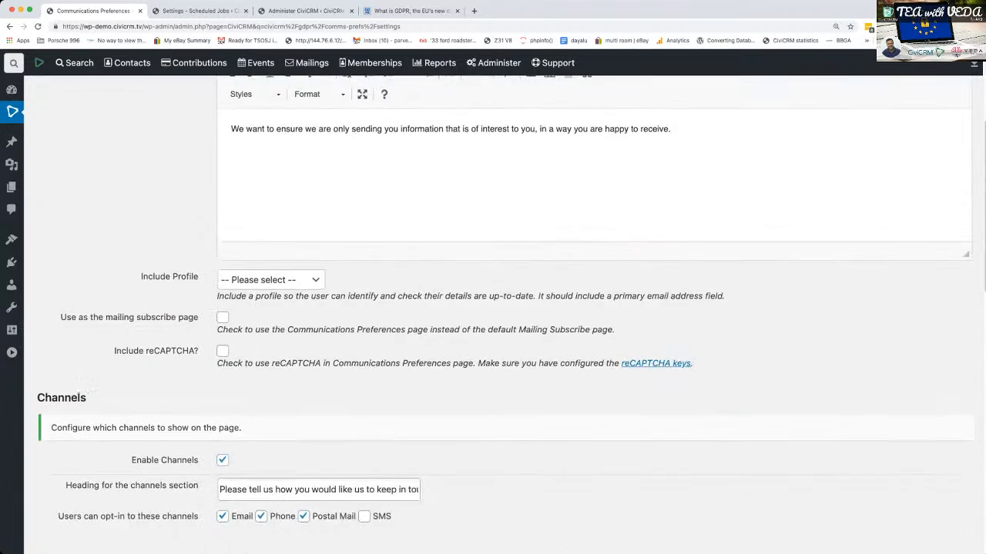
left_click(223, 317)
- Allow users to opt in to mailing groups in the Subscriptions to Groups section
scroll(505, 314, "down", 1)
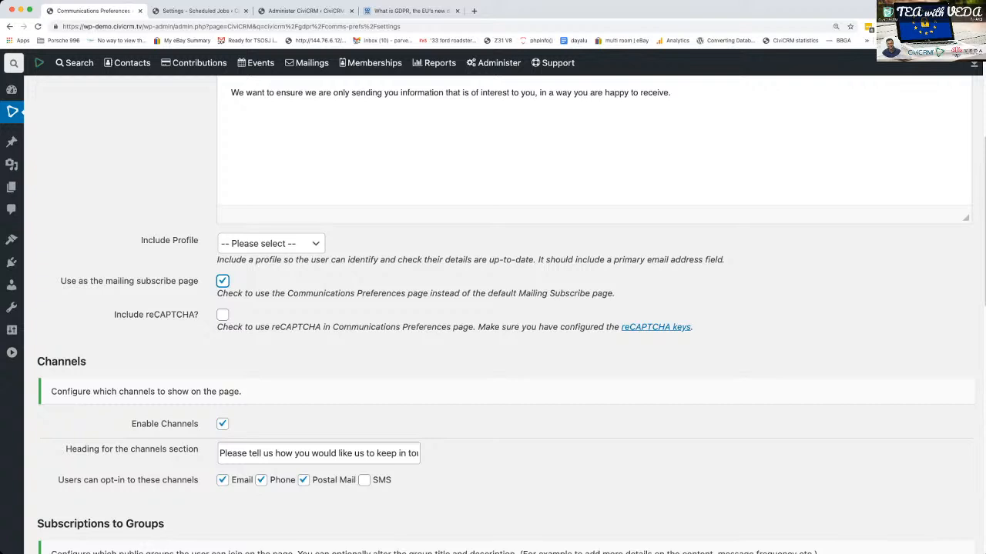
scroll(506, 317, "down", 5)
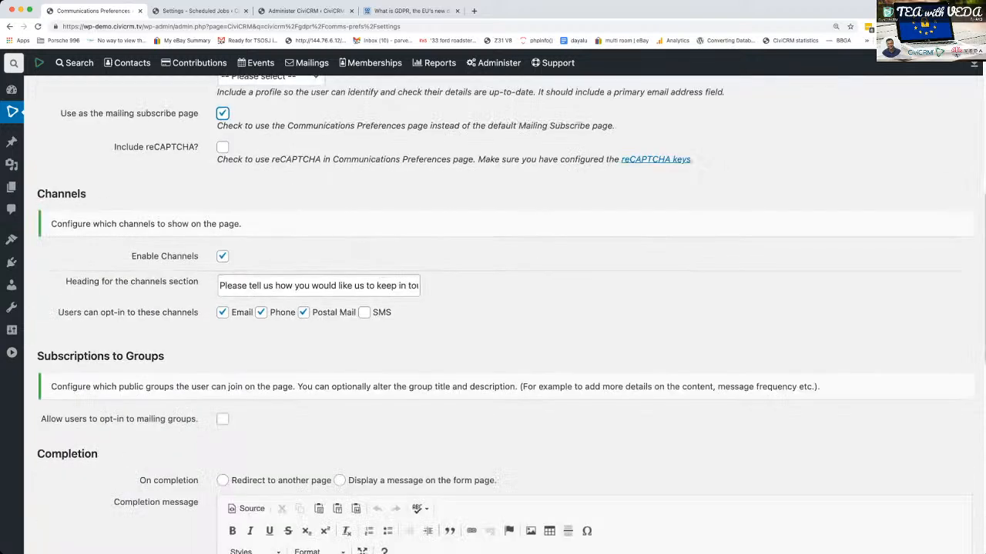
scroll(505, 318, "down", 1)
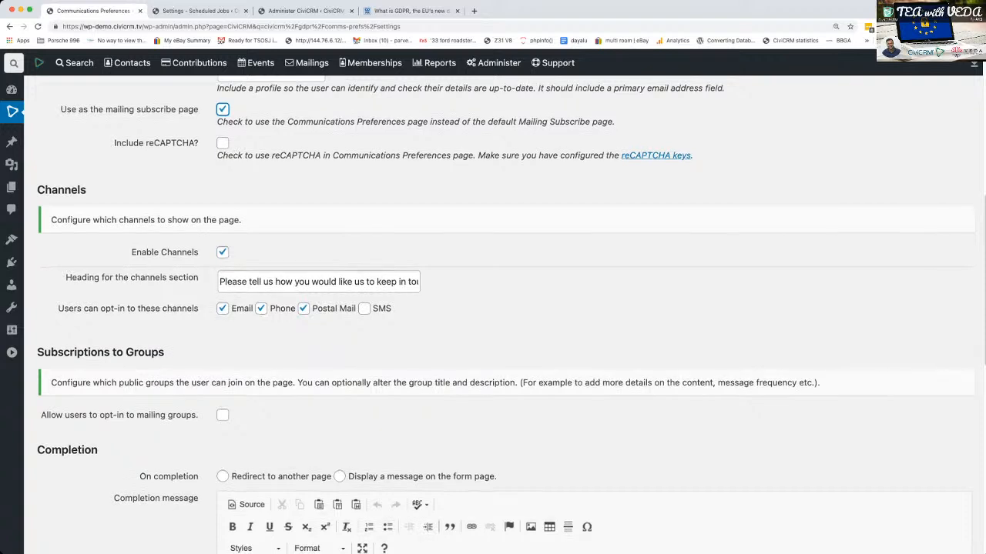
scroll(512, 315, "down", 3)
scroll(511, 315, "down", 1)
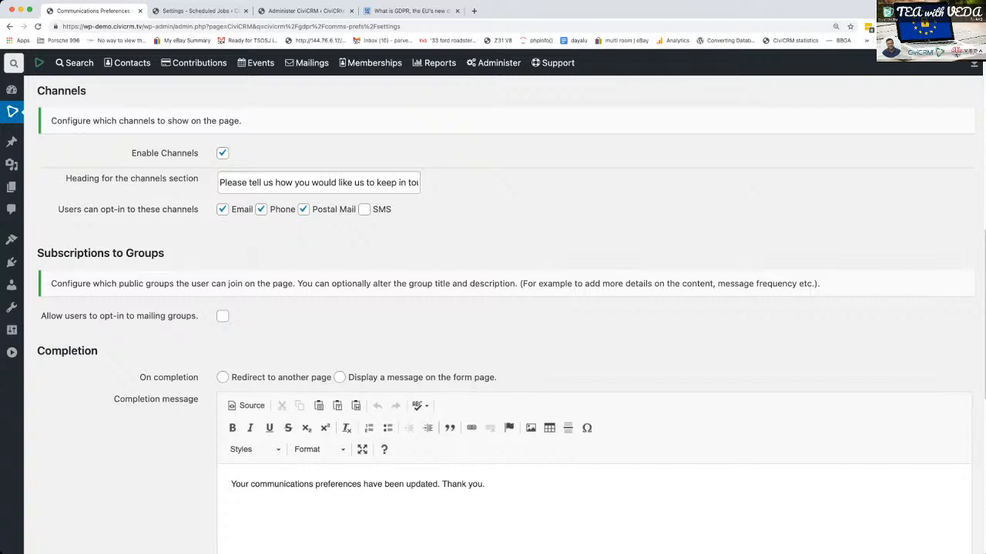
left_click(222, 316)
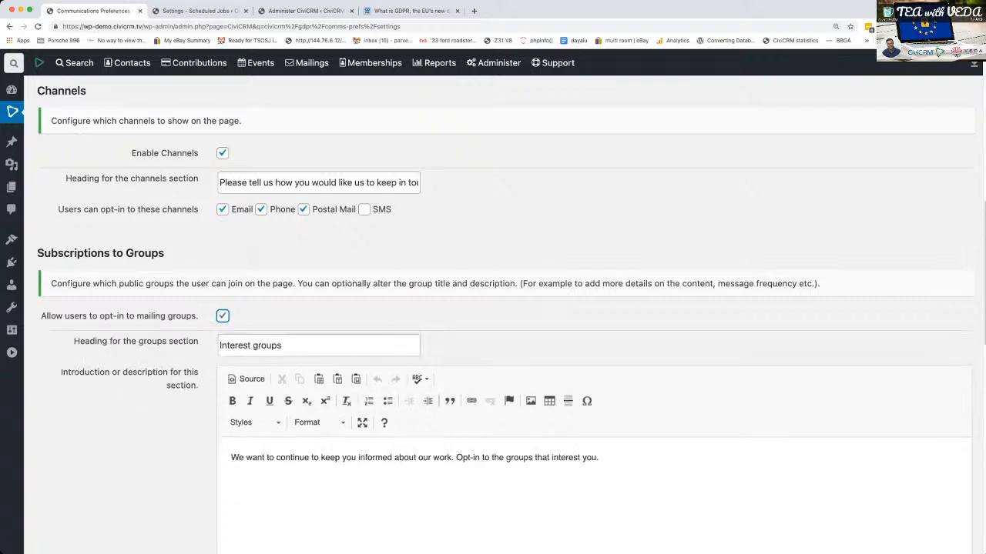
scroll(493, 315, "down", 4)
scroll(500, 308, "up", 5)
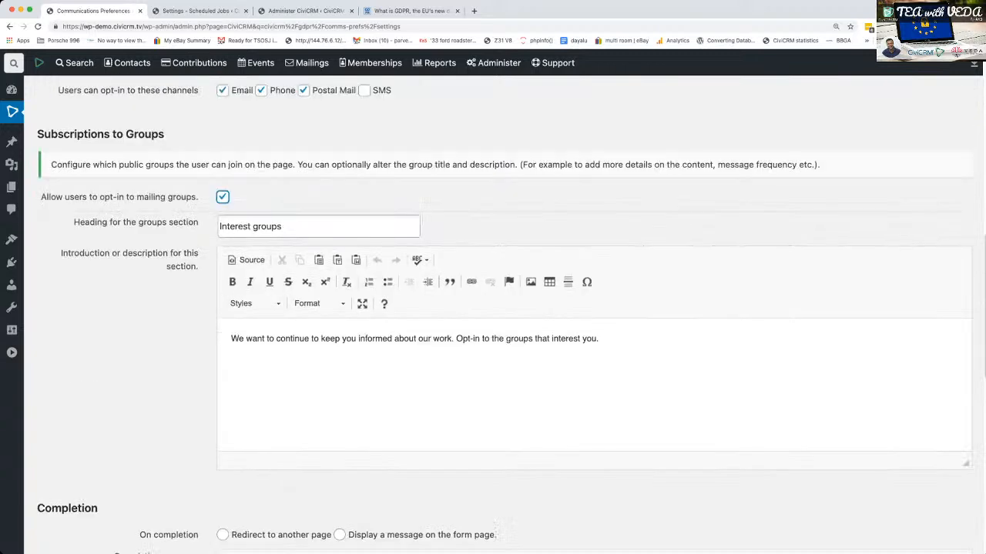
scroll(500, 308, "down", 10)
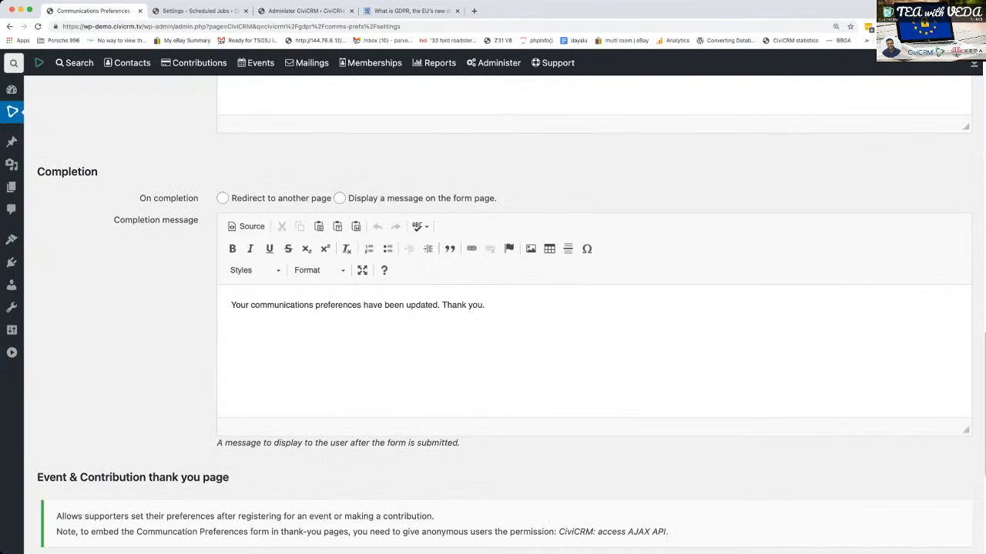
scroll(501, 308, "up", 8)
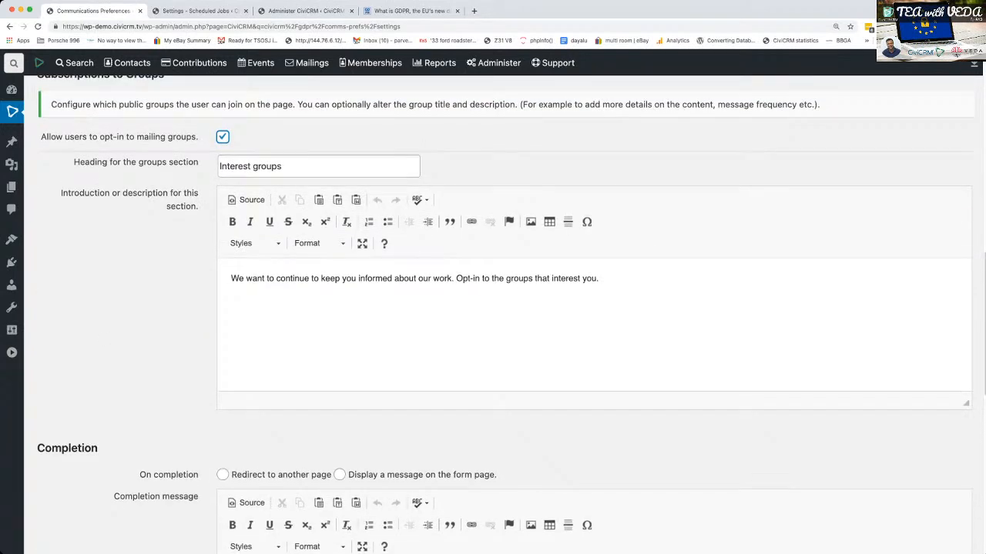
- Open Manage Groups in the scheduled jobs tab and set the Newsletter group's visibility to Public Pages
left_click(199, 11)
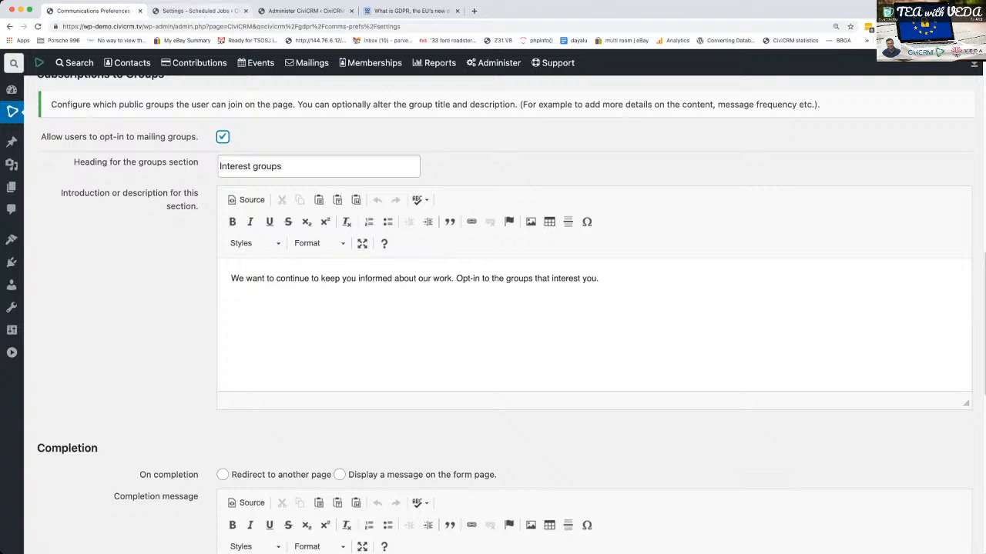
mouse_move(128, 63)
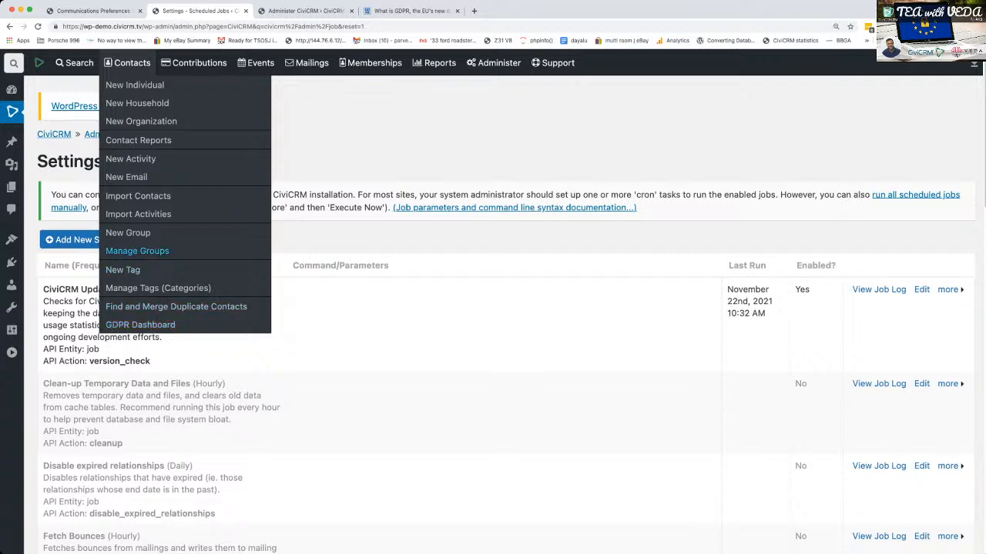
left_click(137, 251)
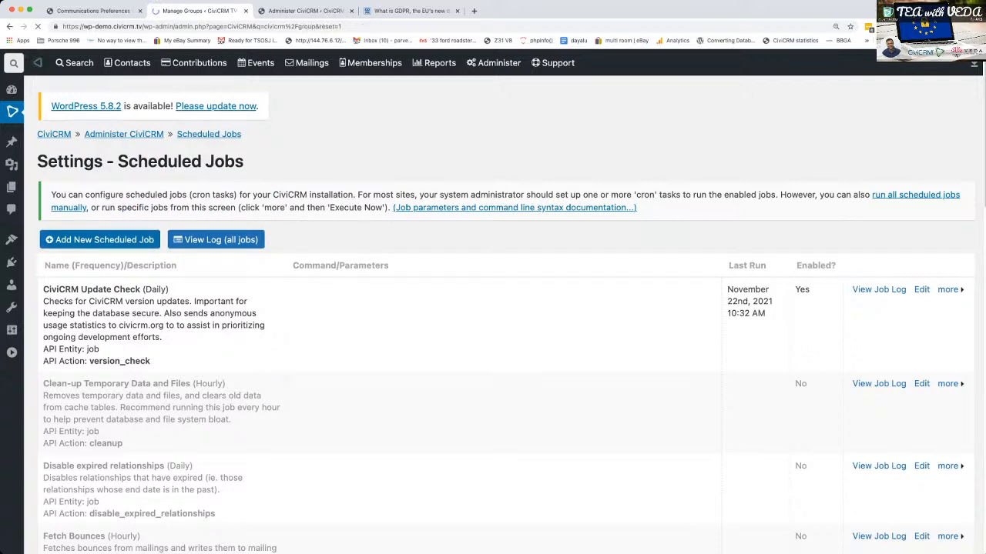
scroll(492, 308, "down", 3)
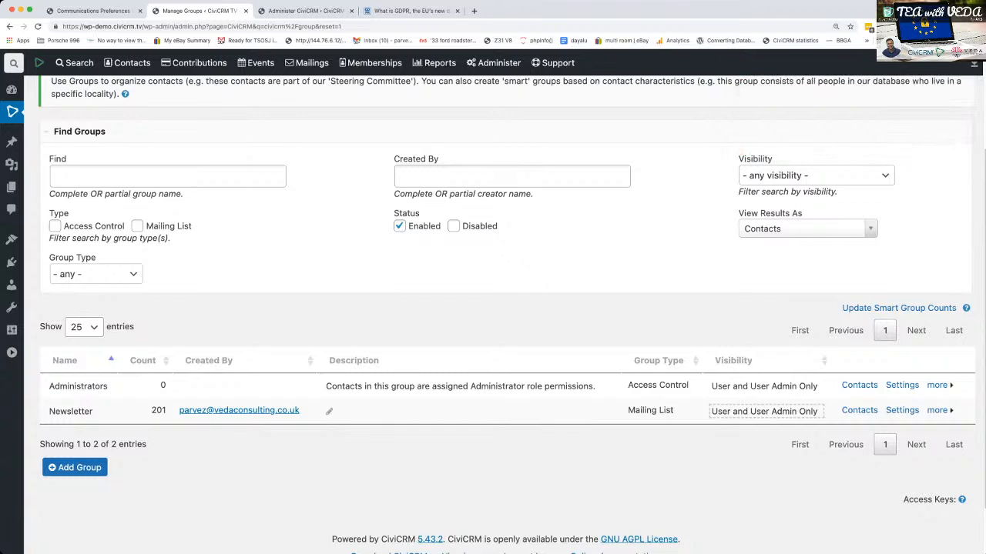
left_click(766, 411)
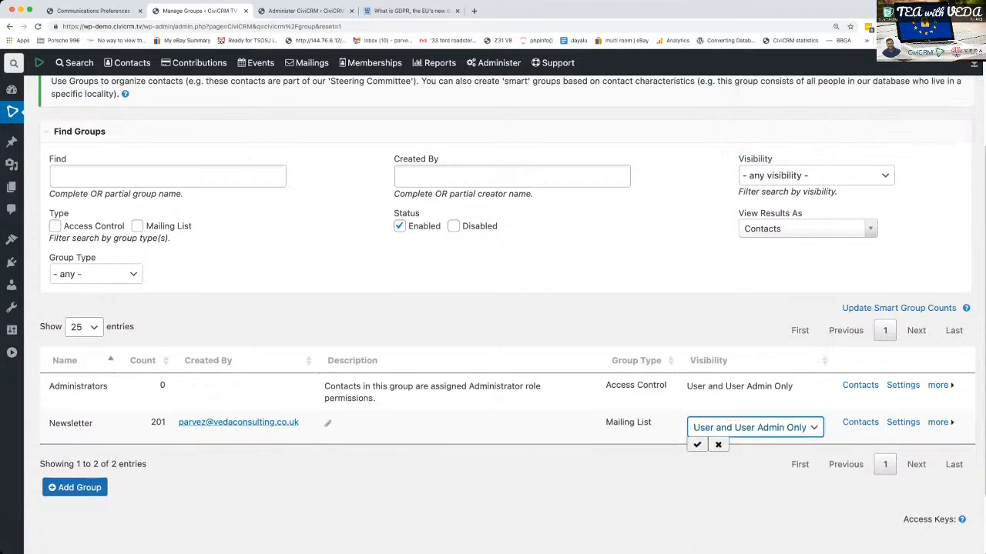
left_click(724, 443)
left_click(697, 445)
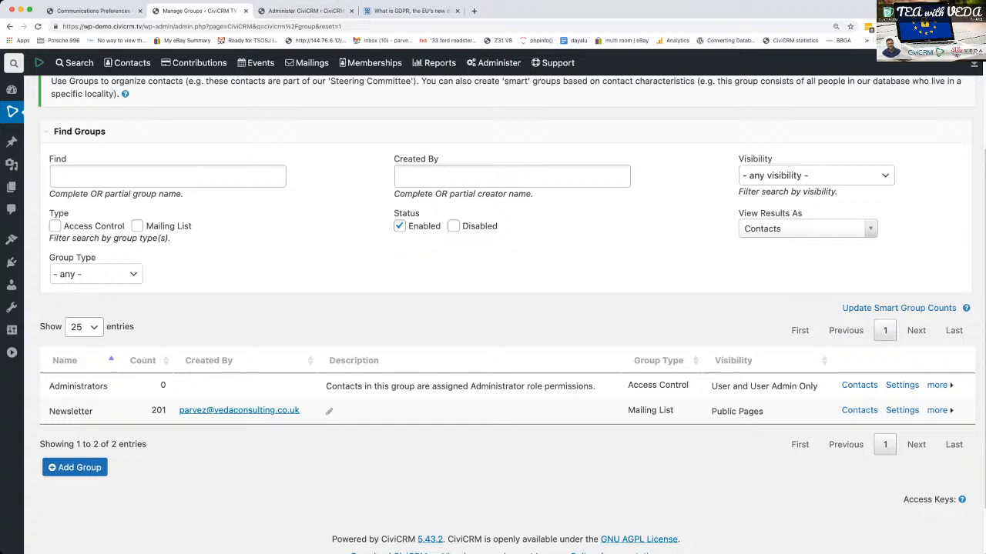
- Return to the Communications Preferences settings, save them and reopen them from the GDPR dashboard
key("ctrl+Tab")
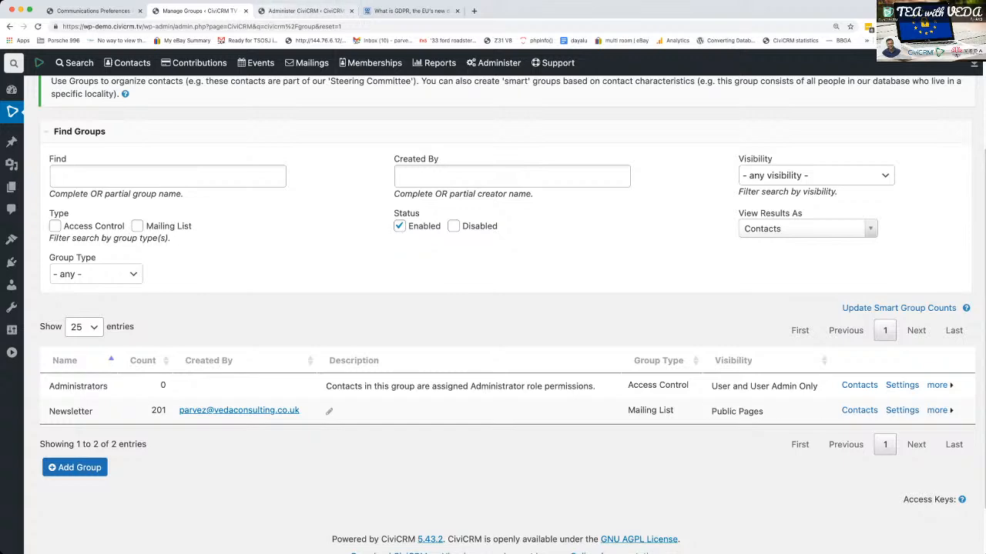
key("ctrl+shift+Tab")
key("ctrl+shift+Tab")
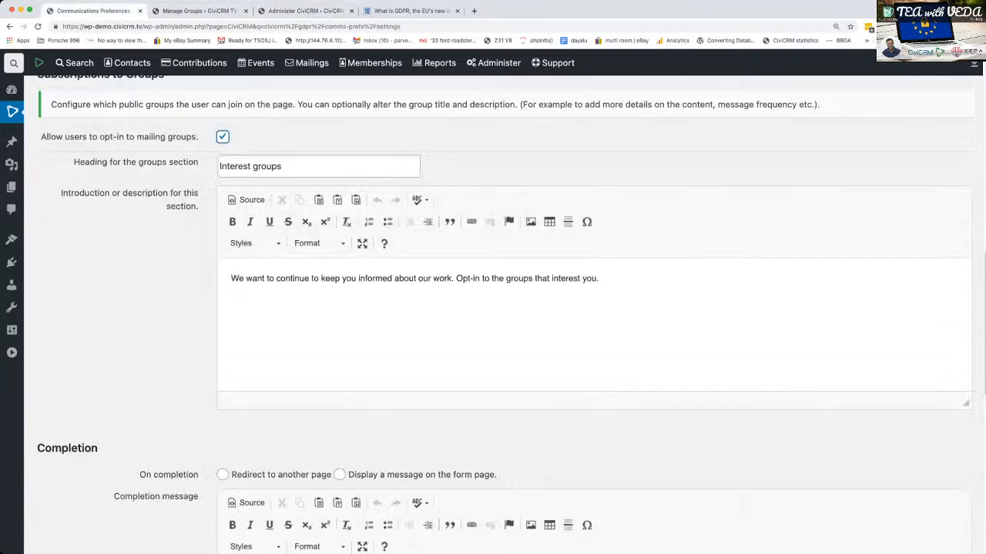
scroll(505, 314, "up", 3)
scroll(505, 314, "down", 10)
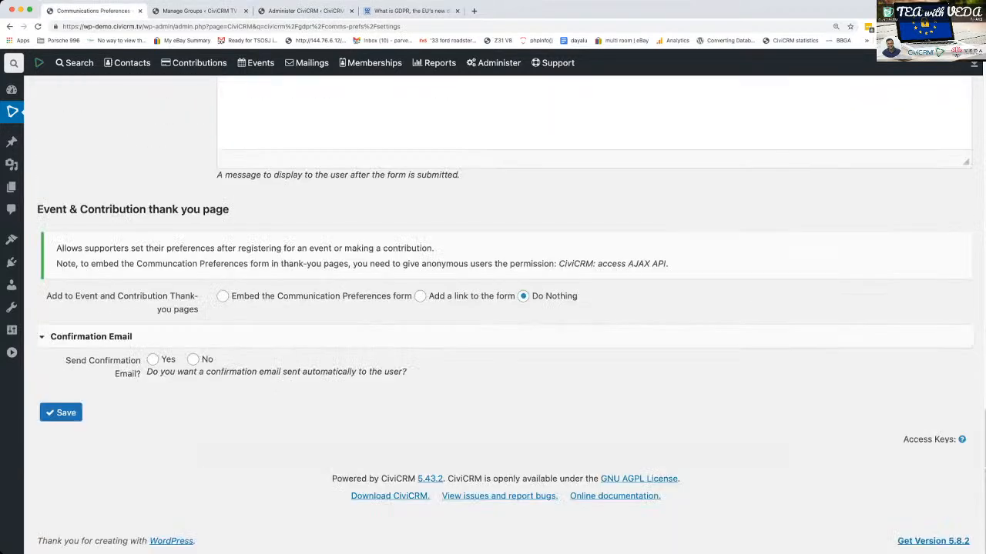
left_click(61, 413)
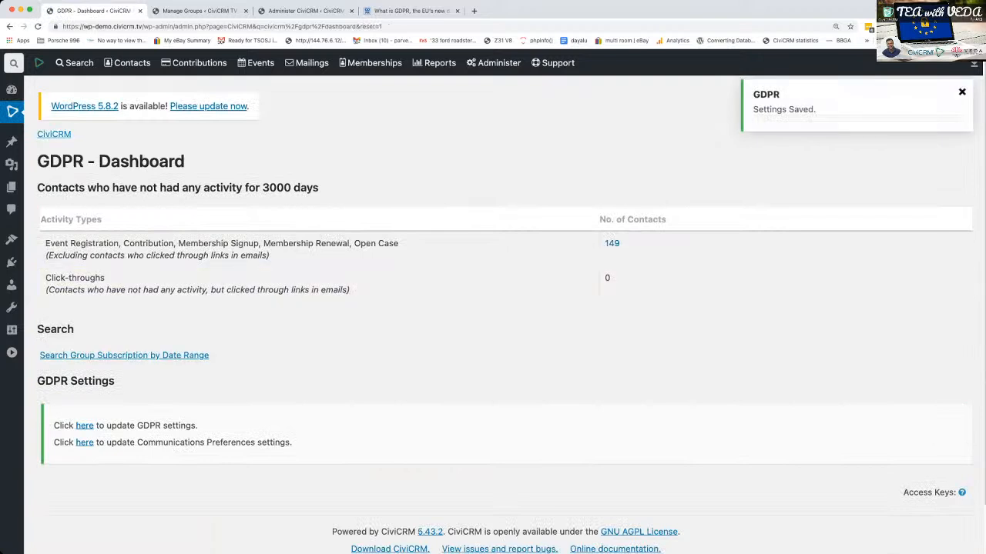
left_click(85, 443)
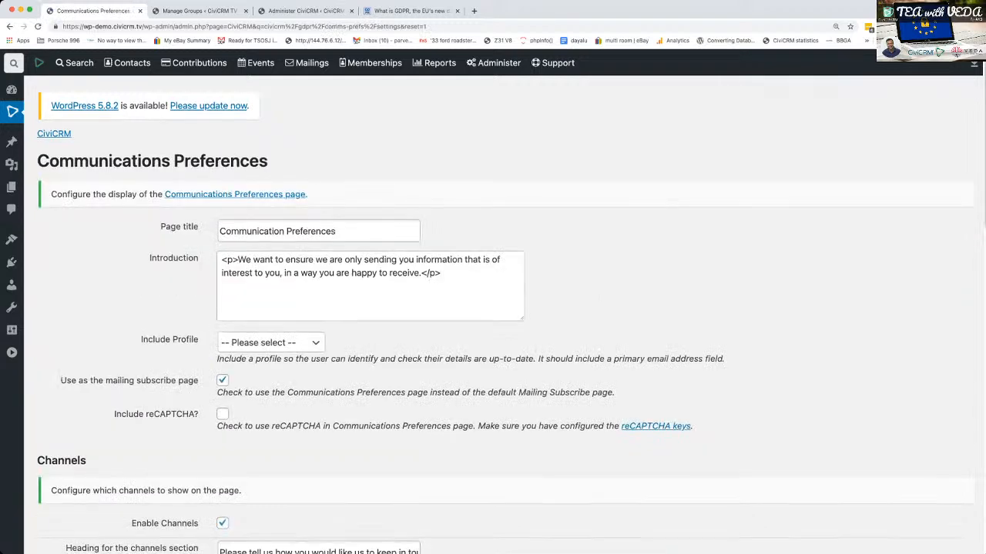
- Create a public mailing list group titled "Events Updates" with visibility set to Public Pages
scroll(492, 308, "down", 10)
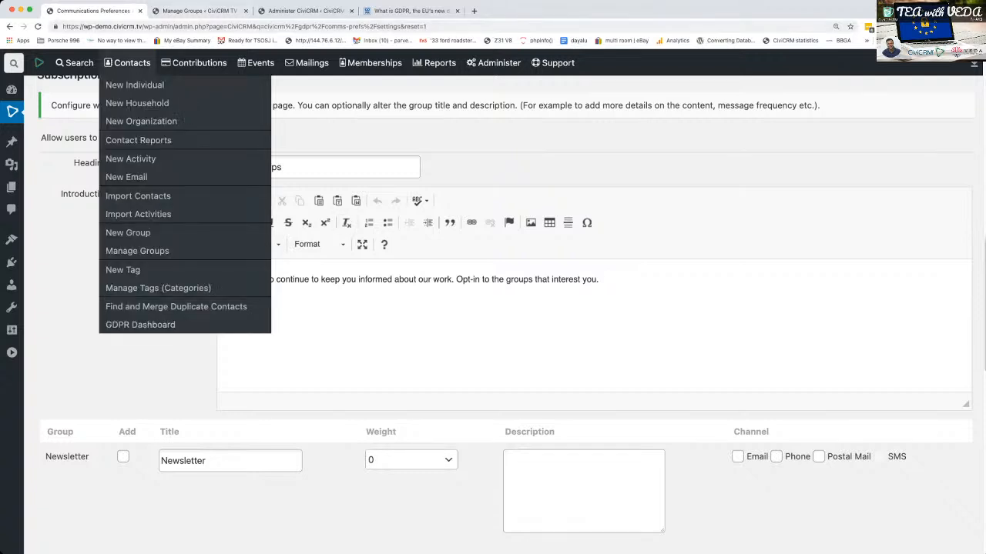
left_click(199, 11)
left_click(75, 467)
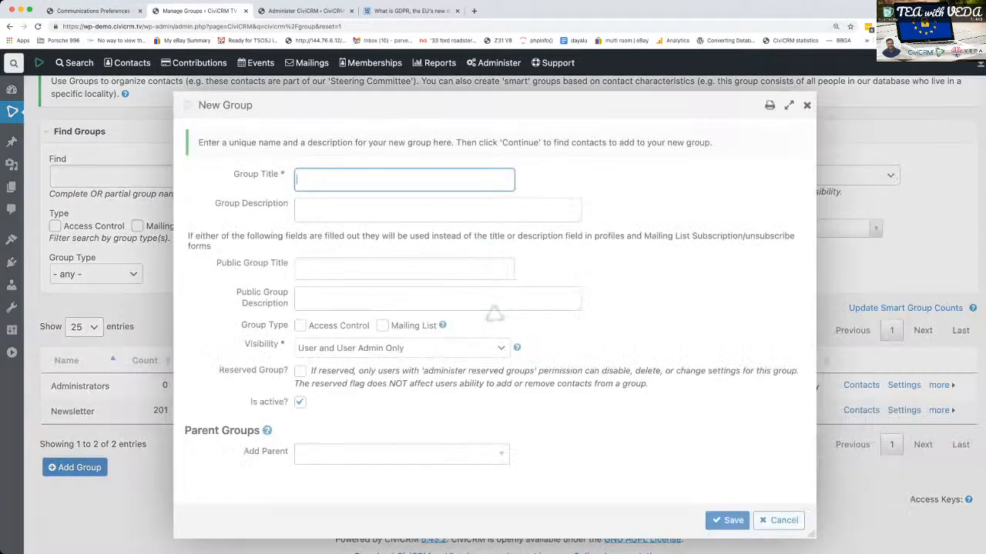
type("E")
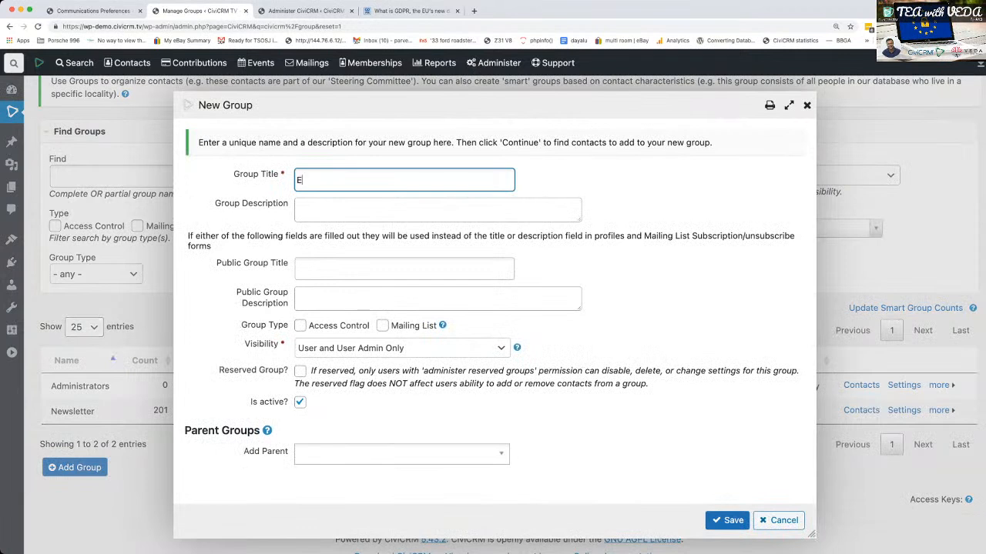
type("vents Updates")
key("Tab")
left_click(383, 326)
left_click(402, 348)
left_click(347, 362)
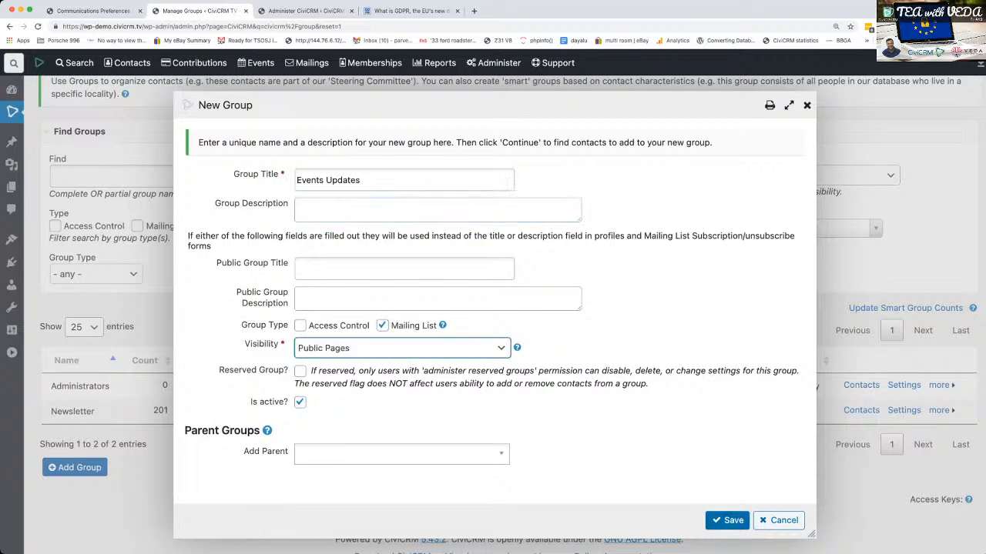
left_click(727, 520)
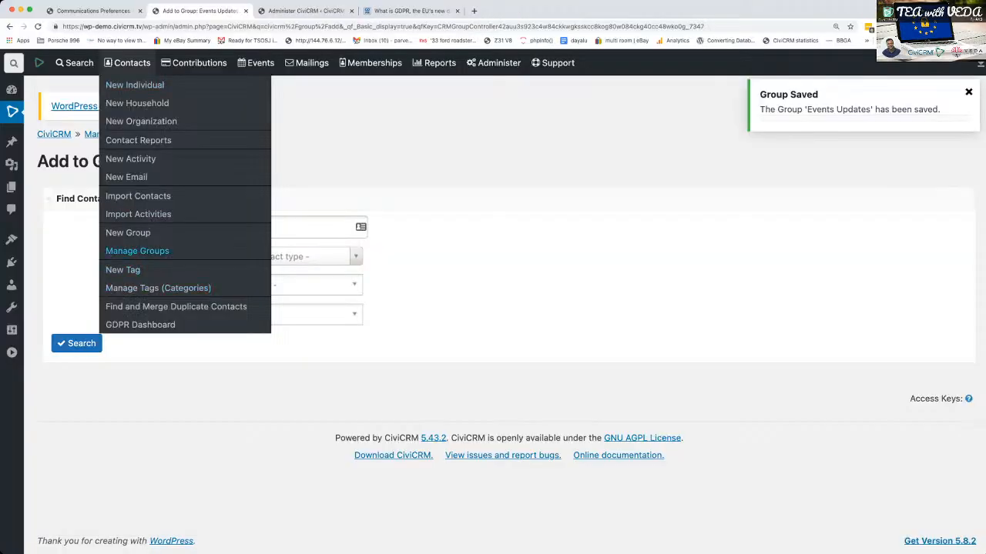
- Return to Manage Groups and create a mailing list group titled "Membership Offers" with visibility set to Public Pages
left_click(123, 252)
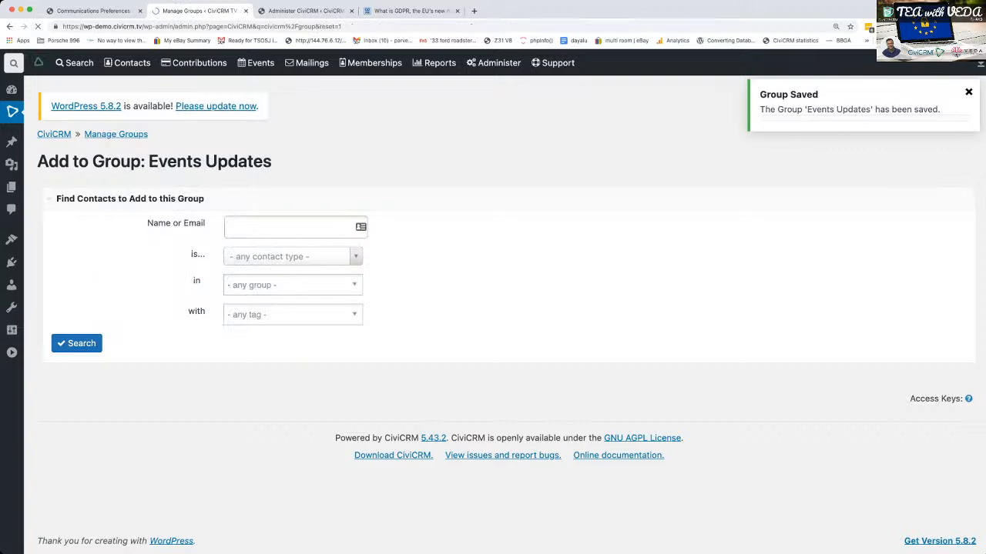
scroll(493, 308, "down", 5)
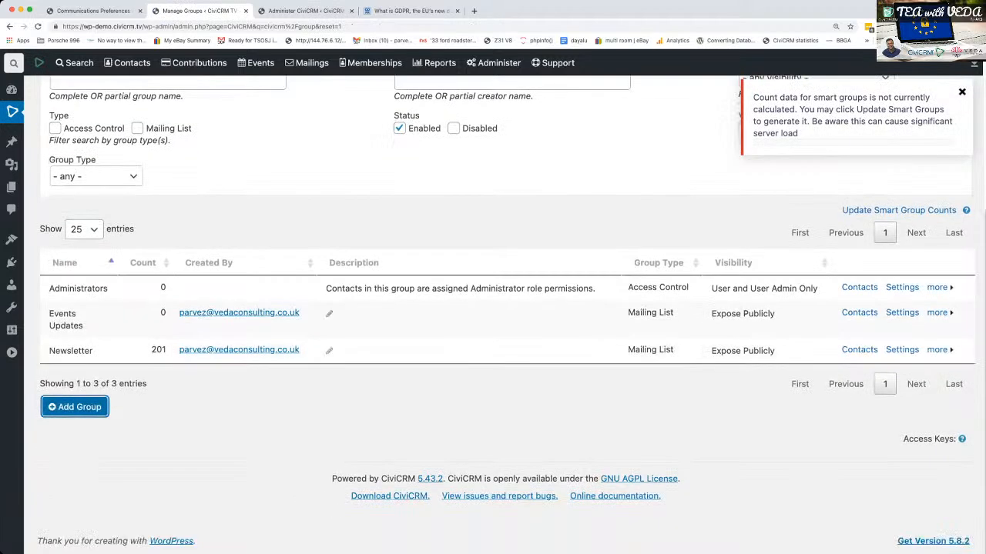
left_click(74, 407)
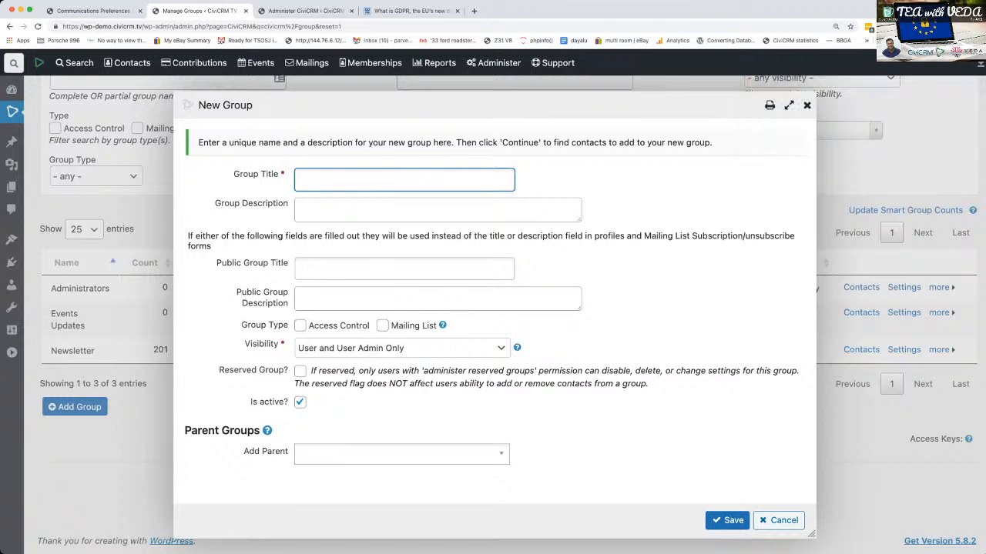
type("Membership Bene")
key("BackSpace")
key("BackSpace")
key("BackSpace")
key("BackSpace")
type("Offers")
left_click(382, 325)
left_click(402, 348)
left_click(339, 363)
left_click(727, 520)
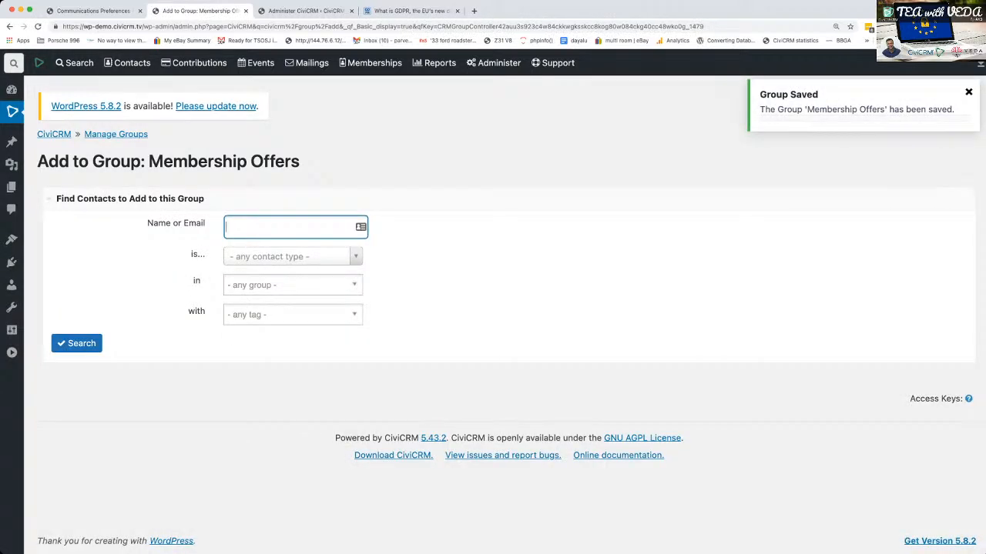
- Reload the Communications Preferences settings and add the Membership Offers group to the group subscriptions
left_click(94, 11)
key("super+r")
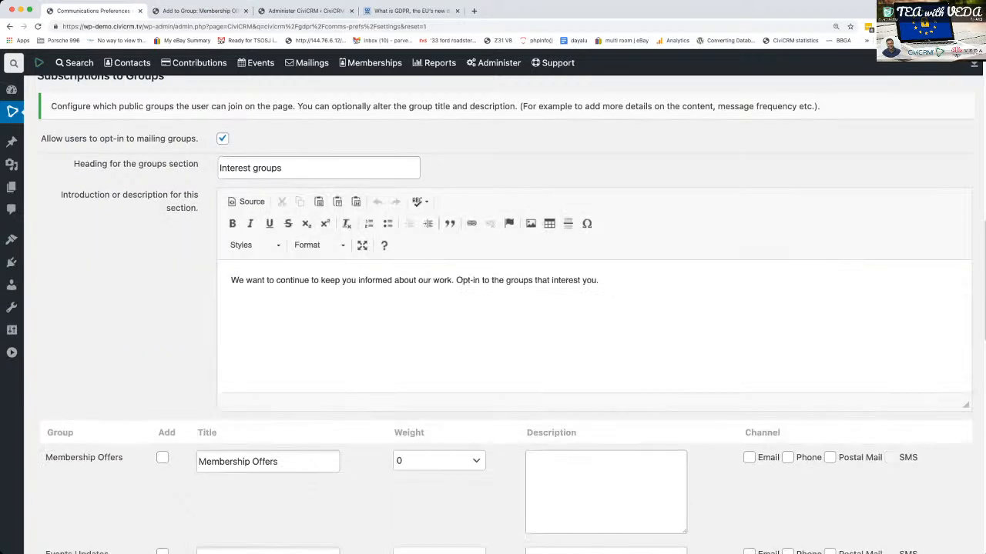
scroll(505, 314, "down", 2)
scroll(505, 314, "up", 2)
scroll(505, 311, "down", 2)
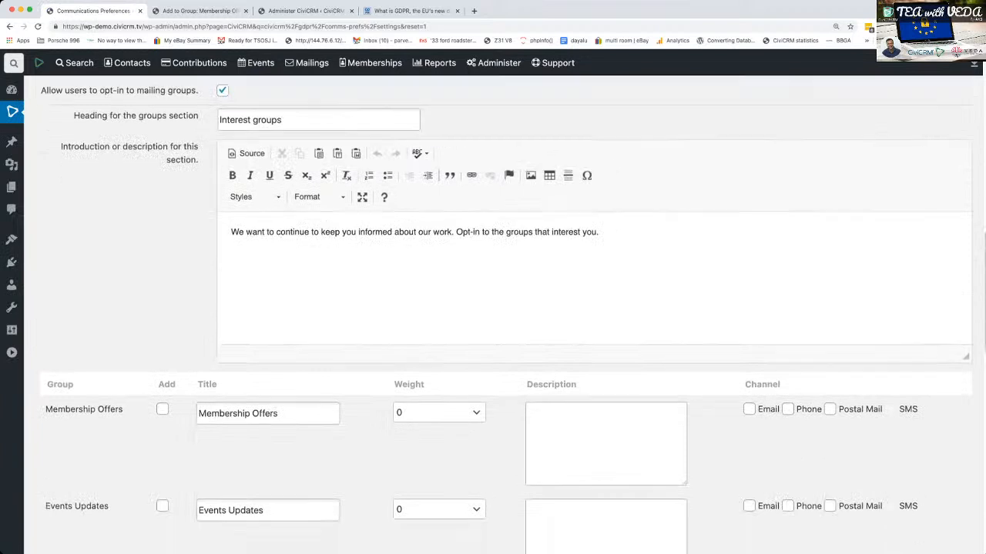
left_click(162, 383)
double_click(266, 388)
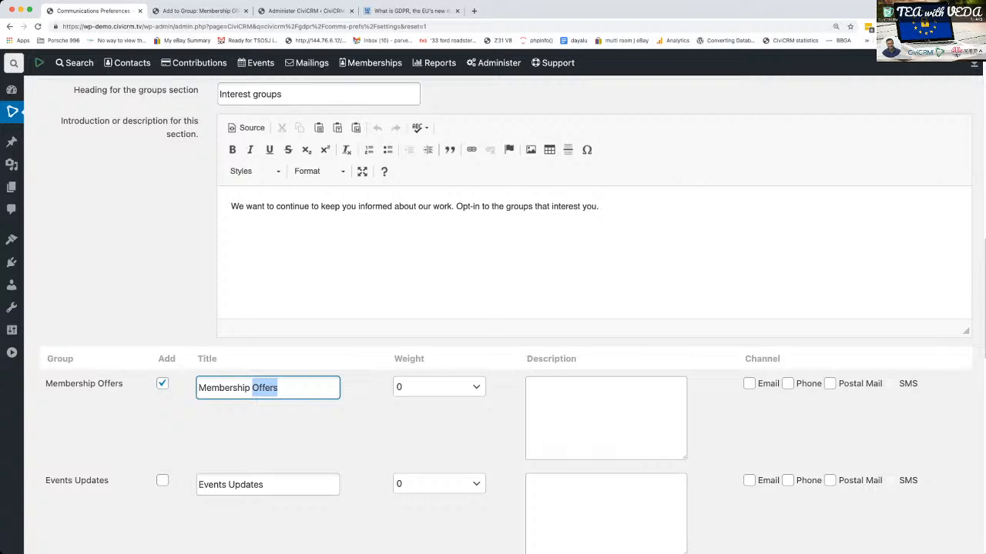
- Set the group weights to 10 for Membership Offers, 5 for Events Updates and 1 for Newsletter
scroll(493, 308, "down", 3)
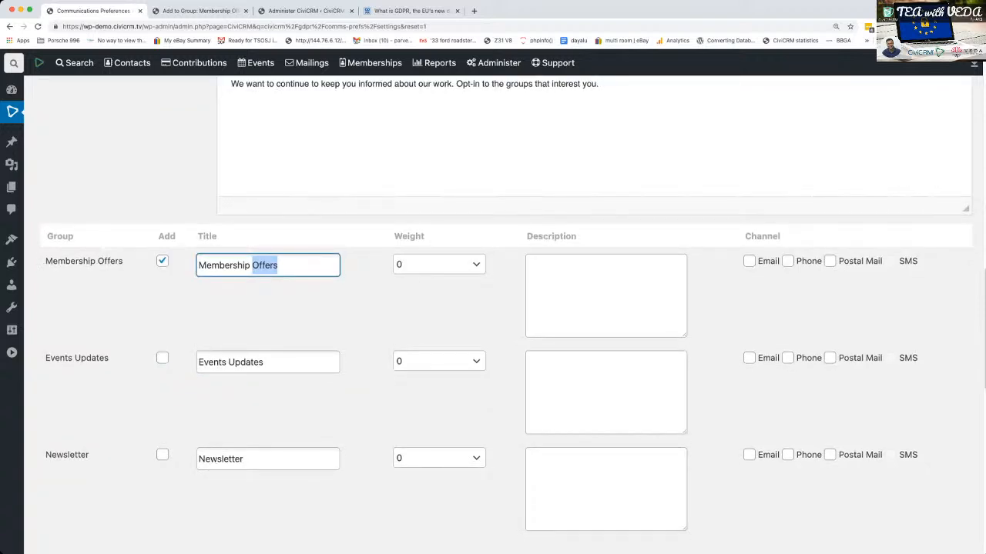
left_click(439, 264)
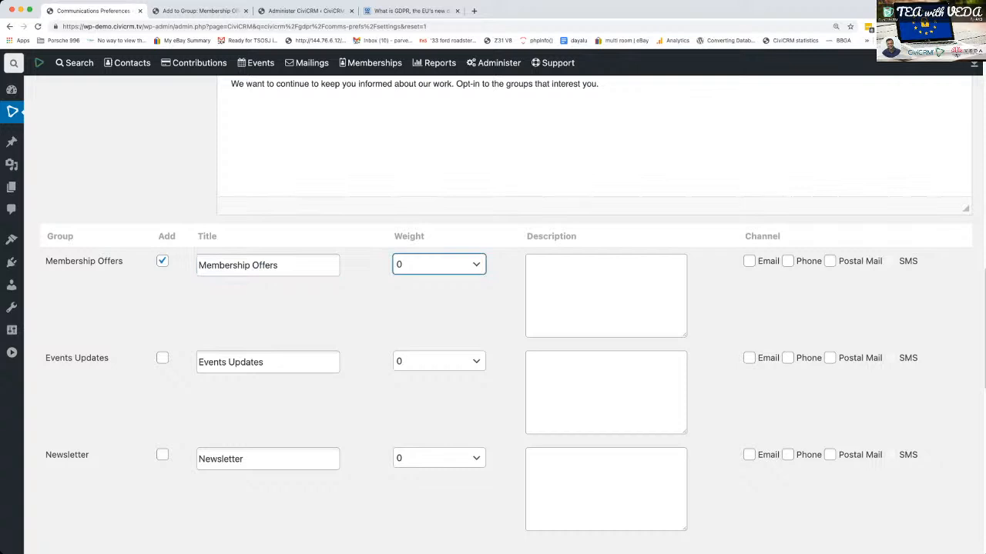
type("10")
key("Tab")
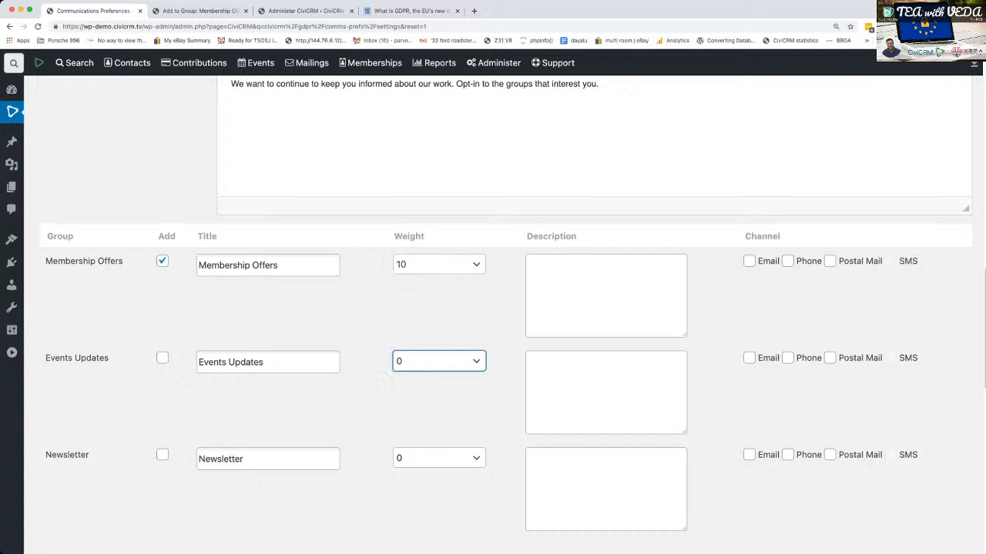
type("5")
key("Tab")
type("1")
key("Tab")
- Enable the Email channel for the Membership Offers, Events Updates and Newsletter groups
left_click(749, 261)
left_click(749, 358)
left_click(749, 455)
- Describe the Membership Offers group as "Special member only offers from our partner organizations such as Twitter and Facebook."
left_click(606, 296)
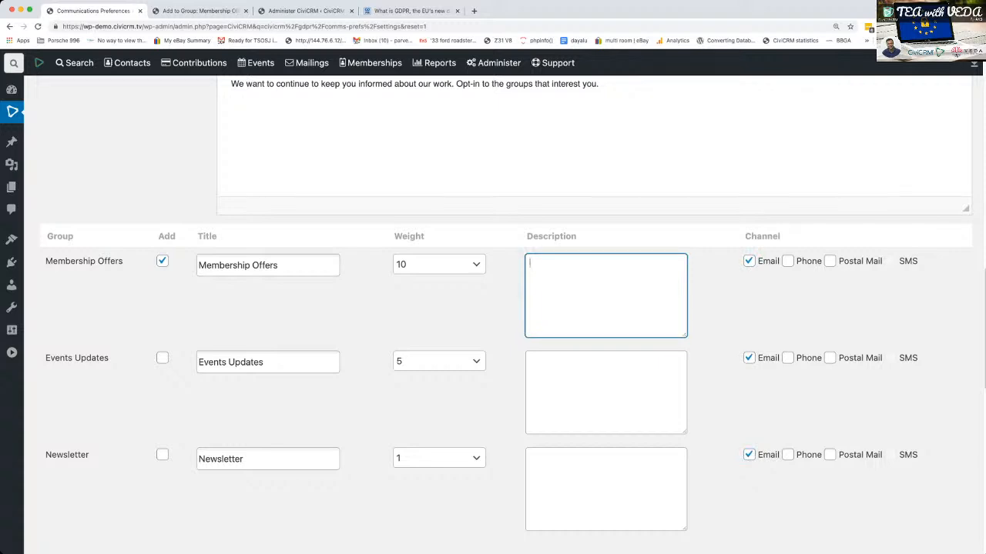
type("Special me")
type("mbership")
key("BackSpace")
key("BackSpace")
key("BackSpace")
key("BackSpace")
type("only off")
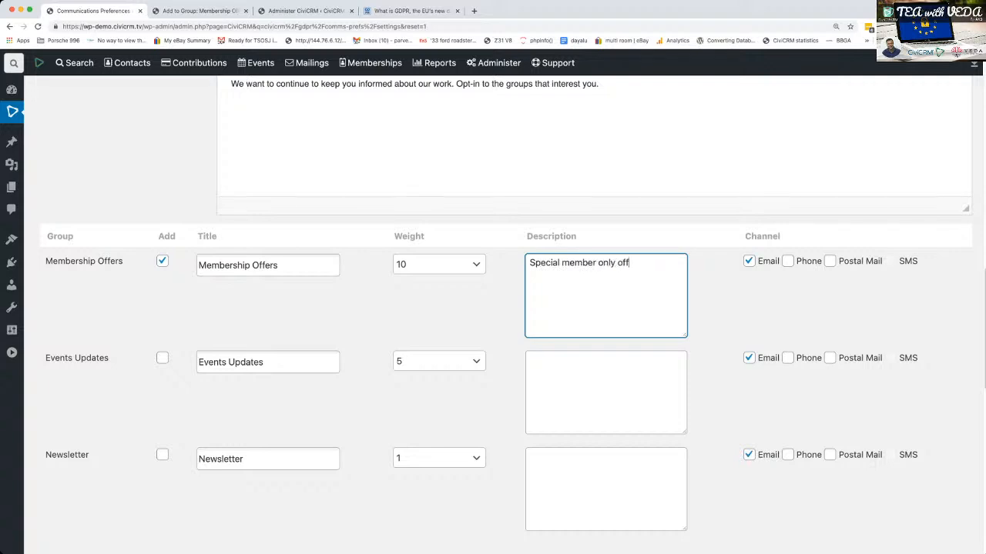
type("ers from our partner organ")
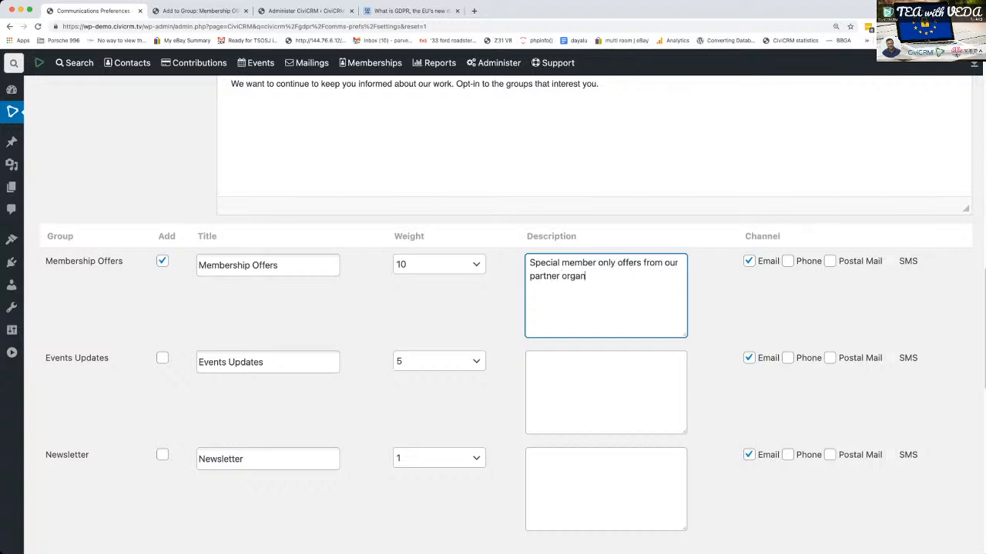
key("BackSpace")
type("nizations such as")
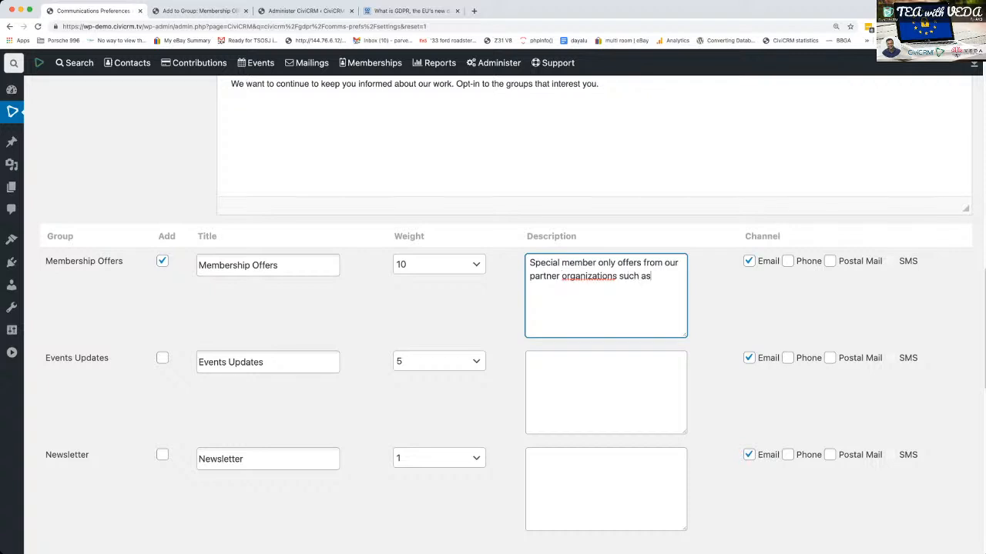
type(" Twitter and Facebook.")
- Add the Events Updates group to the subscriptions and describe it as "Upcoming events in your area"
left_click(606, 393)
left_click(163, 358)
left_click(605, 392)
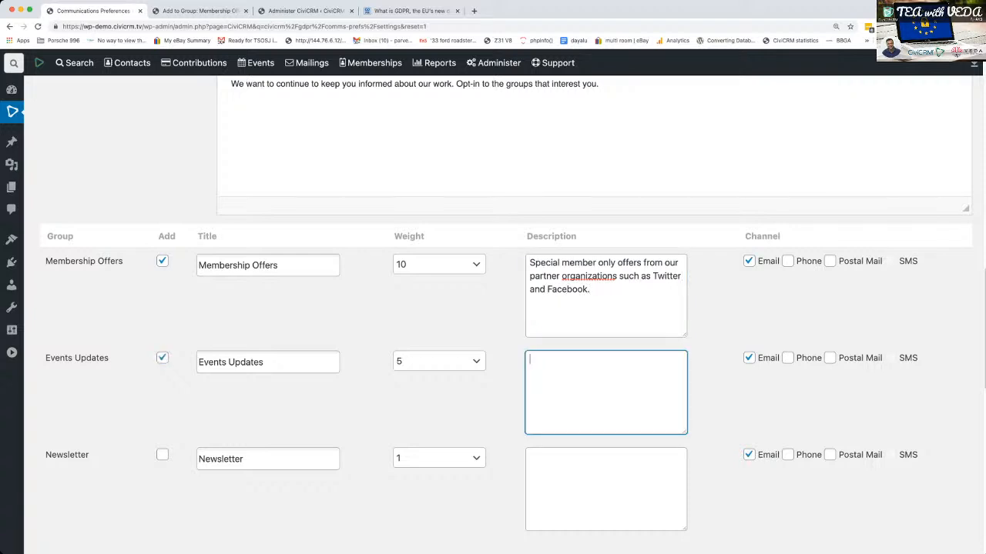
type("A")
key("BackSpace")
type("Upcoming events in your area")
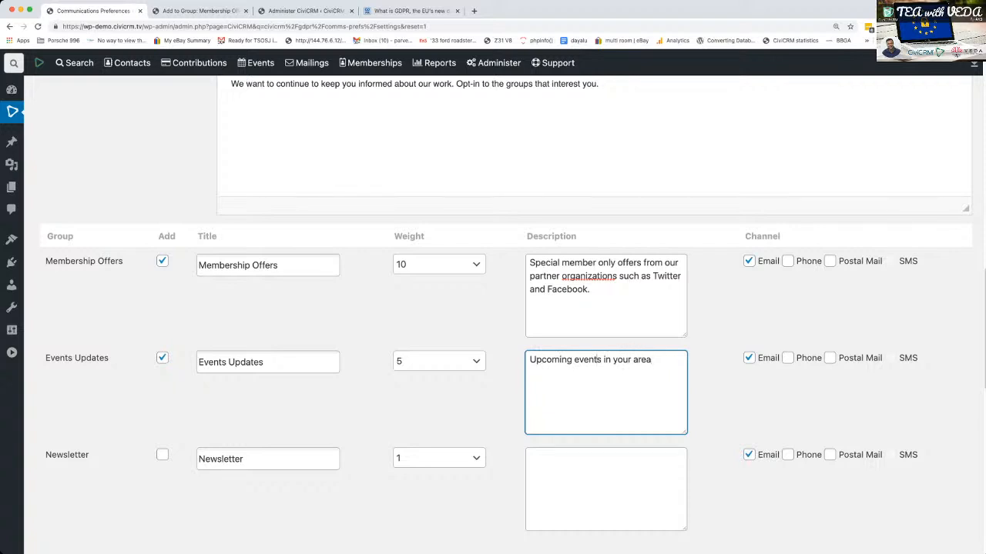
- Add the Newsletter group to the subscriptions and append "or online" to the Events Updates description
left_click(162, 455)
left_click(606, 489)
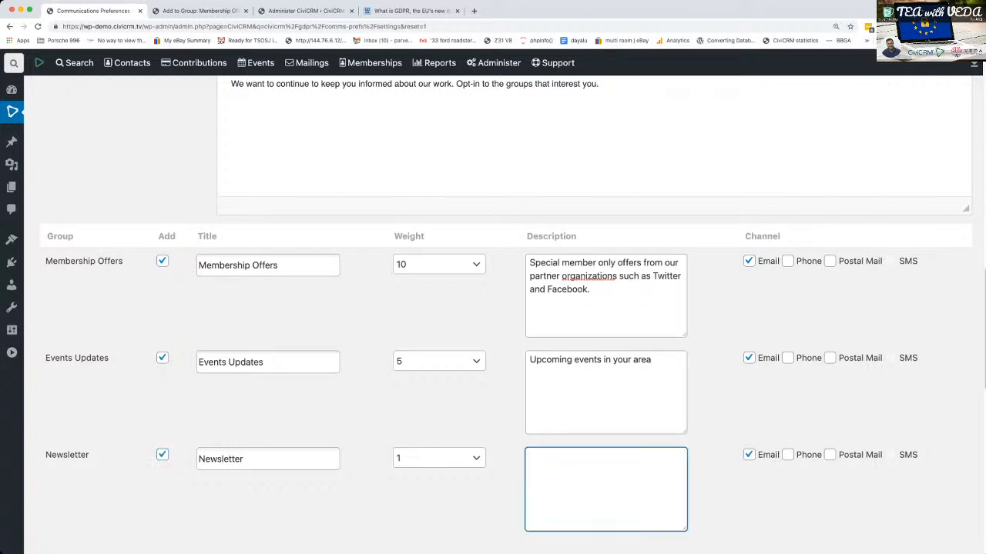
scroll(606, 488, "down", 1)
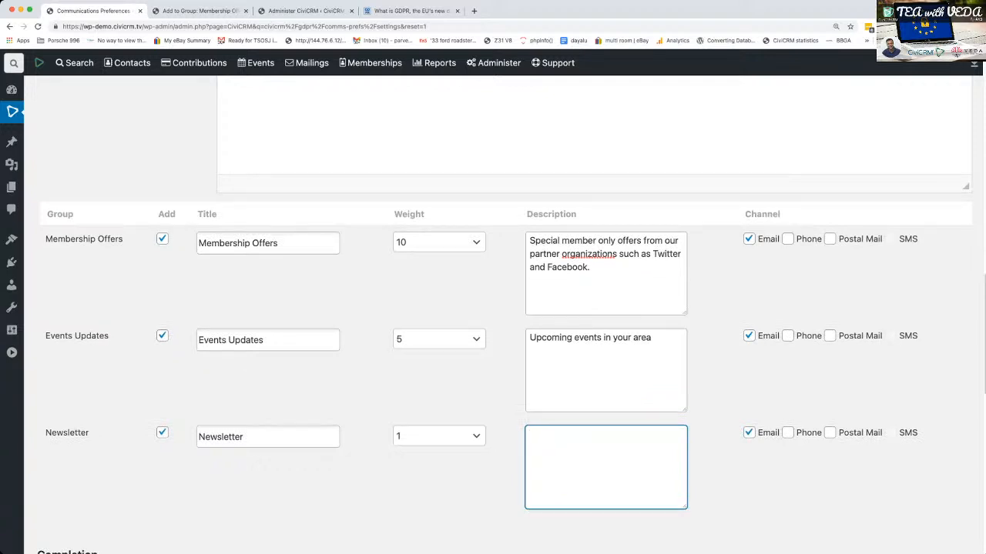
left_click(598, 354)
left_click(597, 456)
left_click(616, 353)
type("online")
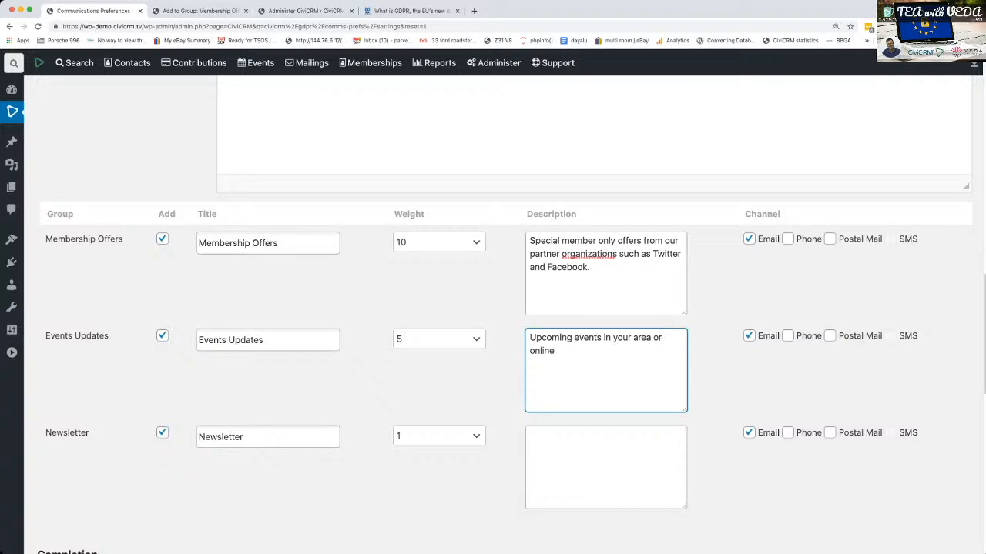
- Describe the Newsletter group as "Our flagship monthly newsletter"
left_click(585, 458)
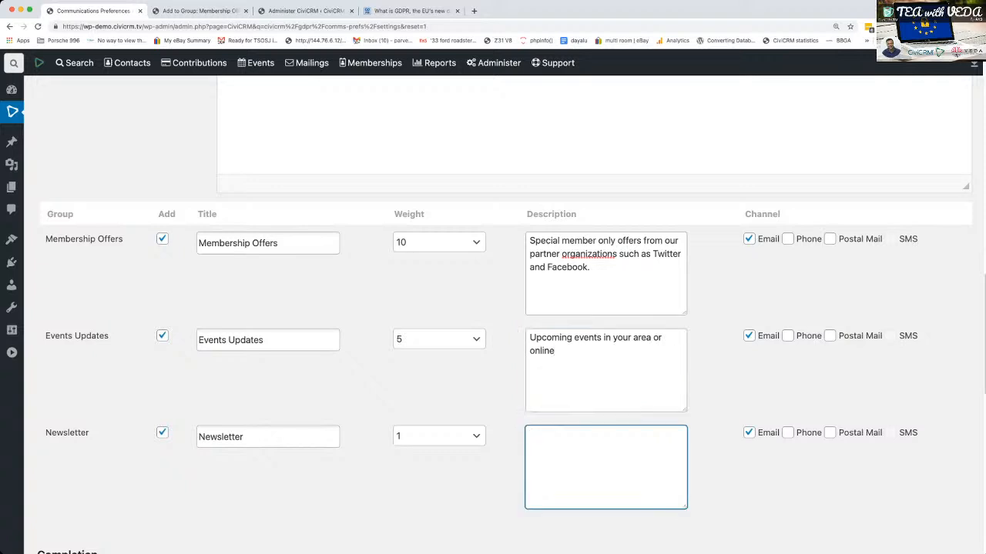
type("Our")
type(" flagsho")
type("ip mont")
type("j")
key("BackSpace")
type("hy")
key("BackSpace")
key("BackSpace")
type("ly newsletter")
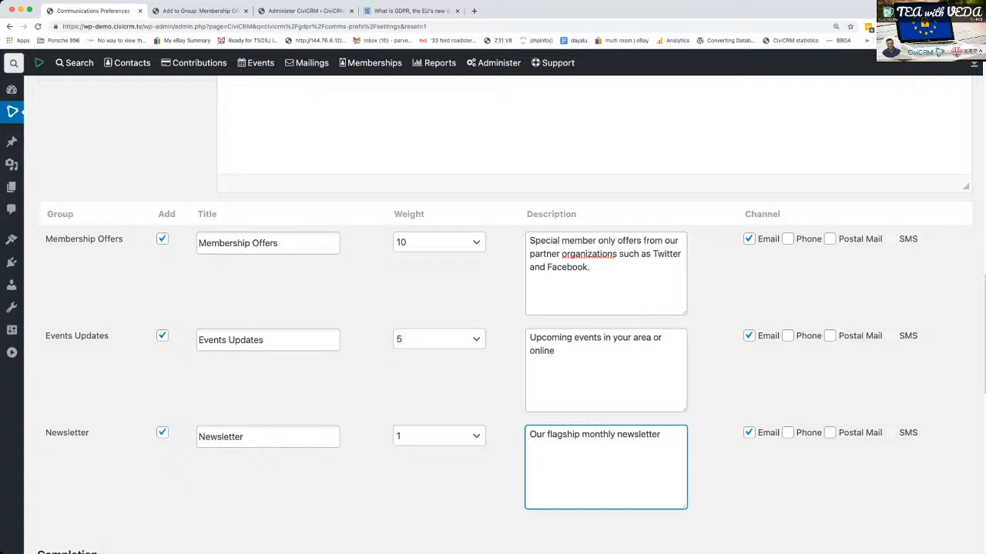
- Add a link to the preferences form on event and contribution thank-you pages, labelled "Keep in touch"
scroll(505, 308, "down", 10)
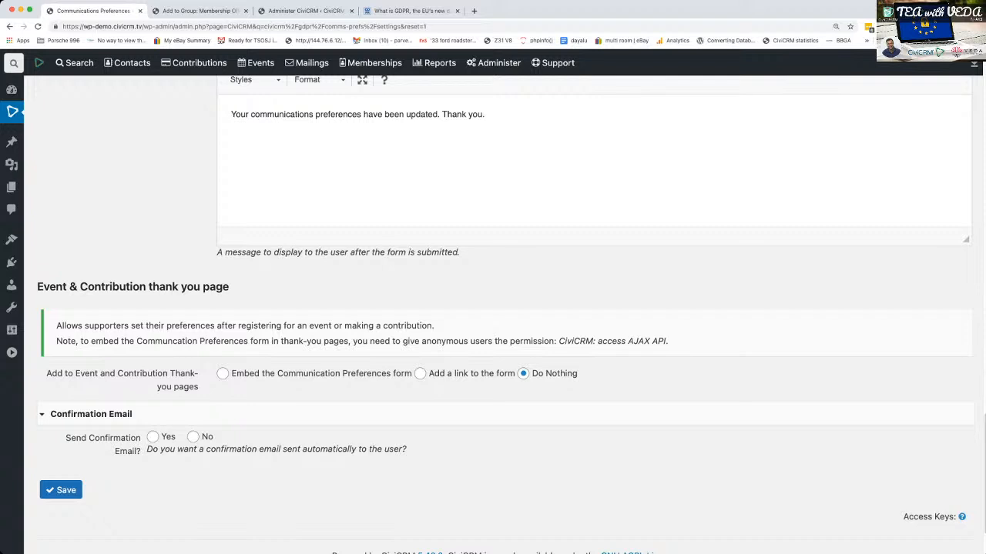
left_click(419, 373)
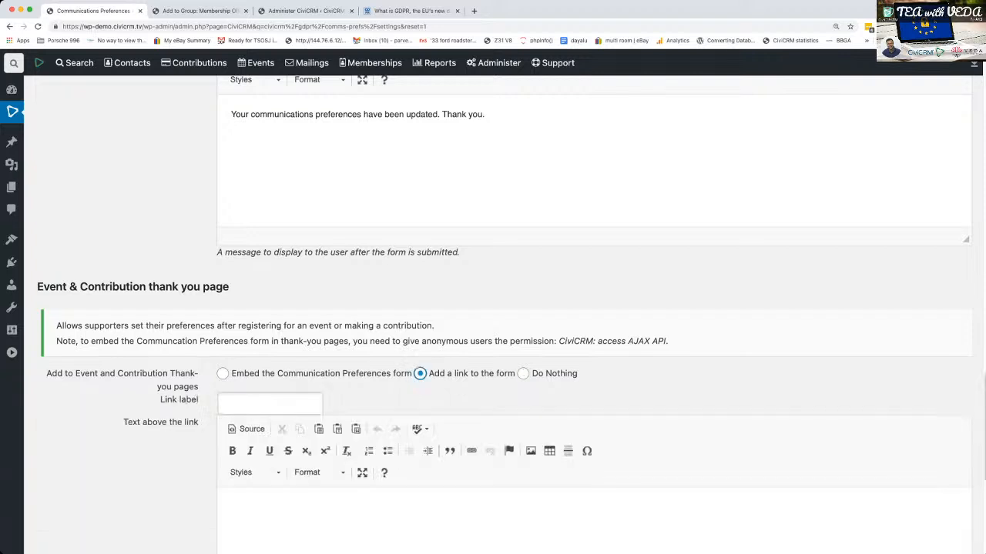
scroll(419, 374, "down", 4)
scroll(339, 323, "up", 2)
left_click(269, 207)
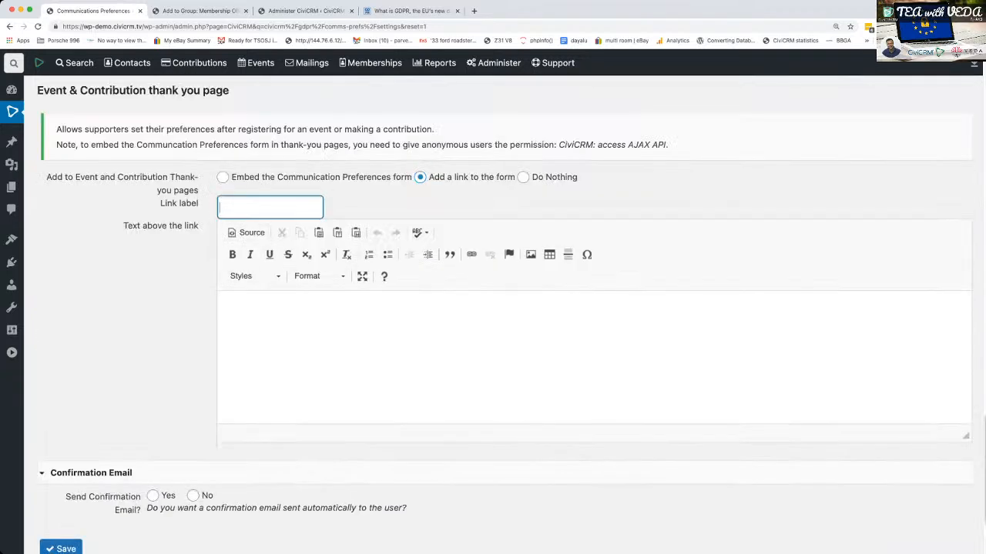
type("Keep in touch")
- Review and save the Communications Preferences settings, and reload the public Communication Preferences page in Safari
scroll(505, 314, "down", 3)
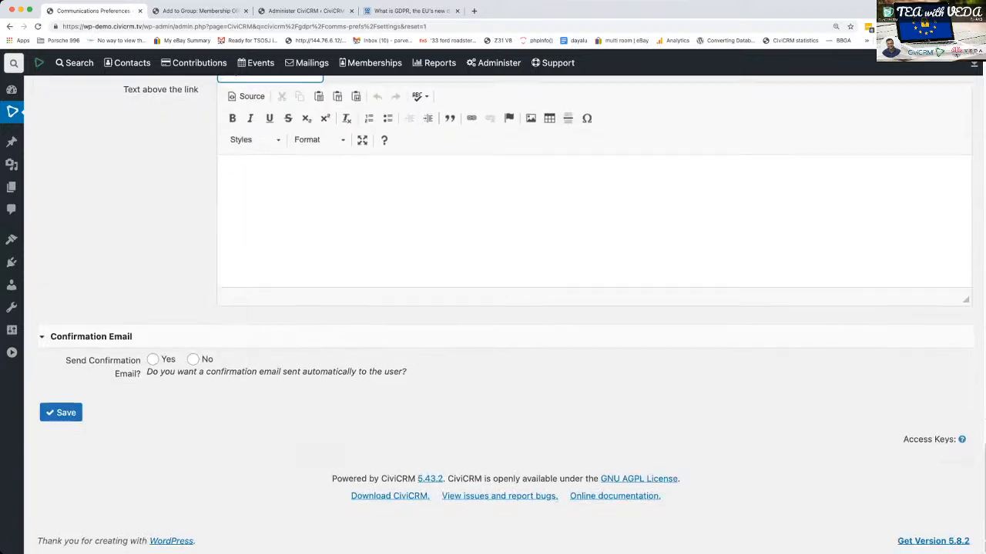
scroll(505, 315, "up", 4)
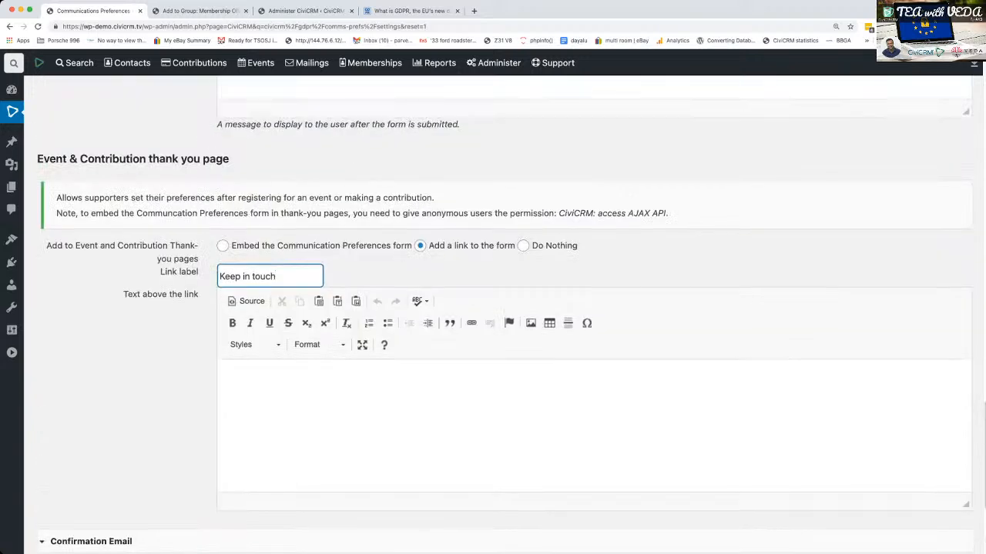
scroll(505, 315, "down", 1)
scroll(505, 314, "up", 13)
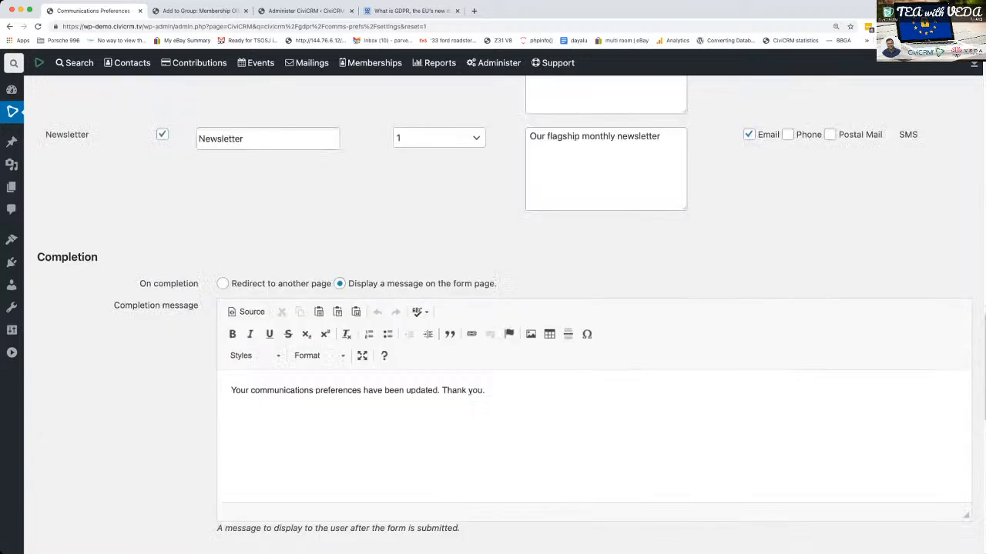
scroll(505, 314, "down", 14)
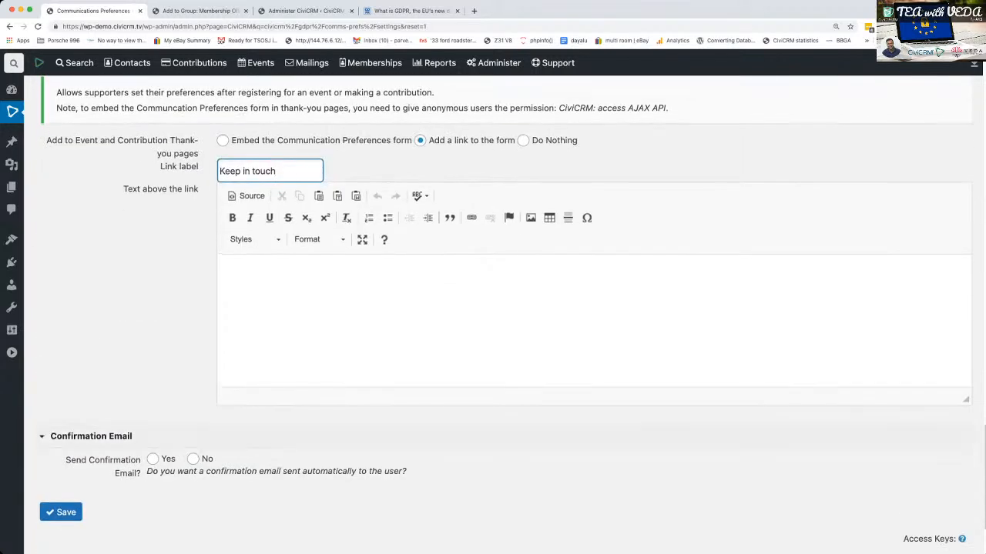
left_click(61, 512)
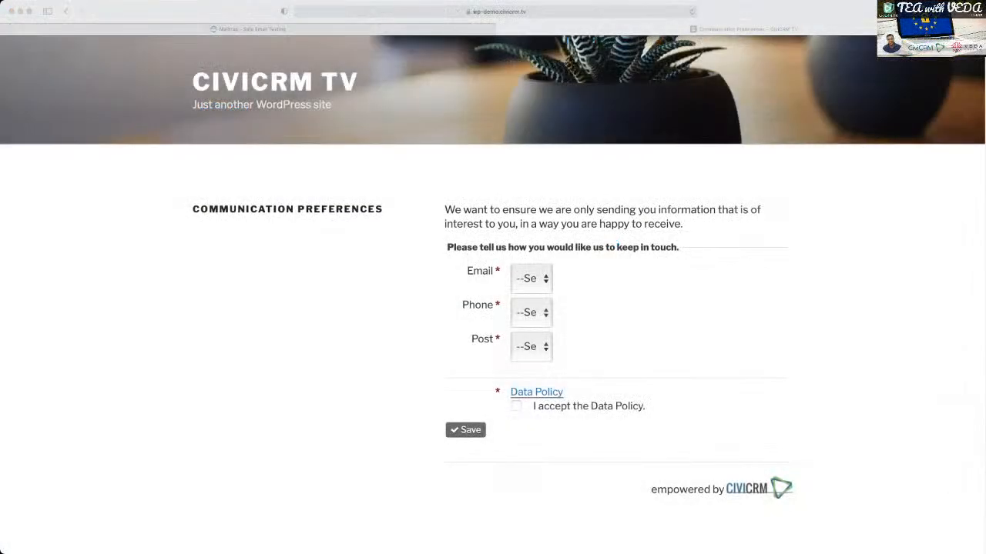
key("super+r")
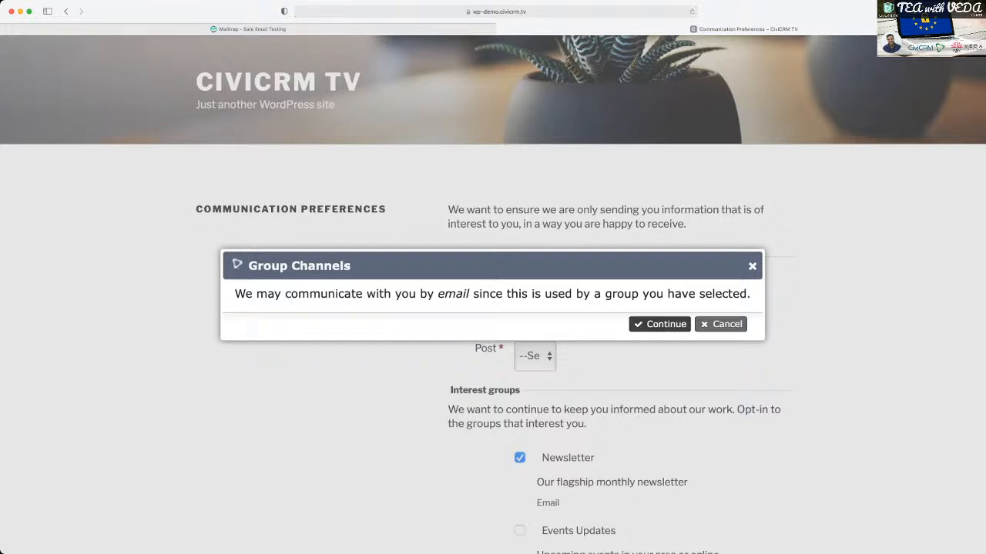
- Accept email as a communication channel for the selected Newsletter group and check the channel and group selections
key("Return")
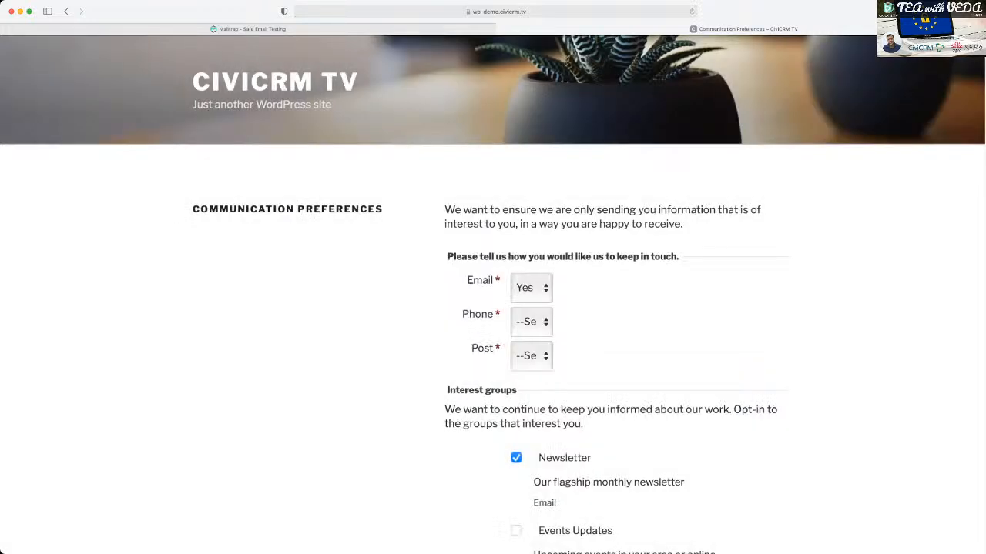
scroll(493, 308, "down", 5)
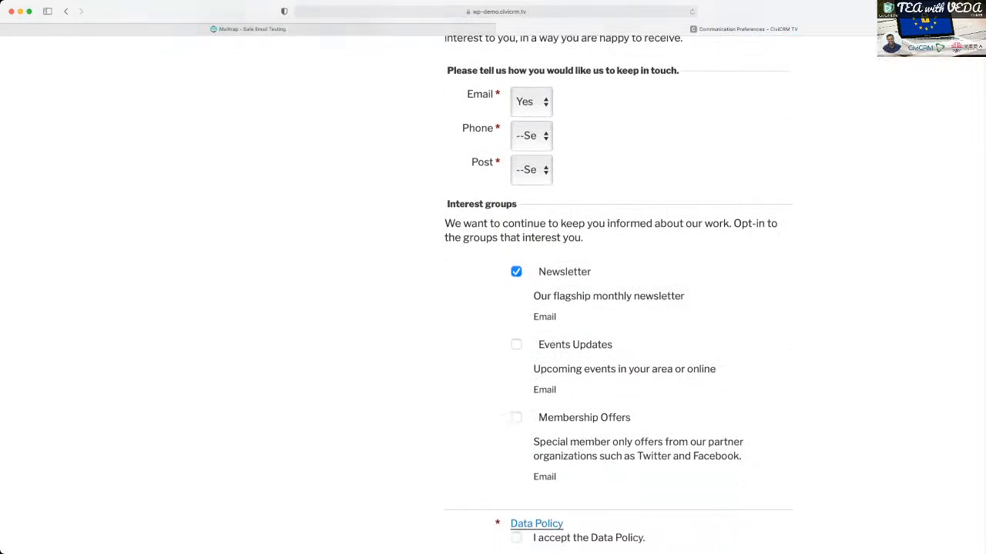
scroll(493, 308, "up", 5)
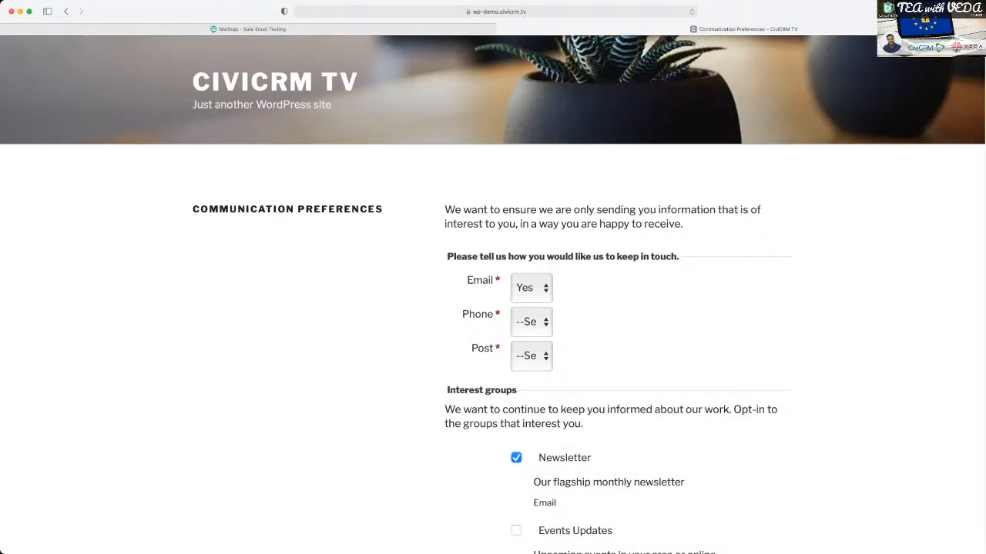
- Set the Email and Phone channels to No, reselect the Newsletter group, and accept communication by email for it
left_click(527, 299)
left_click(527, 343)
double_click(523, 458)
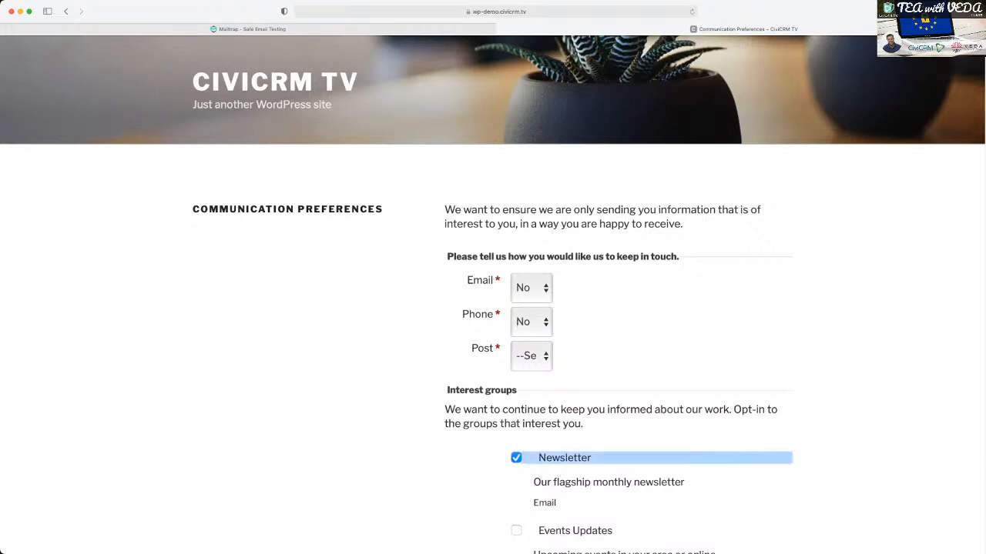
left_click(516, 458)
left_click(516, 458)
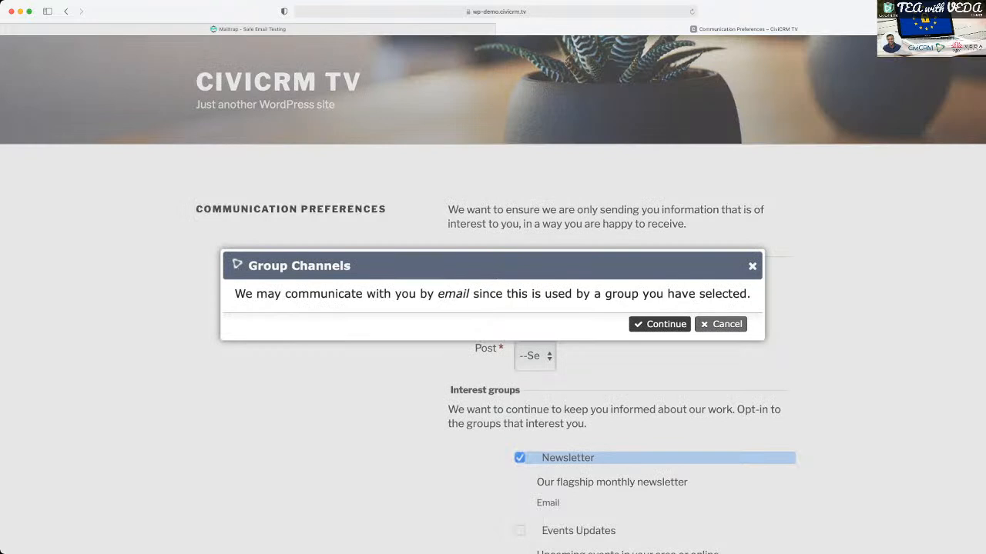
left_click(660, 324)
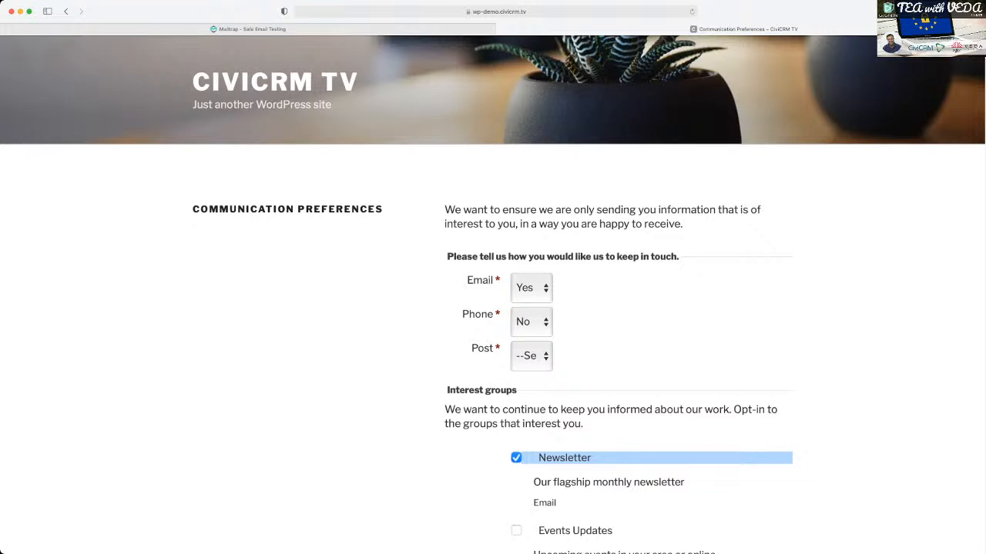
- Set the Post channel to No and opt in to the Events Updates and Membership Offers groups
left_click(528, 377)
scroll(492, 308, "down", 3)
left_click(516, 399)
left_click(516, 472)
scroll(616, 308, "down", 3)
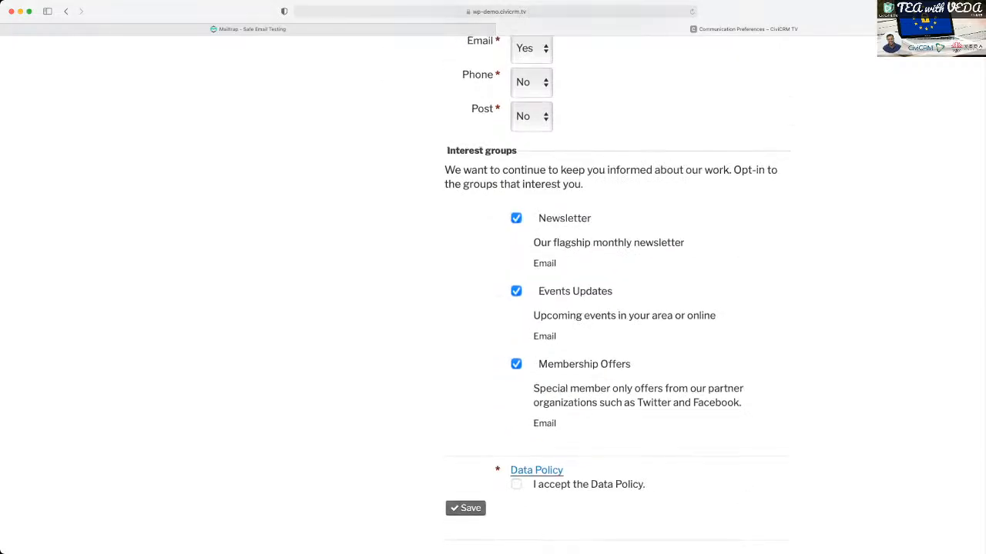
scroll(616, 308, "up", 2)
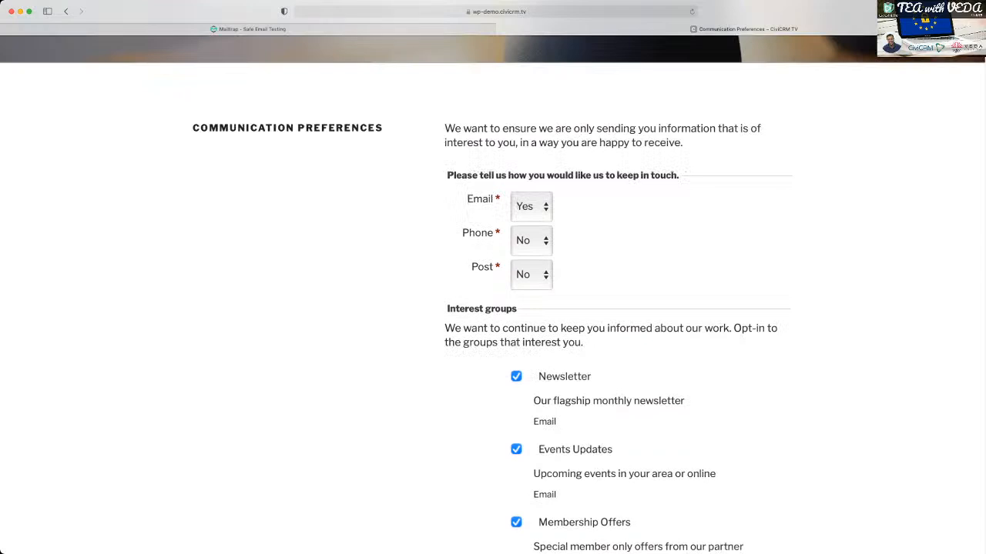
- Set the Phone channel to Yes and accept the Data Policy
left_click(532, 240)
scroll(616, 308, "down", 1)
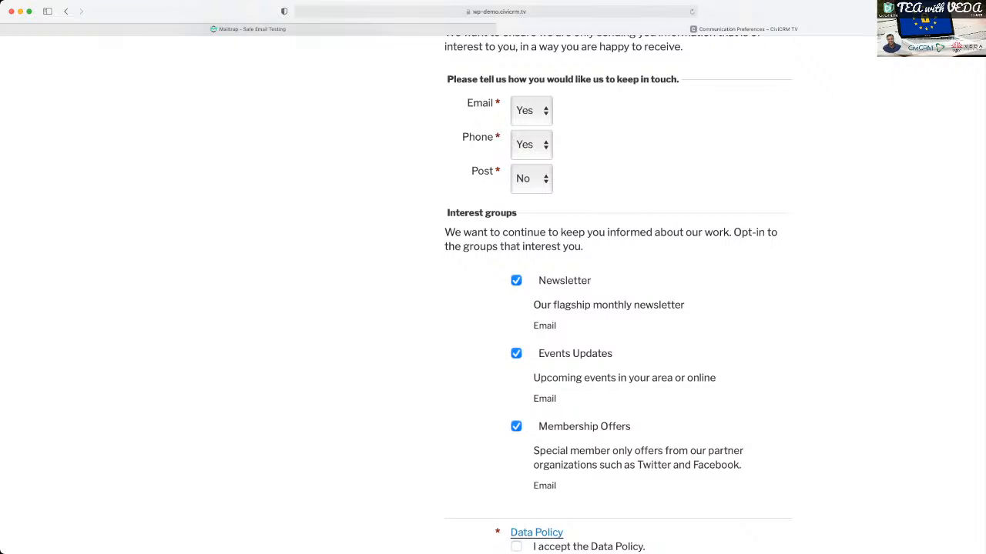
scroll(616, 292, "down", 2)
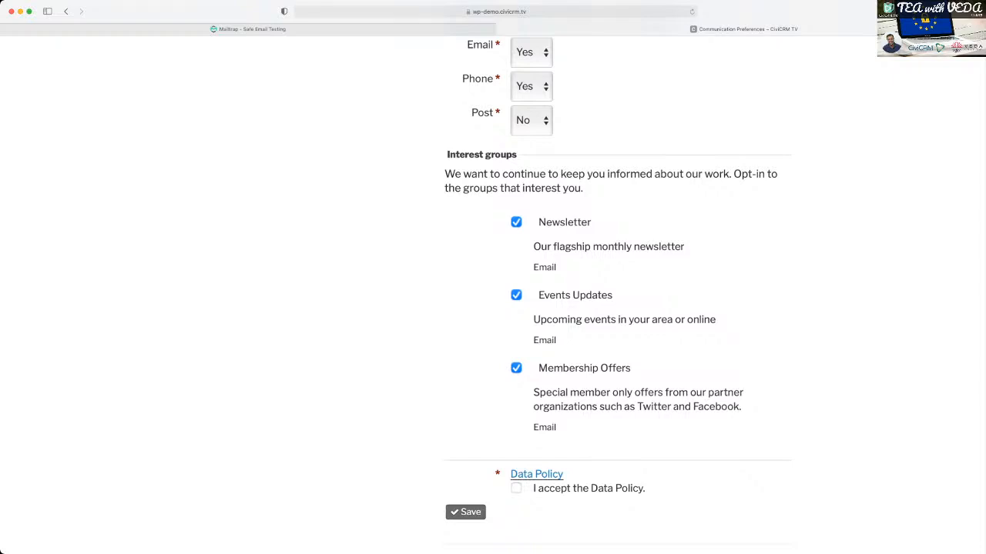
scroll(618, 287, "down", 2)
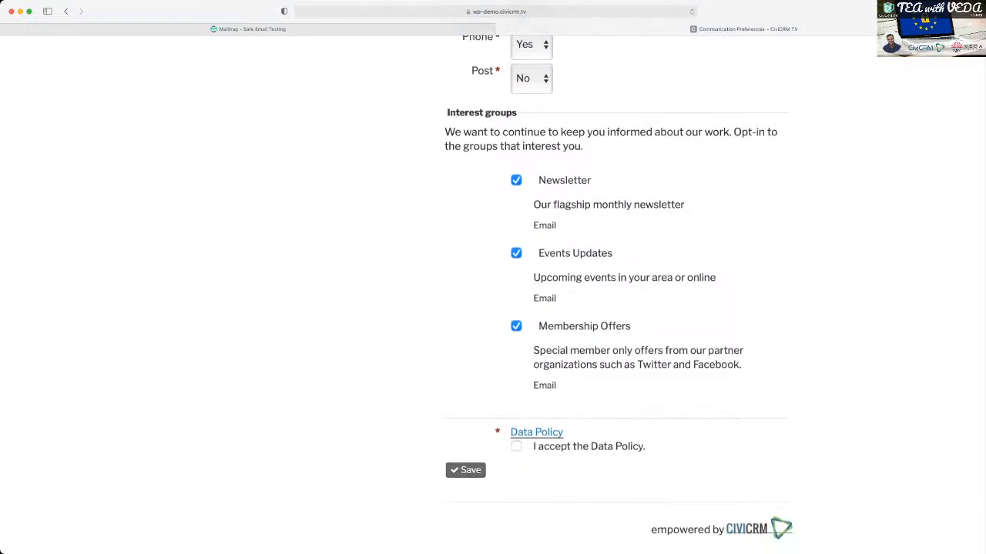
left_click(516, 446)
- Review the chosen channels and interest groups, and save the communication preferences
scroll(618, 294, "up", 1)
scroll(493, 294, "up", 4)
scroll(492, 294, "down", 3)
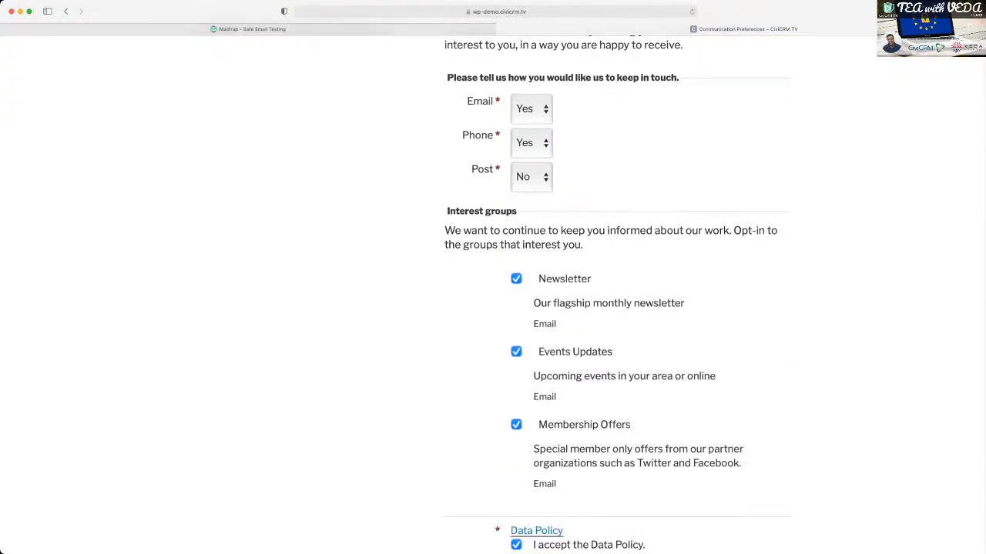
scroll(492, 294, "down", 3)
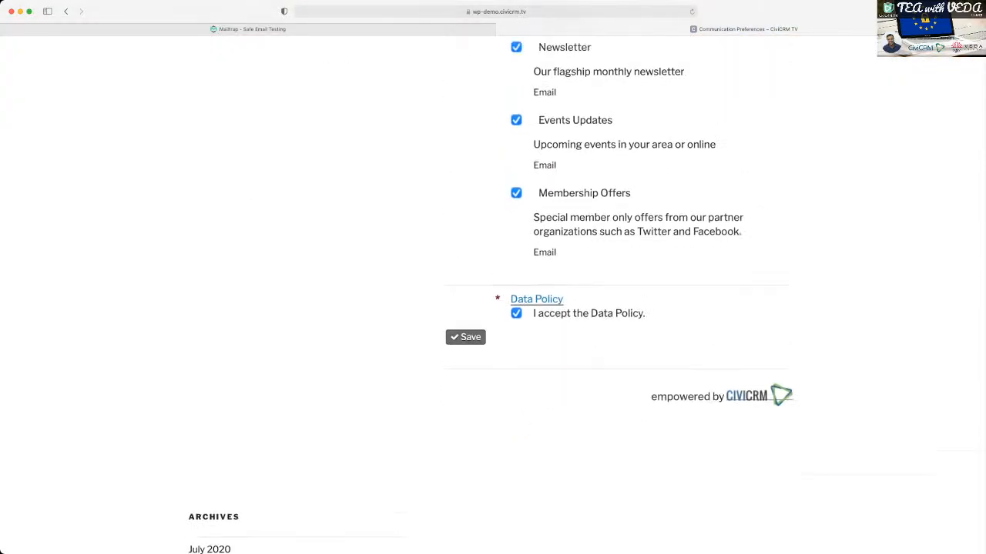
scroll(493, 294, "up", 1)
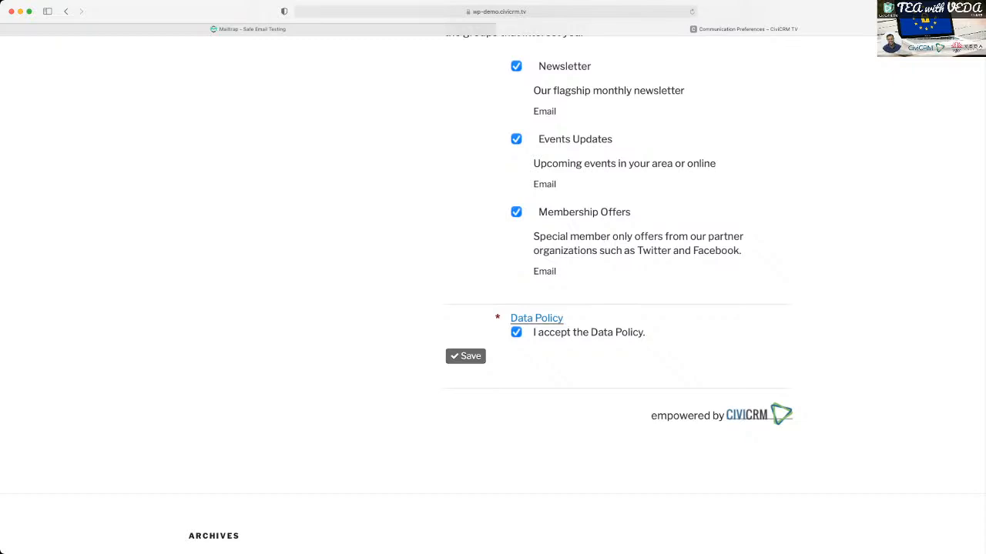
scroll(493, 294, "up", 3)
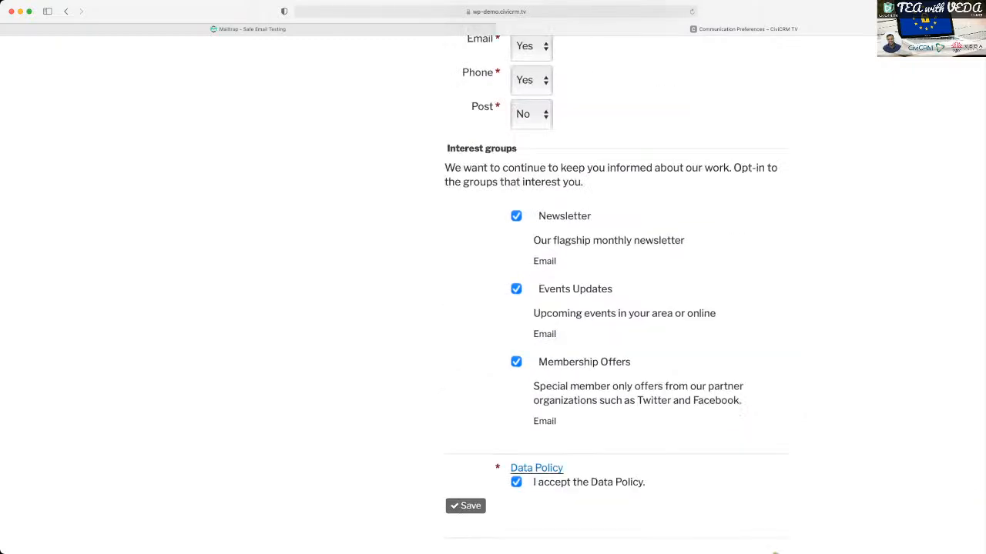
scroll(493, 294, "up", 1)
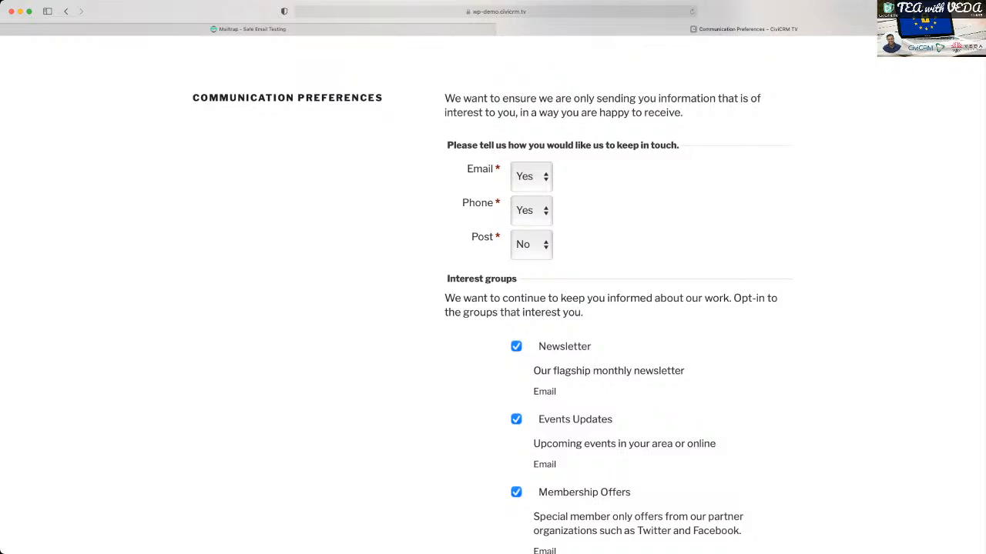
scroll(493, 308, "down", 3)
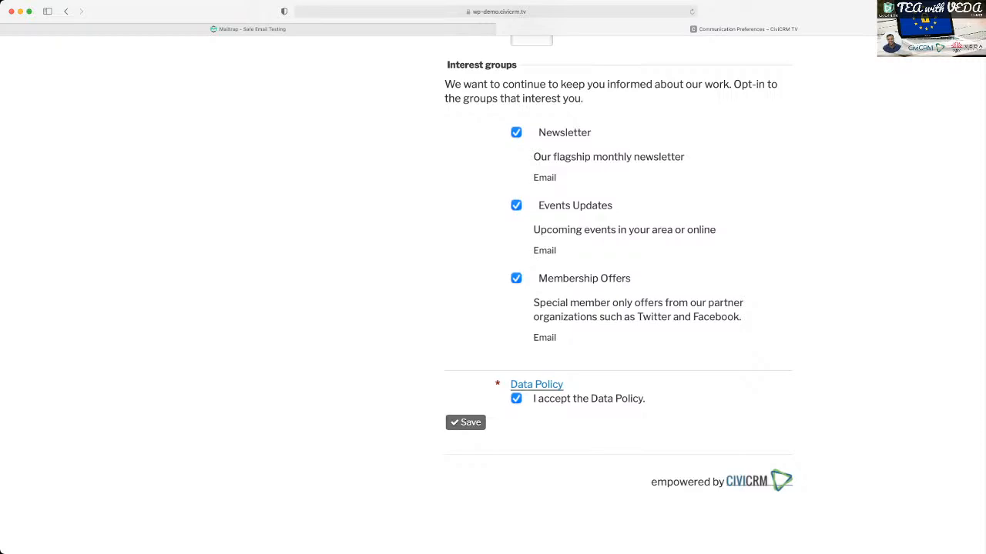
scroll(618, 264, "down", 1)
scroll(619, 264, "down", 1)
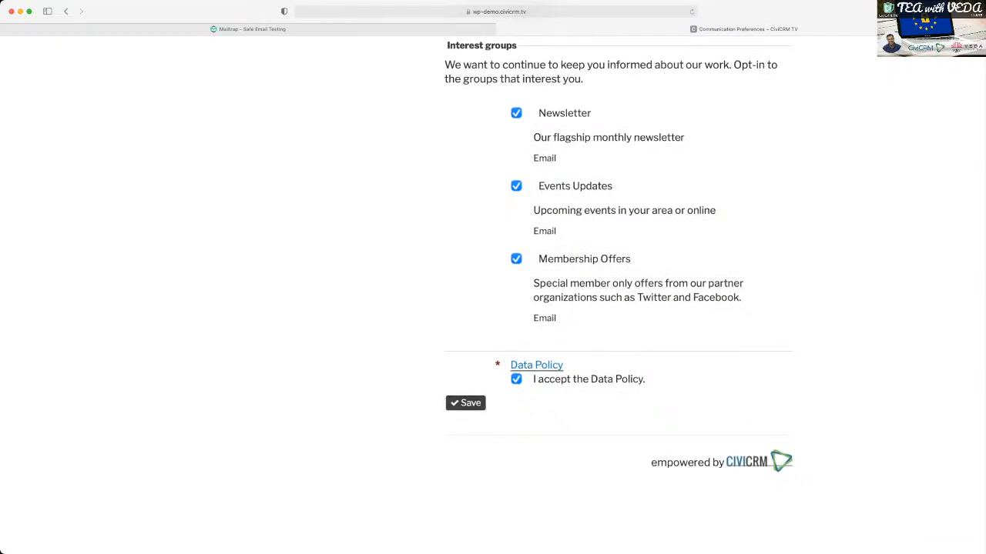
left_click(465, 403)
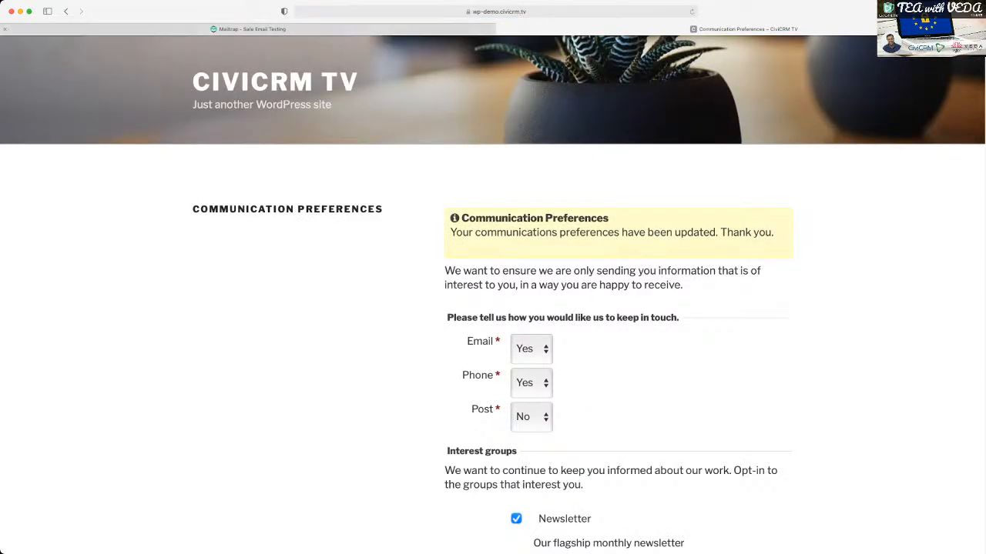
- Copy the recipient's email address from the Mailtrap message and use it to find and open their contact record in CiviCRM in Chrome
left_click(248, 29)
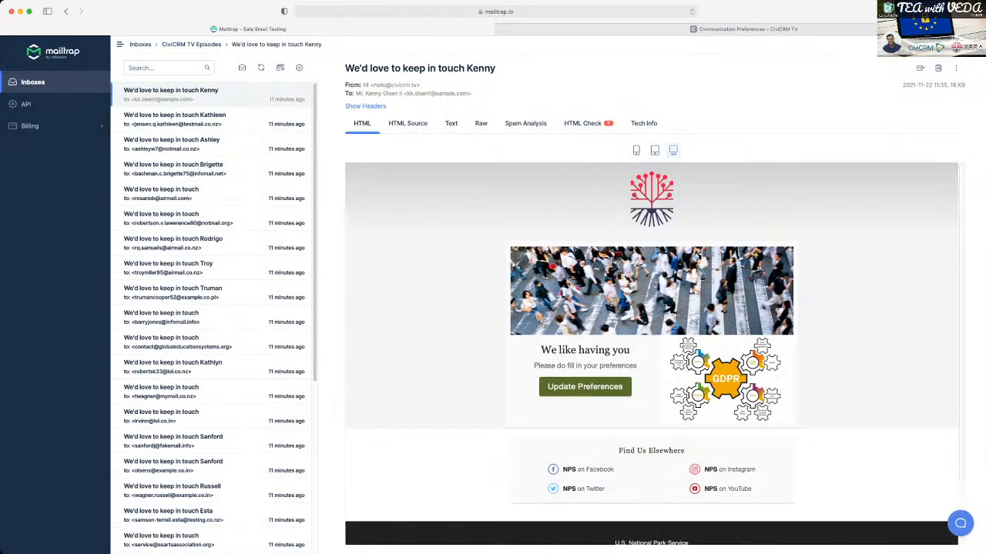
left_click_drag(407, 93, 469, 93)
key("super+c")
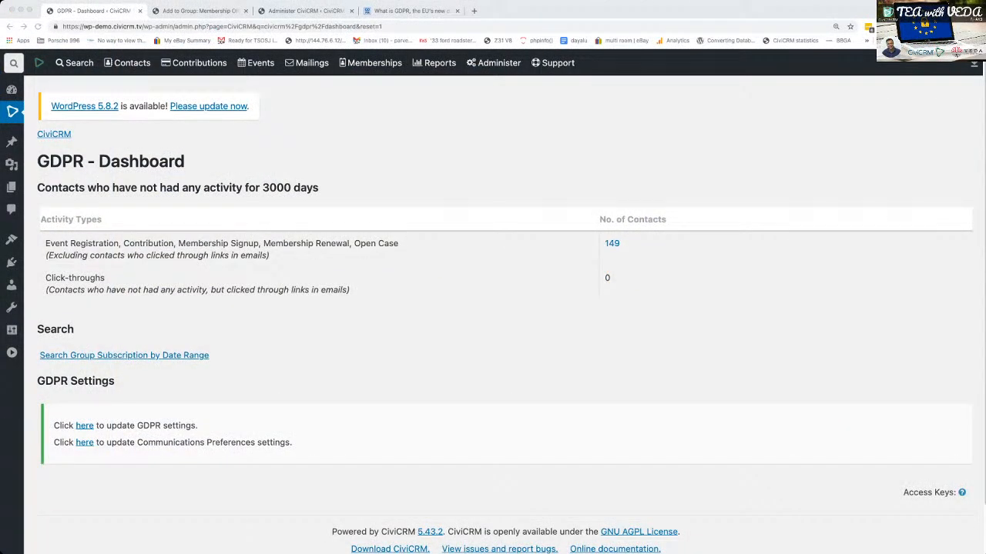
left_click(13, 62)
key("super+v")
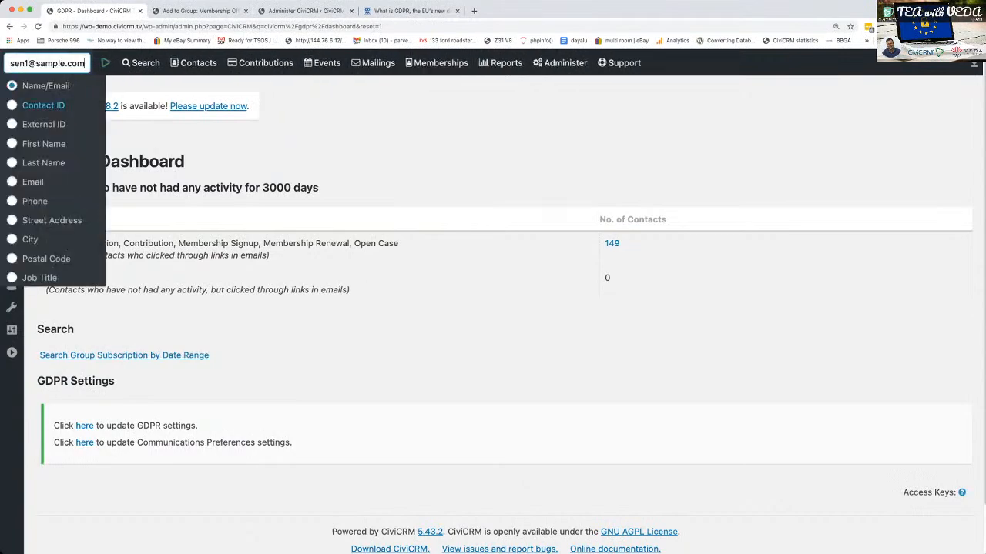
key("Return")
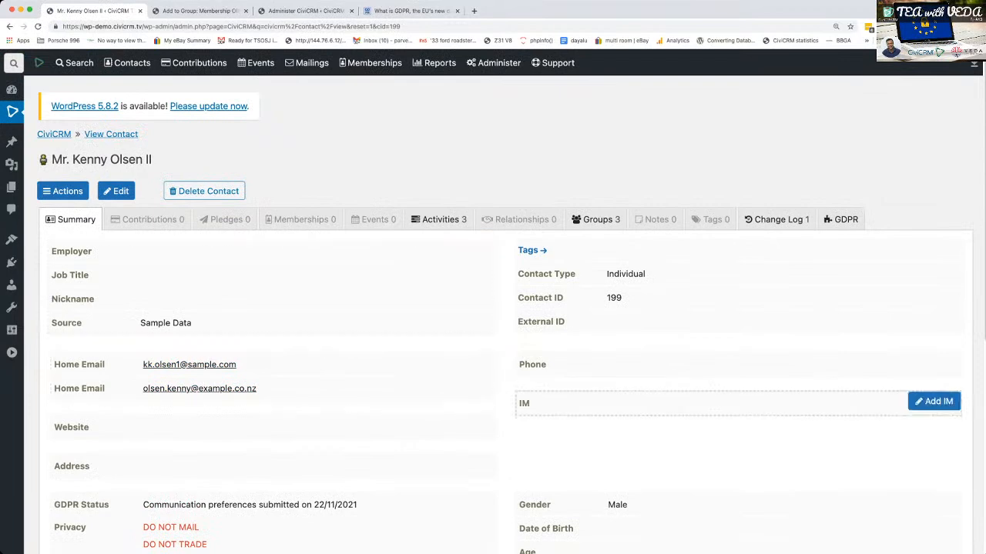
- Examine the GDPR status, privacy flags and preferred communication methods in the contact's summary
scroll(924, 393, "down", 4)
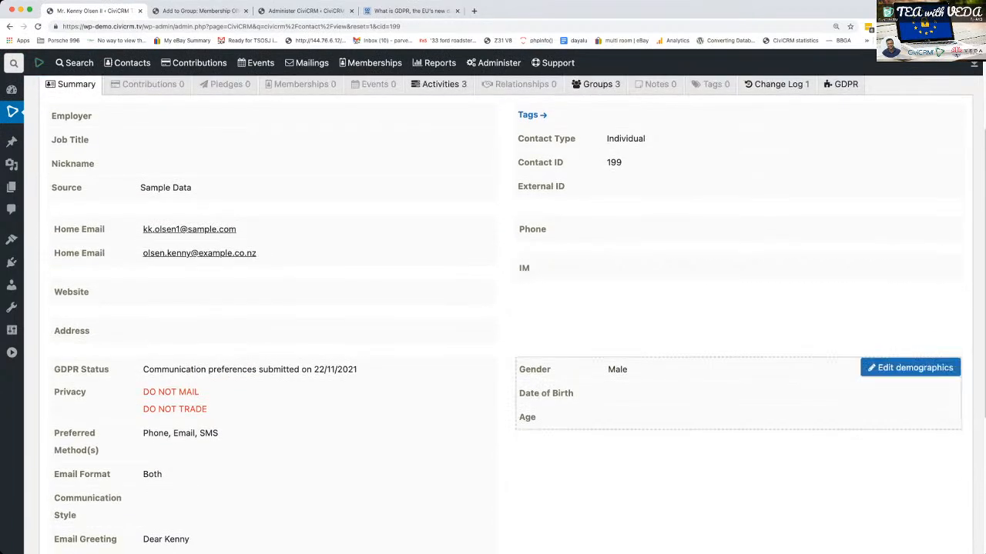
scroll(924, 392, "up", 2)
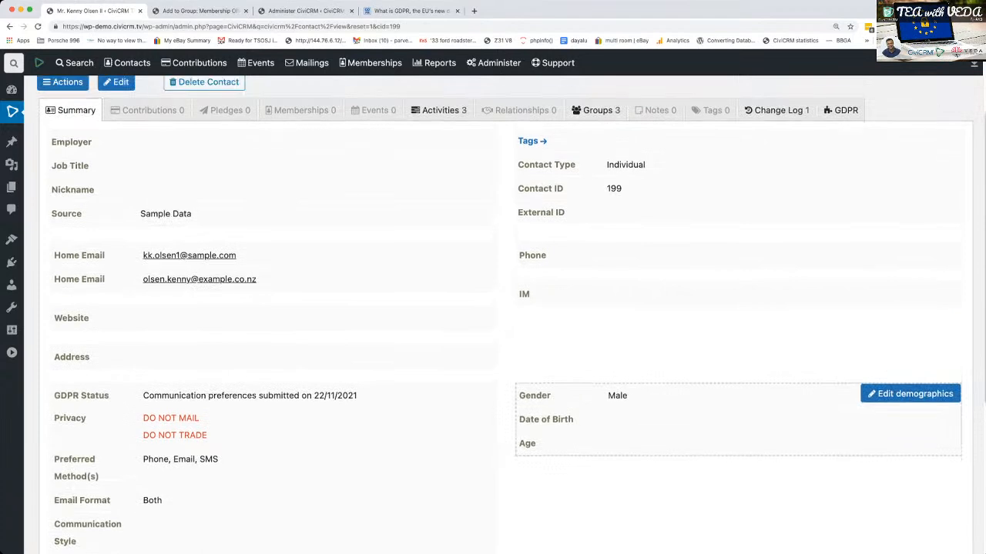
scroll(924, 408, "up", 1)
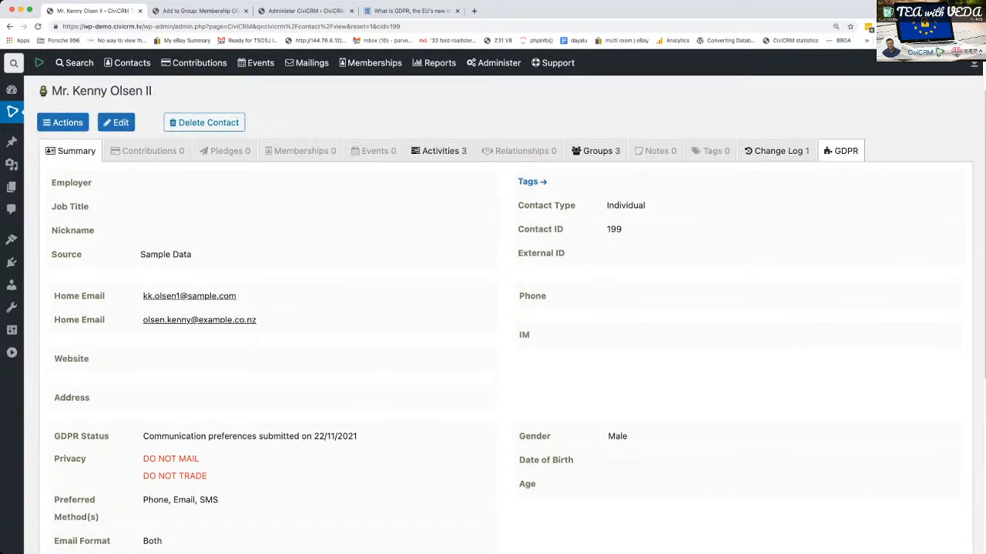
scroll(308, 477, "down", 4)
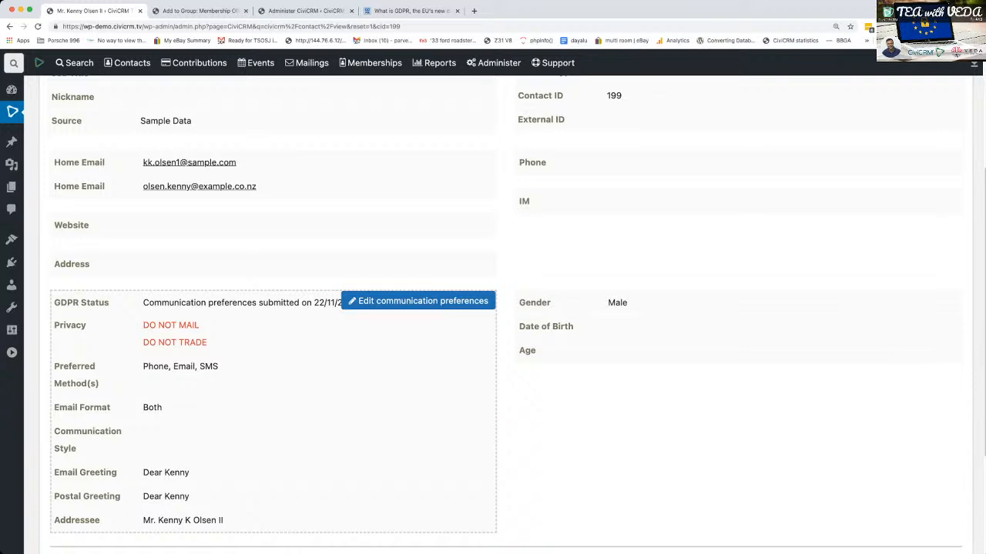
scroll(506, 315, "down", 1)
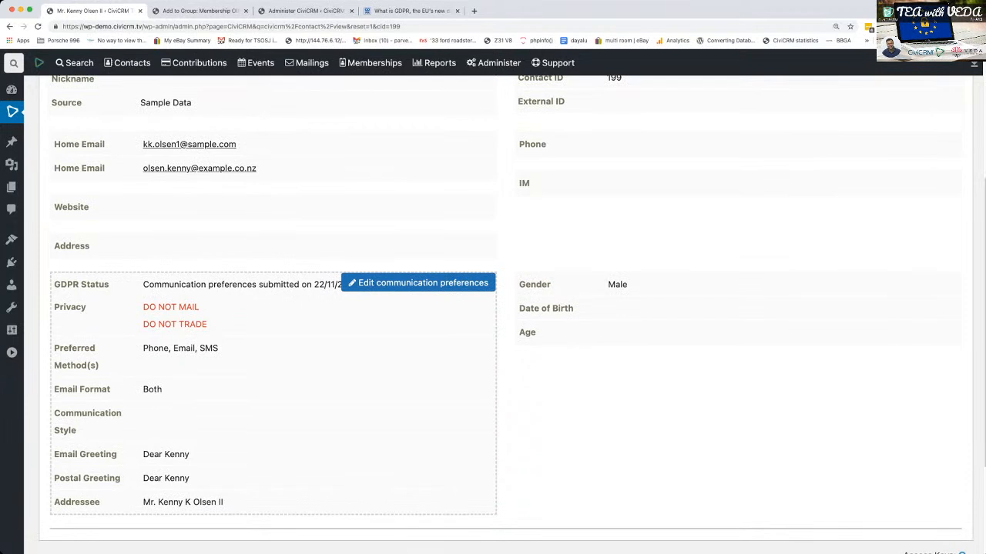
scroll(506, 314, "up", 6)
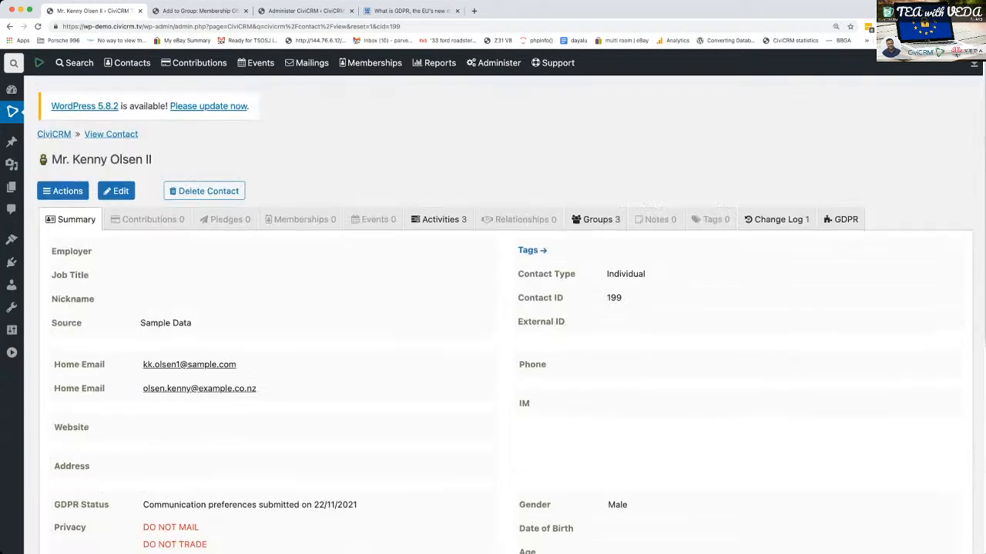
- Examine the contact's GDPR record, including communications preferences, Data Policy acceptance and the Group Subscription Log
left_click(840, 220)
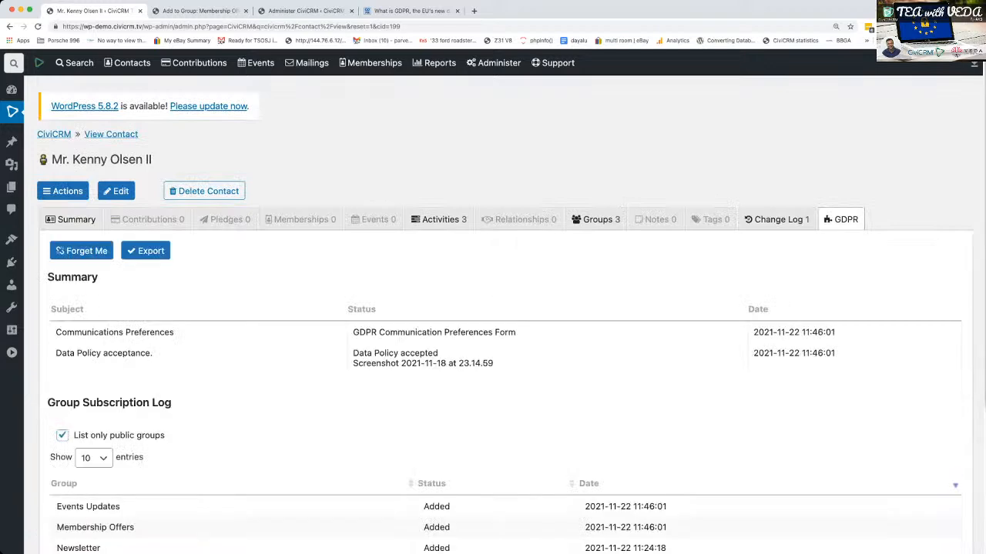
scroll(506, 318, "down", 1)
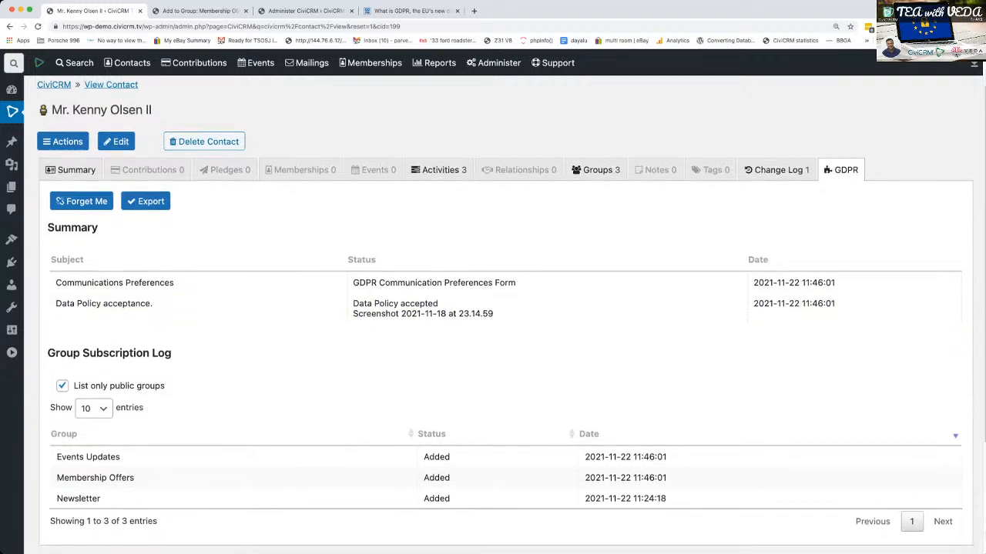
scroll(493, 342, "down", 5)
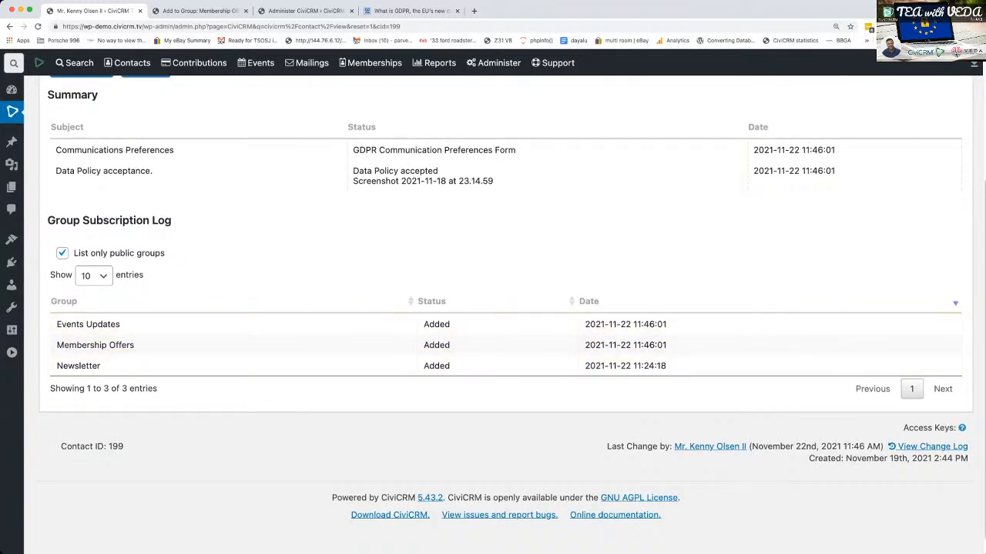
scroll(493, 366, "up", 3)
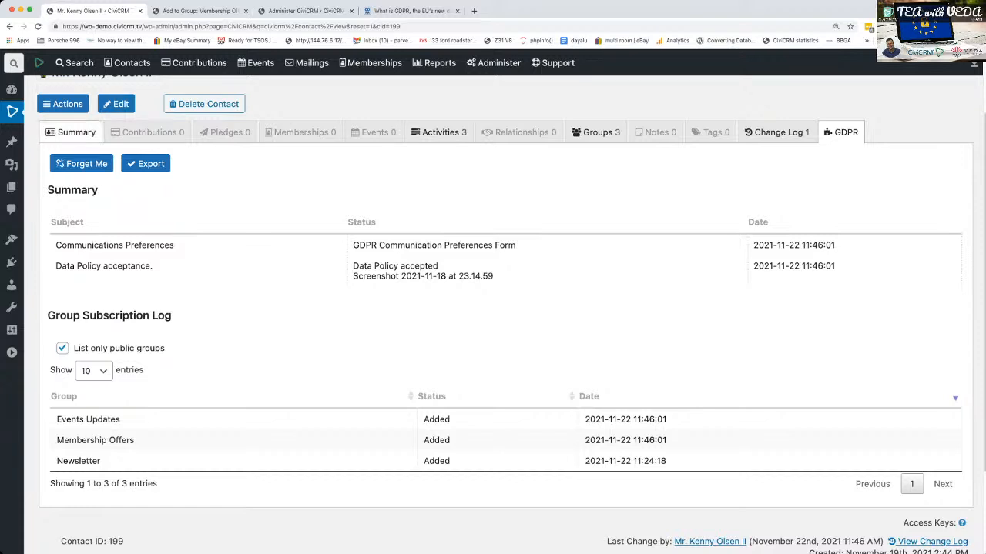
- Start a new home address in the contact's summary and enter its street address
left_click(71, 132)
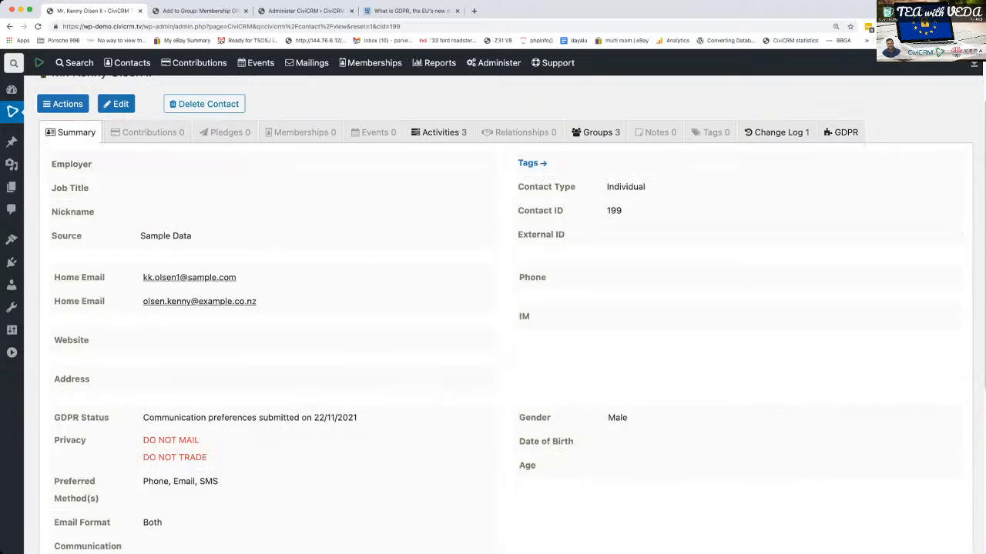
scroll(455, 308, "down", 5)
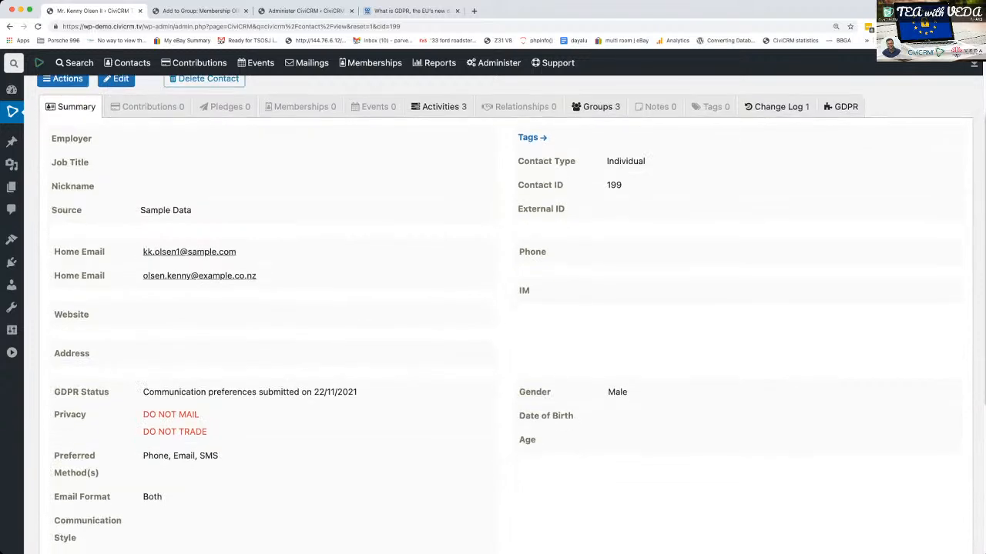
scroll(454, 370, "up", 8)
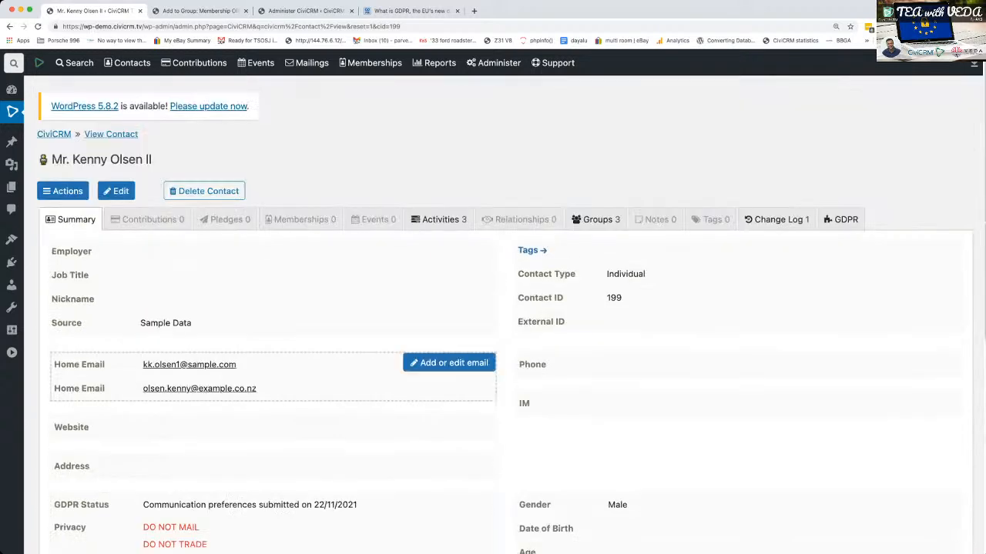
left_click(458, 463)
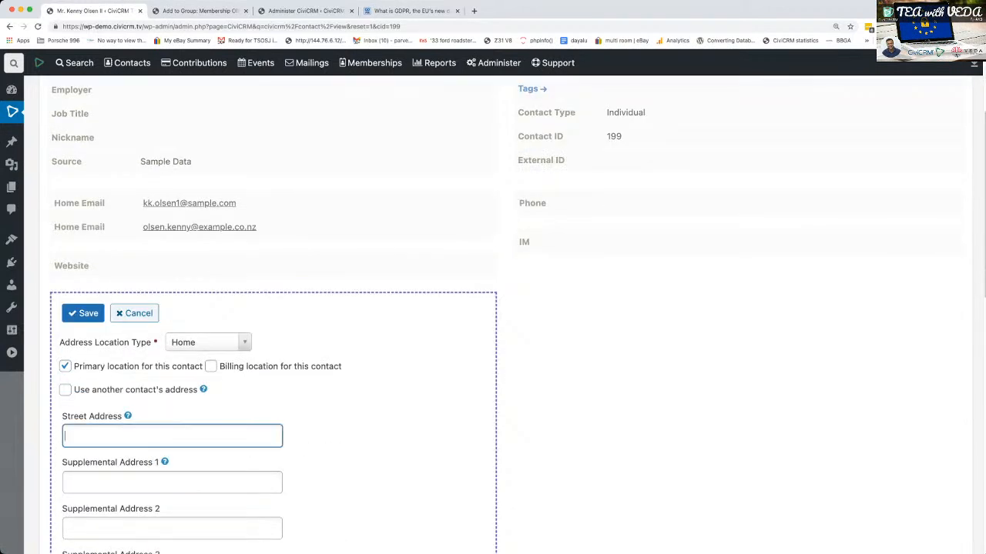
type("1 Street")
key("Tab")
key("Tab")
key("Tab")
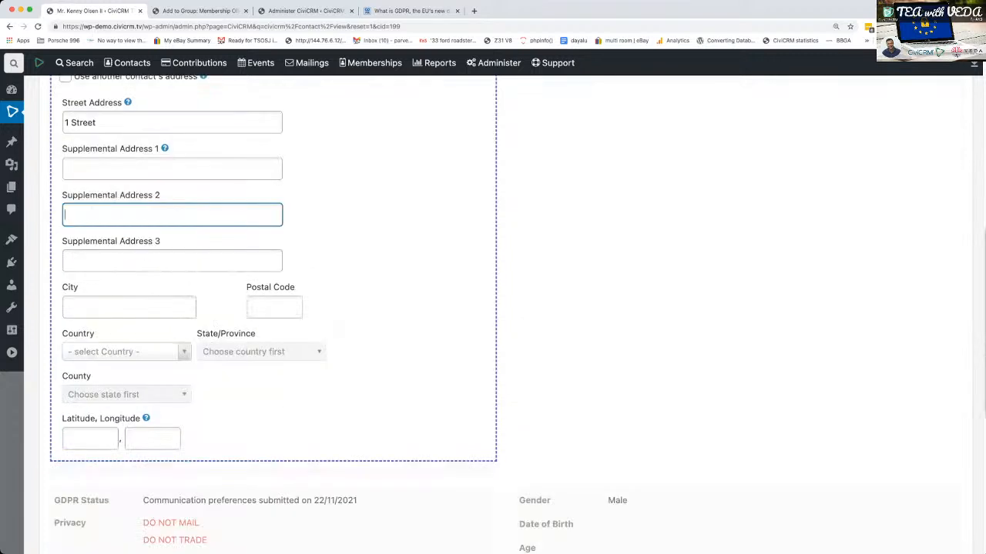
- Set the new home address's country to United Kingdom and save the address
left_click(126, 351)
type("unit")
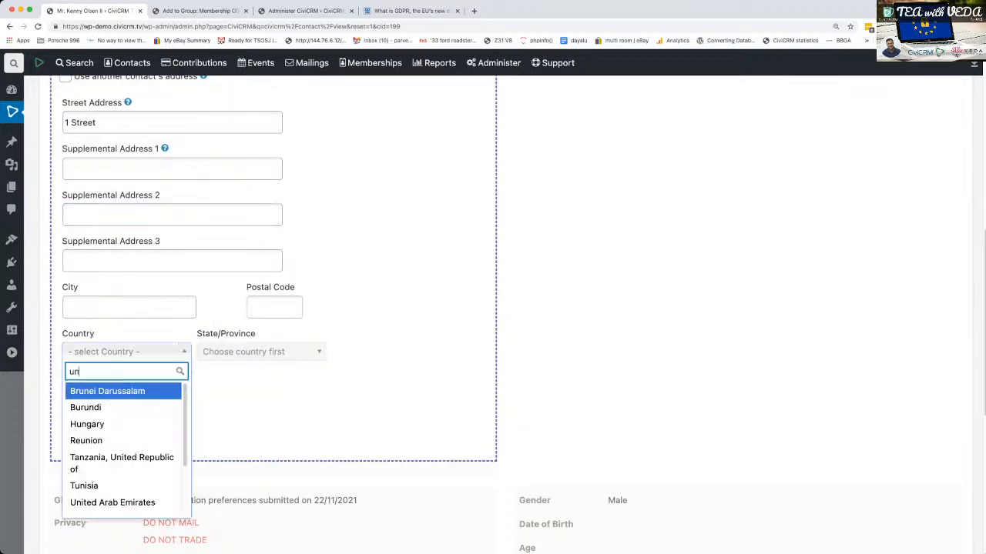
key("Down")
key("Down")
key("Return")
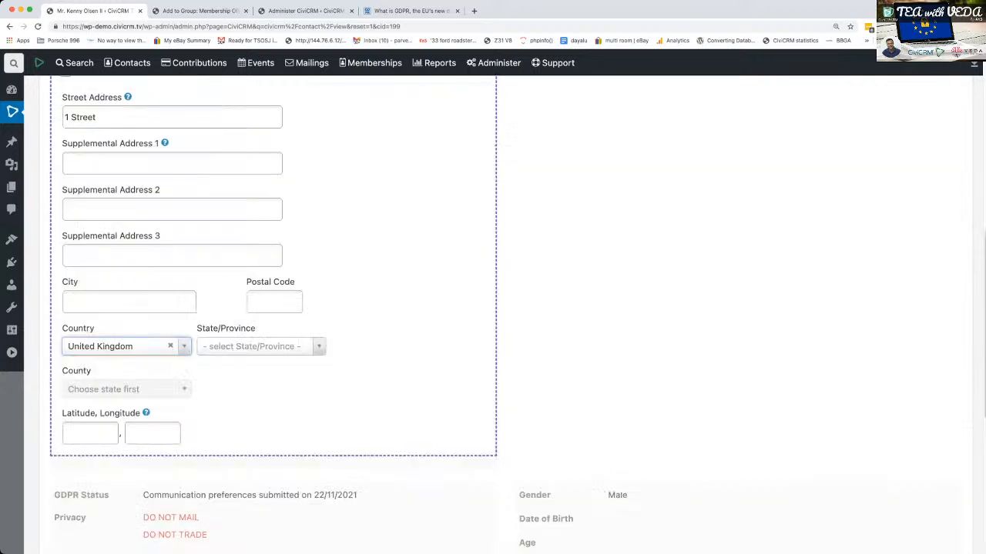
scroll(492, 308, "up", 6)
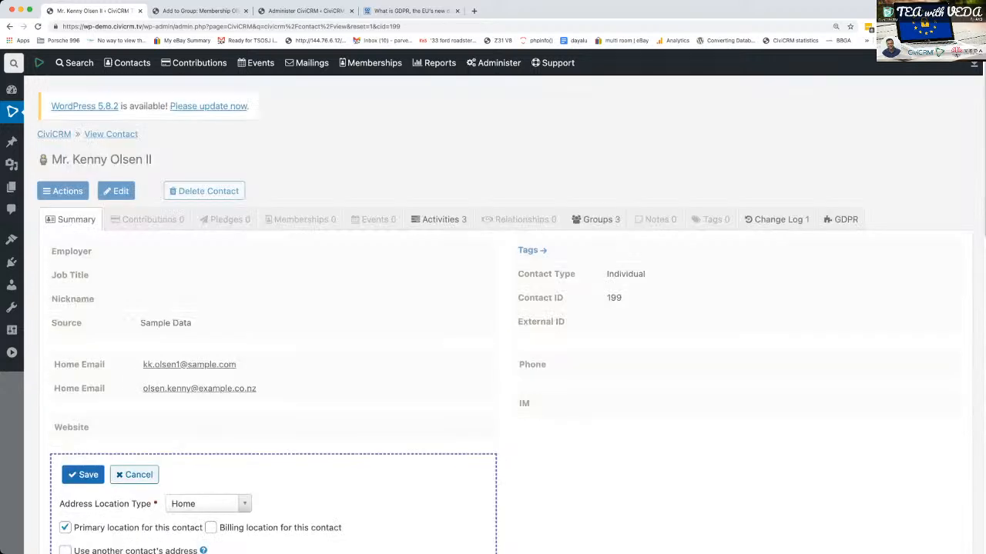
left_click(83, 475)
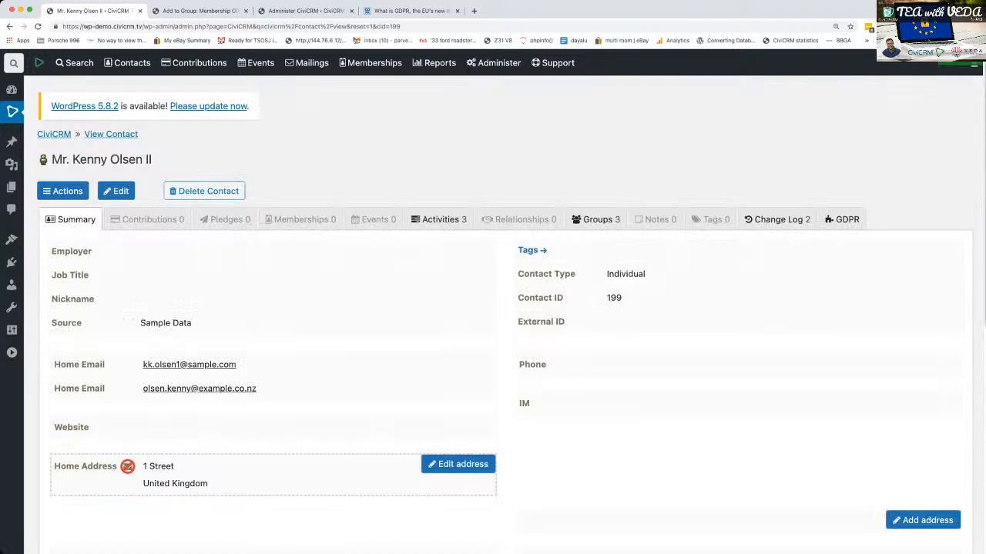
- Change the house number in the contact's home address and save the address
scroll(493, 308, "down", 2)
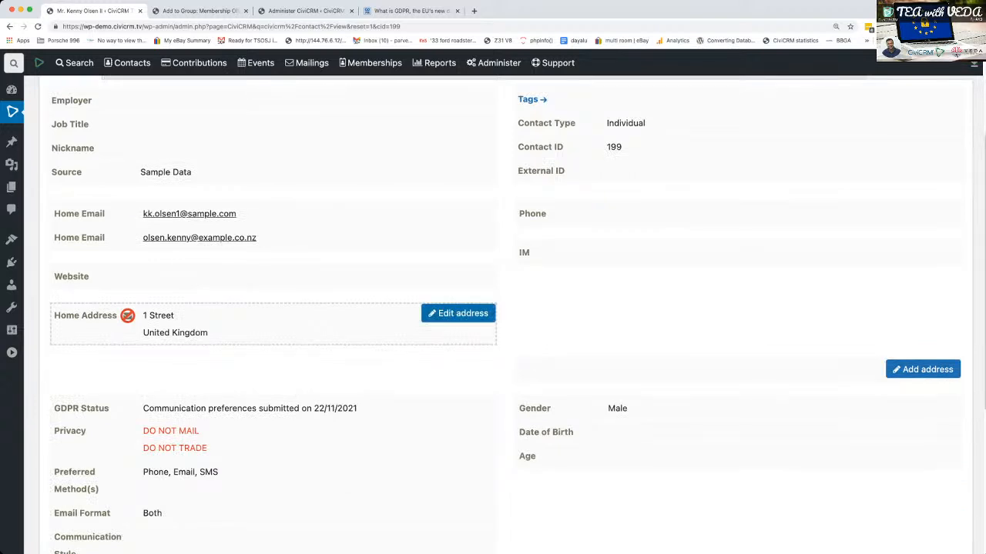
left_click(273, 339)
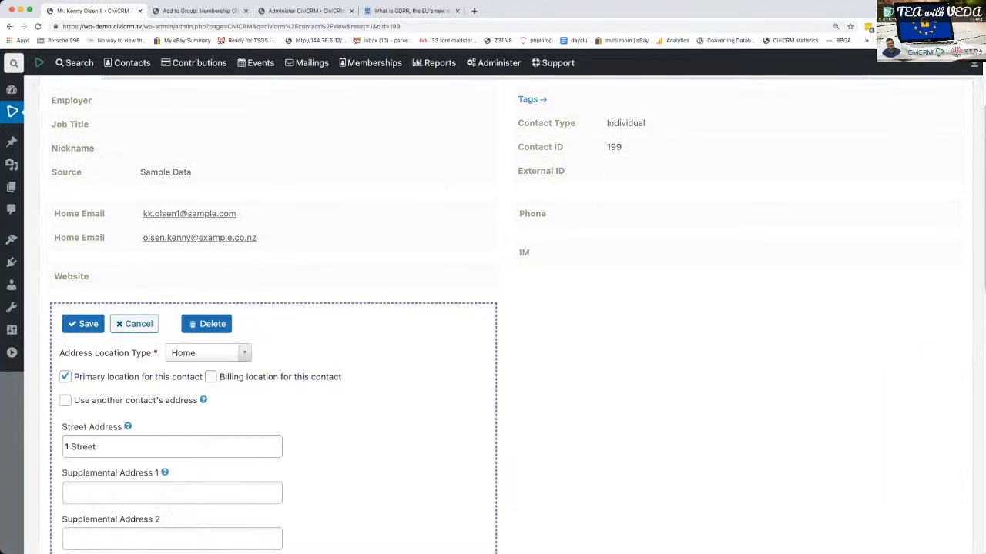
double_click(67, 447)
type("2")
left_click(84, 323)
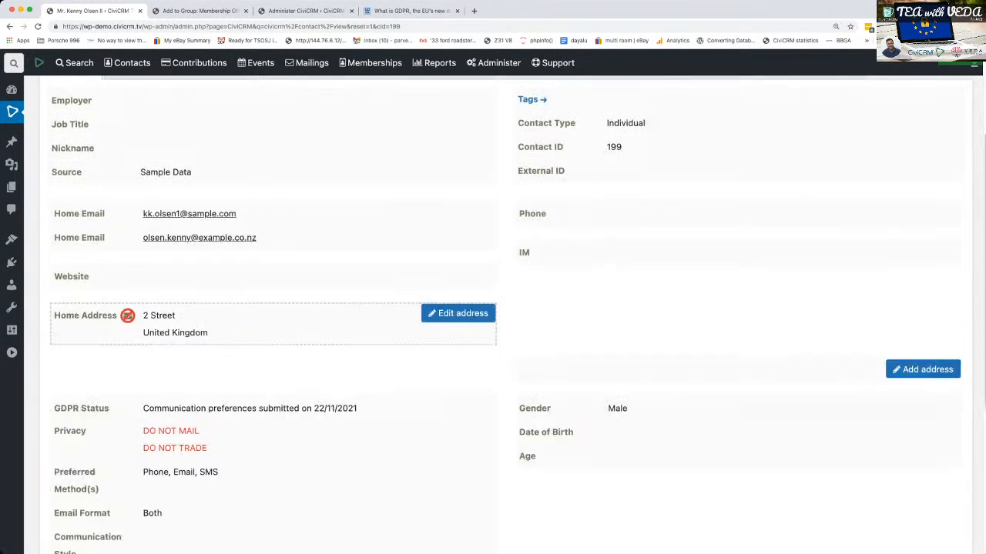
scroll(493, 308, "down", 5)
scroll(493, 308, "up", 3)
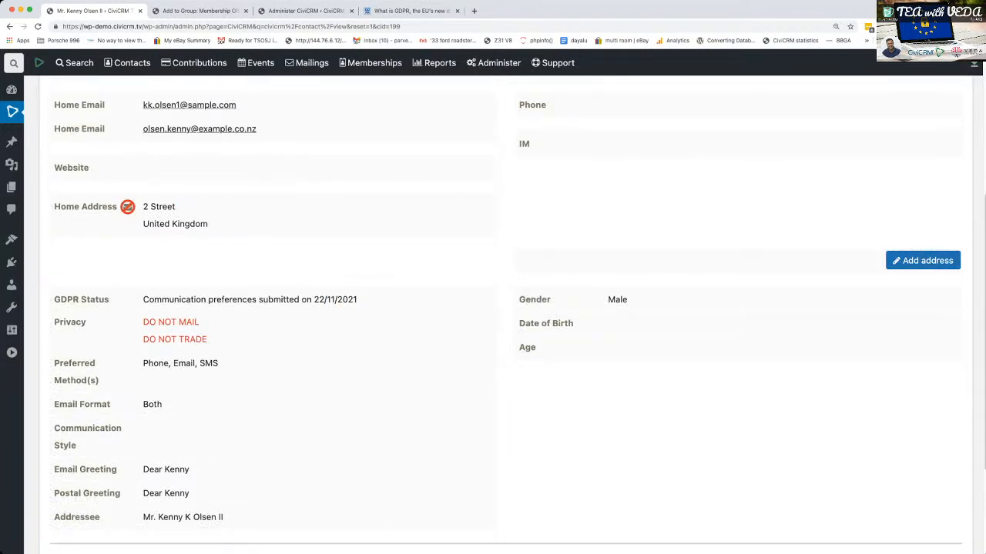
scroll(493, 308, "up", 5)
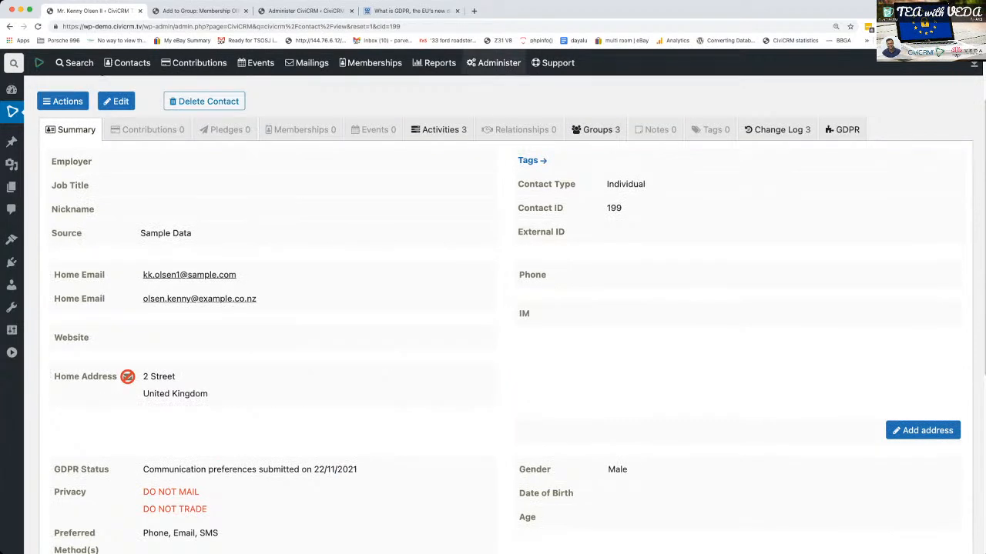
- Open the GDPR settings and review the Forget me, Data Policy and Terms & Conditions sections
mouse_move(494, 63)
mouse_move(493, 284)
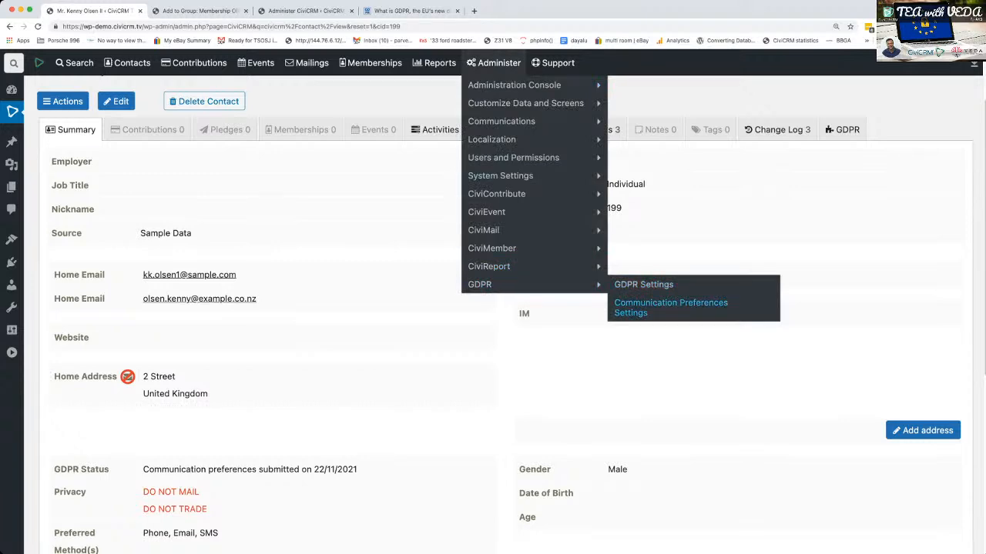
left_click(643, 284)
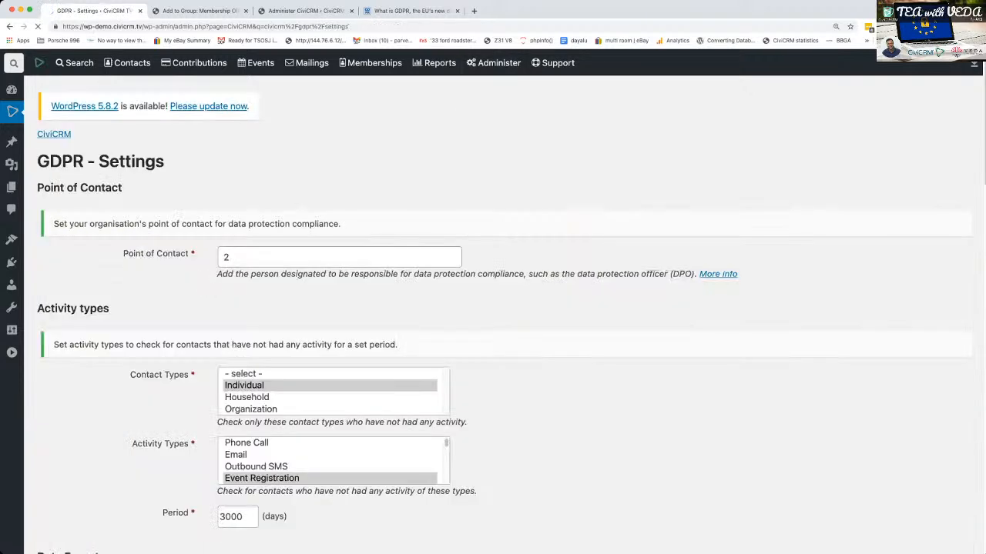
scroll(506, 314, "down", 5)
scroll(505, 314, "down", 3)
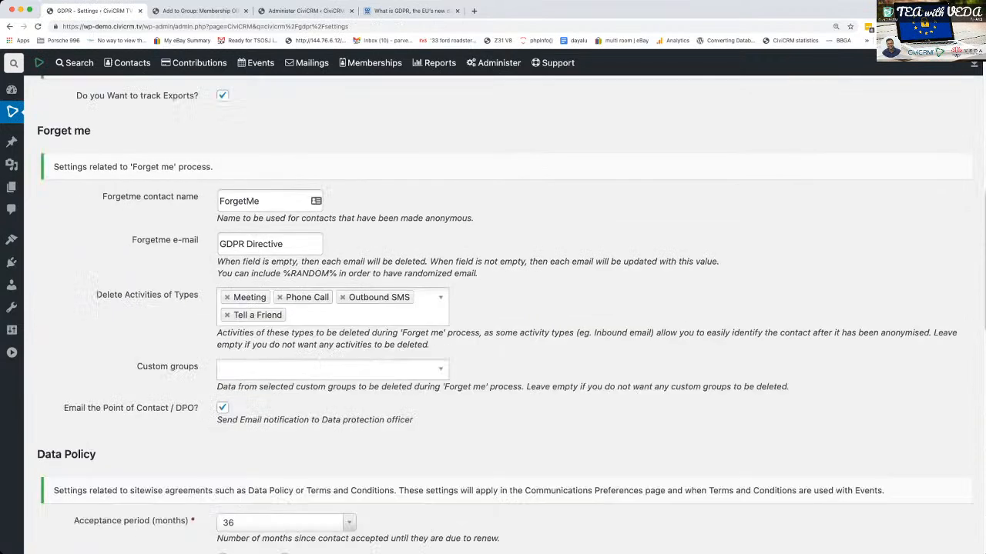
scroll(505, 314, "down", 10)
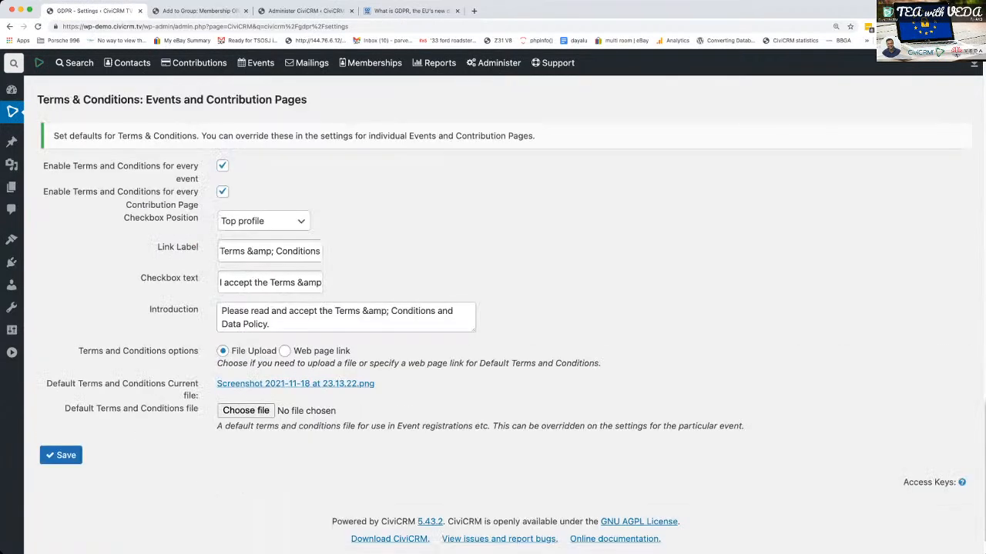
scroll(505, 314, "up", 10)
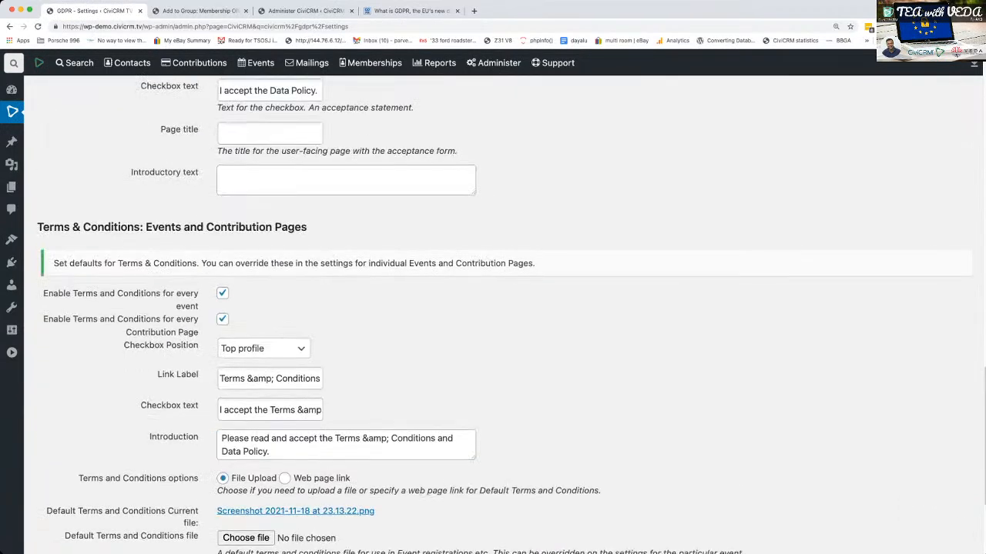
scroll(505, 314, "up", 10)
- Return to the contact record and anonymise the contact with the GDPR Forget Me process
left_click(10, 26)
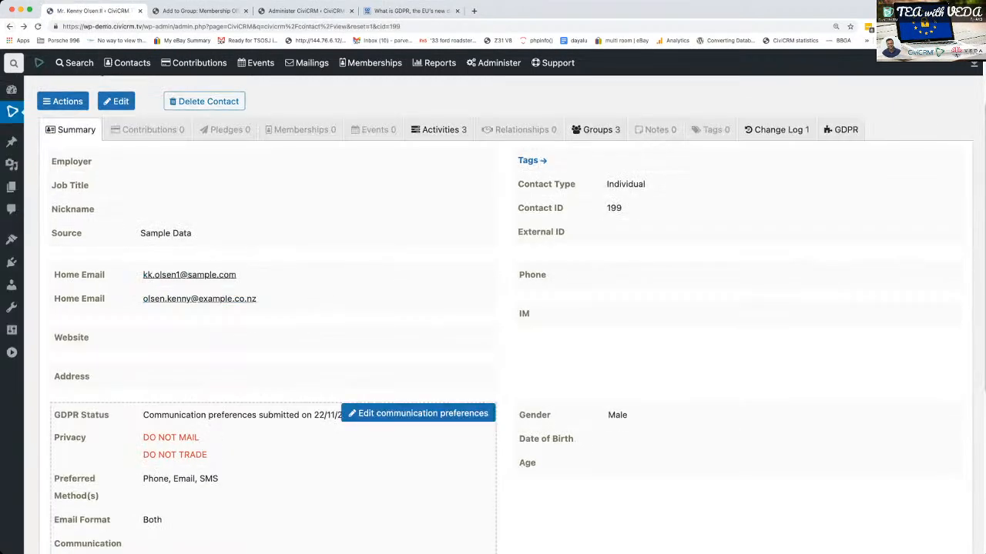
scroll(505, 318, "down", 1)
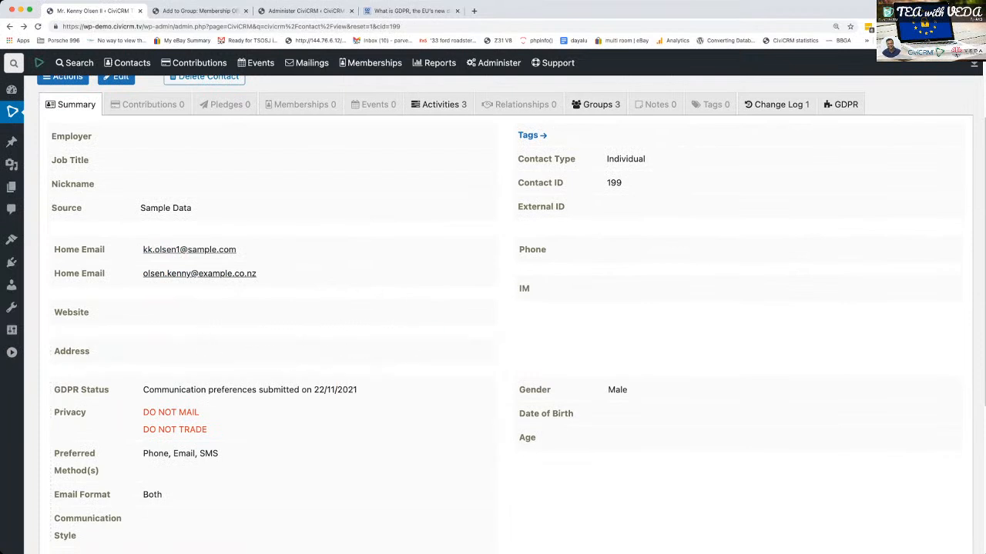
scroll(505, 318, "up", 2)
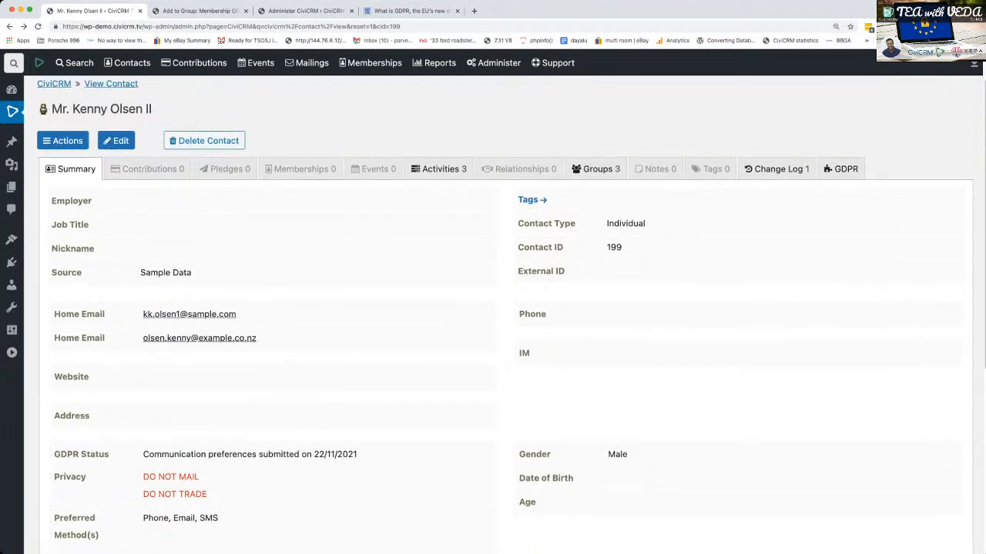
scroll(505, 312, "up", 1)
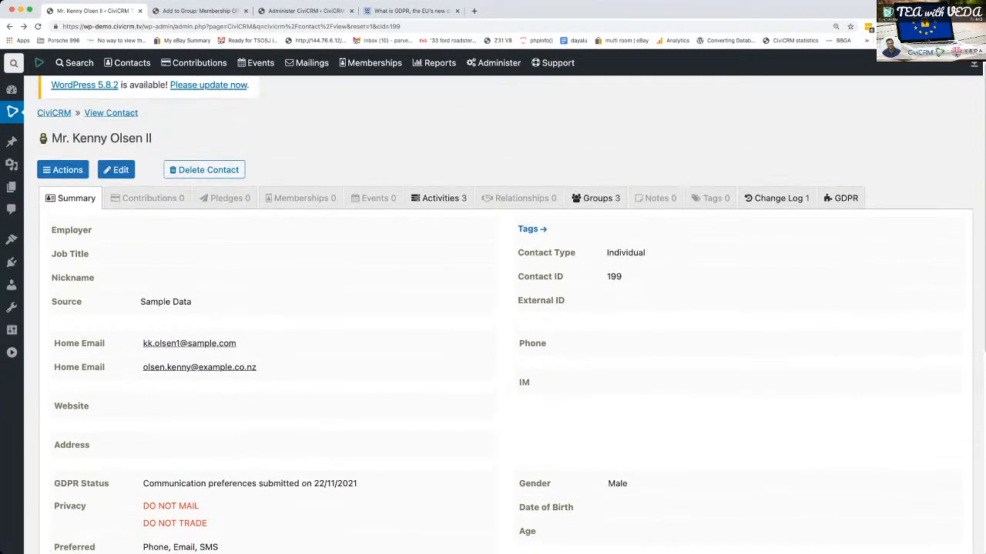
left_click(841, 197)
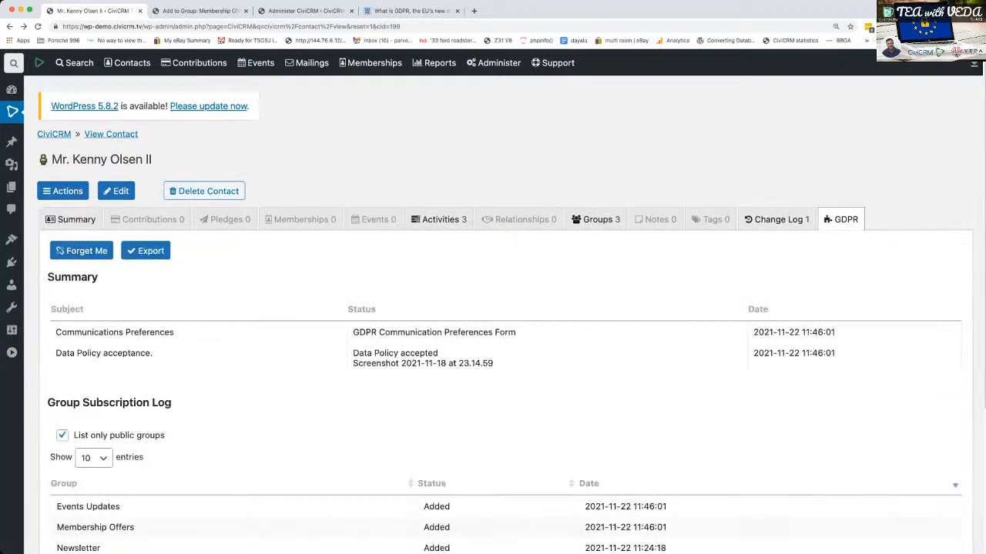
left_click(82, 250)
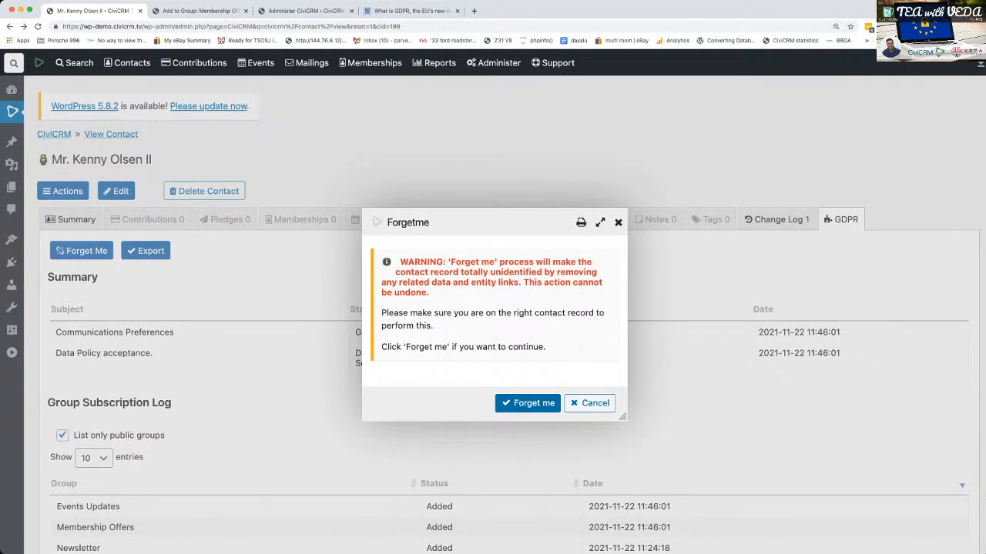
left_click(527, 402)
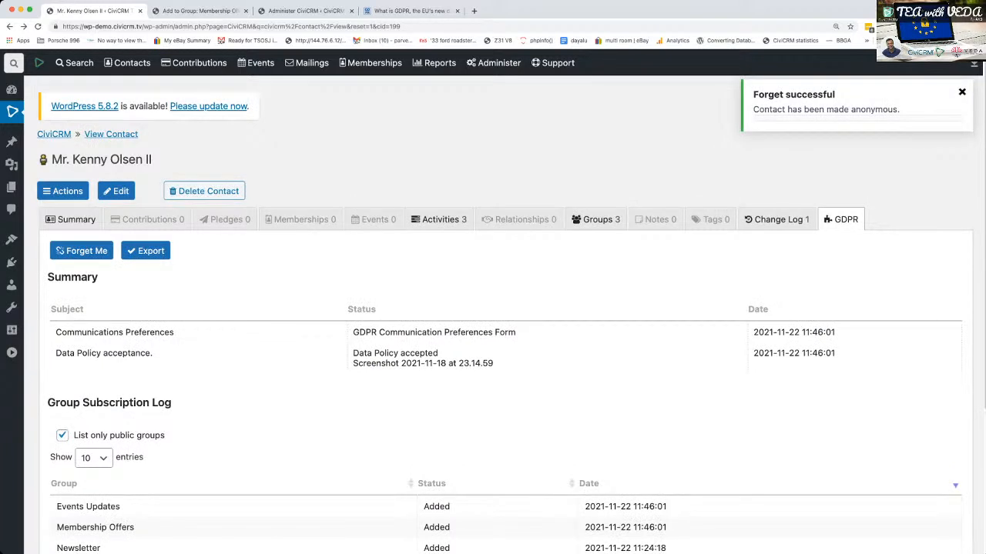
- Reload the anonymised contact's record and examine its name, emails, address, privacy flags and greetings
left_click(111, 134)
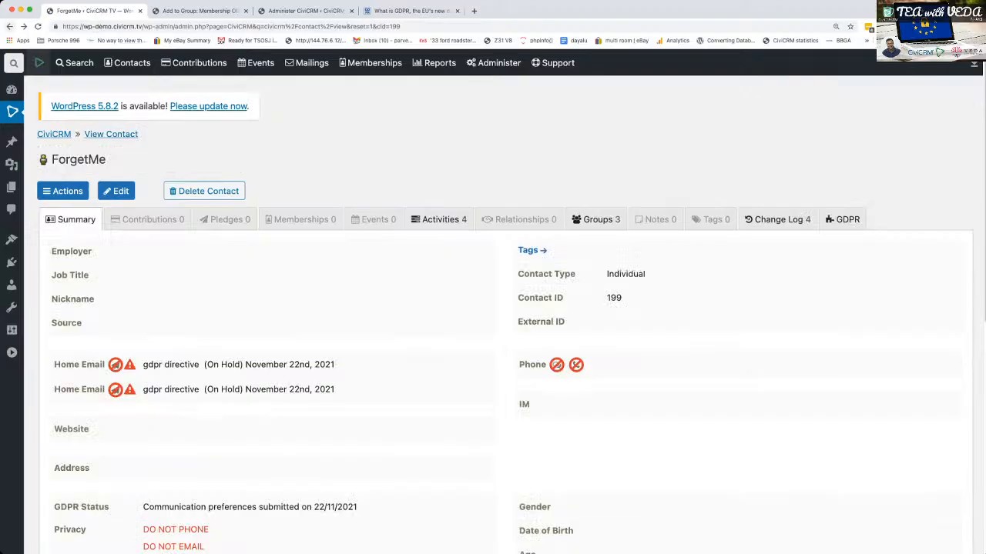
scroll(308, 292, "down", 3)
scroll(416, 367, "up", 3)
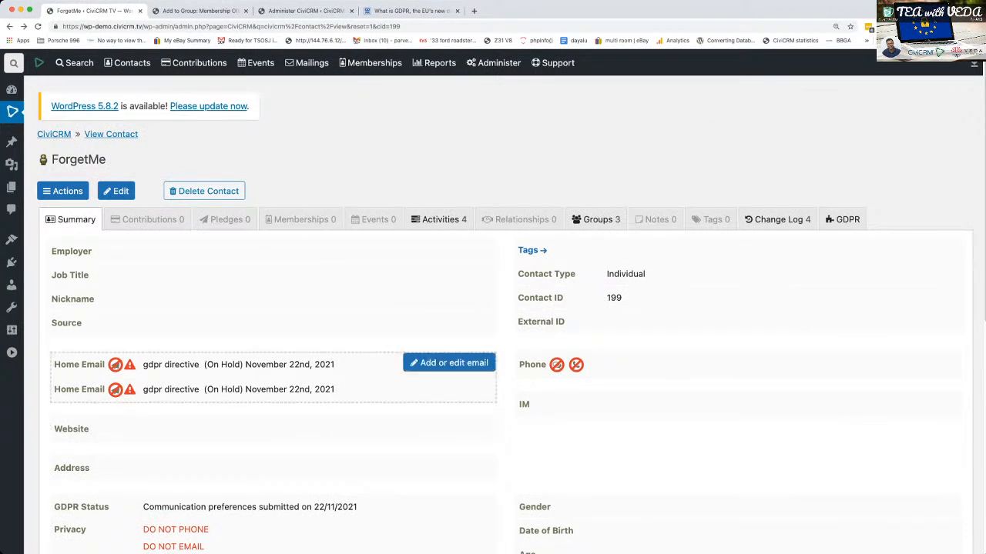
scroll(308, 378, "down", 1)
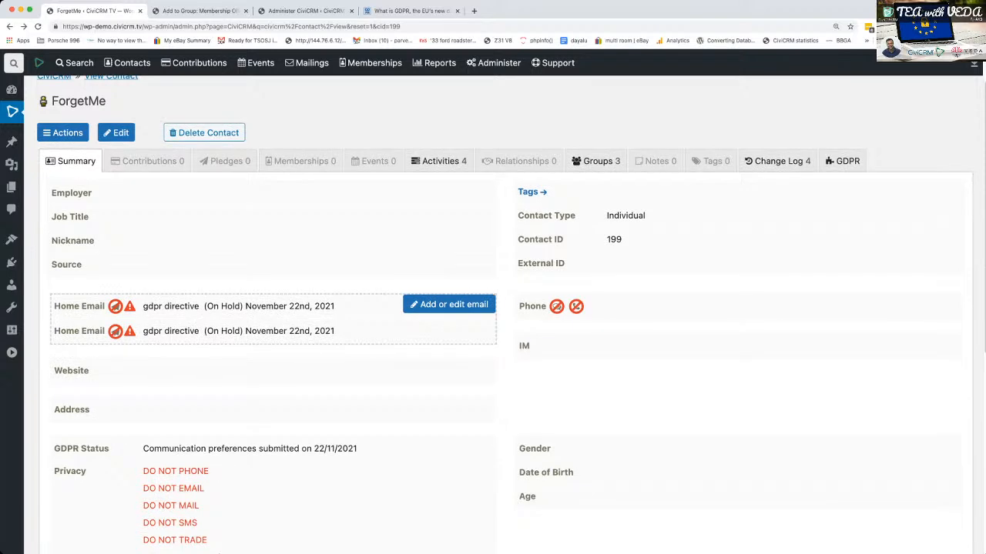
scroll(455, 362, "down", 3)
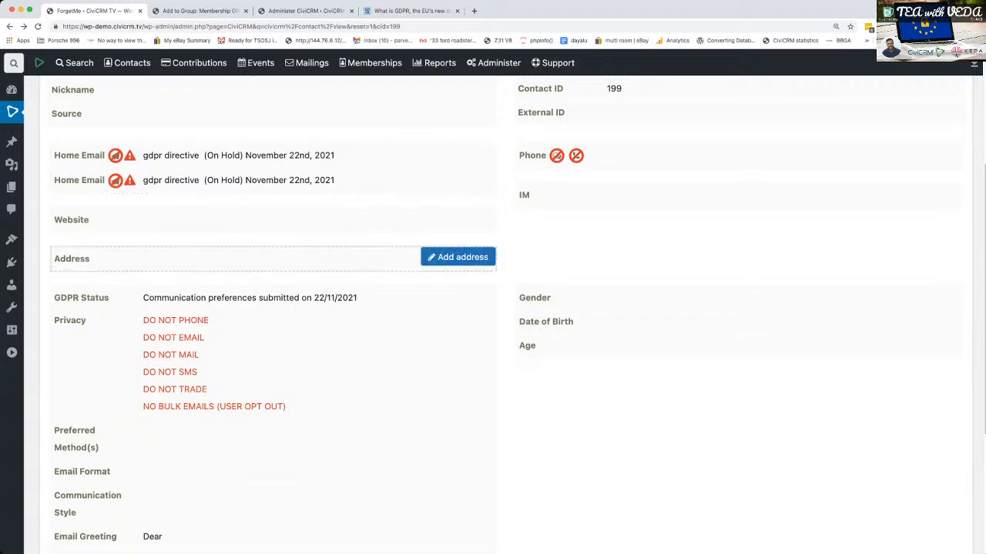
scroll(308, 308, "down", 1)
scroll(308, 308, "down", 5)
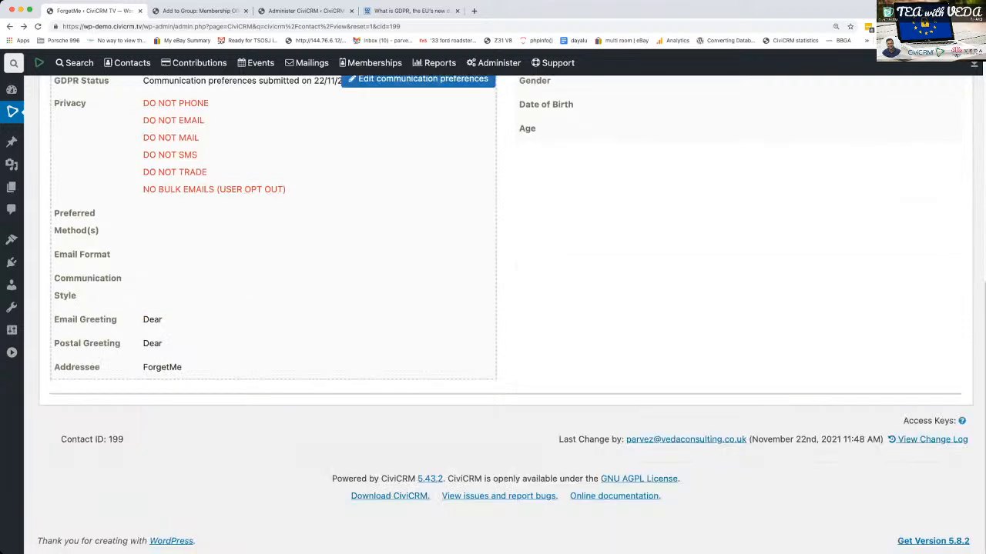
scroll(454, 362, "up", 10)
- Examine the anonymised contact's activity list, and return to the contact summary
left_click(439, 219)
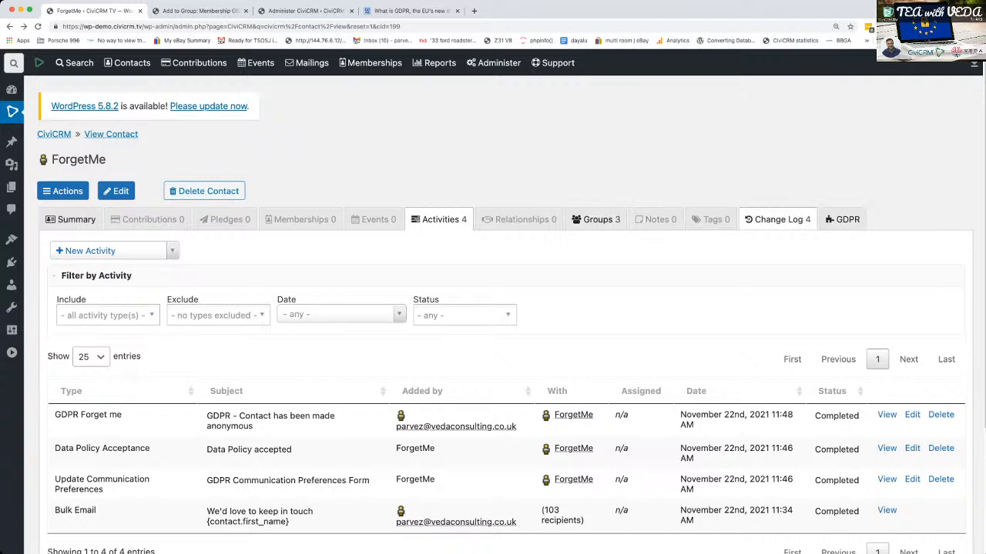
left_click(70, 219)
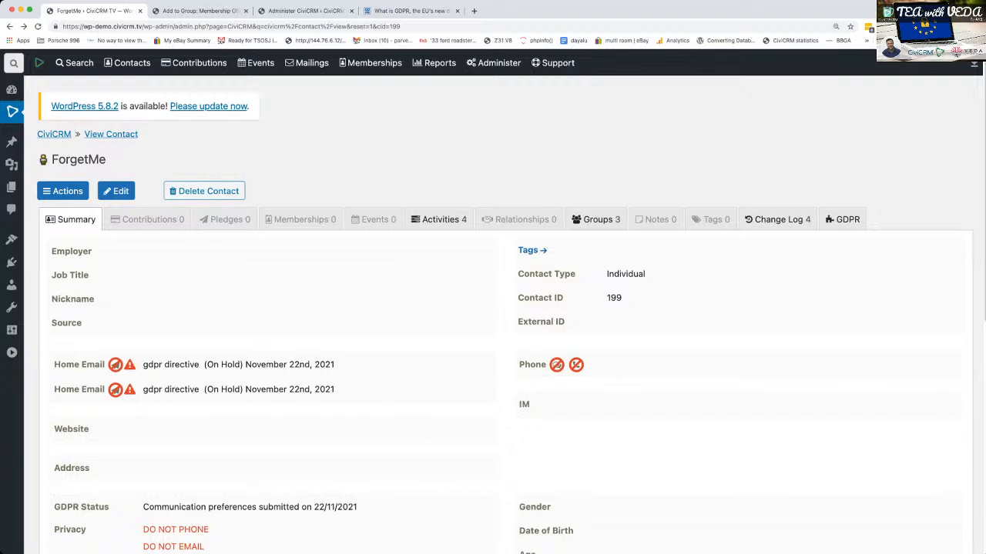
scroll(385, 462, "down", 5)
scroll(385, 462, "up", 5)
- Search Google for "civicrm gdpr" in a new browser tab
mouse_move(13, 112)
key("ctrl+t")
type("civicrm")
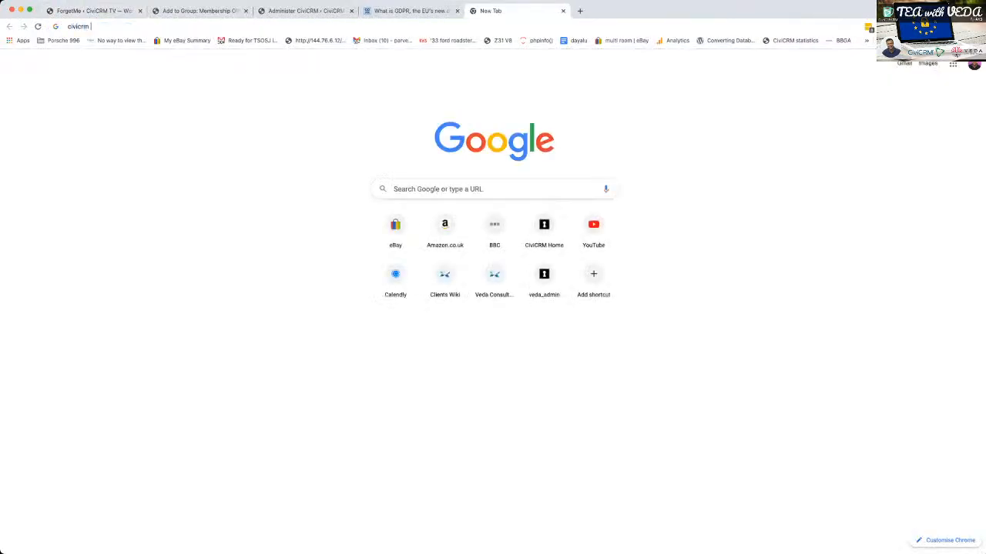
type(" gopr")
key("Return")
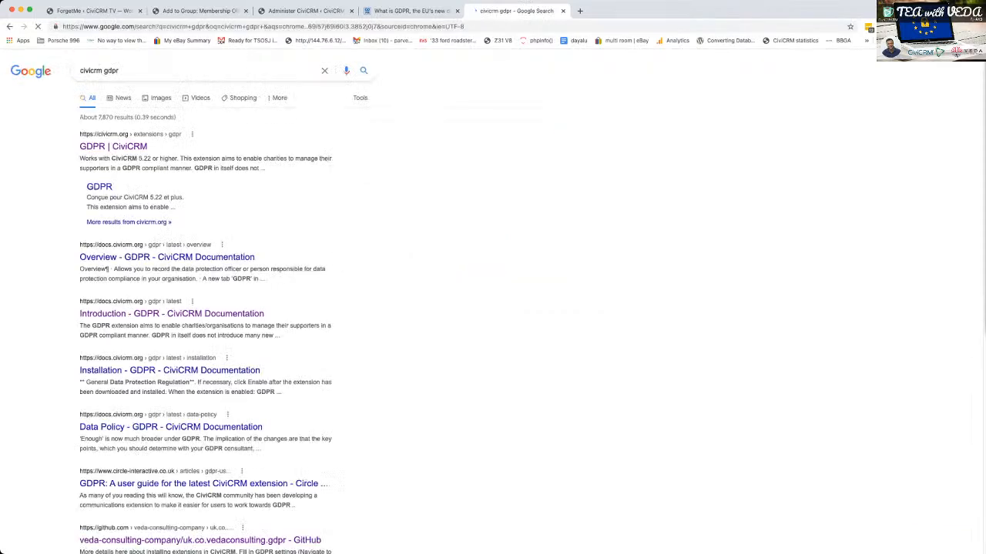
- View the GDPR extension's page on civicrm.org, and open its GitHub repository through the CiviCRM GDPR documentation introduction
left_click(114, 146)
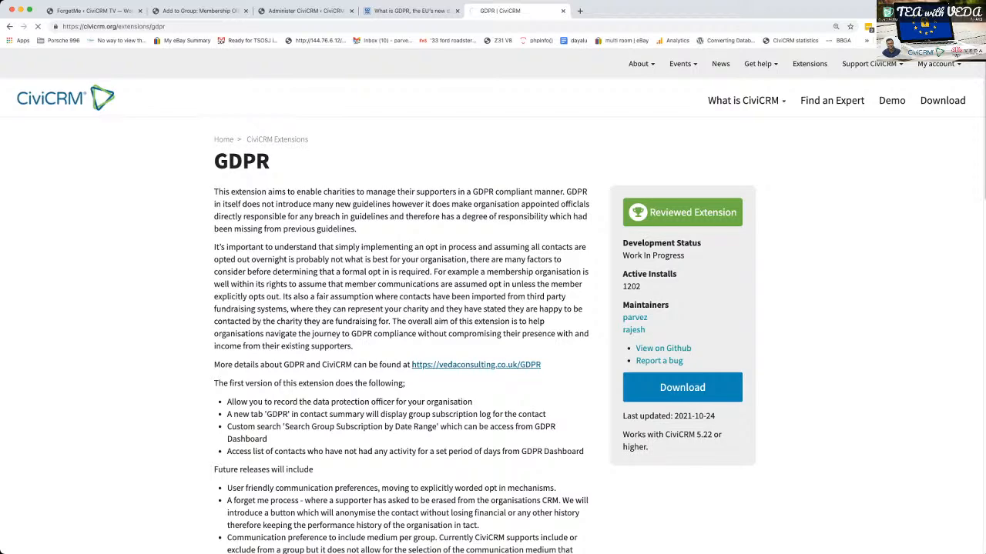
key("super+bracketleft")
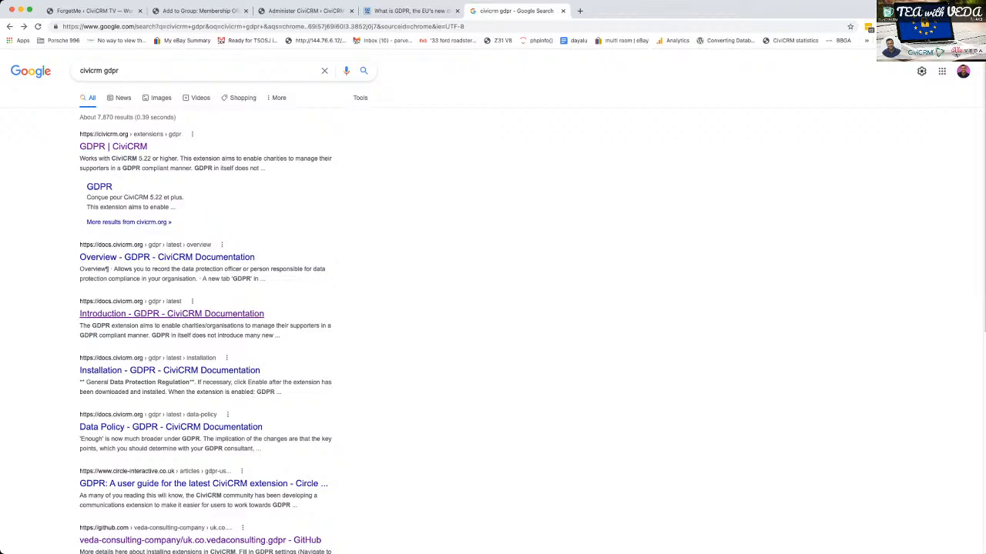
left_click(171, 313)
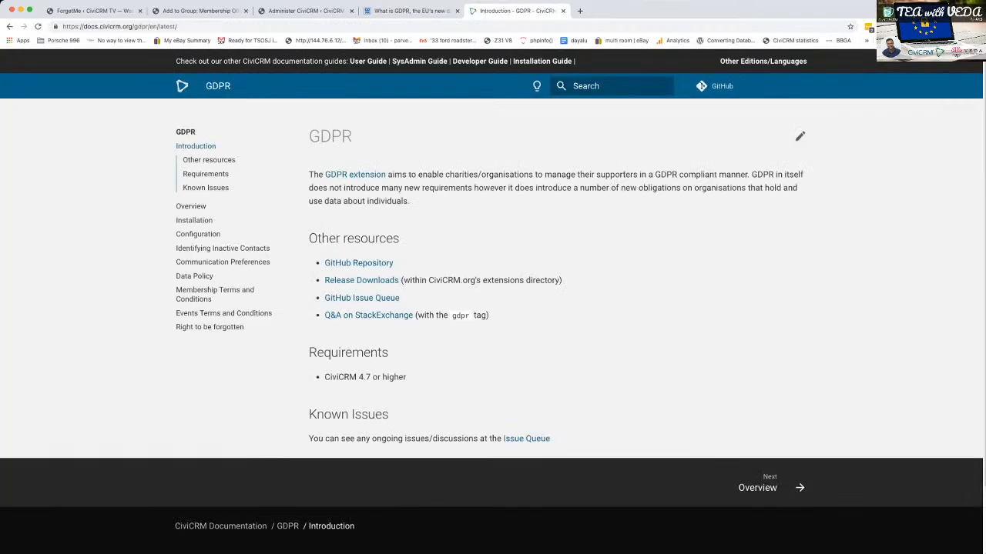
left_click(358, 263)
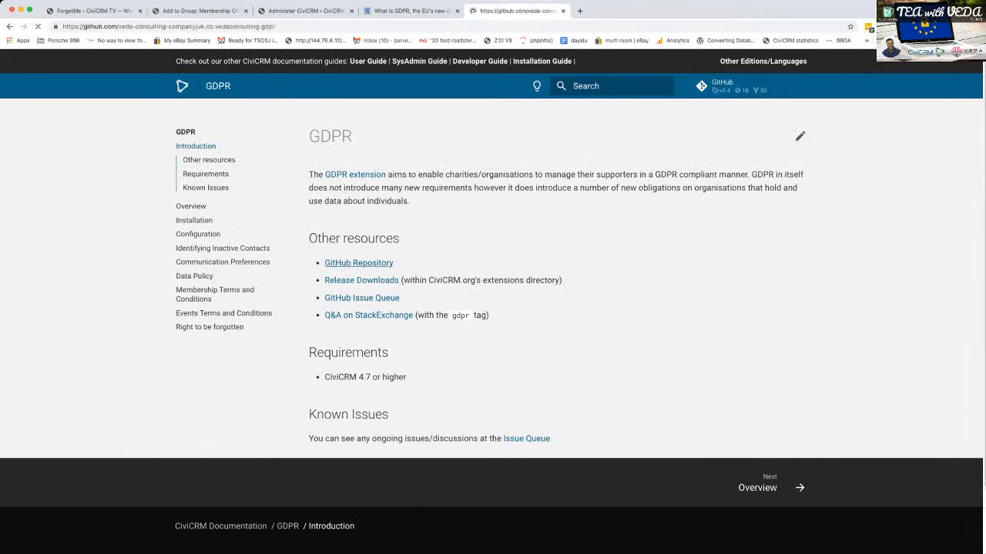
- Examine the README's usage notes and the v3.4 change log entry about the extra Export options
scroll(422, 300, "down", 8)
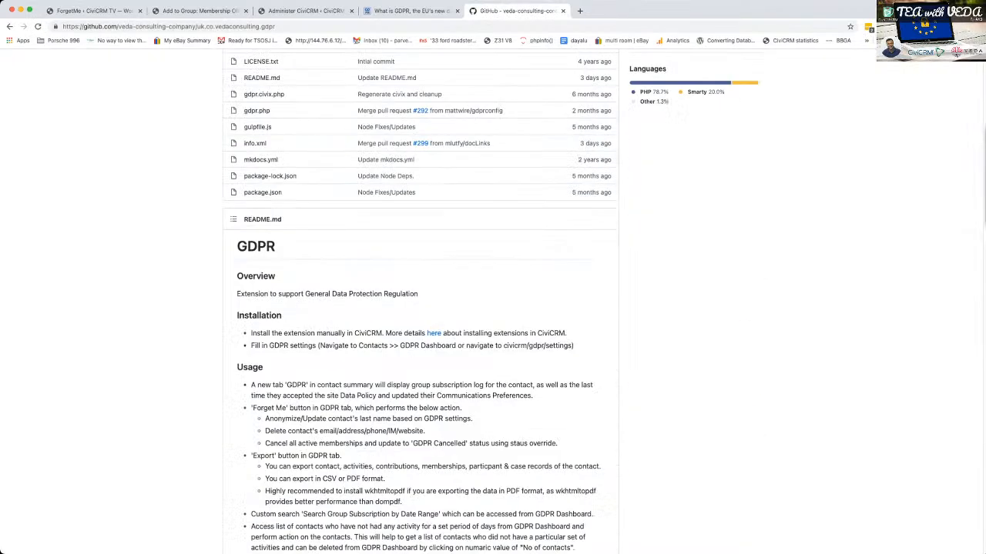
scroll(422, 308, "down", 3)
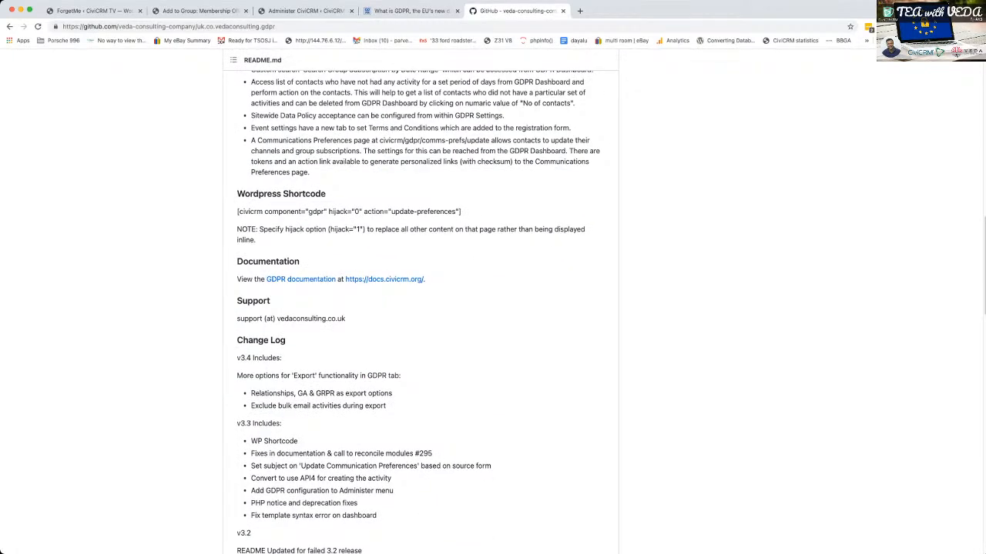
left_click_drag(251, 394, 392, 394)
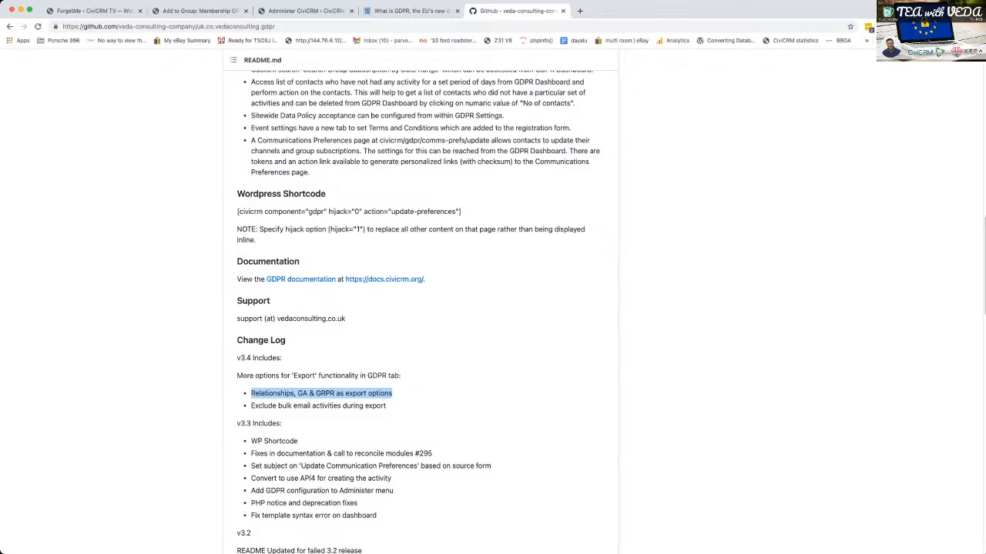
left_click(431, 357)
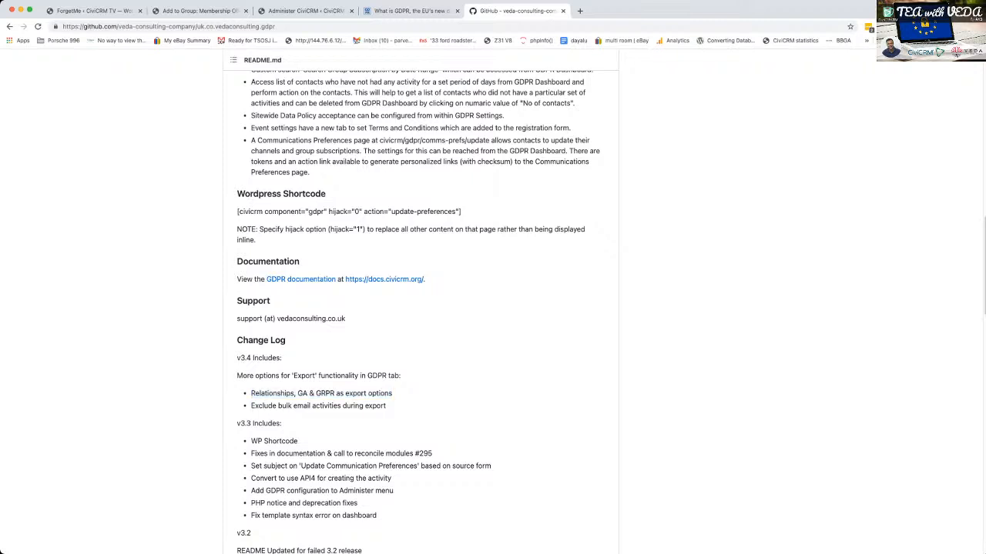
double_click(304, 376)
- Go back to the anonymised contact in CiviCRM, open its GDPR data export form and choose the PDF format
left_click(93, 11)
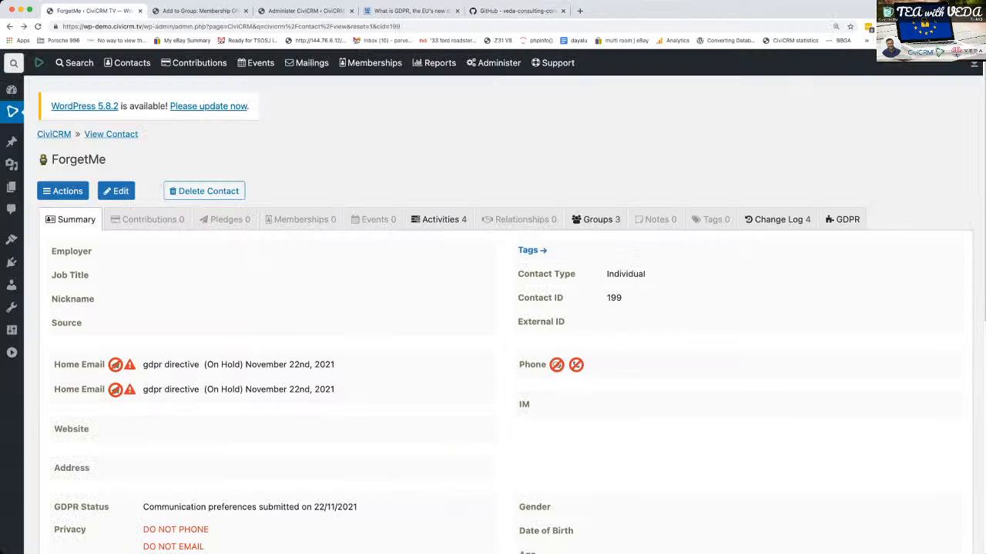
left_click(777, 220)
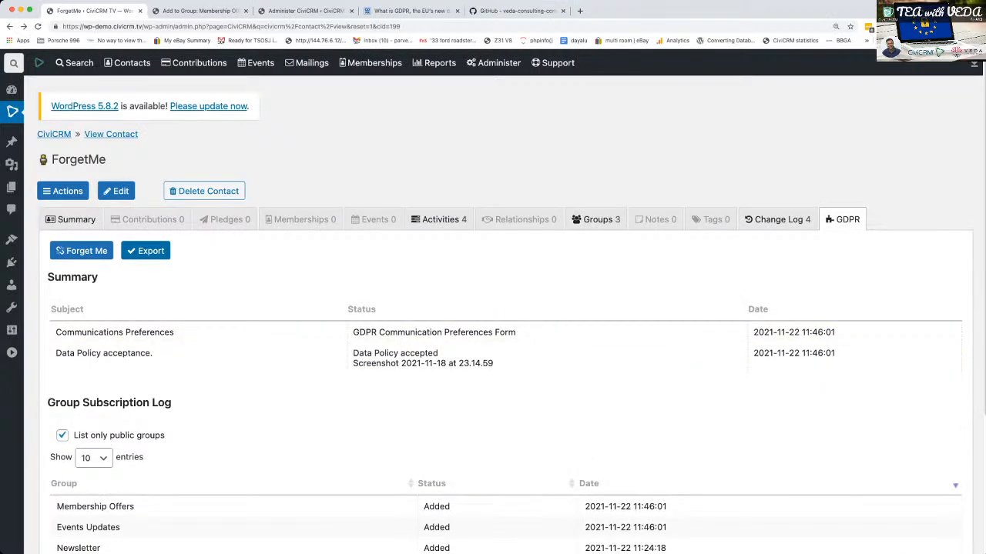
left_click(145, 251)
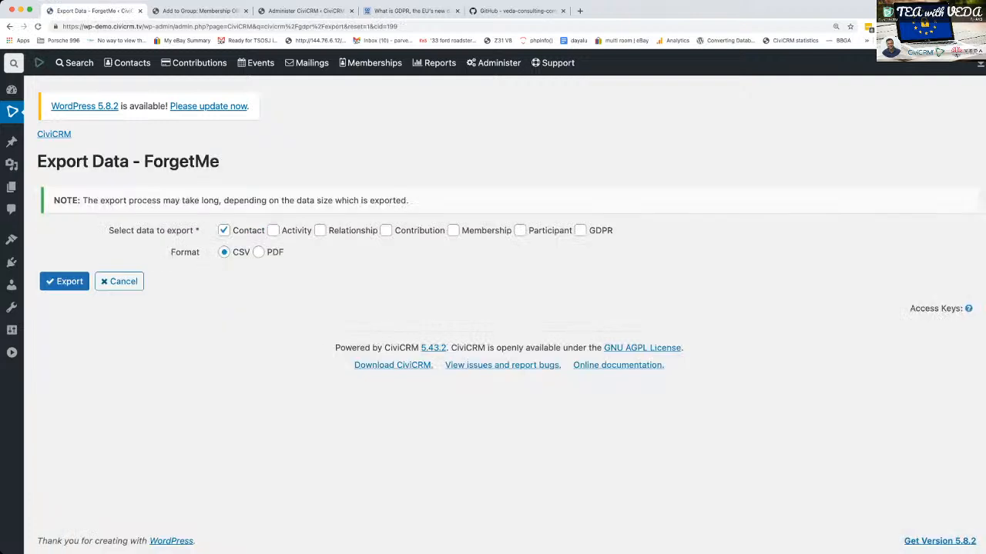
left_click(258, 252)
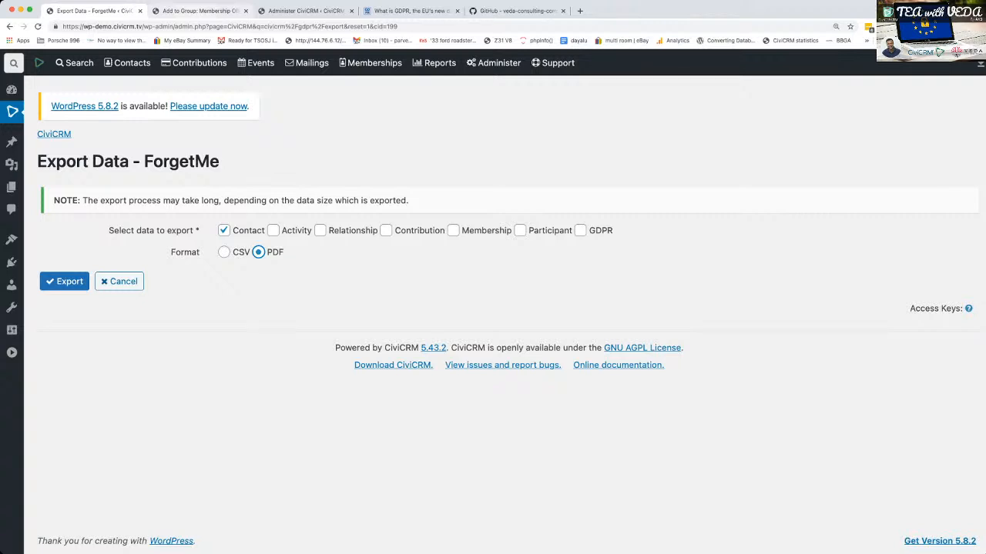
- Return to the GitHub README and copy the WordPress shortcode for the GDPR update-preferences form
key("ctrl+Tab")
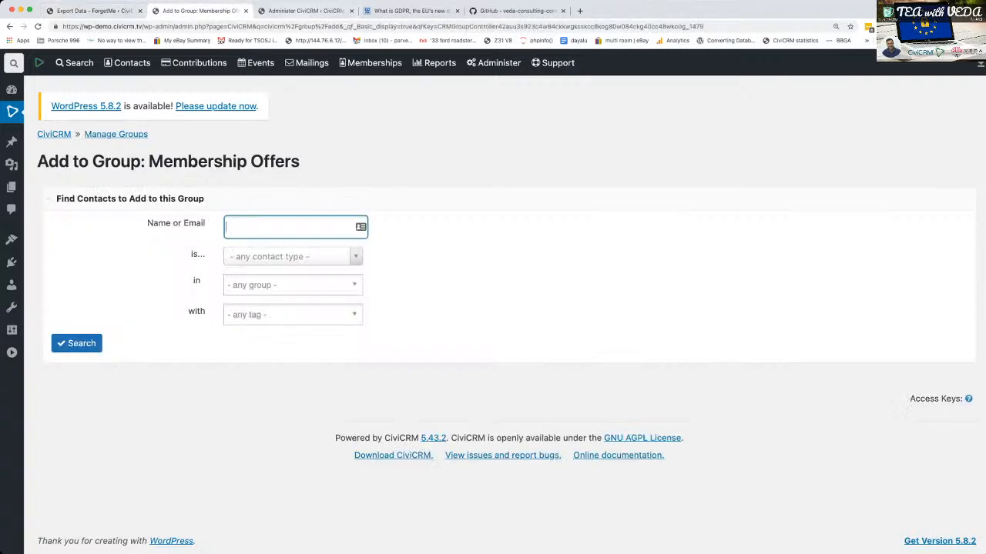
key("ctrl+Tab")
key("ctrl+Tab")
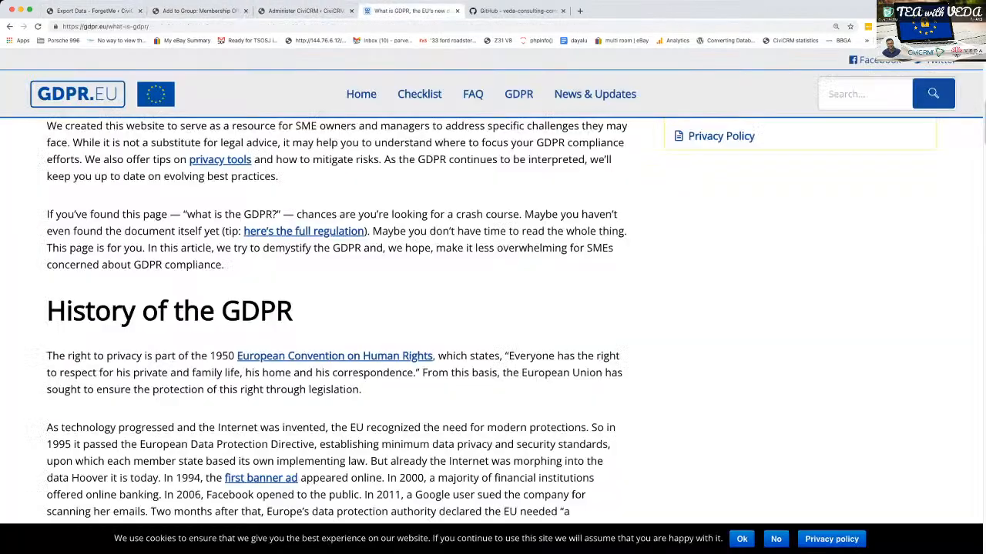
key("ctrl+Tab")
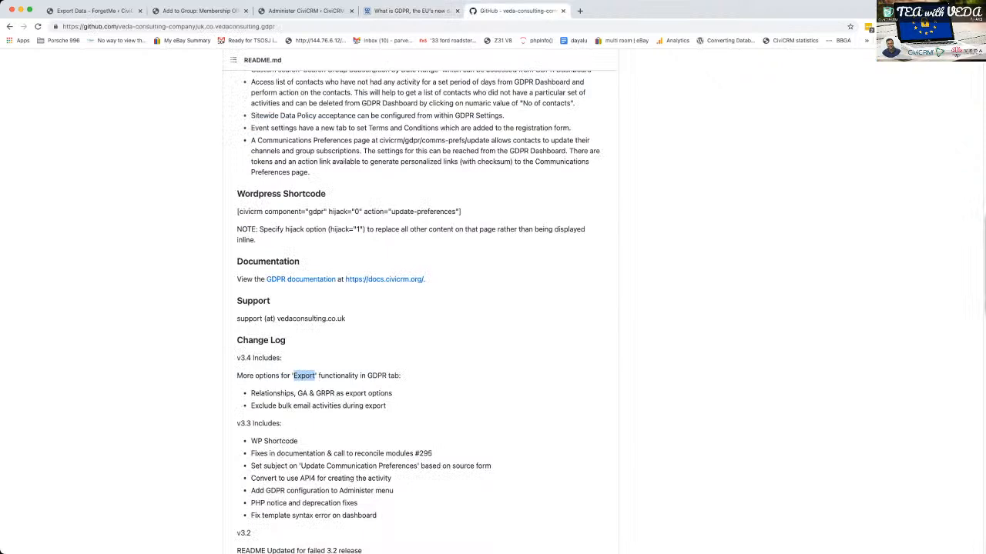
scroll(420, 308, "down", 1)
scroll(420, 308, "down", 3)
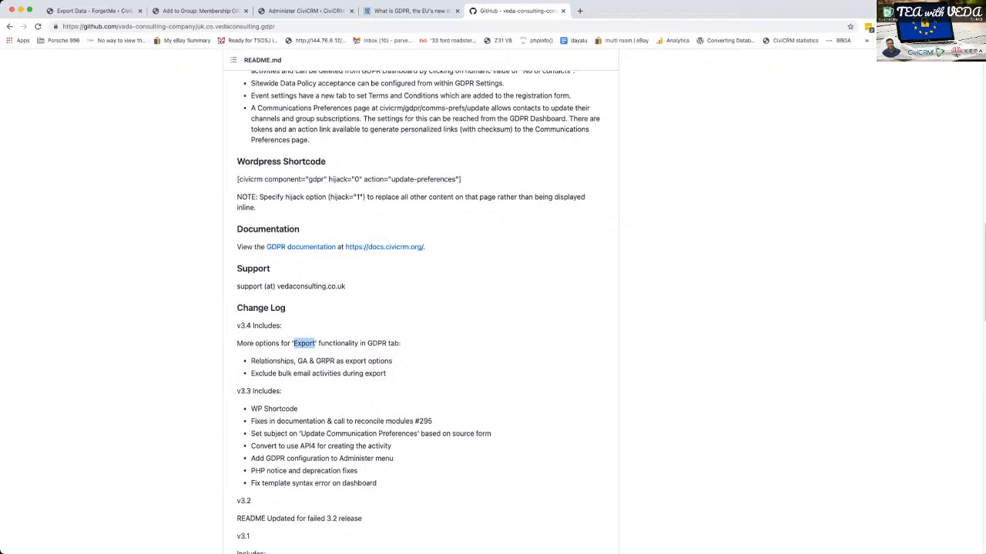
scroll(420, 308, "up", 10)
scroll(420, 308, "down", 4)
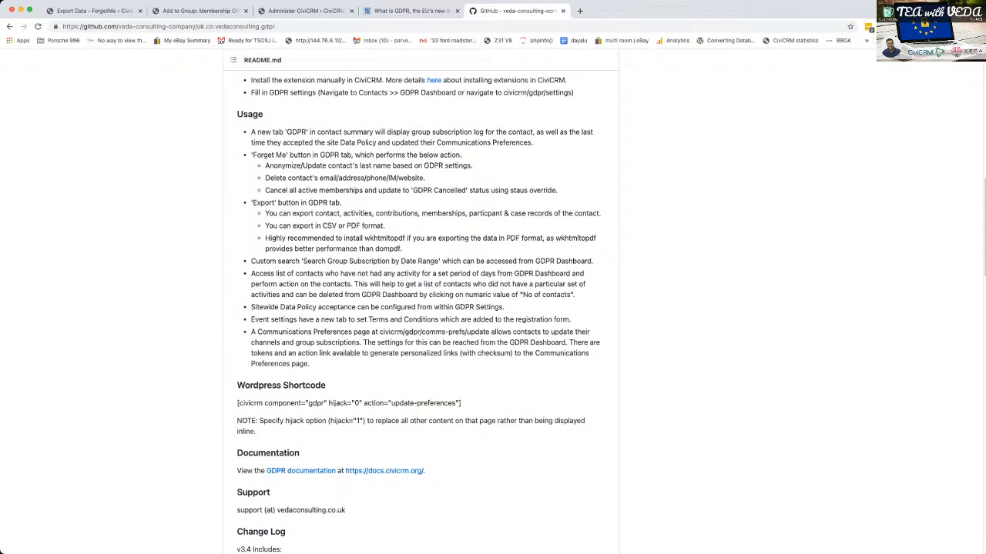
triple_click(284, 403)
key("super+c")
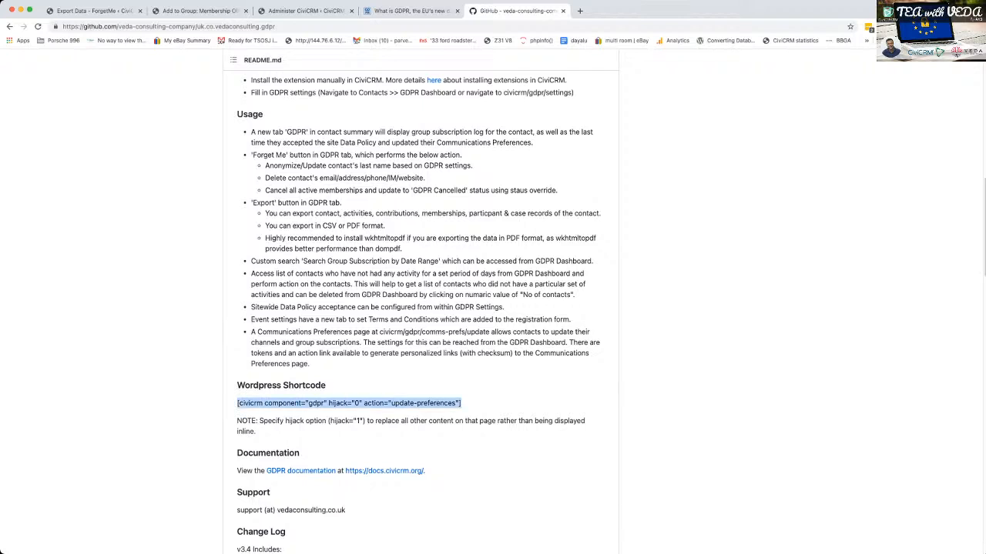
- Create a WordPress page titled "We'd love to stay in touch" with the shortcode [civicrm component="gdpr" hijack="0" action="update-preferences"] as its body
left_click(93, 11)
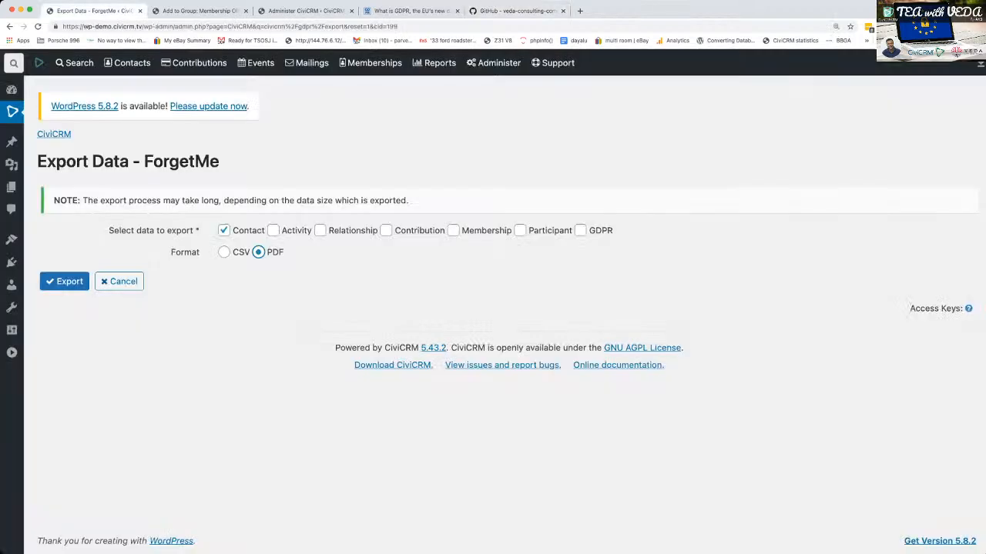
mouse_move(39, 63)
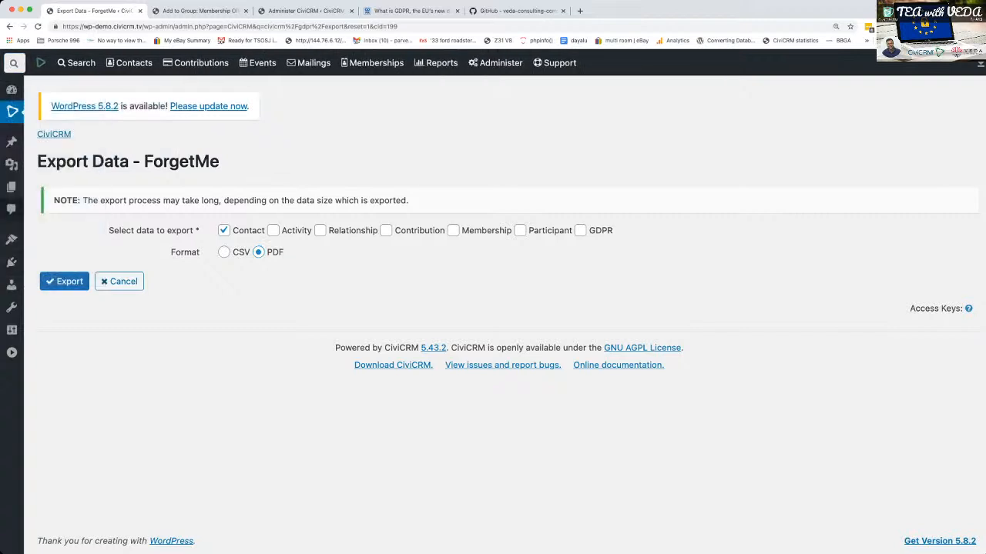
mouse_move(12, 187)
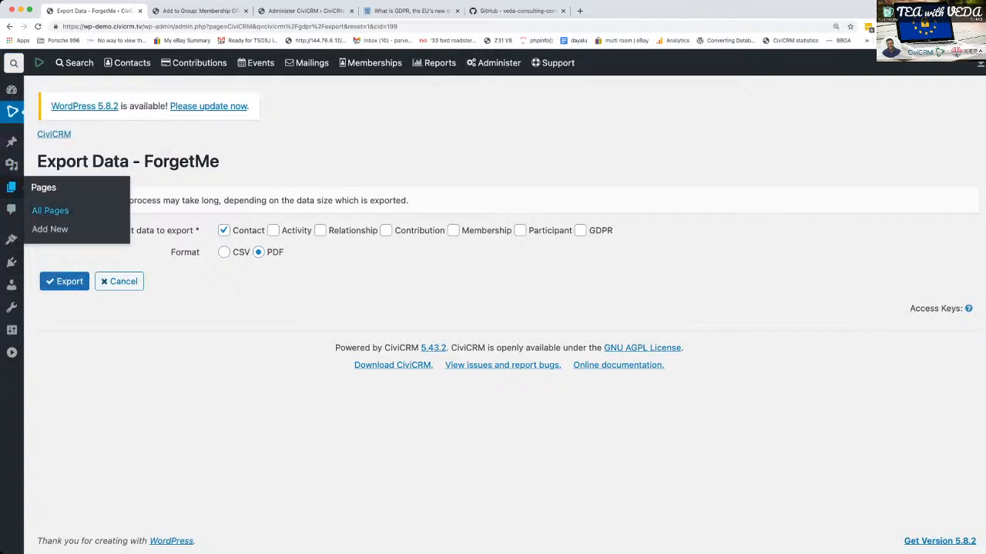
left_click(11, 187)
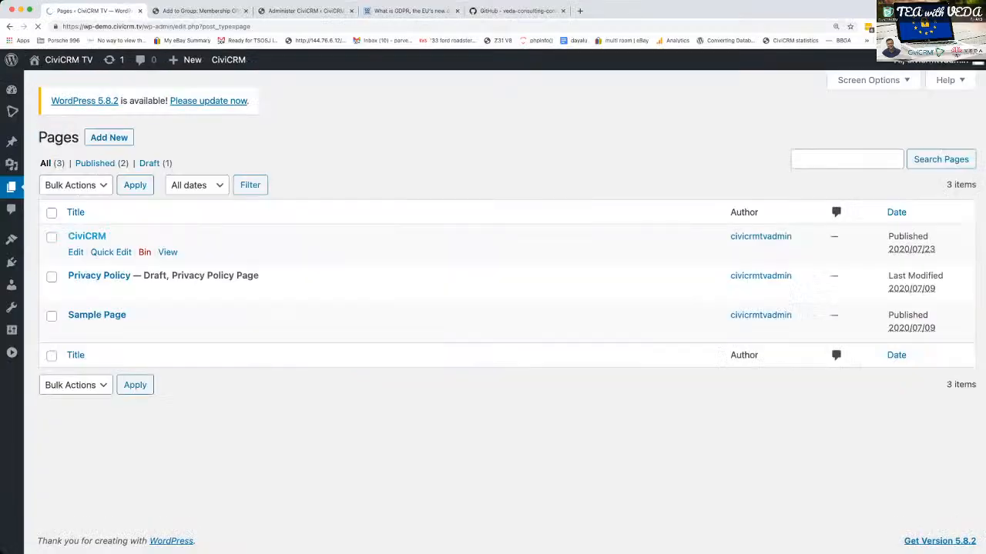
mouse_move(104, 279)
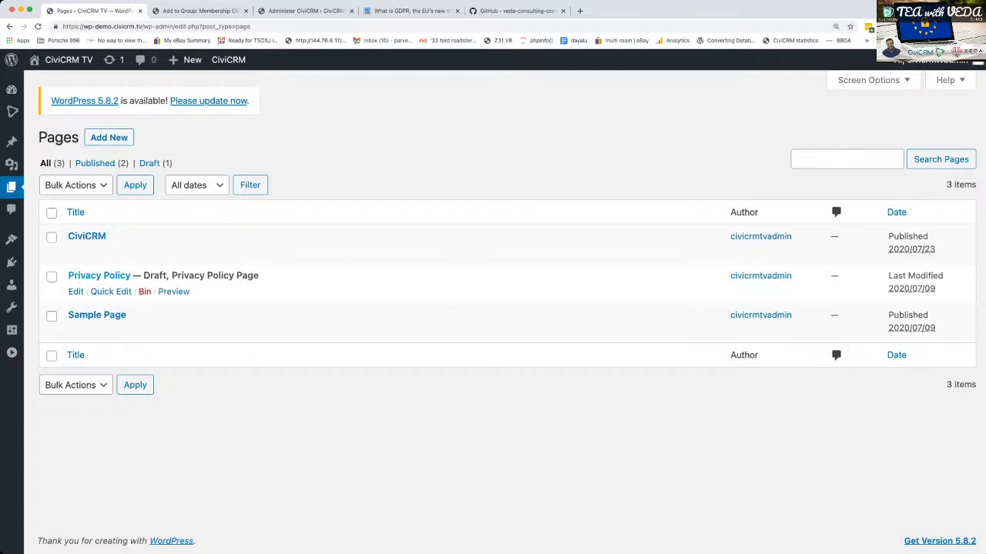
left_click(108, 137)
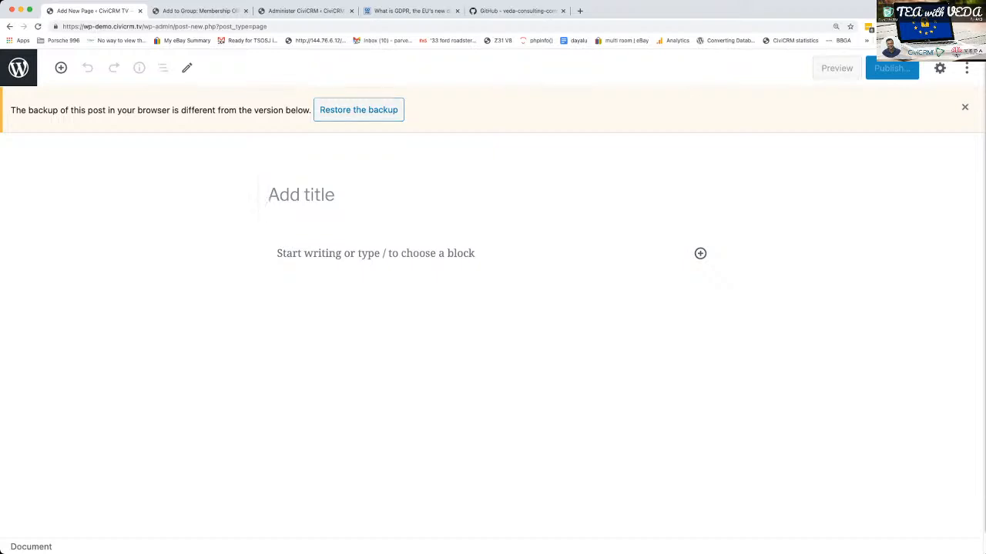
type("We'd love to stay in touch")
key("Return")
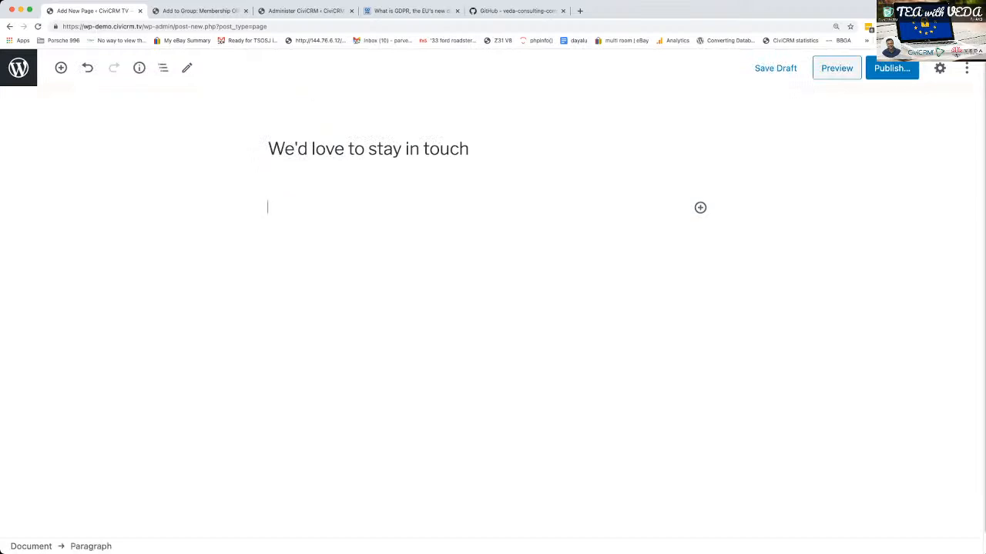
key("super+v")
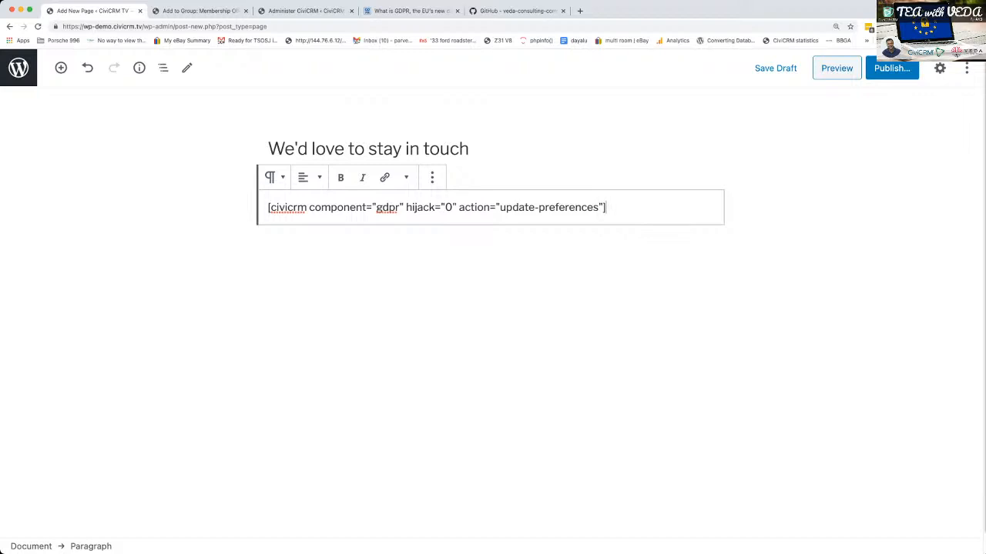
- Preview the page, accept the group channels notice about email, and examine the embedded Communication Preferences form
left_click(837, 67)
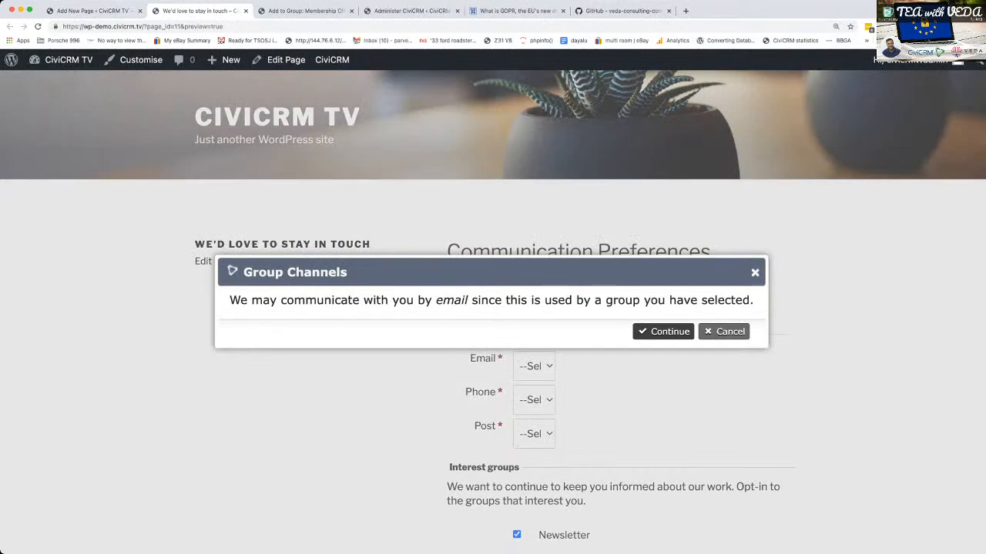
left_click(662, 332)
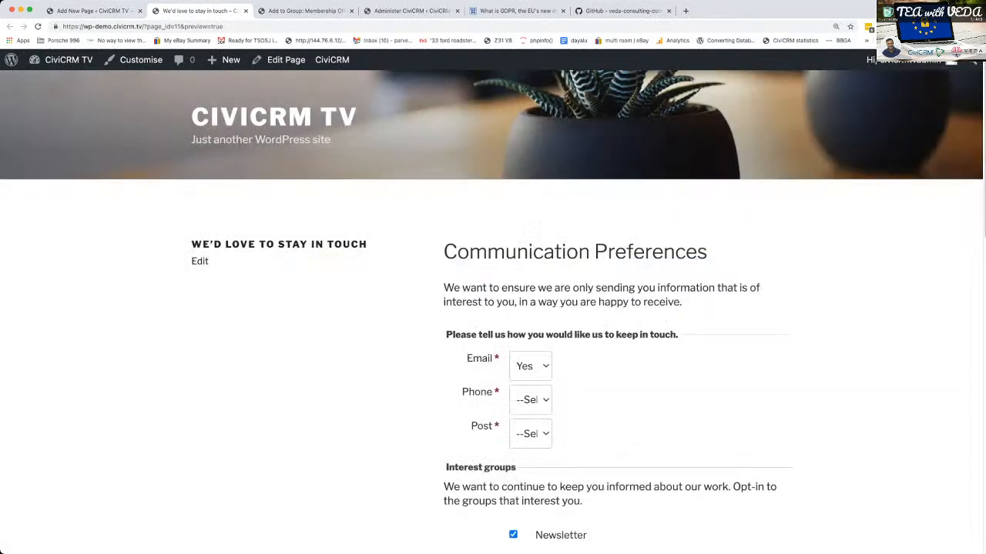
scroll(492, 312, "down", 10)
scroll(493, 312, "up", 10)
scroll(493, 308, "down", 3)
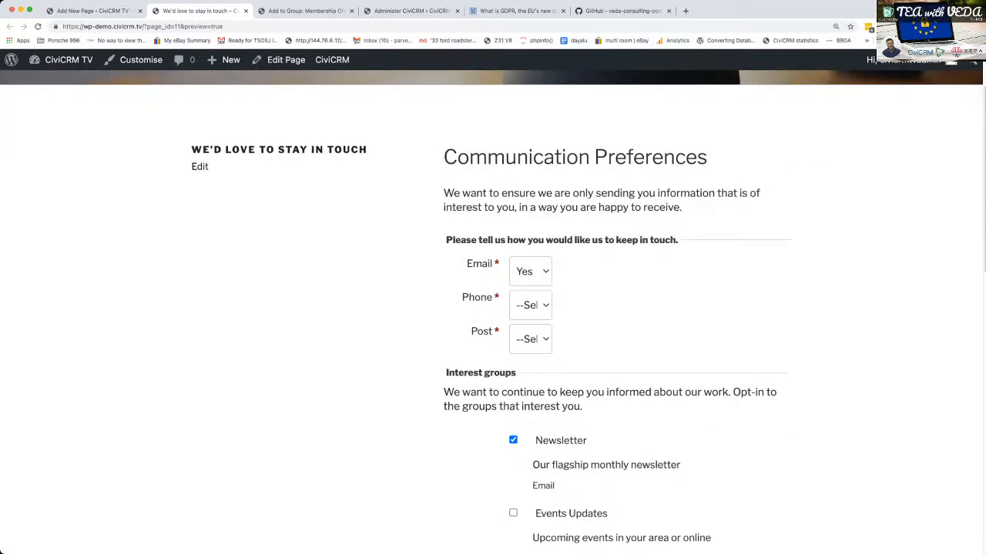
- Return to the page editor and insert two empty paragraphs above the shortcode
key("ctrl+shift+Tab")
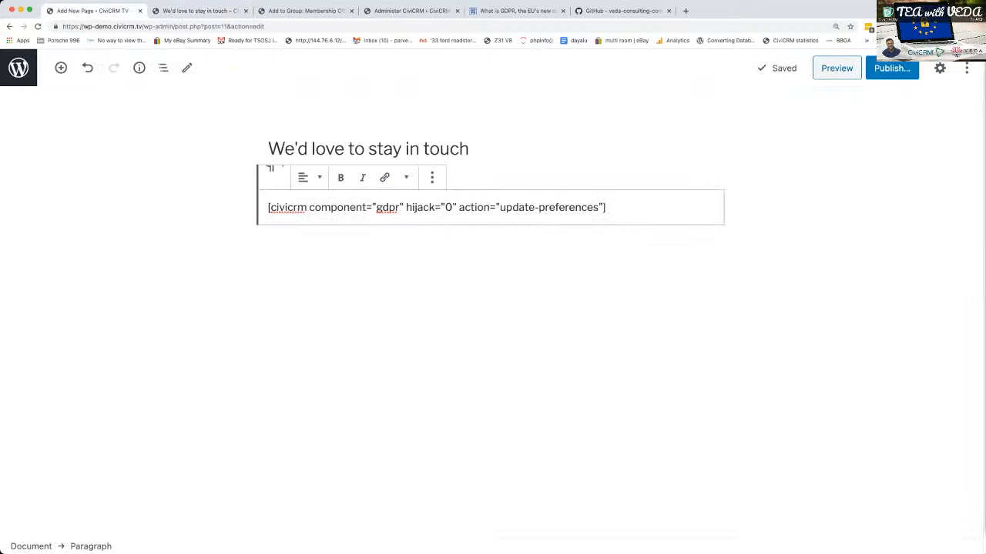
left_click(809, 254)
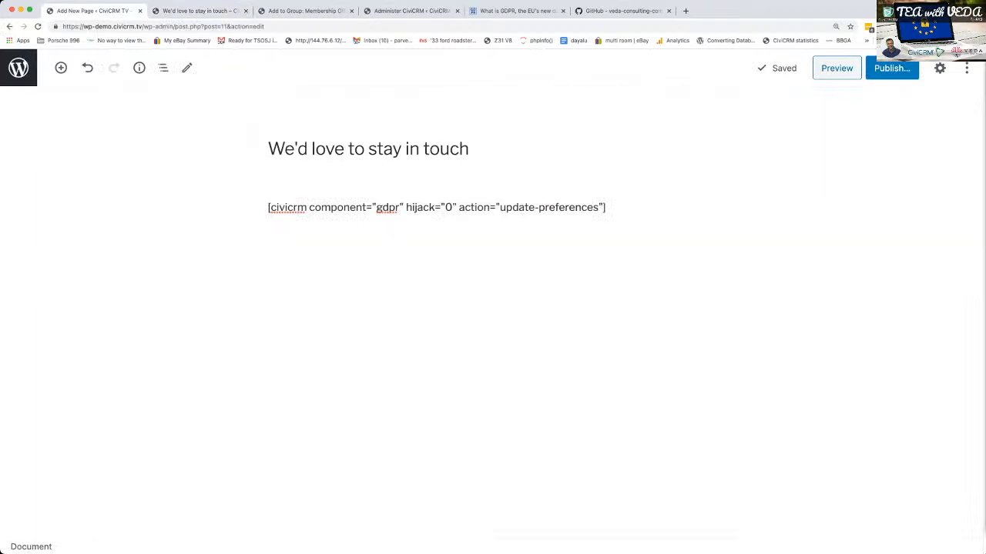
left_click(470, 148)
left_click(809, 254)
left_click(606, 207)
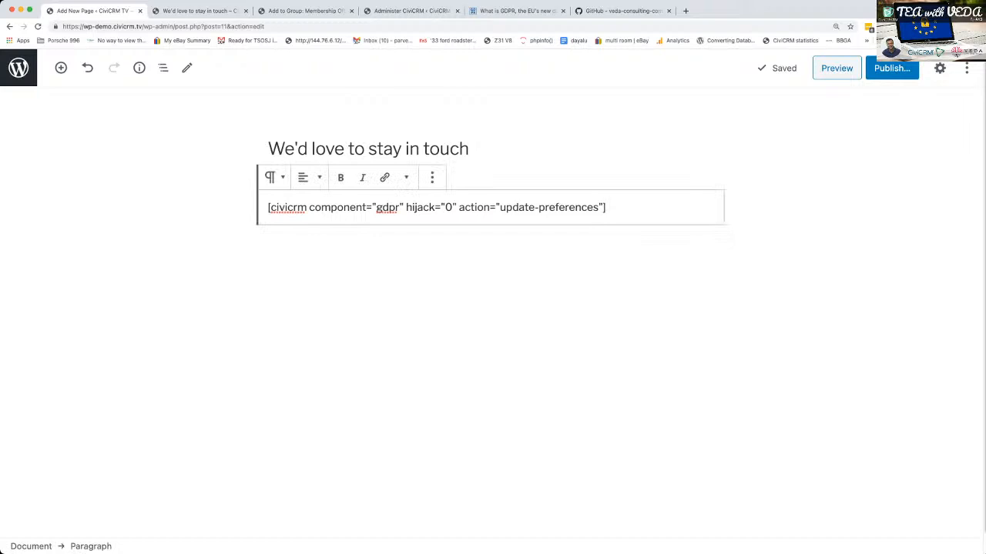
left_click(808, 254)
left_click(268, 207)
key("Return")
key("Return")
key("Up")
key("Up")
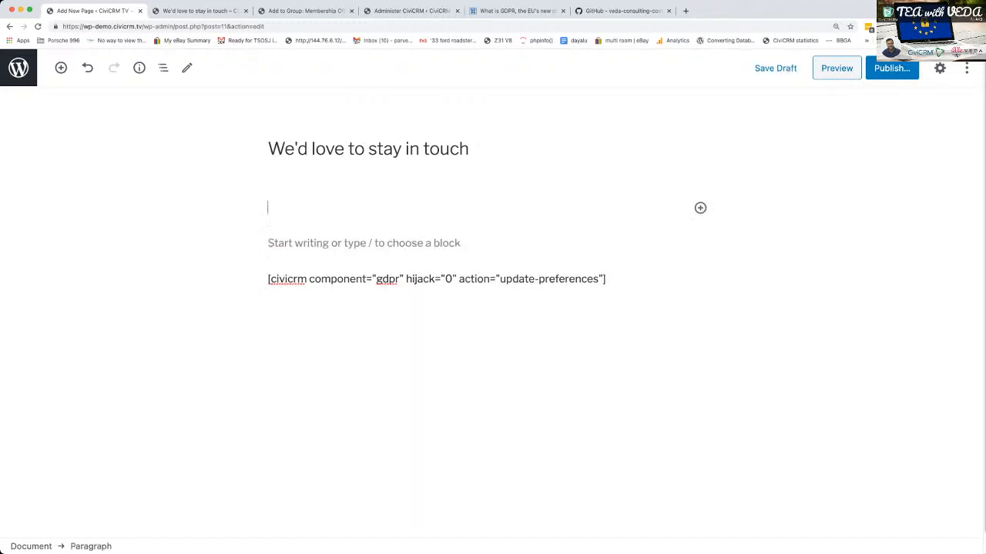
- Write the first paragraph: "It's really important to us to only communicate on the channels that you are comfortable with and on the subjects that your interested in."
type("It's really important to us t")
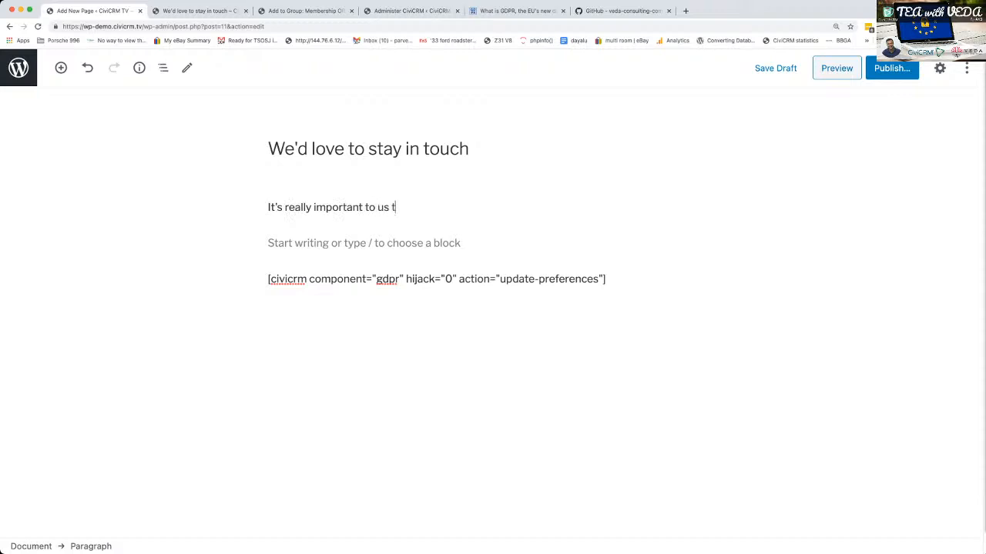
type("o only communicate on the ")
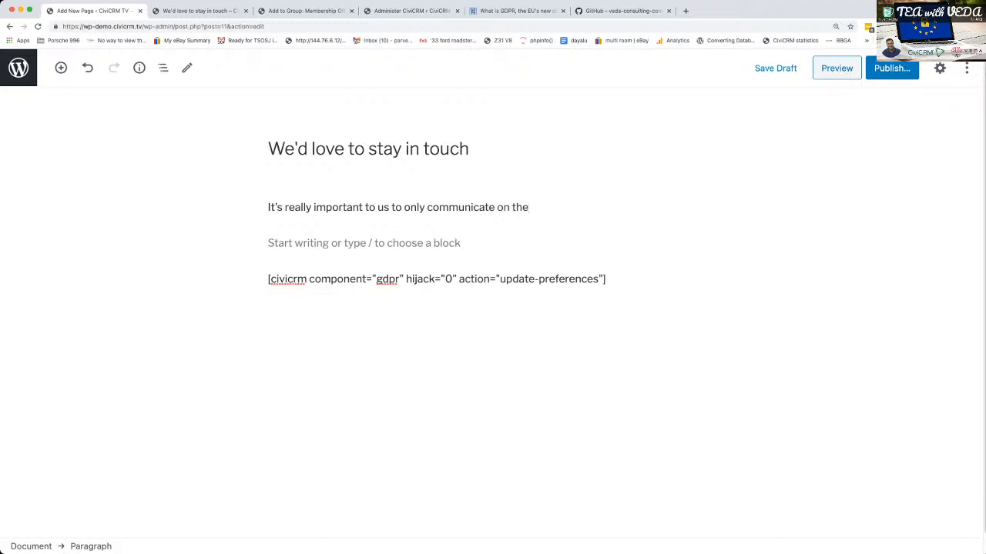
type("channels that you ar")
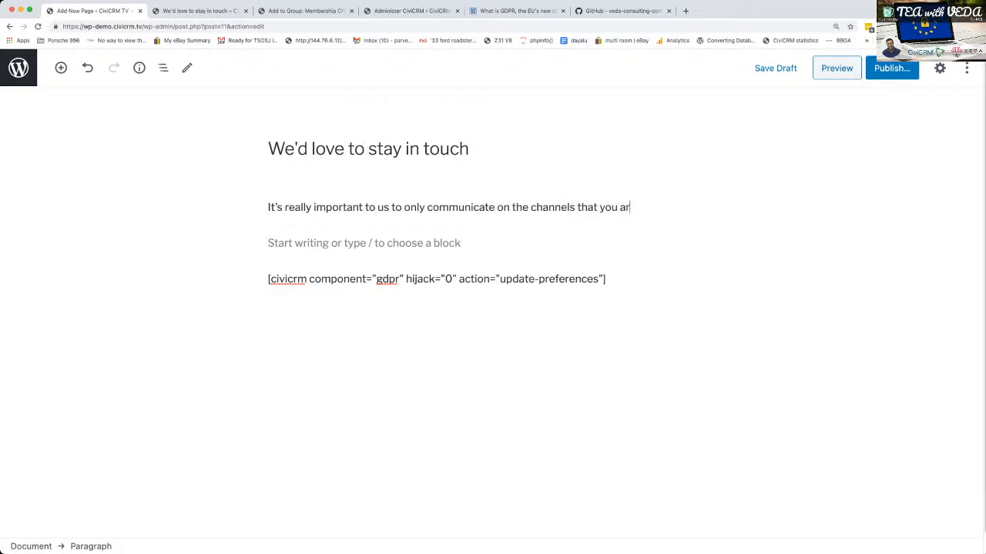
type("e comfortable with and on the s")
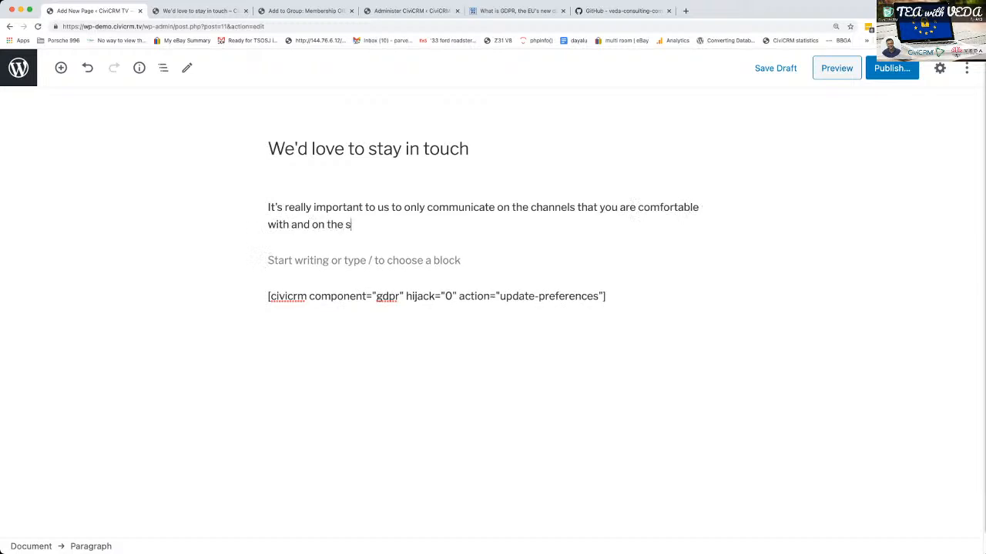
type("ubjects that your interested in.")
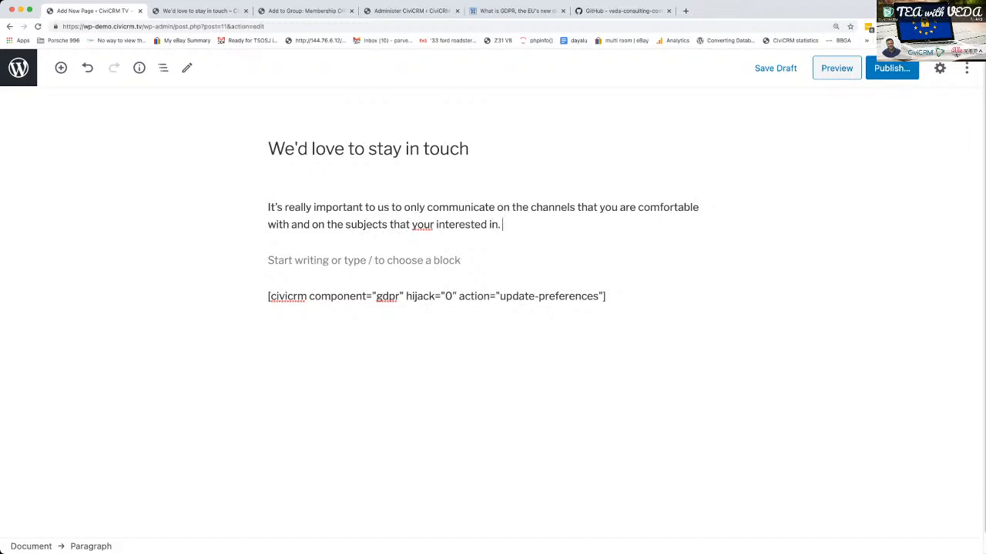
- Add a second paragraph above the shortcode reading "Please use this form to update your preference with us."
key("Return")
type("Please use this form to")
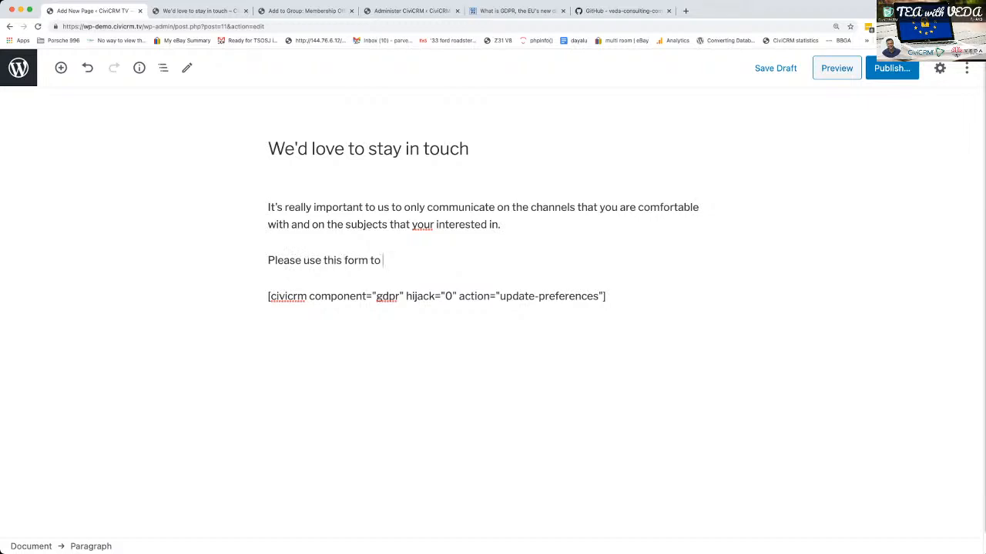
type(" update your preference with us.")
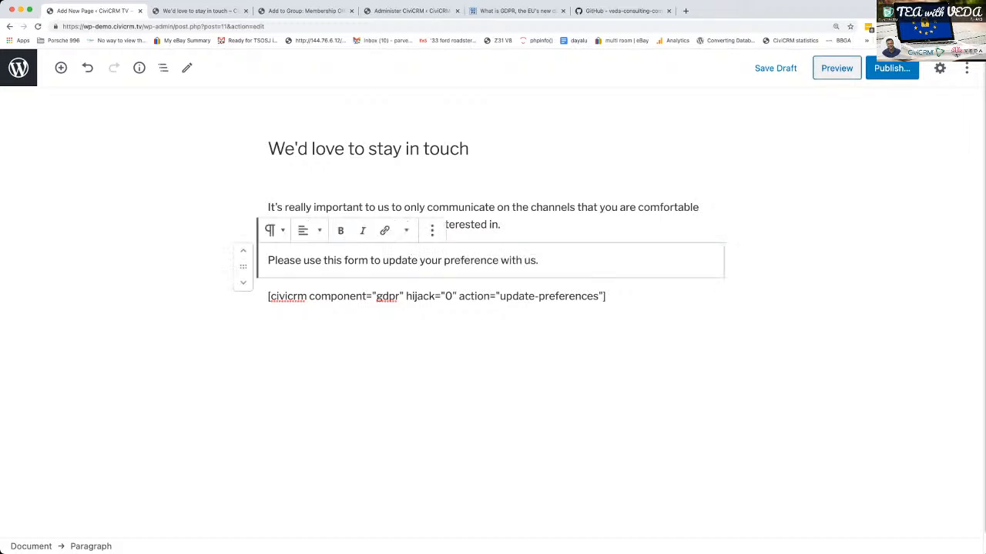
- Preview the page, accept the group channels notice, and examine the introductory text together with the communication preferences form and its interest groups
left_click(837, 68)
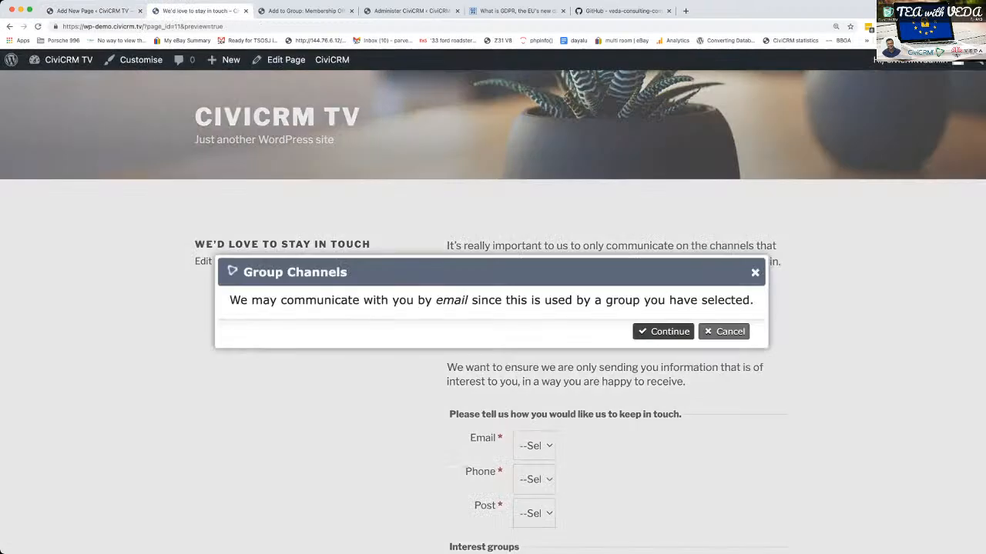
left_click(663, 332)
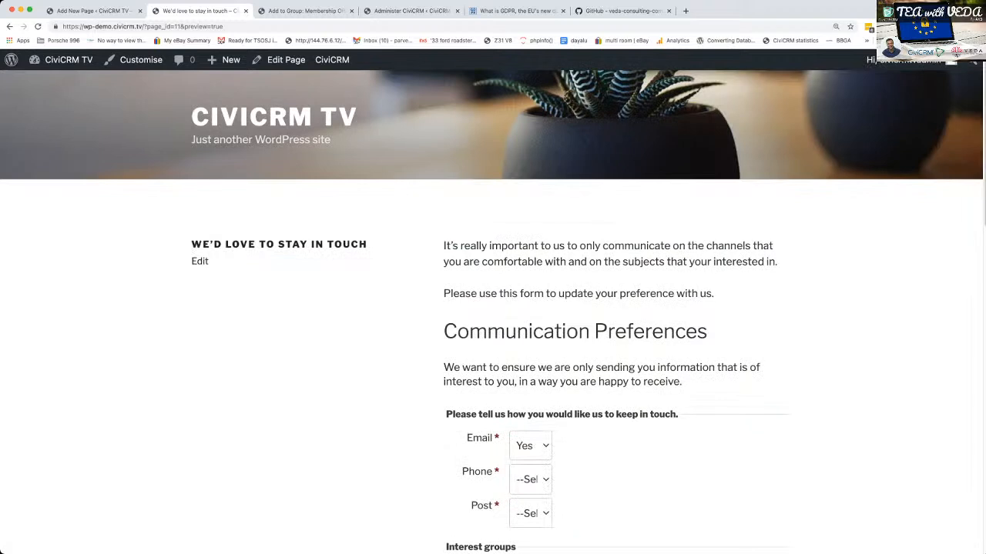
scroll(493, 308, "down", 2)
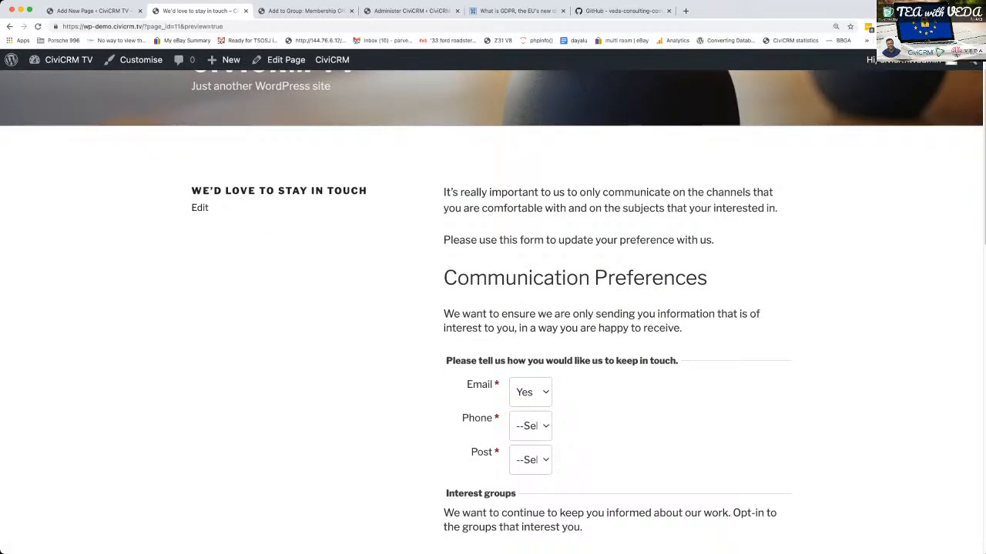
scroll(493, 308, "down", 1)
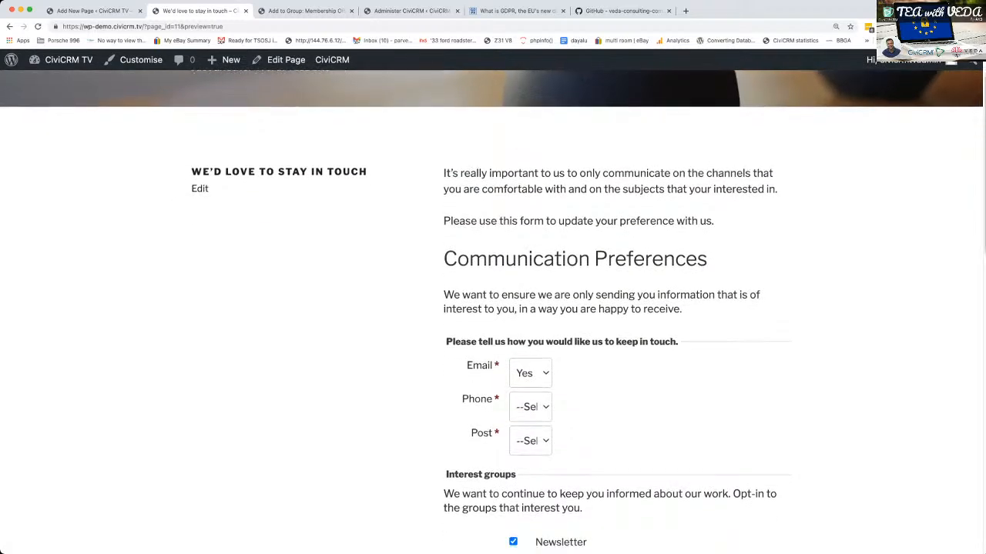
scroll(493, 308, "down", 1)
scroll(492, 308, "up", 1)
scroll(493, 308, "down", 4)
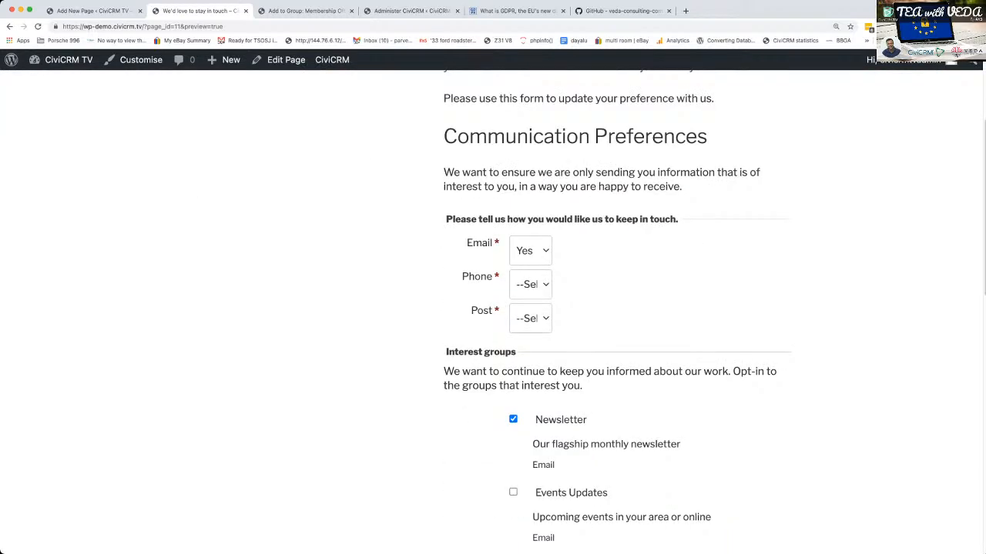
scroll(616, 317, "down", 2)
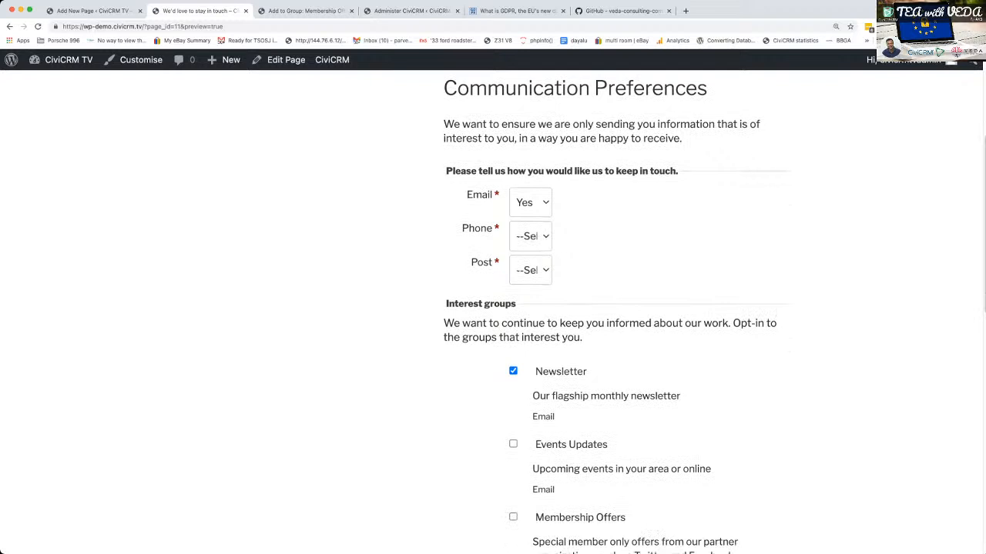
scroll(616, 308, "down", 3)
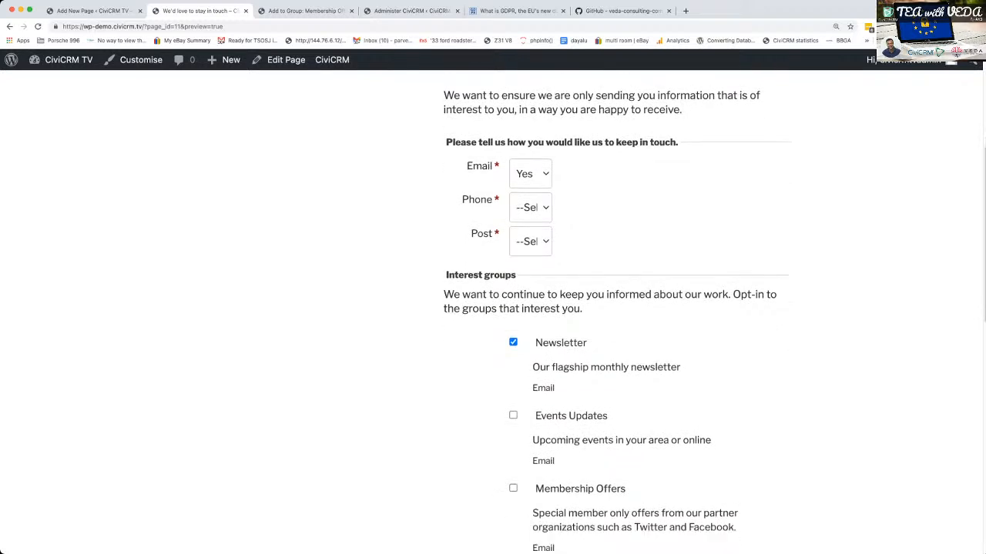
scroll(616, 308, "up", 8)
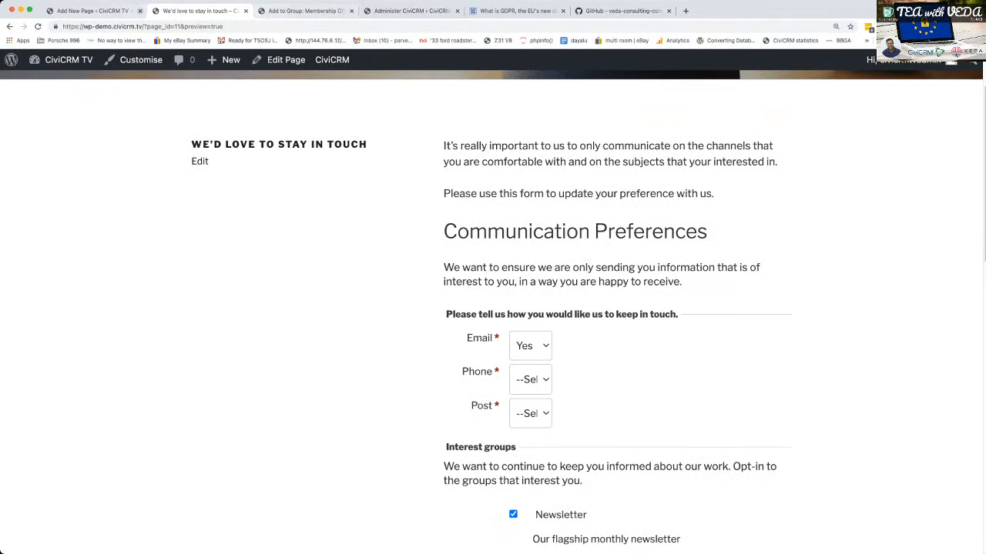
- Open CiviCRM's GDPR settings and review the point of contact, activity types, data policy, and terms and conditions sections
left_click(90, 11)
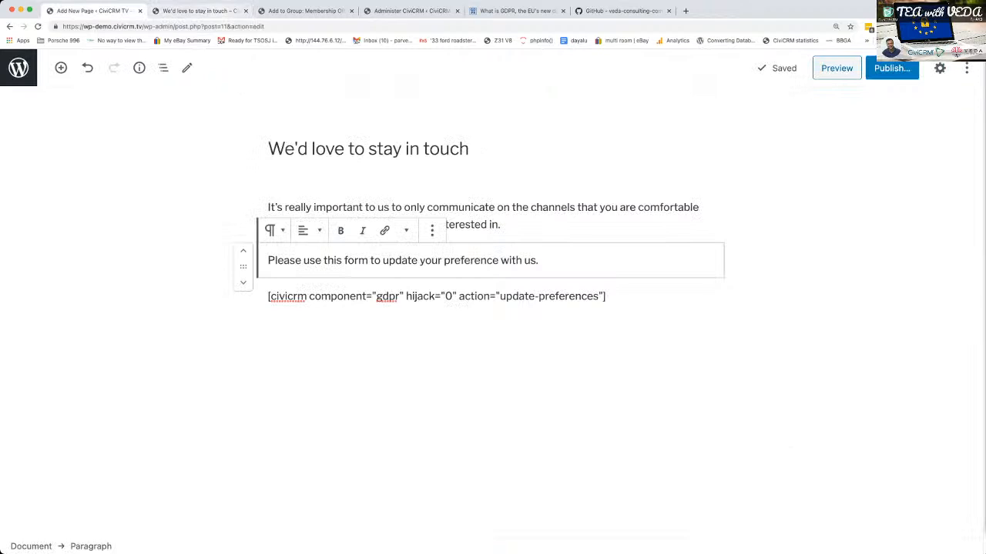
left_click(199, 11)
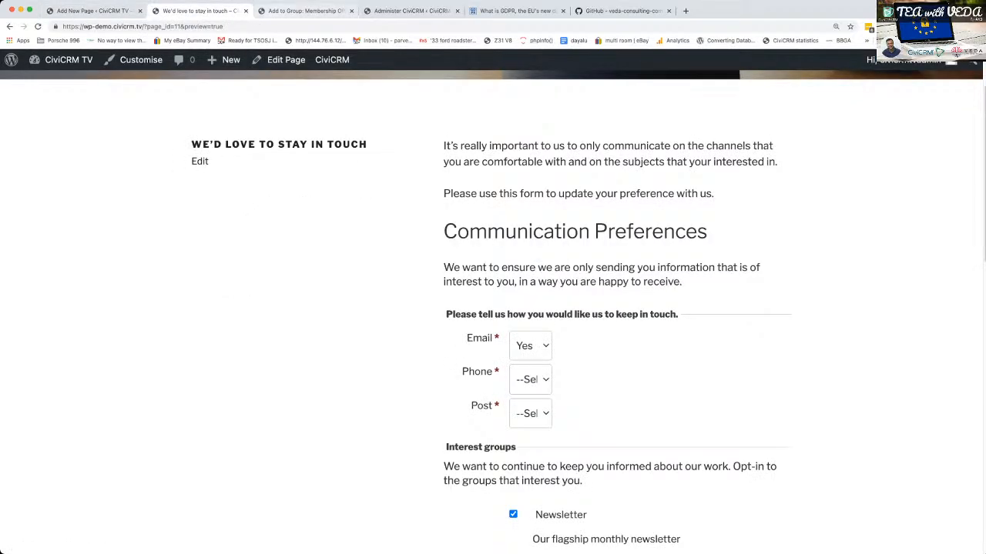
mouse_move(332, 59)
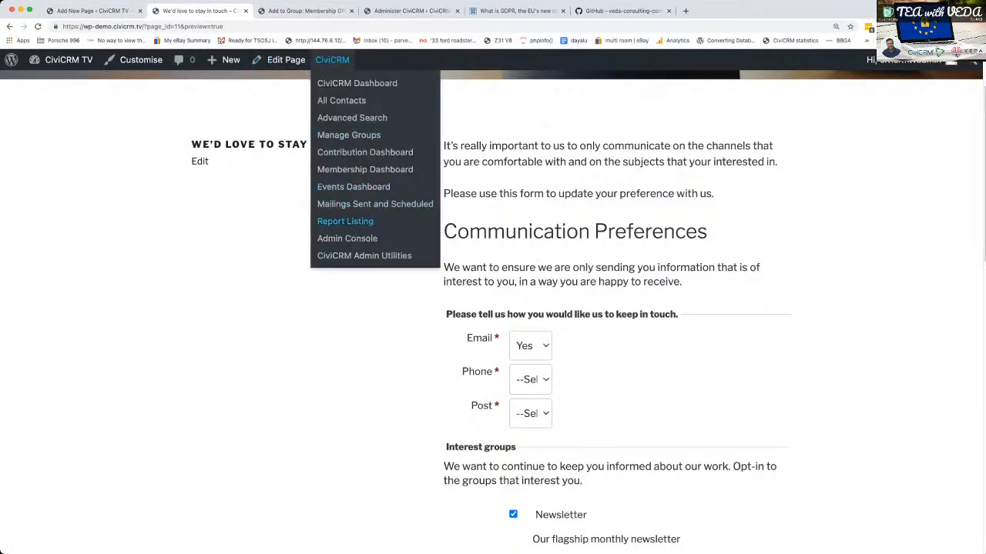
left_click(356, 83)
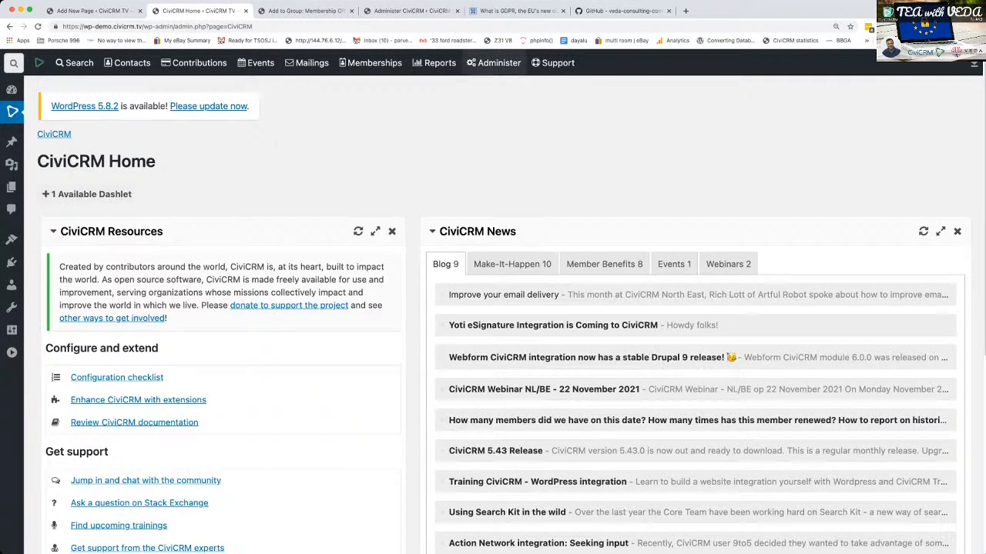
mouse_move(471, 62)
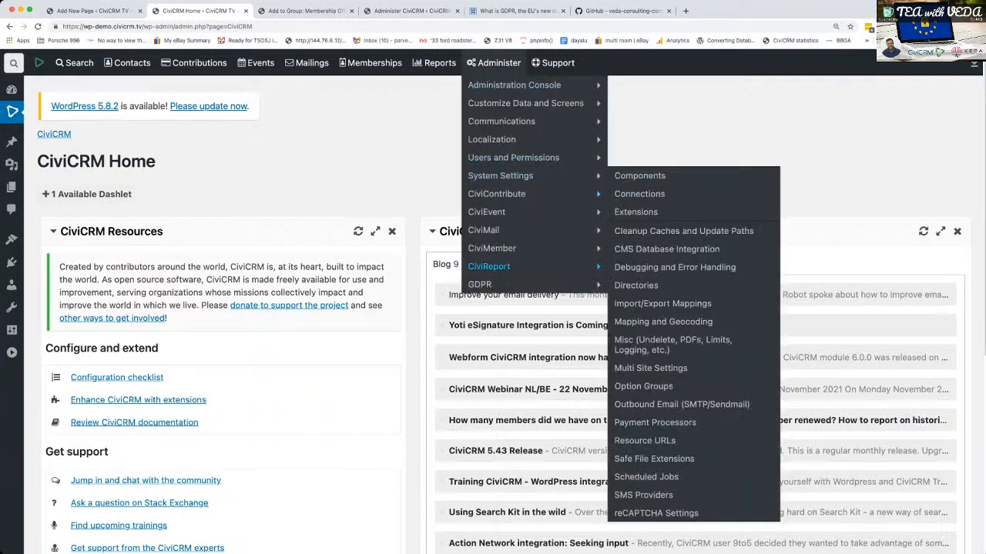
mouse_move(485, 284)
left_click(643, 284)
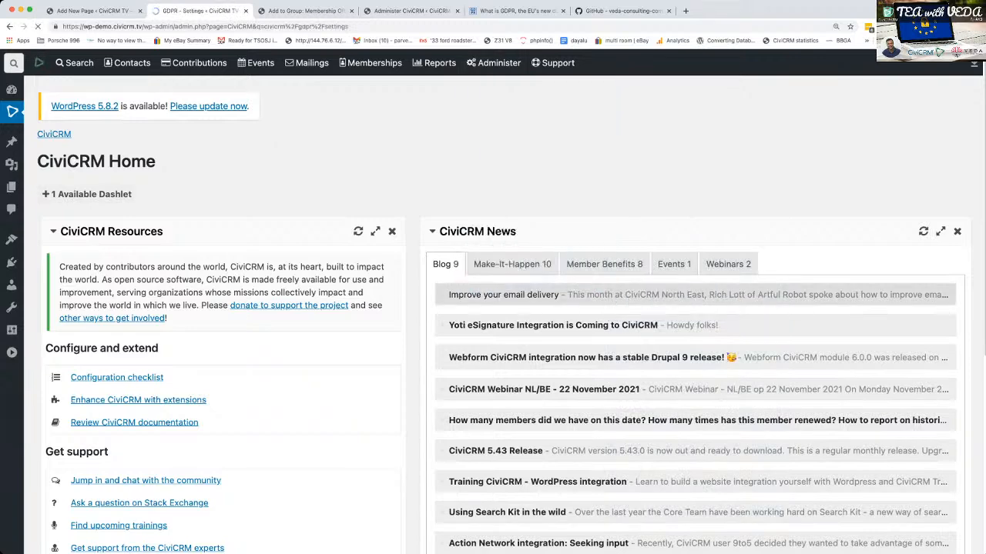
scroll(505, 314, "down", 6)
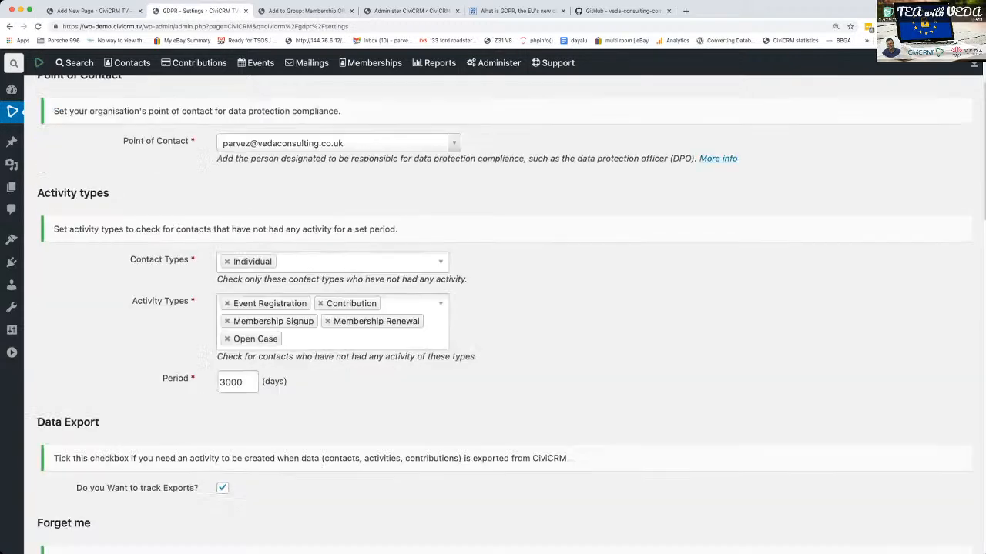
scroll(409, 371, "down", 5)
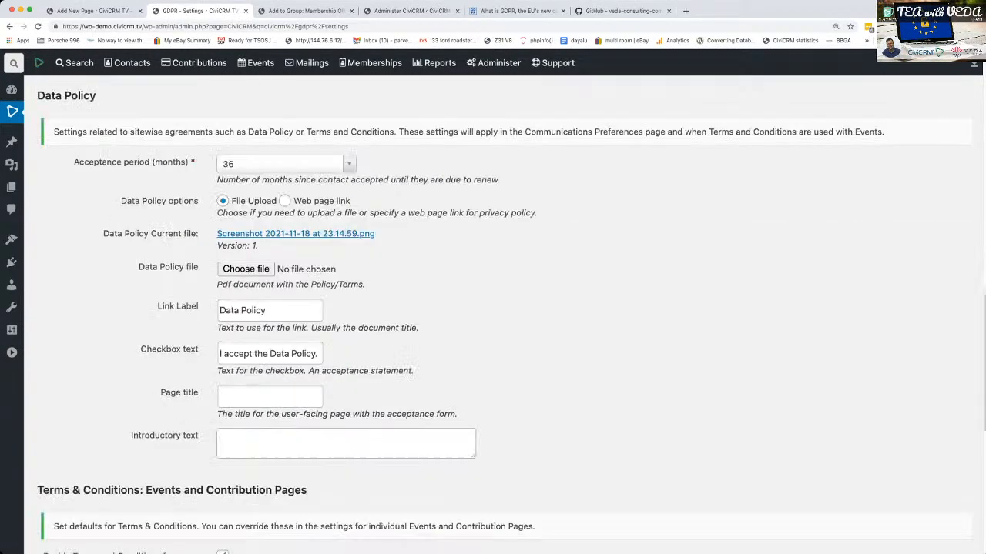
scroll(505, 314, "down", 1)
scroll(504, 314, "down", 3)
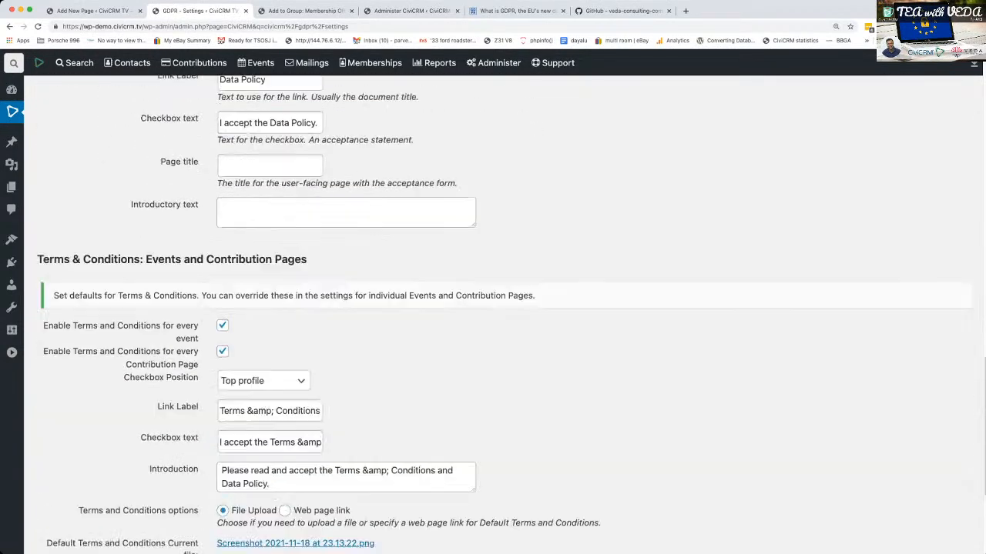
scroll(504, 315, "down", 1)
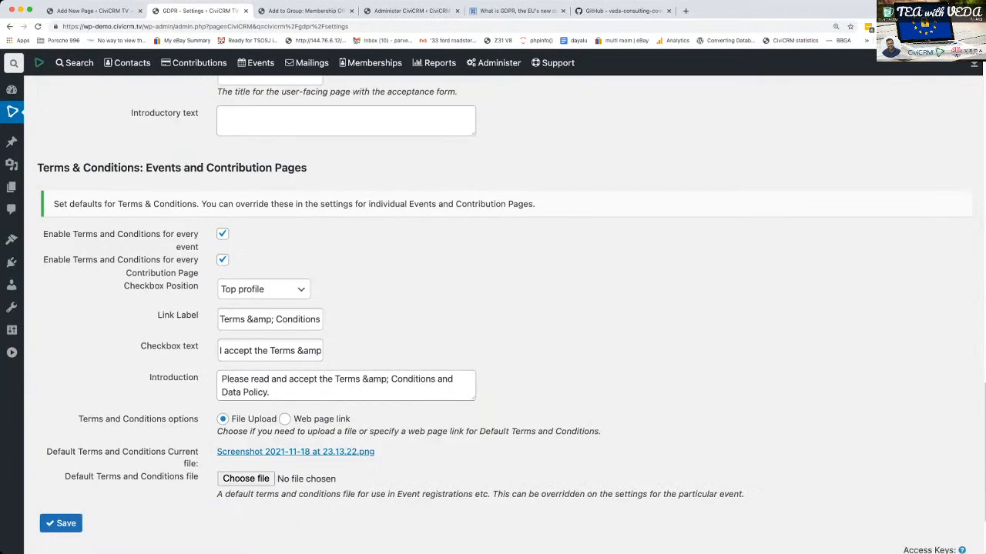
scroll(505, 314, "up", 15)
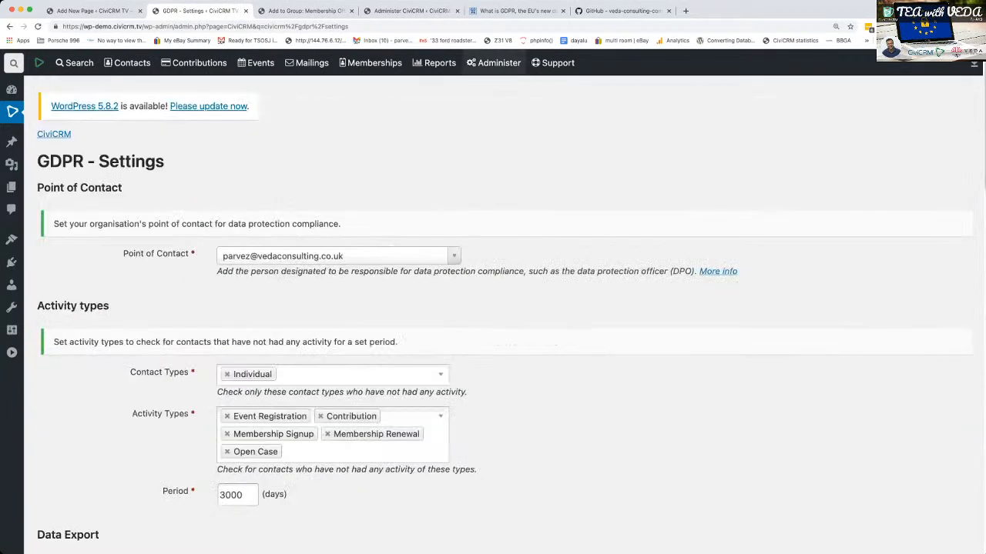
- Include the Supporter Profile in the Communications Preferences page settings and save them
mouse_move(494, 63)
mouse_move(479, 284)
left_click(647, 301)
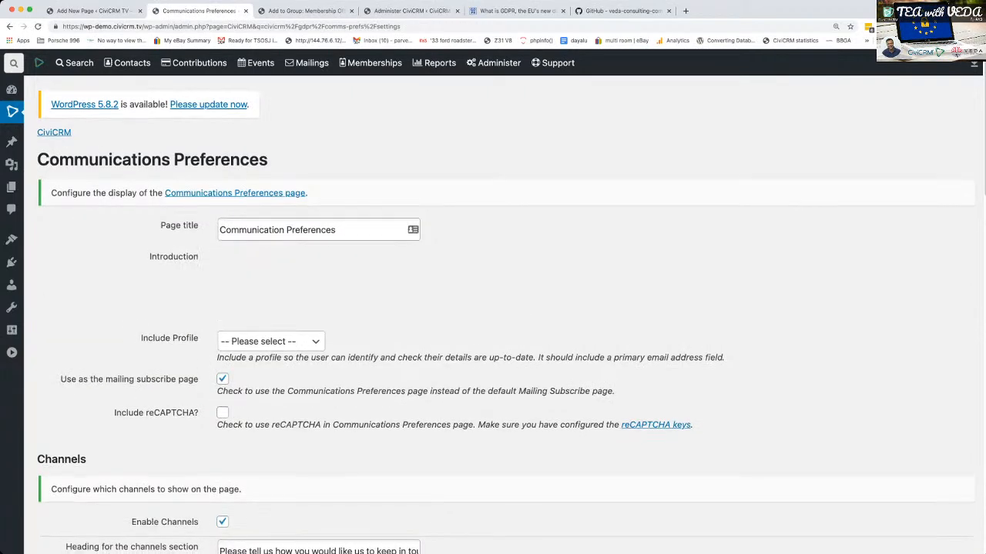
scroll(505, 314, "down", 1)
left_click(271, 466)
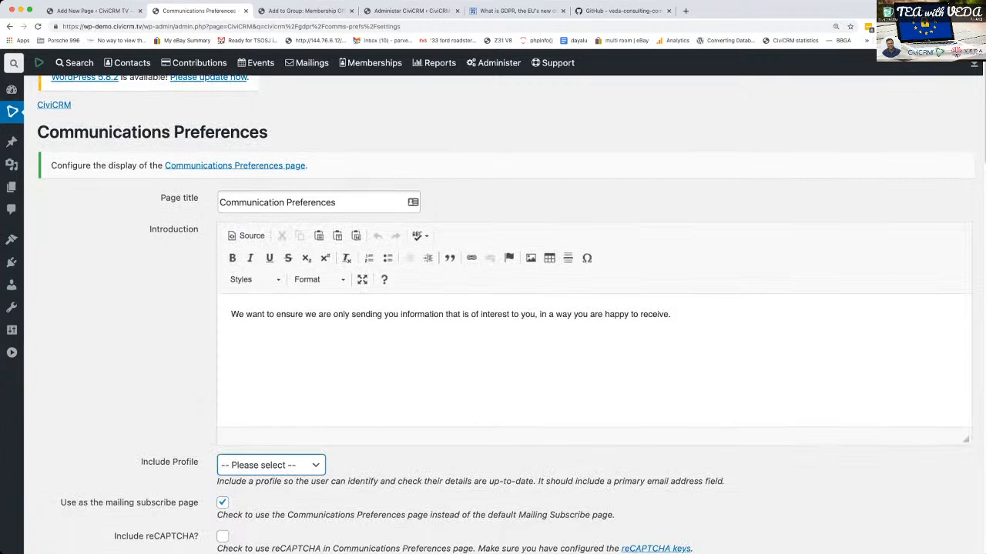
left_click(271, 481)
scroll(505, 315, "down", 20)
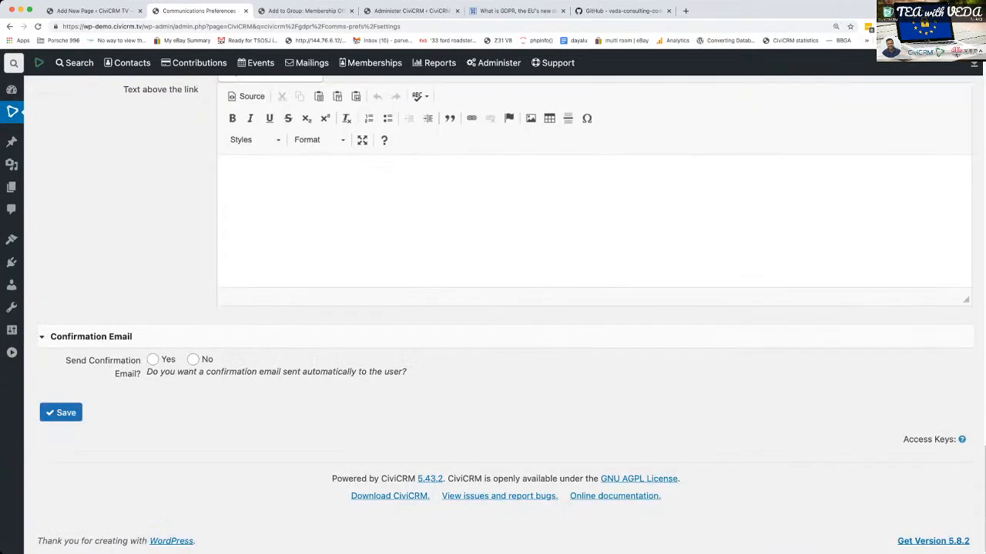
left_click(61, 412)
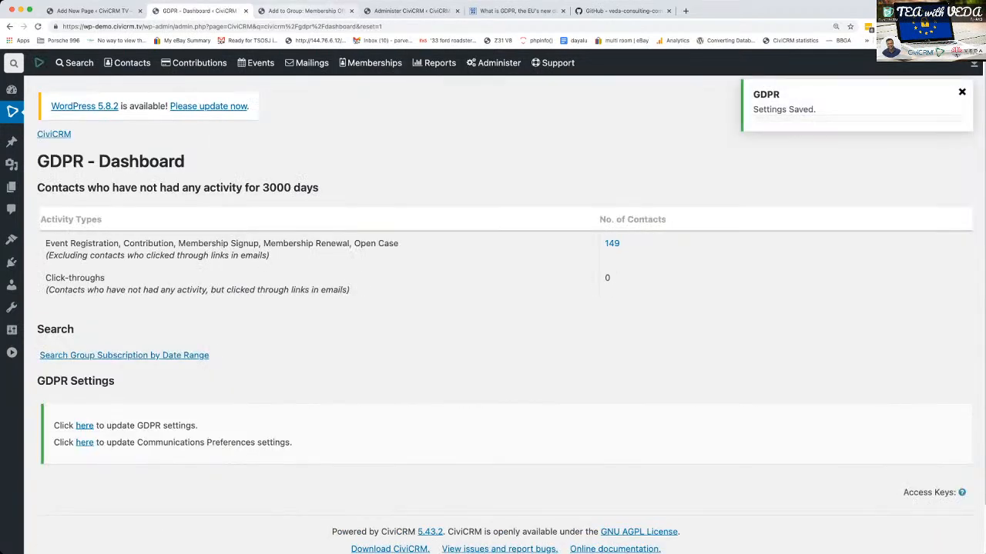
- Preview the WordPress page again, dismiss the group channels notice, and examine the Supporter Profile fields in the communication preferences form
left_click(94, 11)
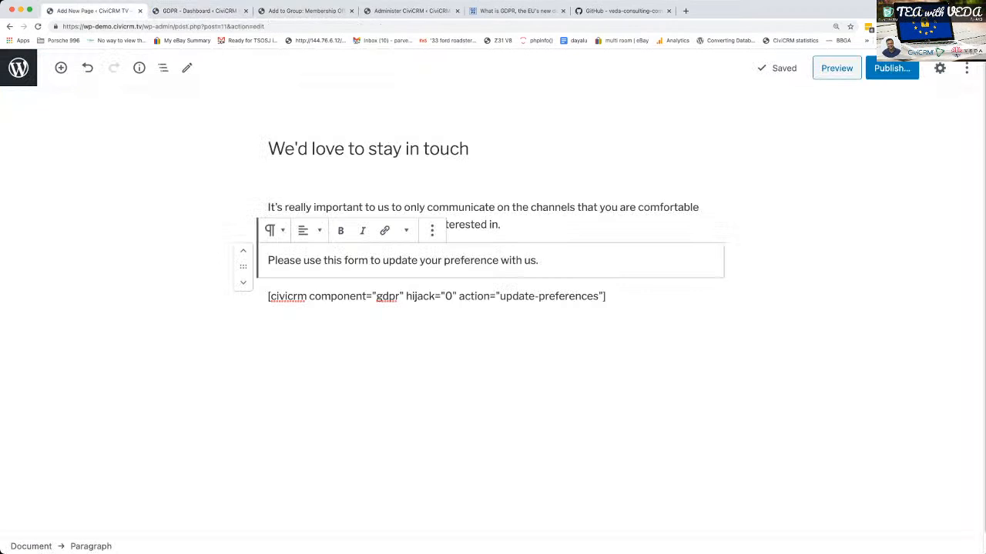
left_click(836, 68)
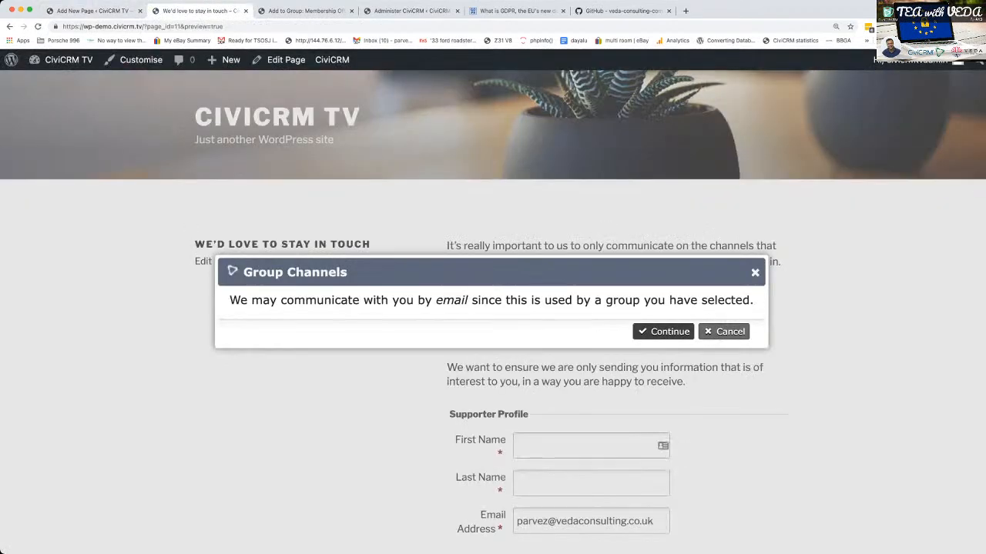
left_click(723, 331)
scroll(724, 332, "down", 1)
scroll(493, 308, "down", 5)
scroll(493, 308, "up", 1)
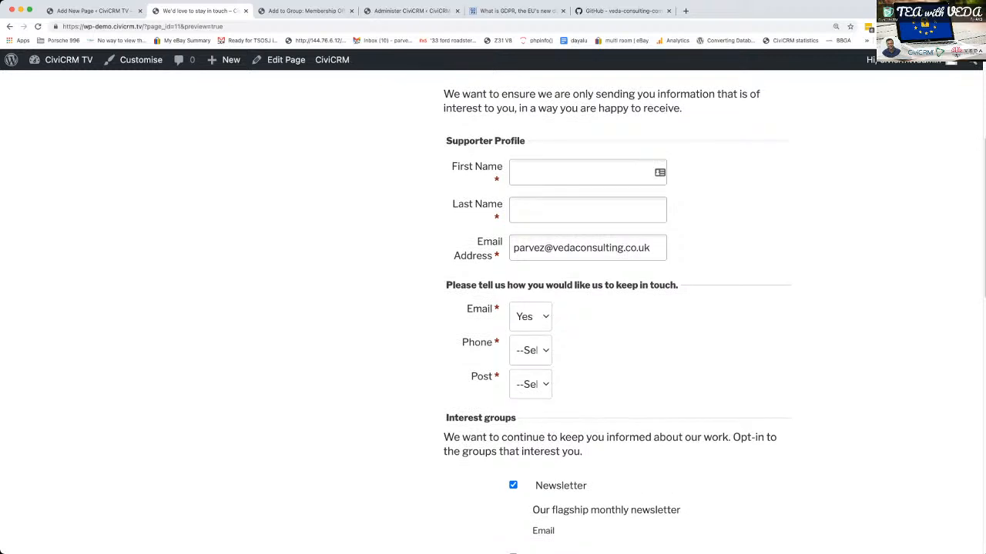
scroll(616, 308, "down", 4)
scroll(616, 308, "up", 4)
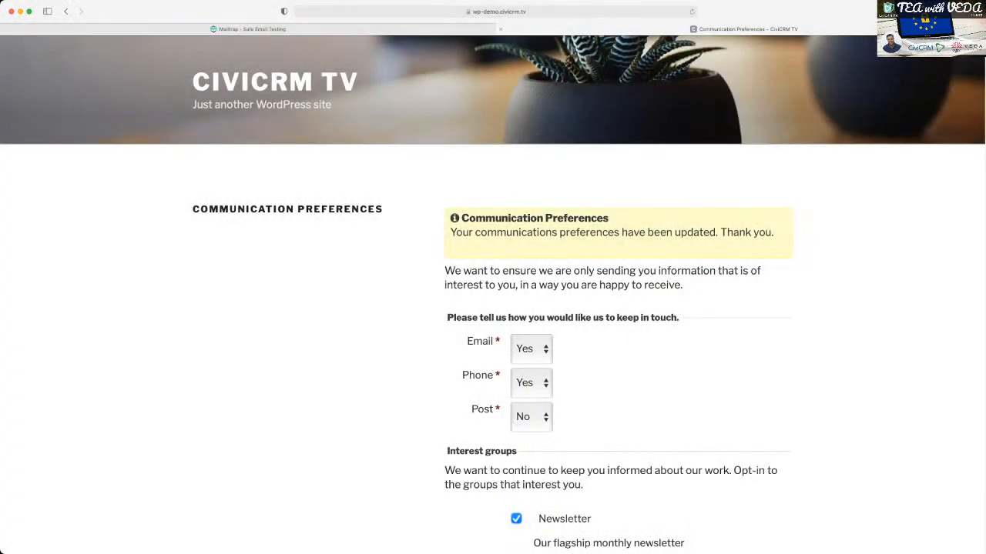
- Switch to Mailtrap, follow the Update Preferences link in the next contact's email, and accept the group channels notice
left_click(501, 28)
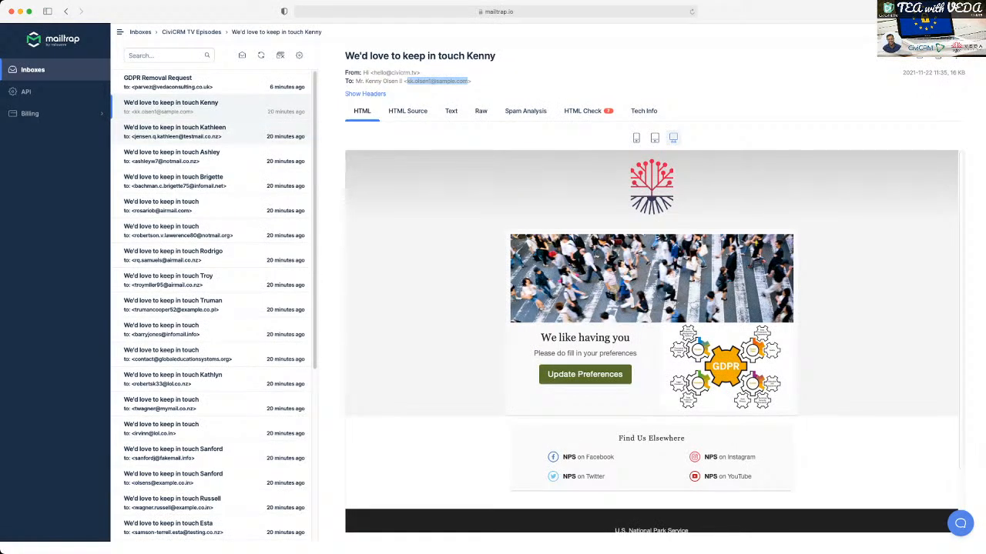
left_click(266, 133)
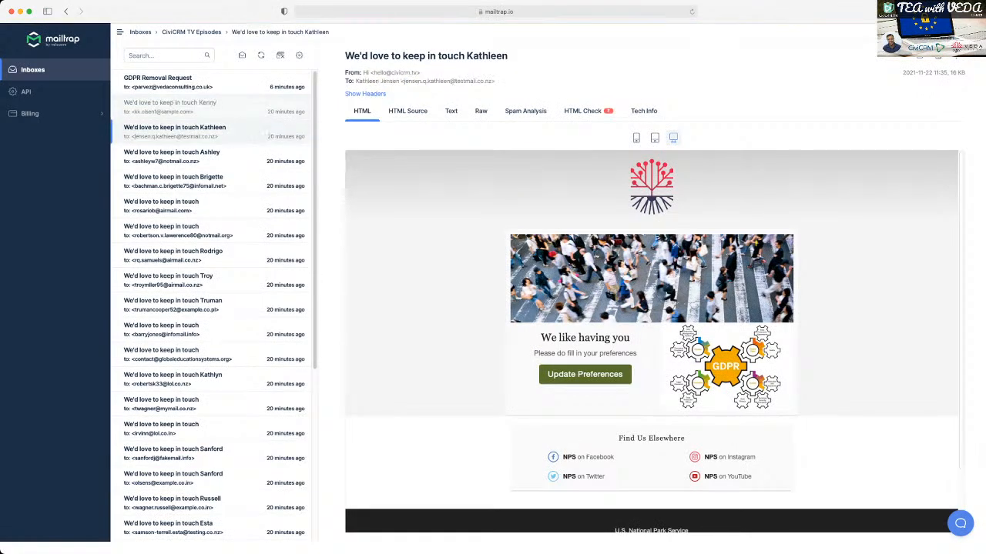
left_click(585, 374)
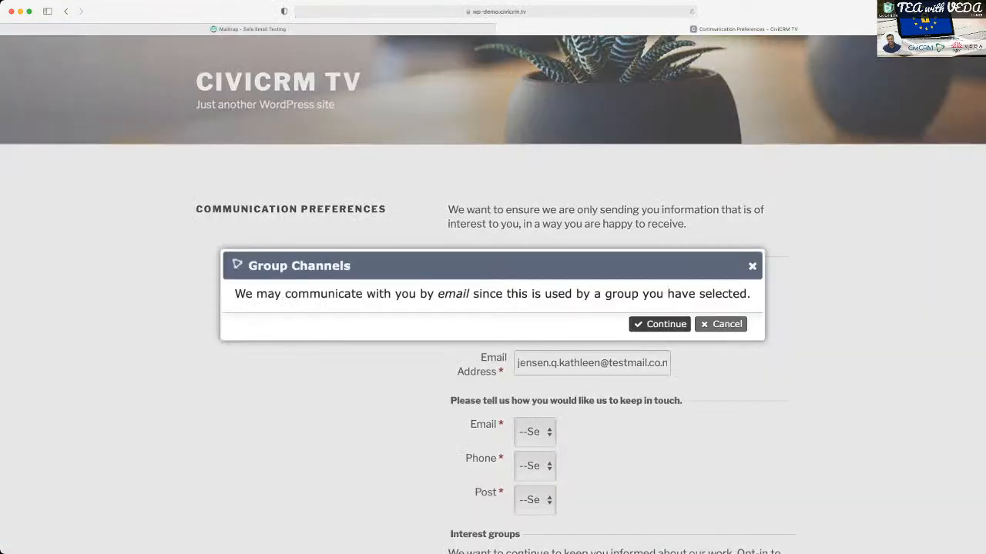
left_click(659, 324)
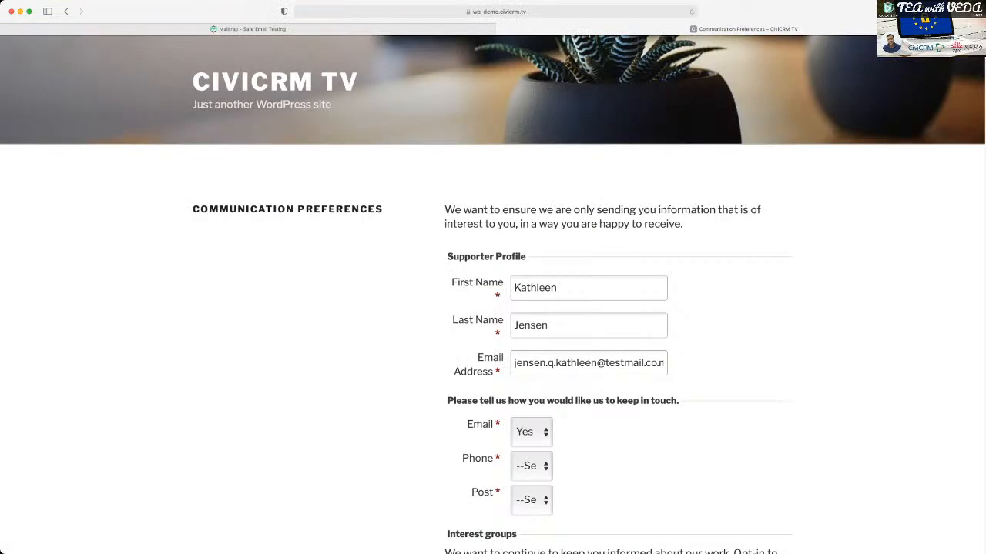
- Replace the supporter's last name in the Supporter Profile section with a new surname
double_click(531, 325)
type("Cooper")
- Opt in to the Events Updates and Membership Offers interest groups and accept the Data Policy
scroll(493, 307, "down", 5)
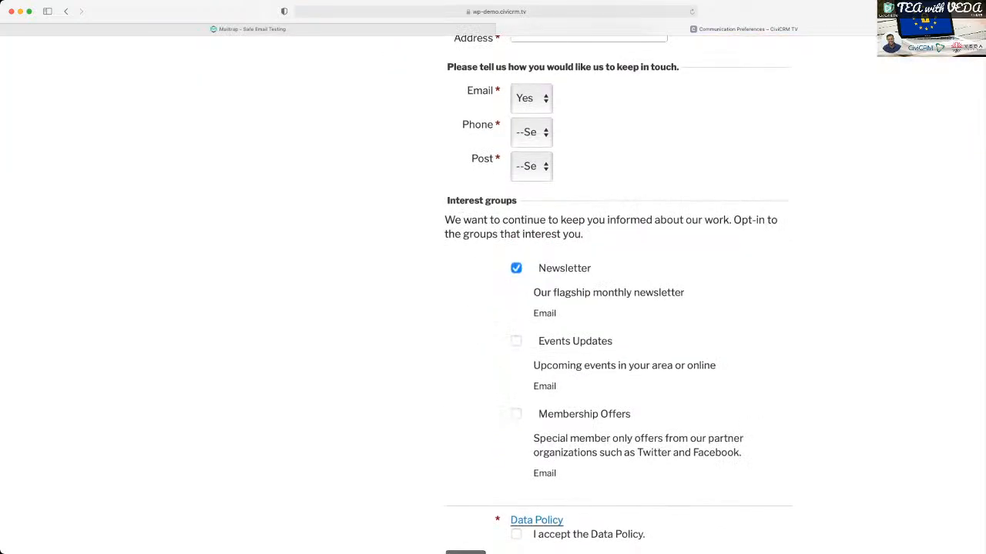
left_click(516, 341)
left_click(516, 414)
left_click(528, 158)
scroll(493, 308, "down", 5)
left_click(516, 167)
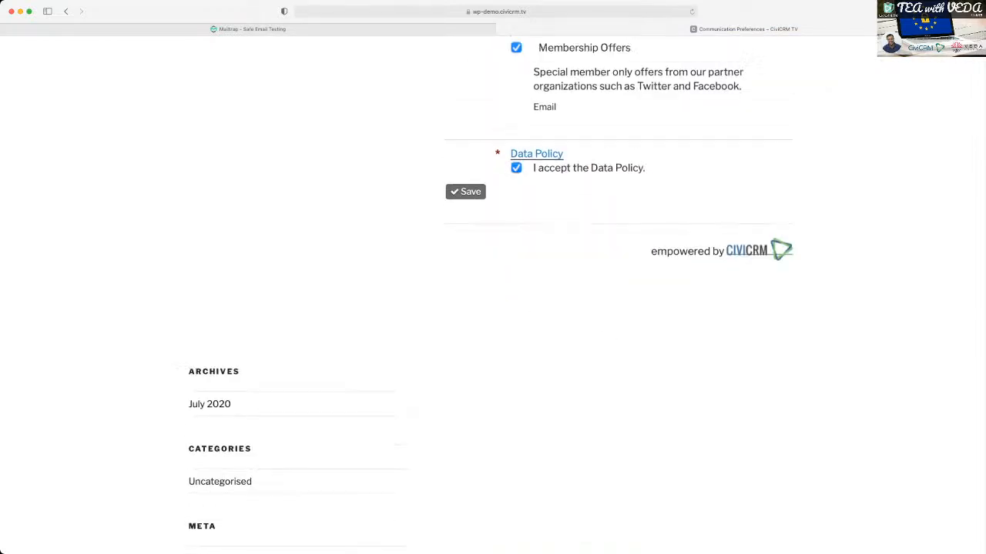
- Set the Phone and Post contact channels to Yes
scroll(493, 308, "up", 5)
left_click(530, 111)
left_click(530, 145)
- Shorten the supporter's email address by removing the part between the first name element and the @ sign
scroll(529, 231, "down", 5)
scroll(529, 231, "up", 6)
scroll(616, 308, "up", 2)
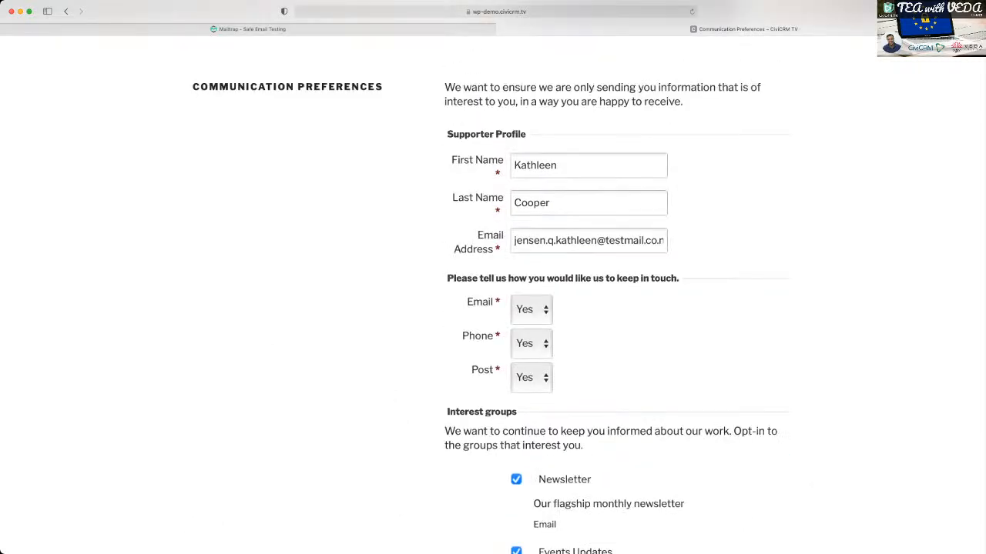
left_click_drag(548, 240, 597, 240)
key("BackSpace")
key("BackSpace")
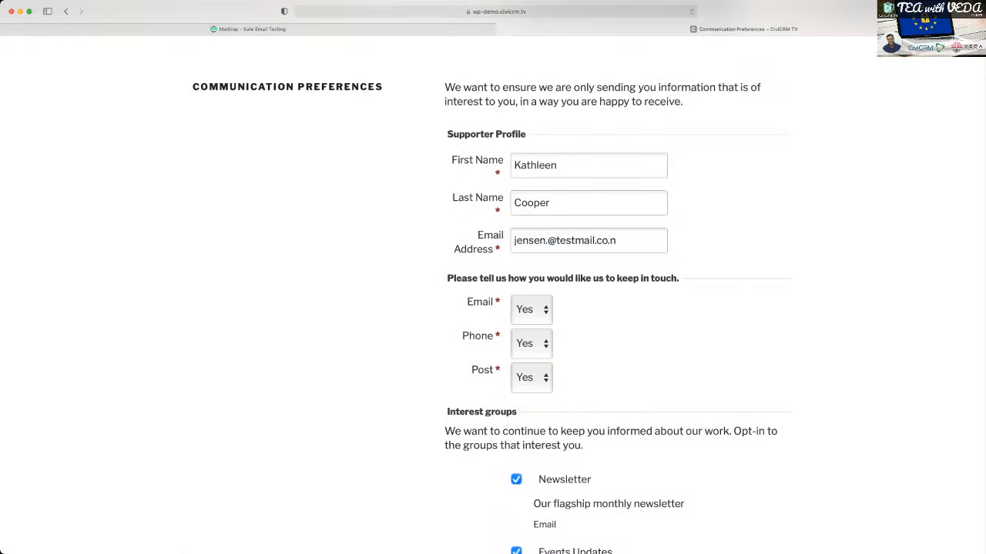
type("z")
left_click(546, 240)
key("BackSpace")
- Try to replace the name part of the supporter's email address with the new surname
double_click(531, 241)
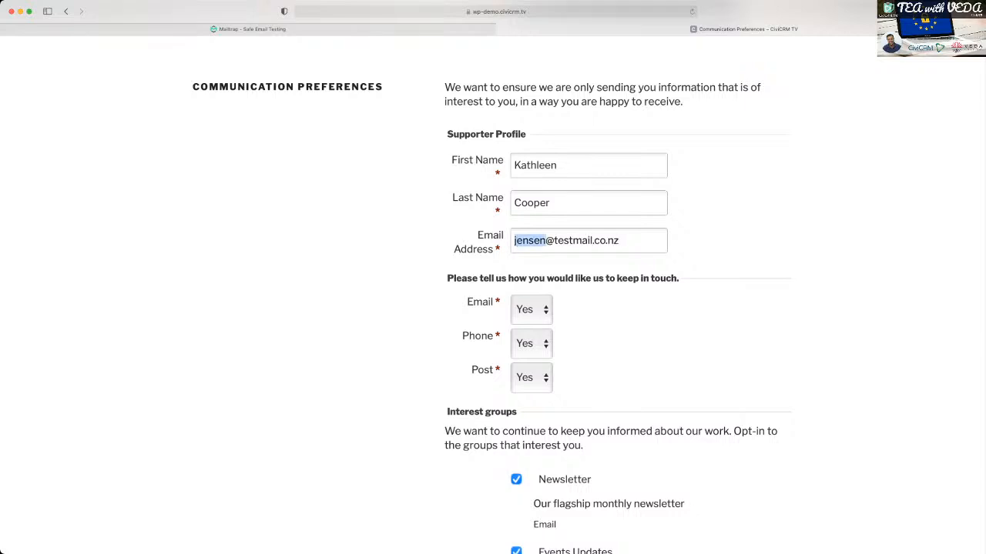
type("copper")
key("BackSpace")
key("BackSpace")
key("BackSpace")
key("BackSpace")
key("BackSpace")
type("ooper")
key("BackSpace")
key("BackSpace")
key("BackSpace")
key("BackSpace")
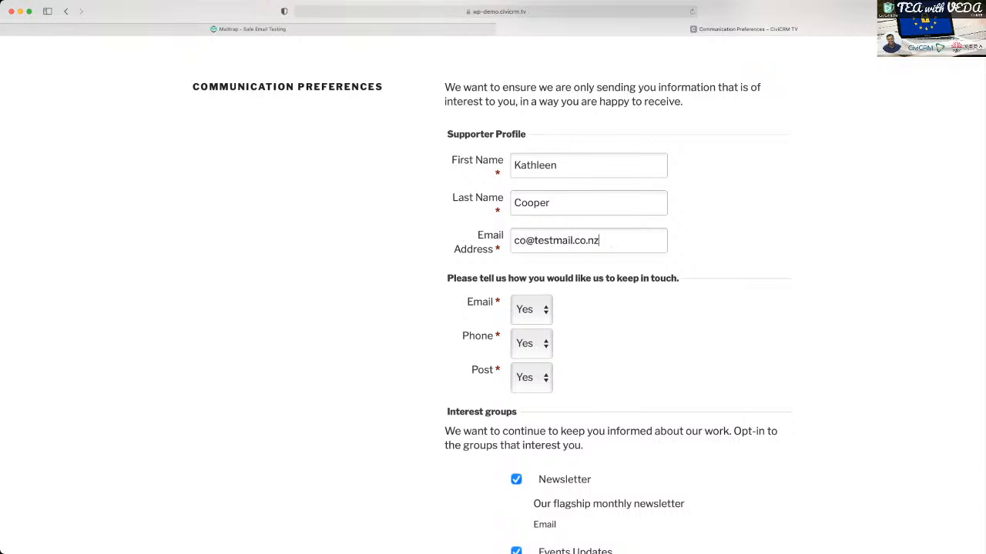
key("Up")
key("Right")
key("Right")
- Shorten the name part of the supporter's email address to a single letter
double_click(521, 241)
type("c")
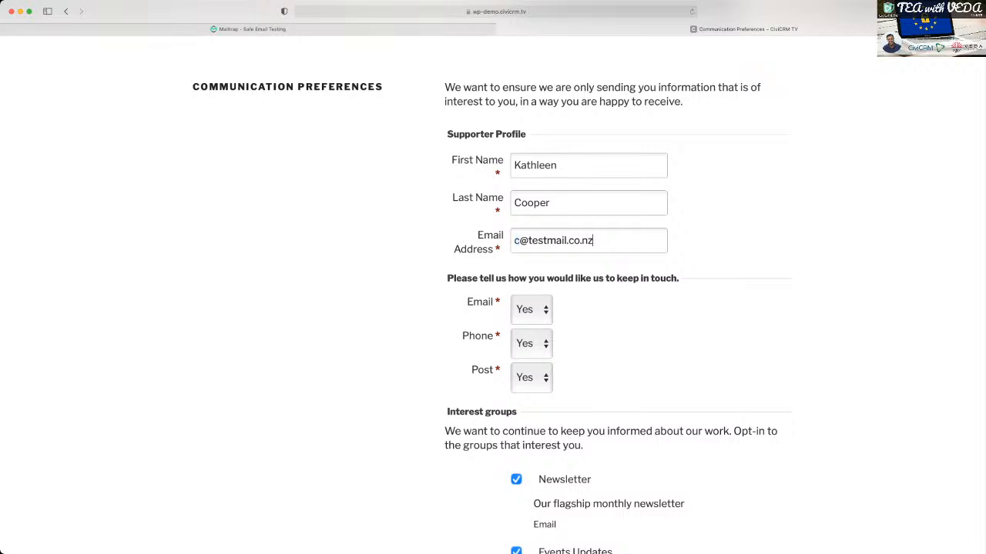
key("Up")
key("shift+Right")
key("Down")
- Save the completed communication preferences form
scroll(493, 293, "down", 10)
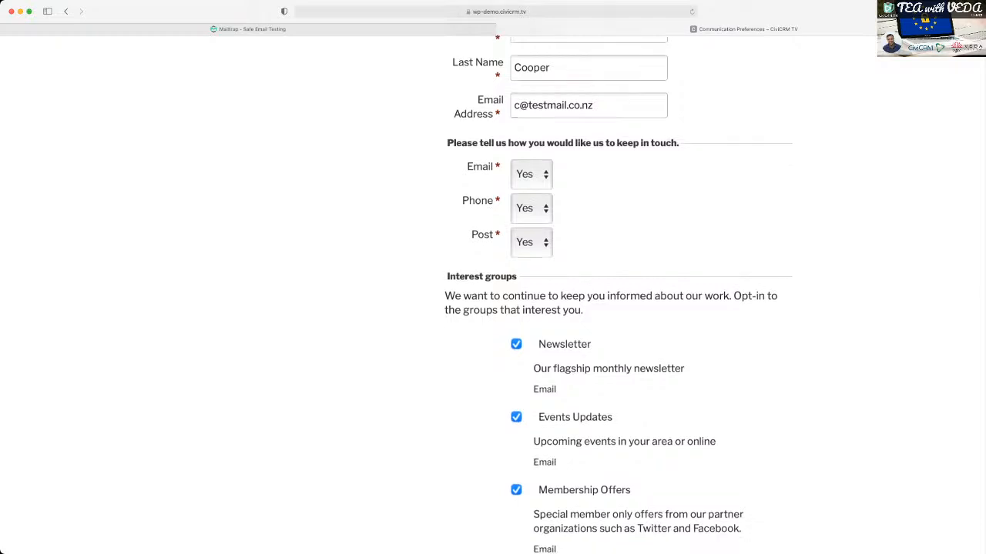
scroll(493, 292, "down", 1)
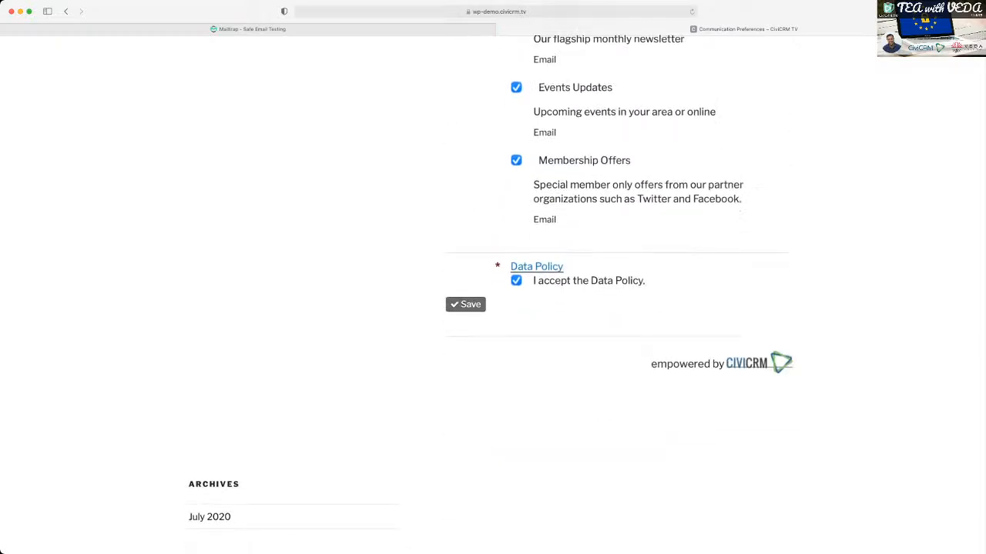
left_click(465, 305)
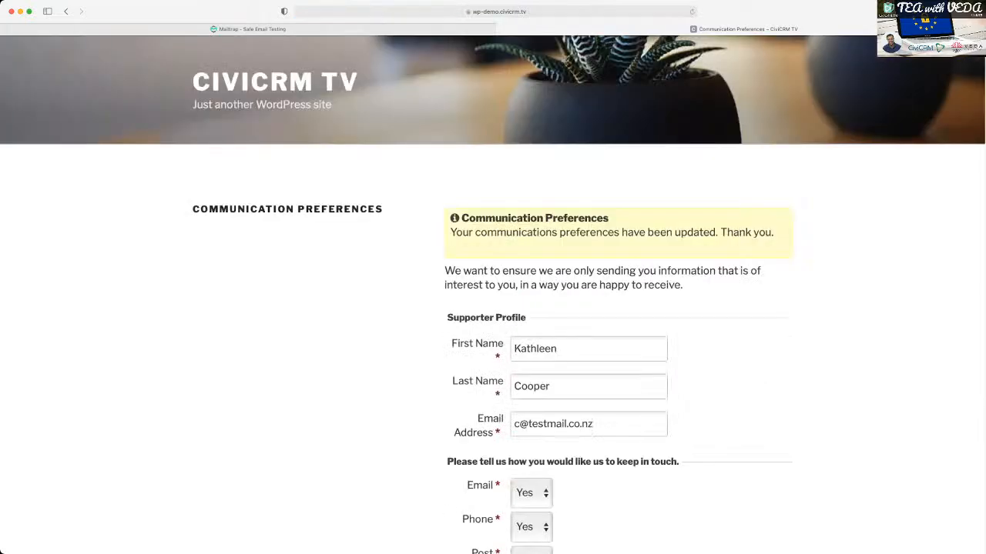
- Copy the recipient's original email address from the Mailtrap message and enter it in CiviCRM's quick contact search
left_click(323, 29)
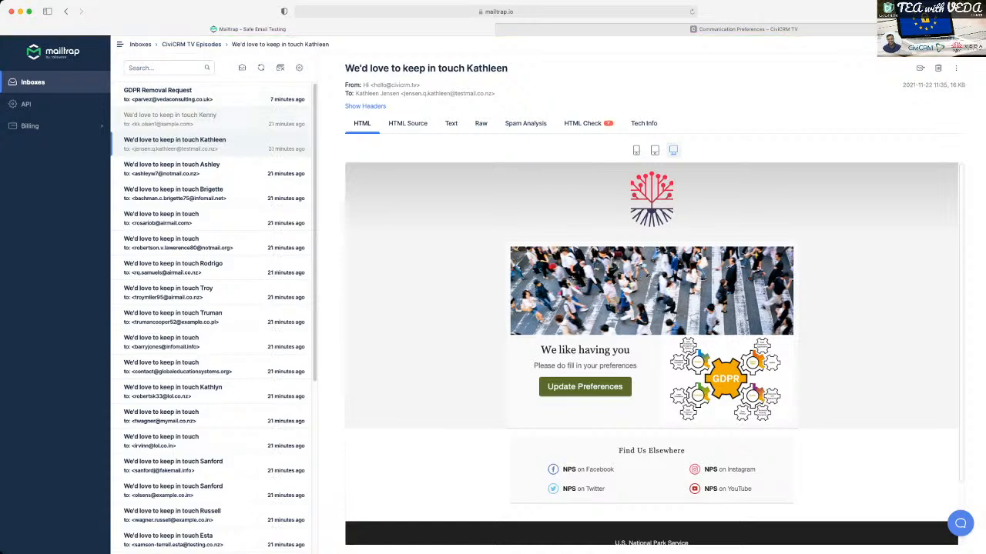
left_click_drag(404, 93, 493, 93)
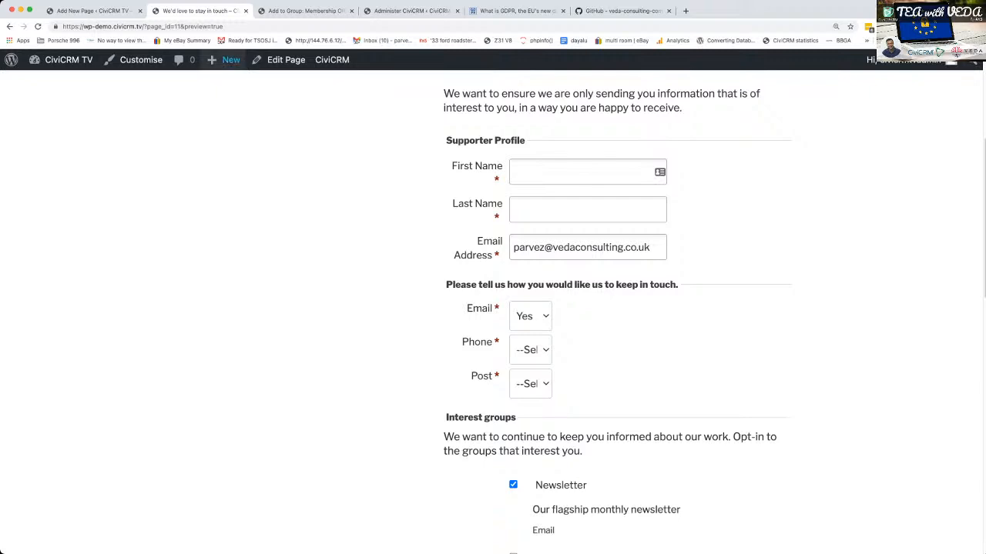
left_click(87, 11)
left_click(212, 11)
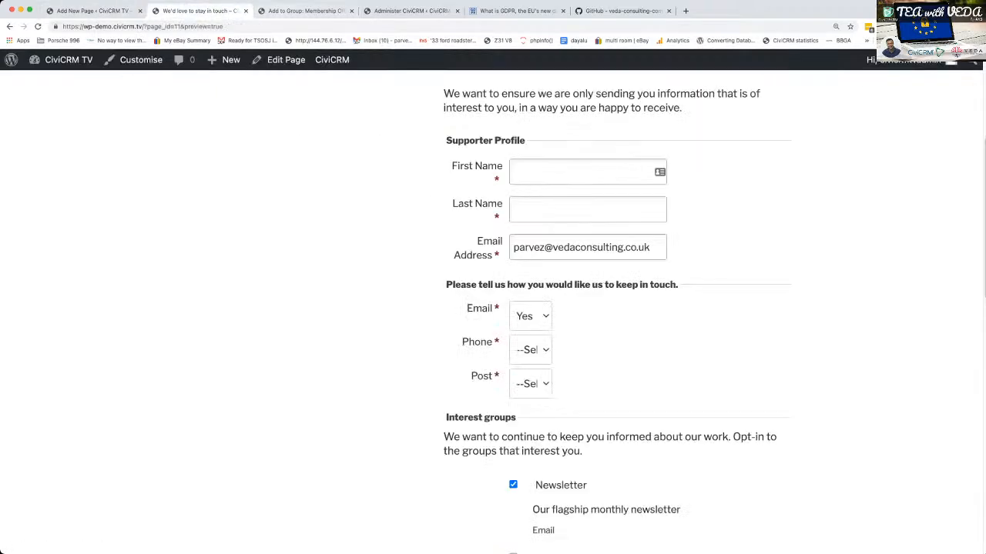
left_click(304, 11)
left_click(14, 63)
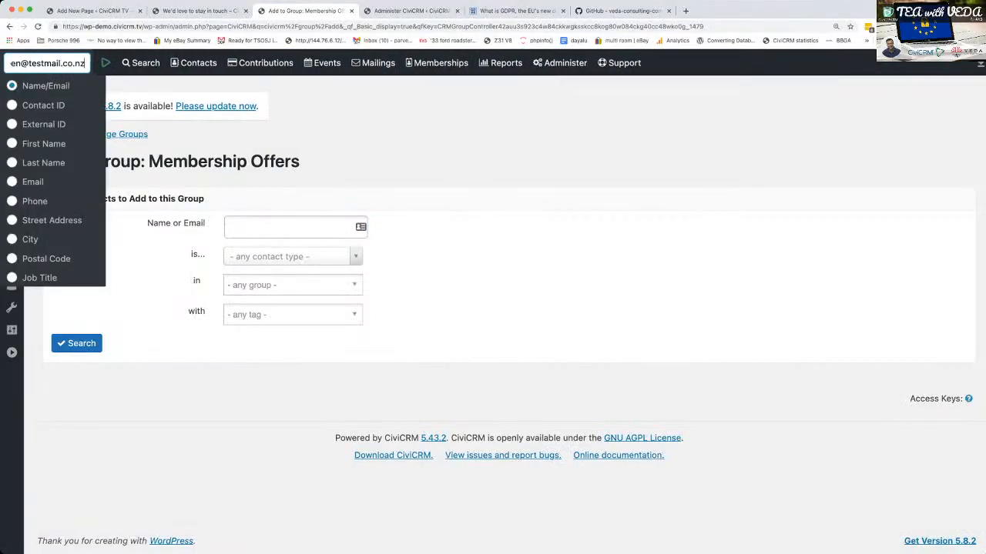
key("super+v")
left_click(48, 63)
triple_click(53, 63)
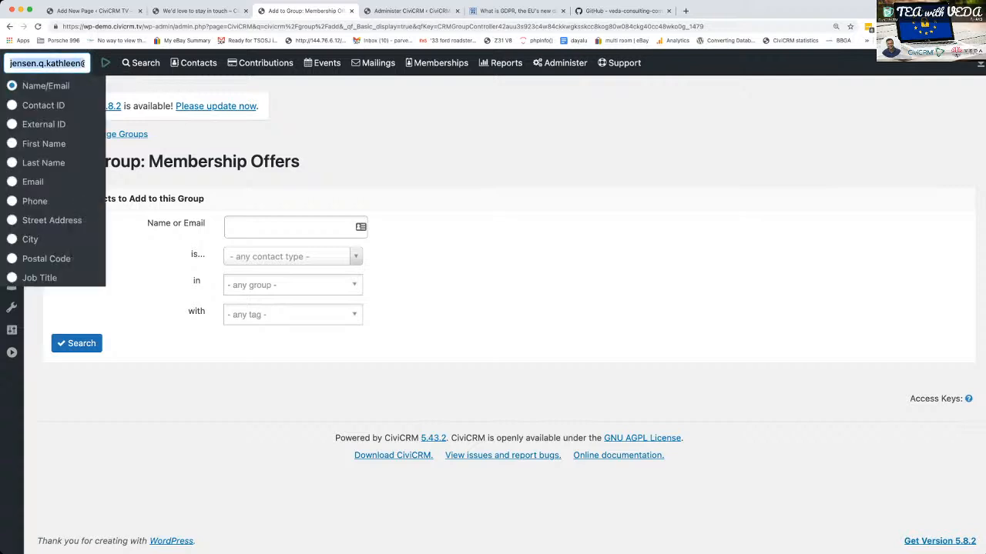
left_click(105, 62)
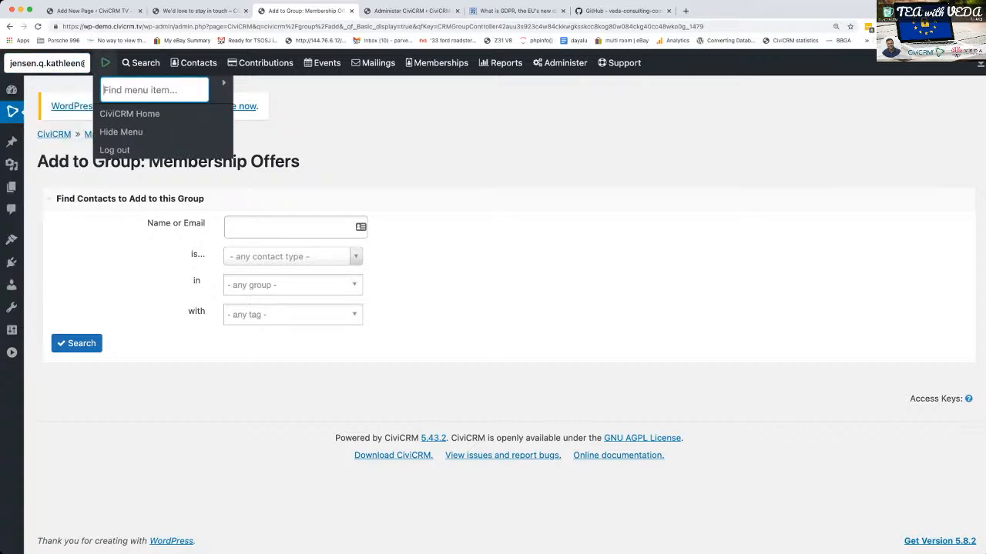
type("cdi")
key("BackSpace")
key("BackSpace")
key("BackSpace")
- Search CiviCRM for the start of the supporter's new email address and open the matching contact record
left_click(47, 63)
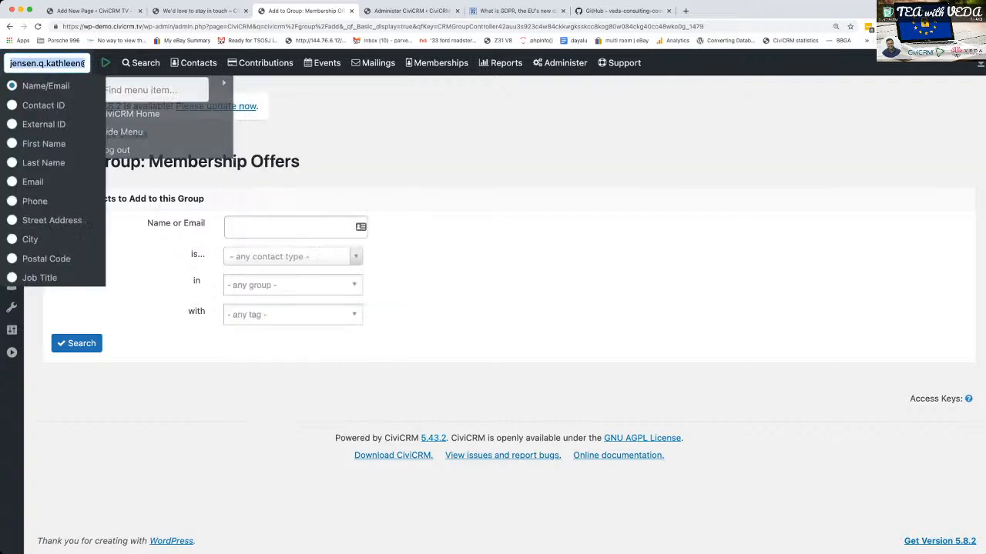
type("c@")
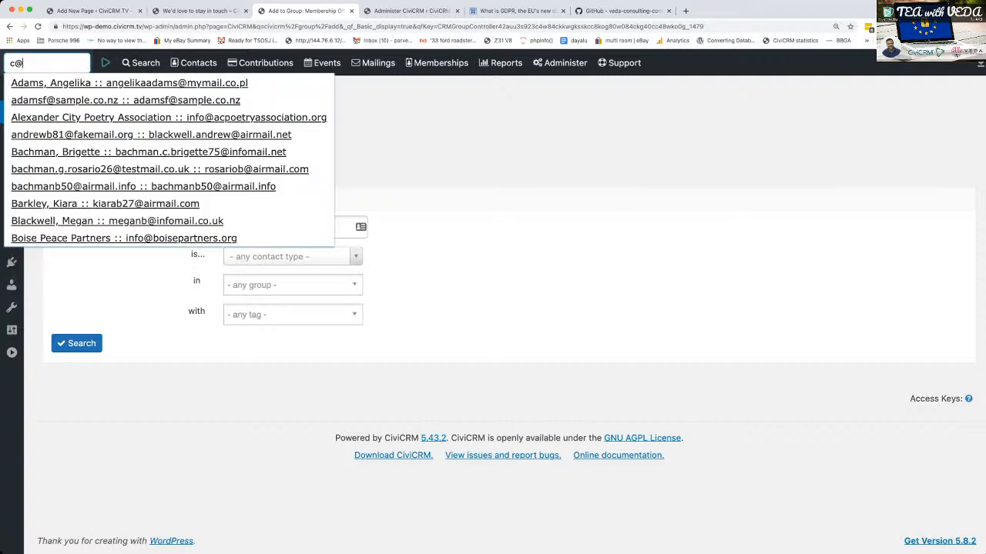
key("Down")
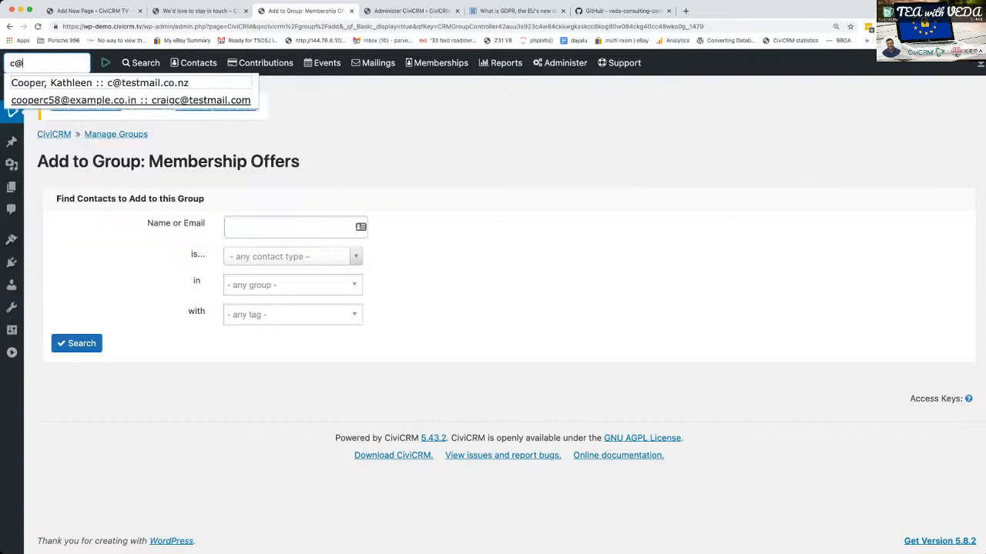
key("Return")
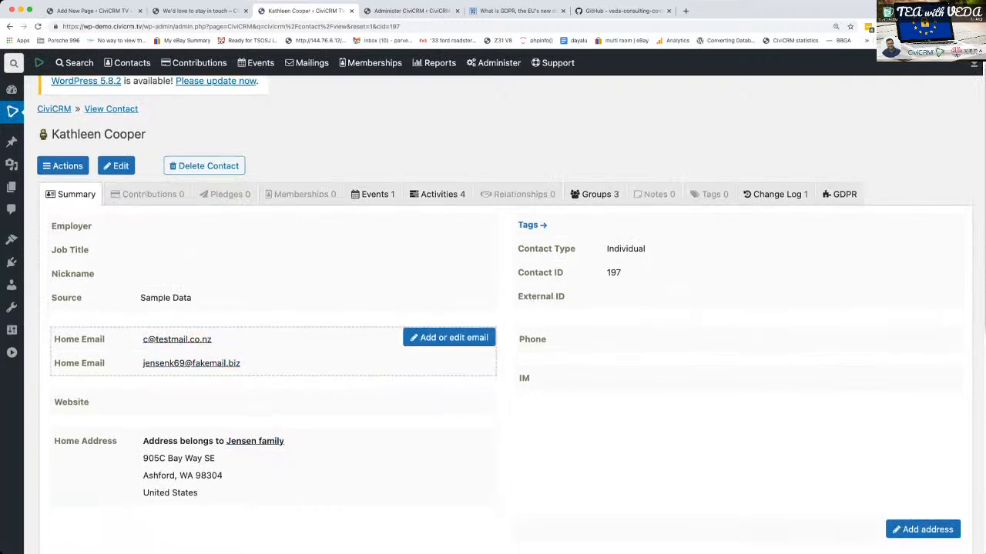
- Examine the contact's email addresses and communication preferences, and the GDPR record with its data policy entry and group subscription log
scroll(446, 369, "down", 3)
scroll(270, 369, "down", 2)
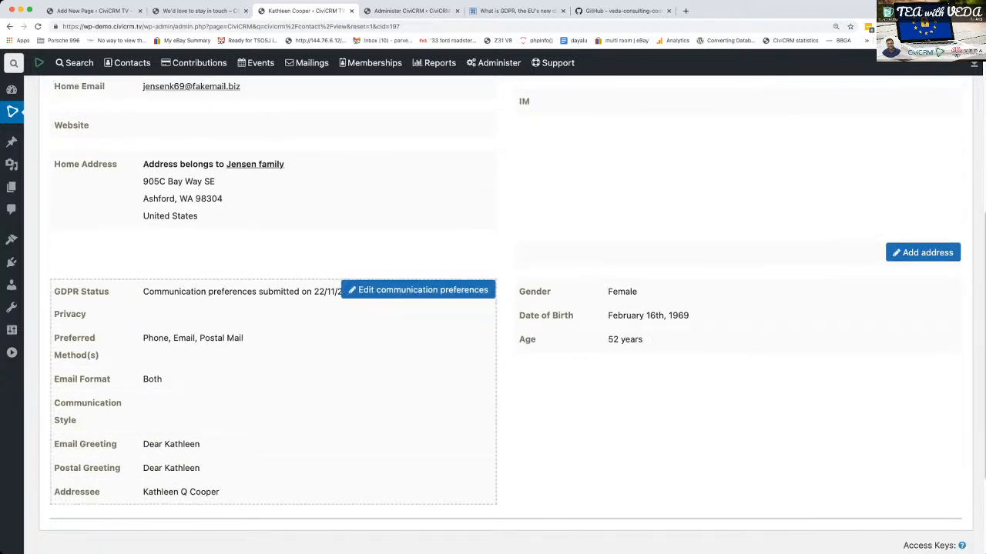
scroll(424, 308, "up", 5)
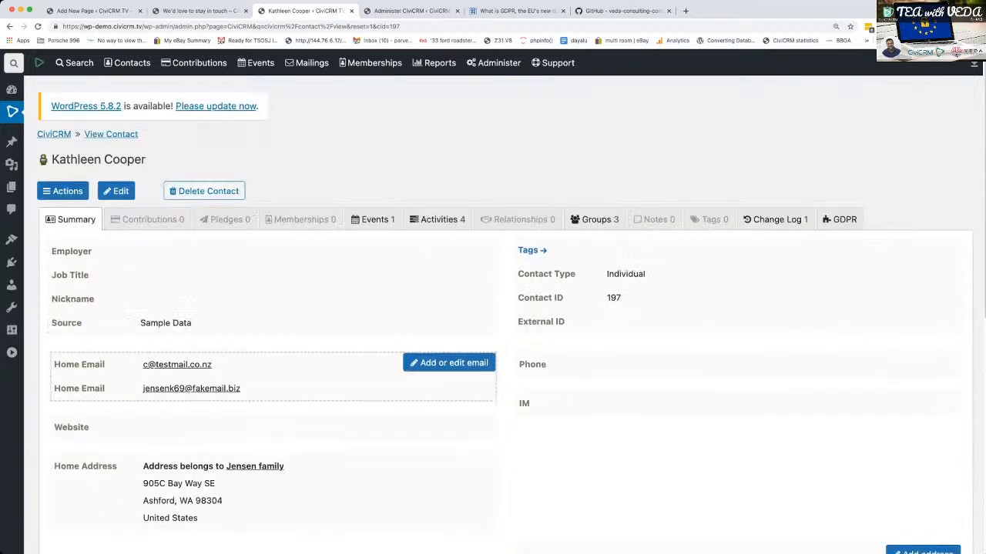
scroll(308, 377, "down", 2)
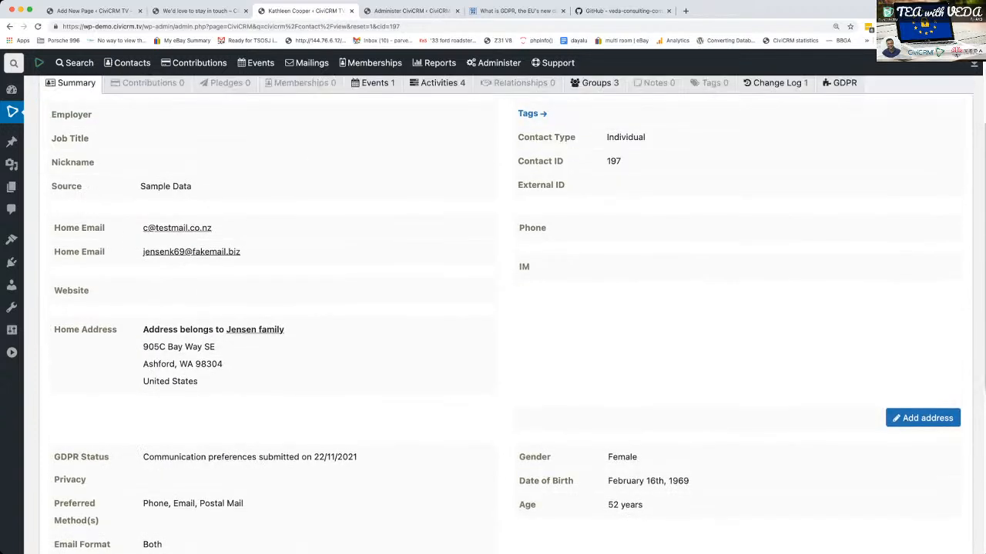
scroll(839, 106, "up", 1)
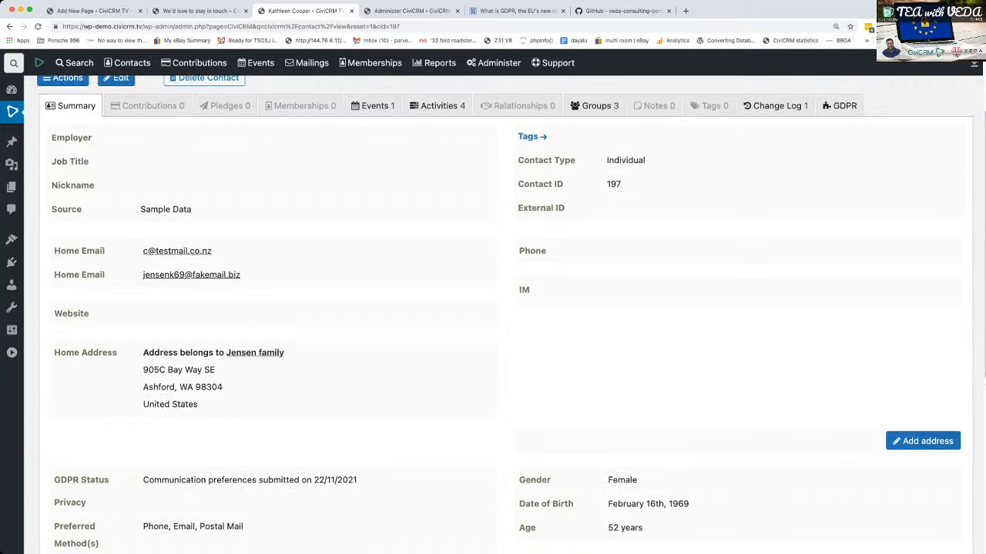
scroll(424, 231, "up", 2)
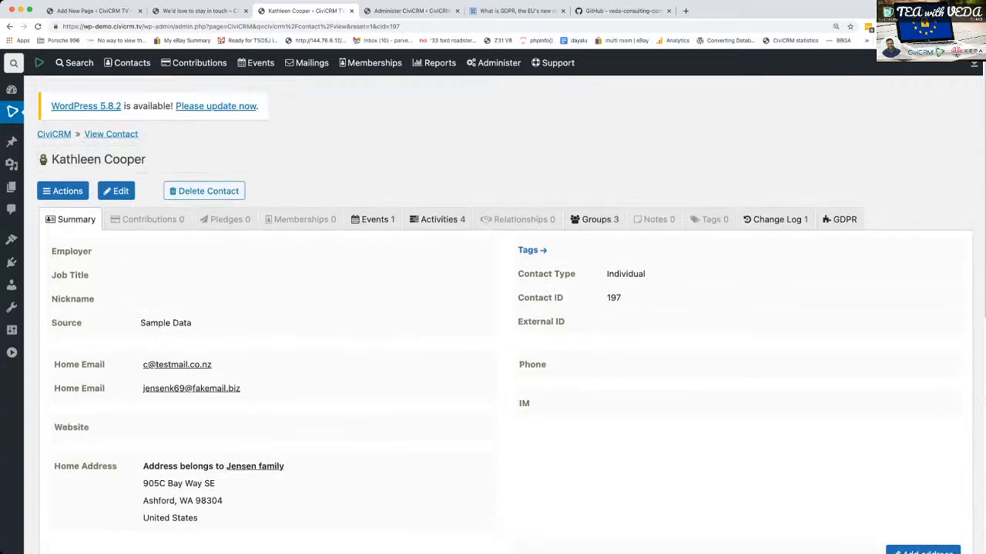
left_click(839, 220)
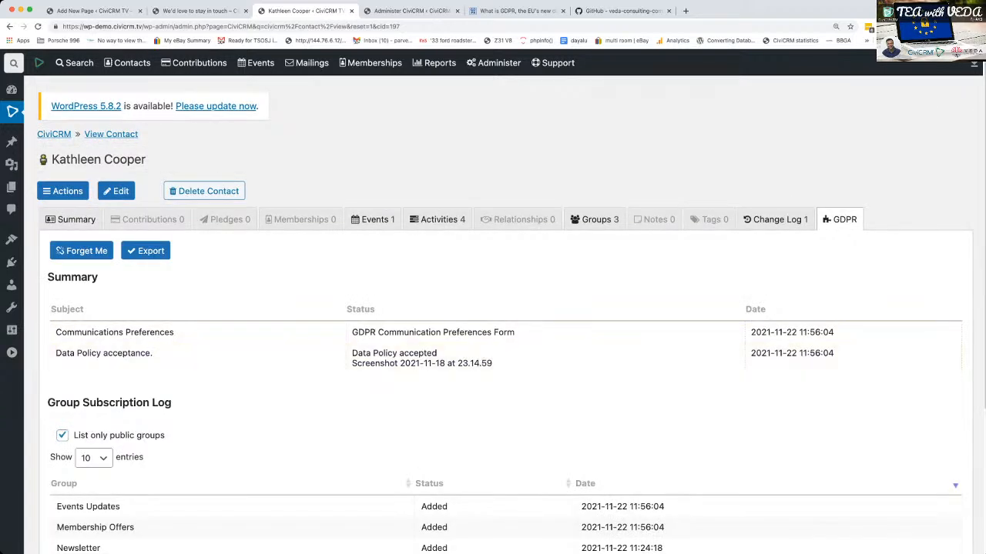
scroll(512, 314, "down", 1)
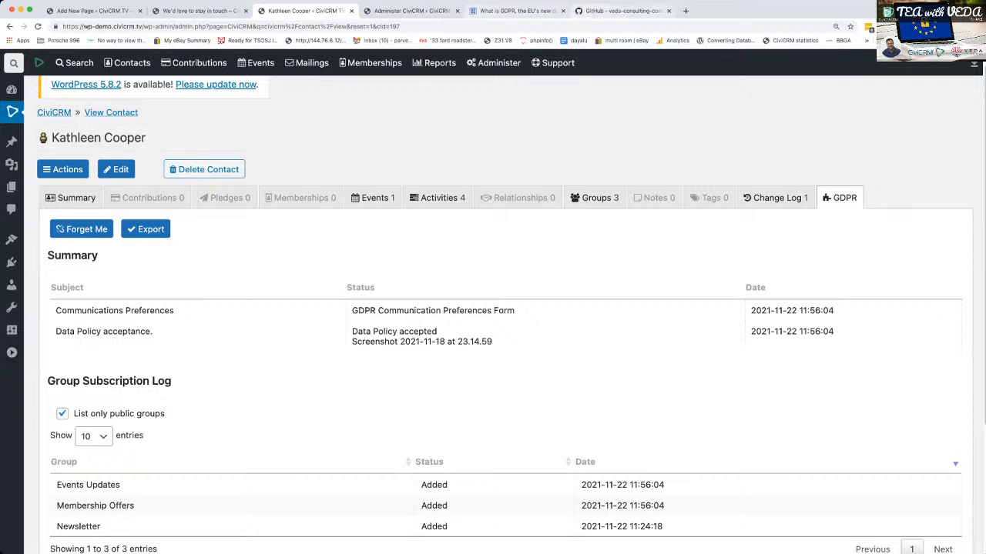
- Switch to the GDPR extension's GitHub repository, review the README's usage section, and open the issues list
left_click(623, 11)
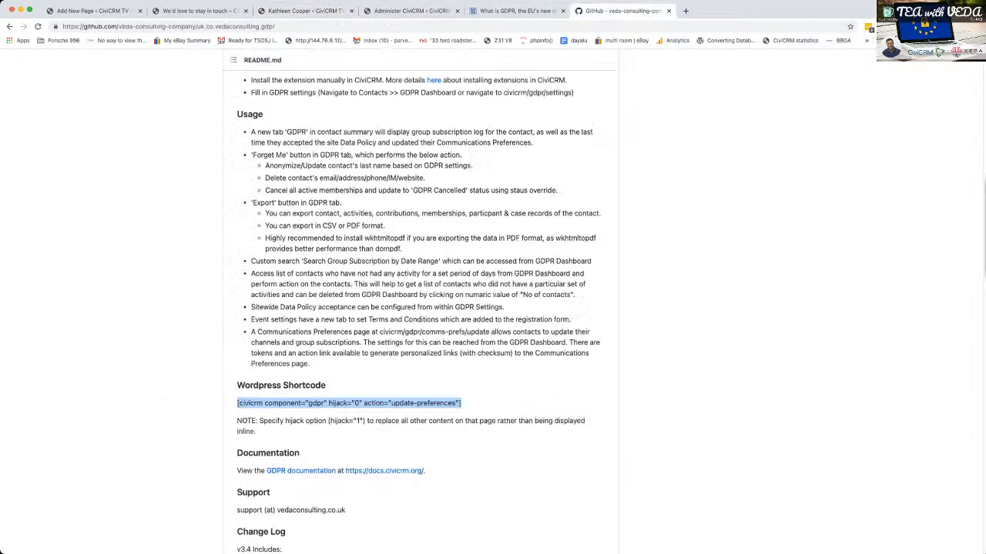
scroll(469, 297, "up", 12)
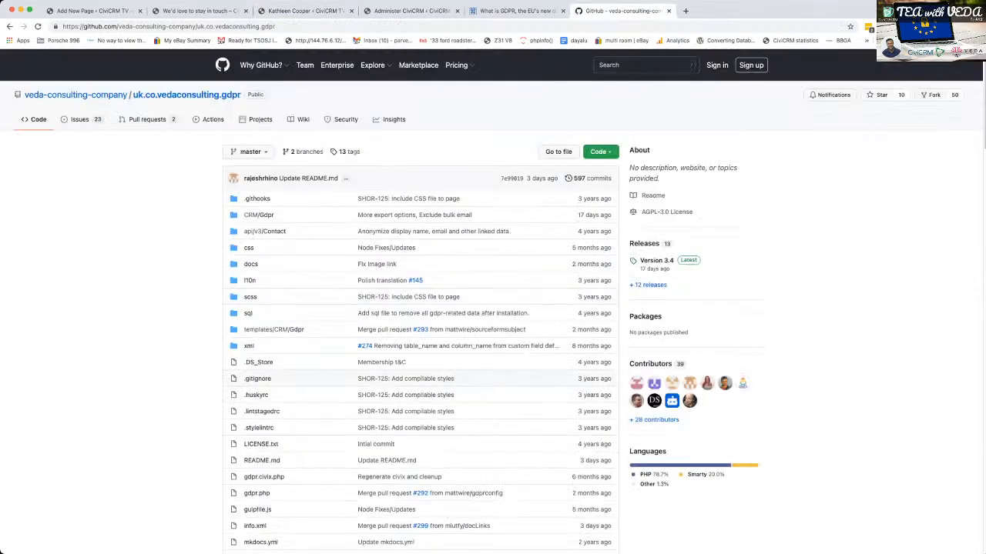
scroll(420, 300, "down", 3)
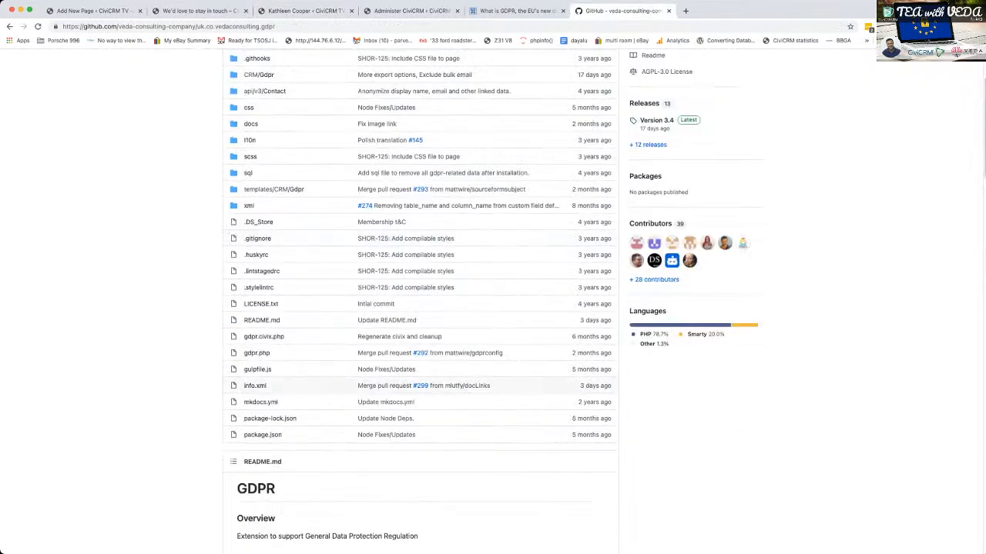
scroll(420, 300, "down", 3)
scroll(422, 300, "down", 5)
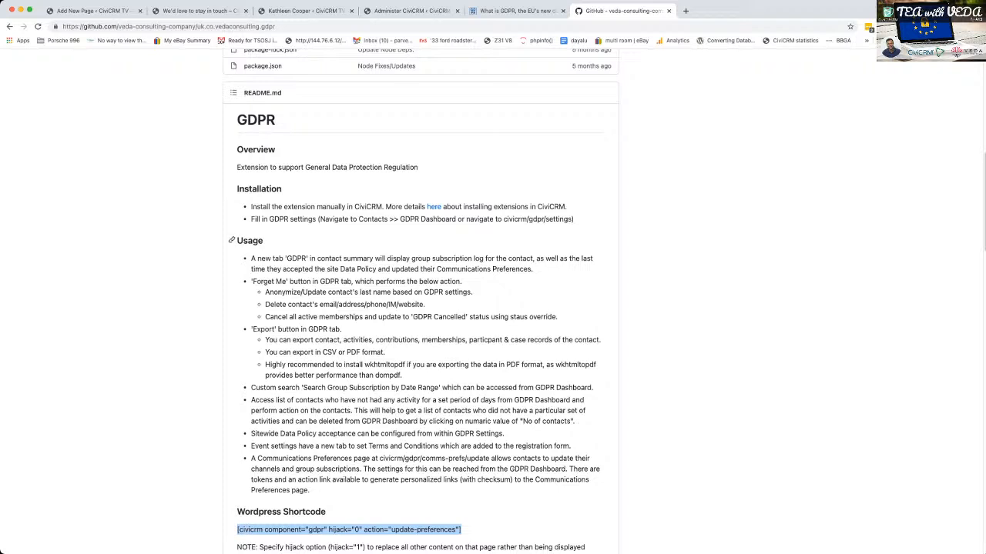
scroll(493, 300, "up", 10)
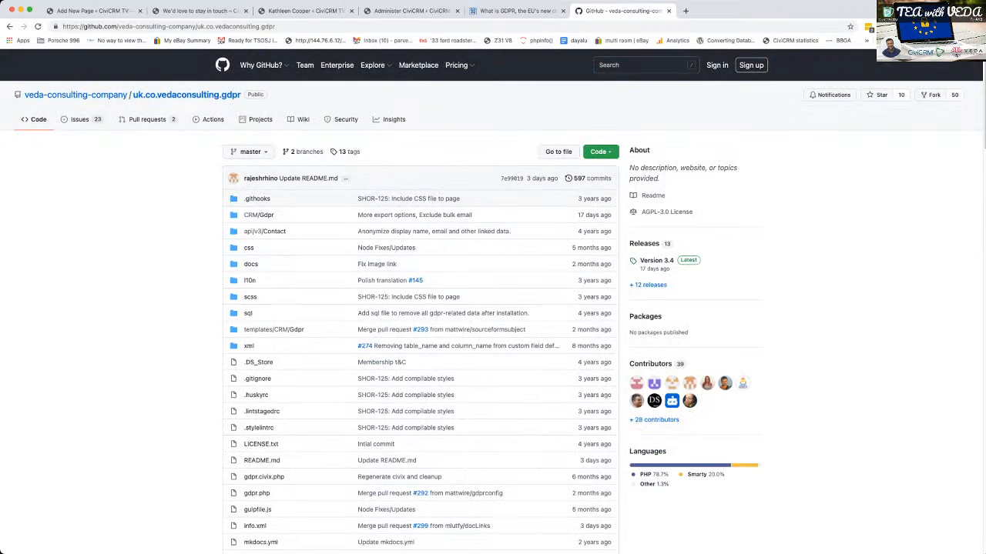
left_click(80, 119)
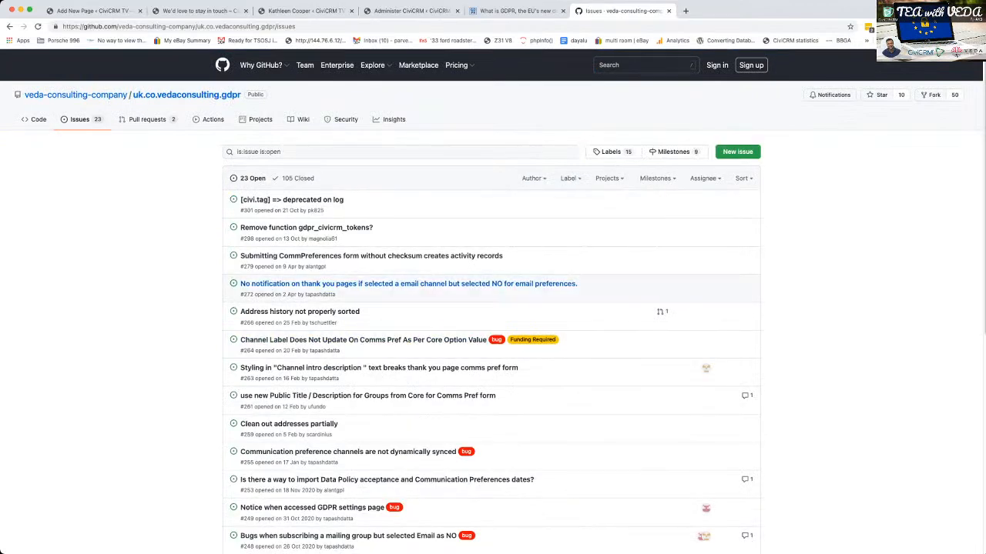